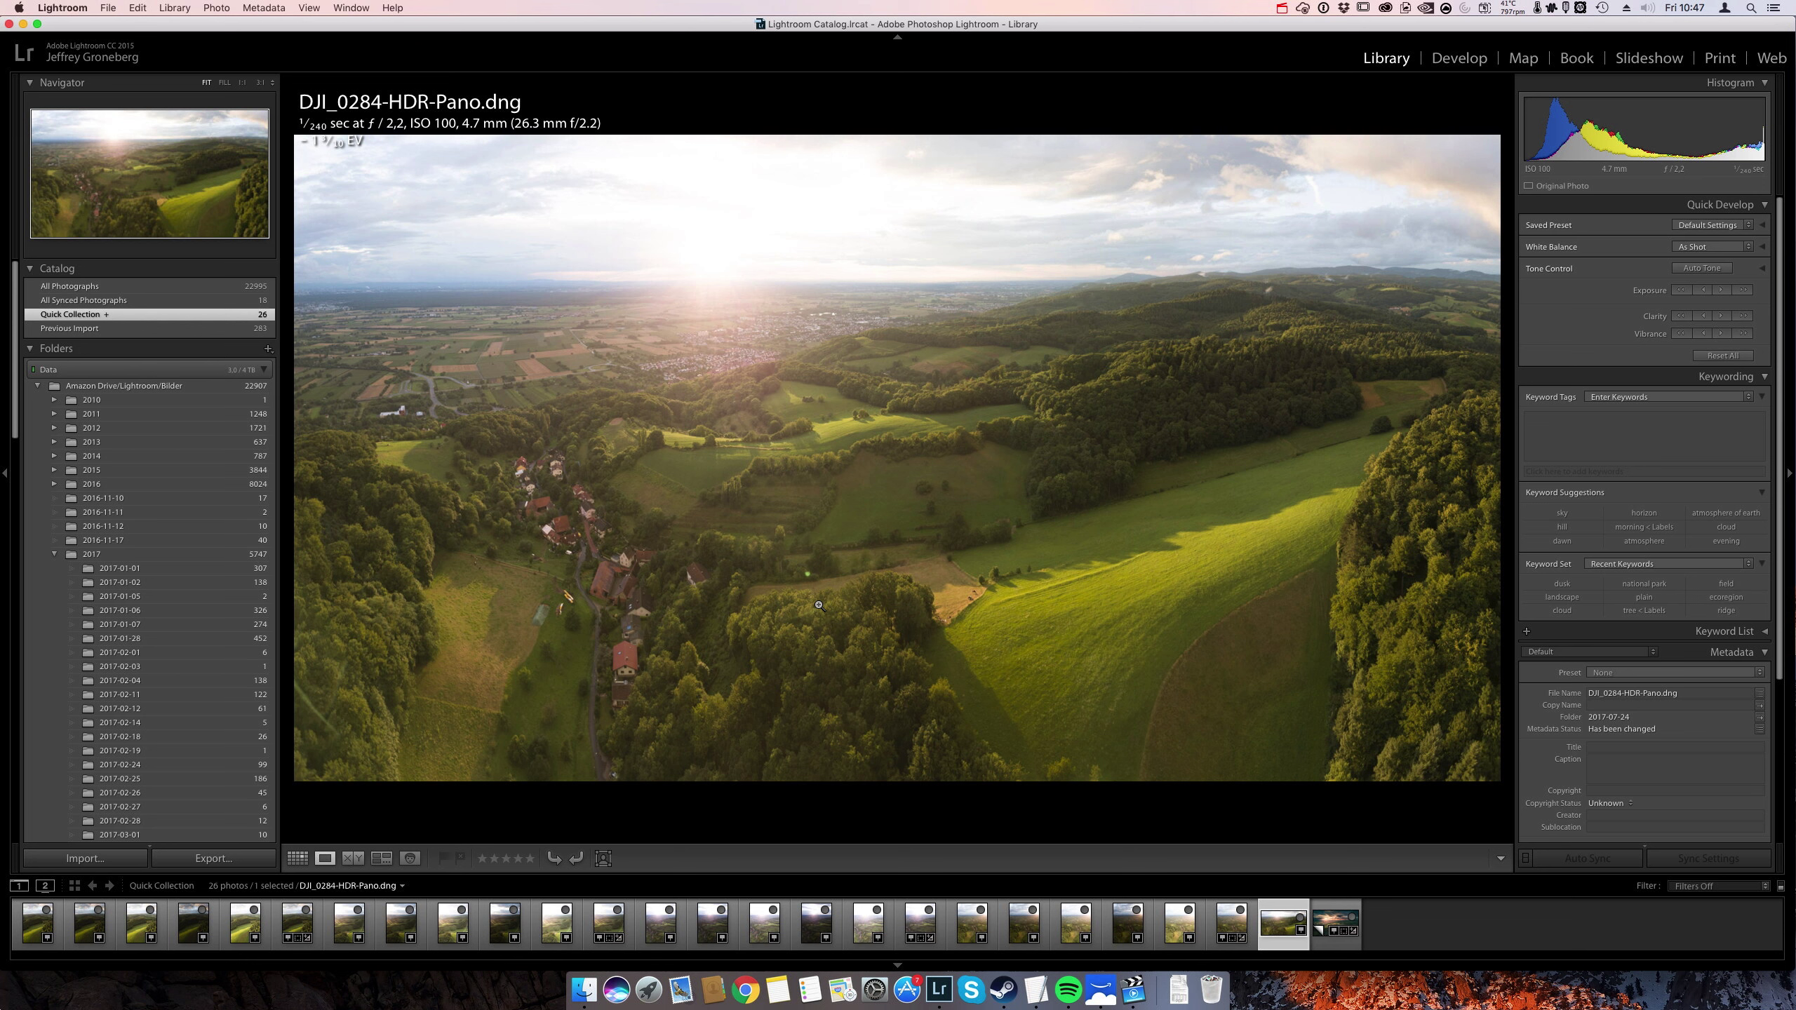
View the finished DJI_0474-HDR-Pano.dng copy and return to the unedited DJI_0284-HDR-Pano.dng.
key("Right")
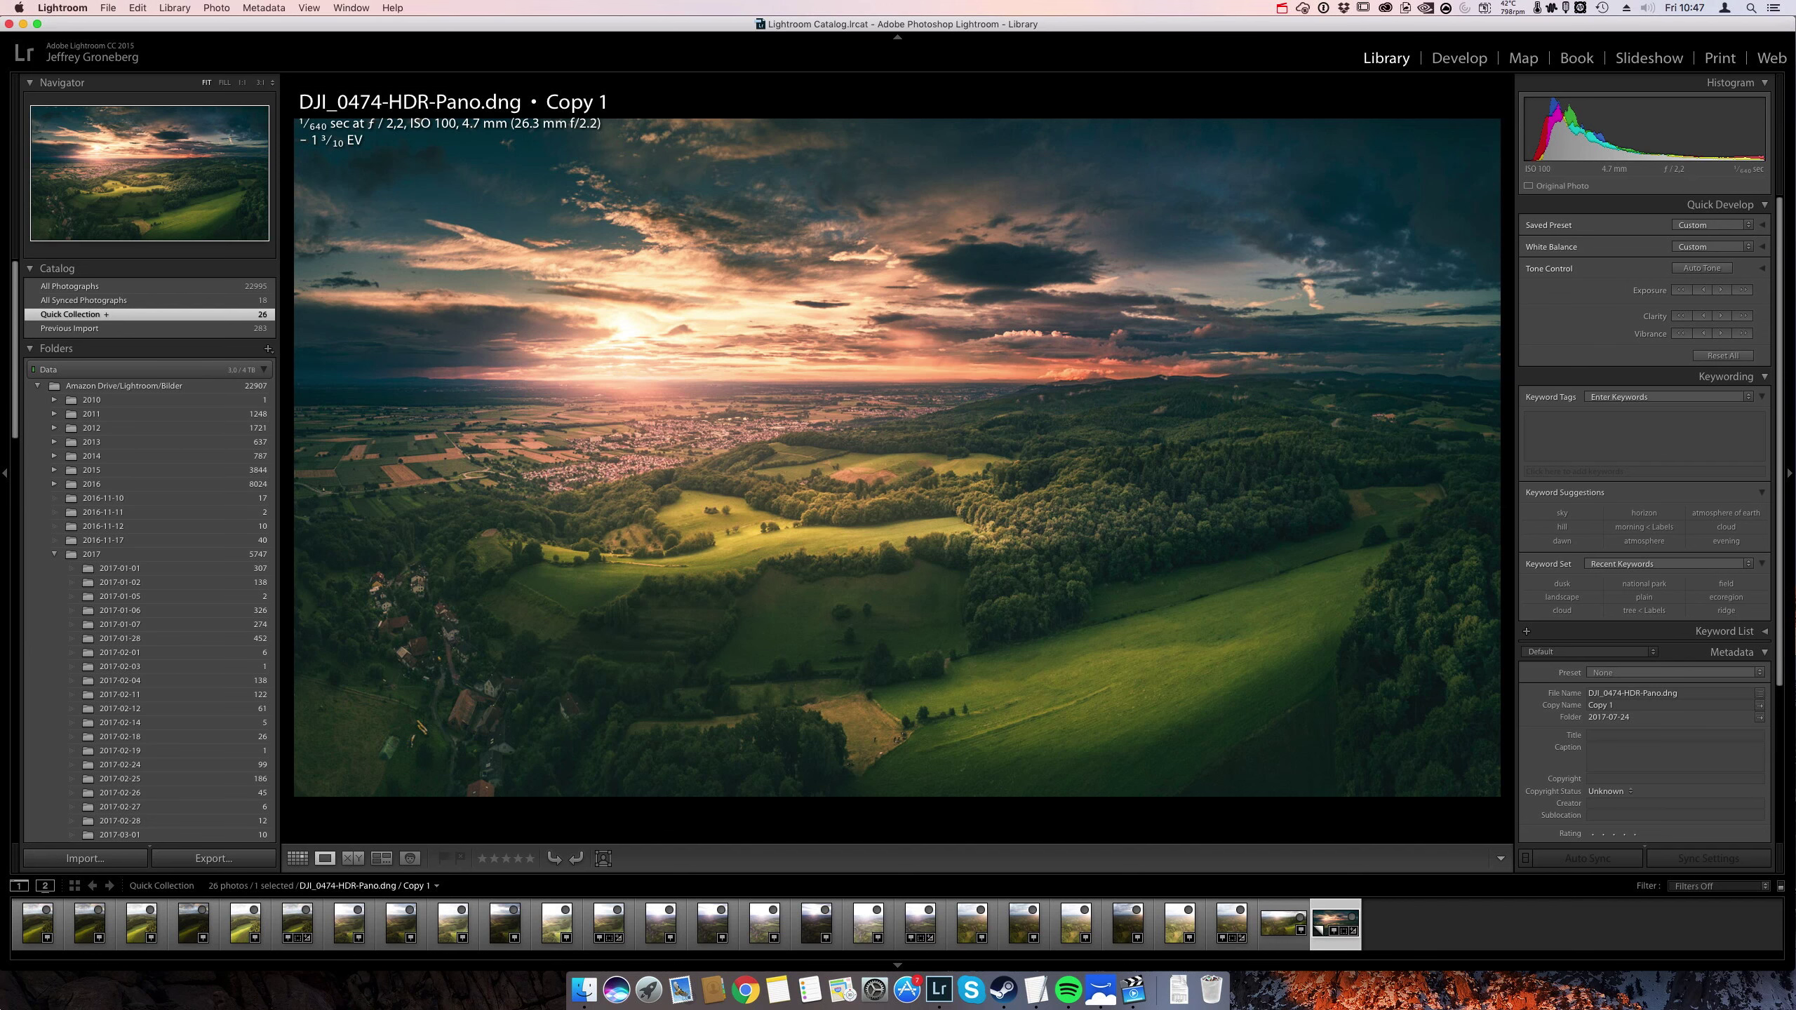
left_click(1282, 921)
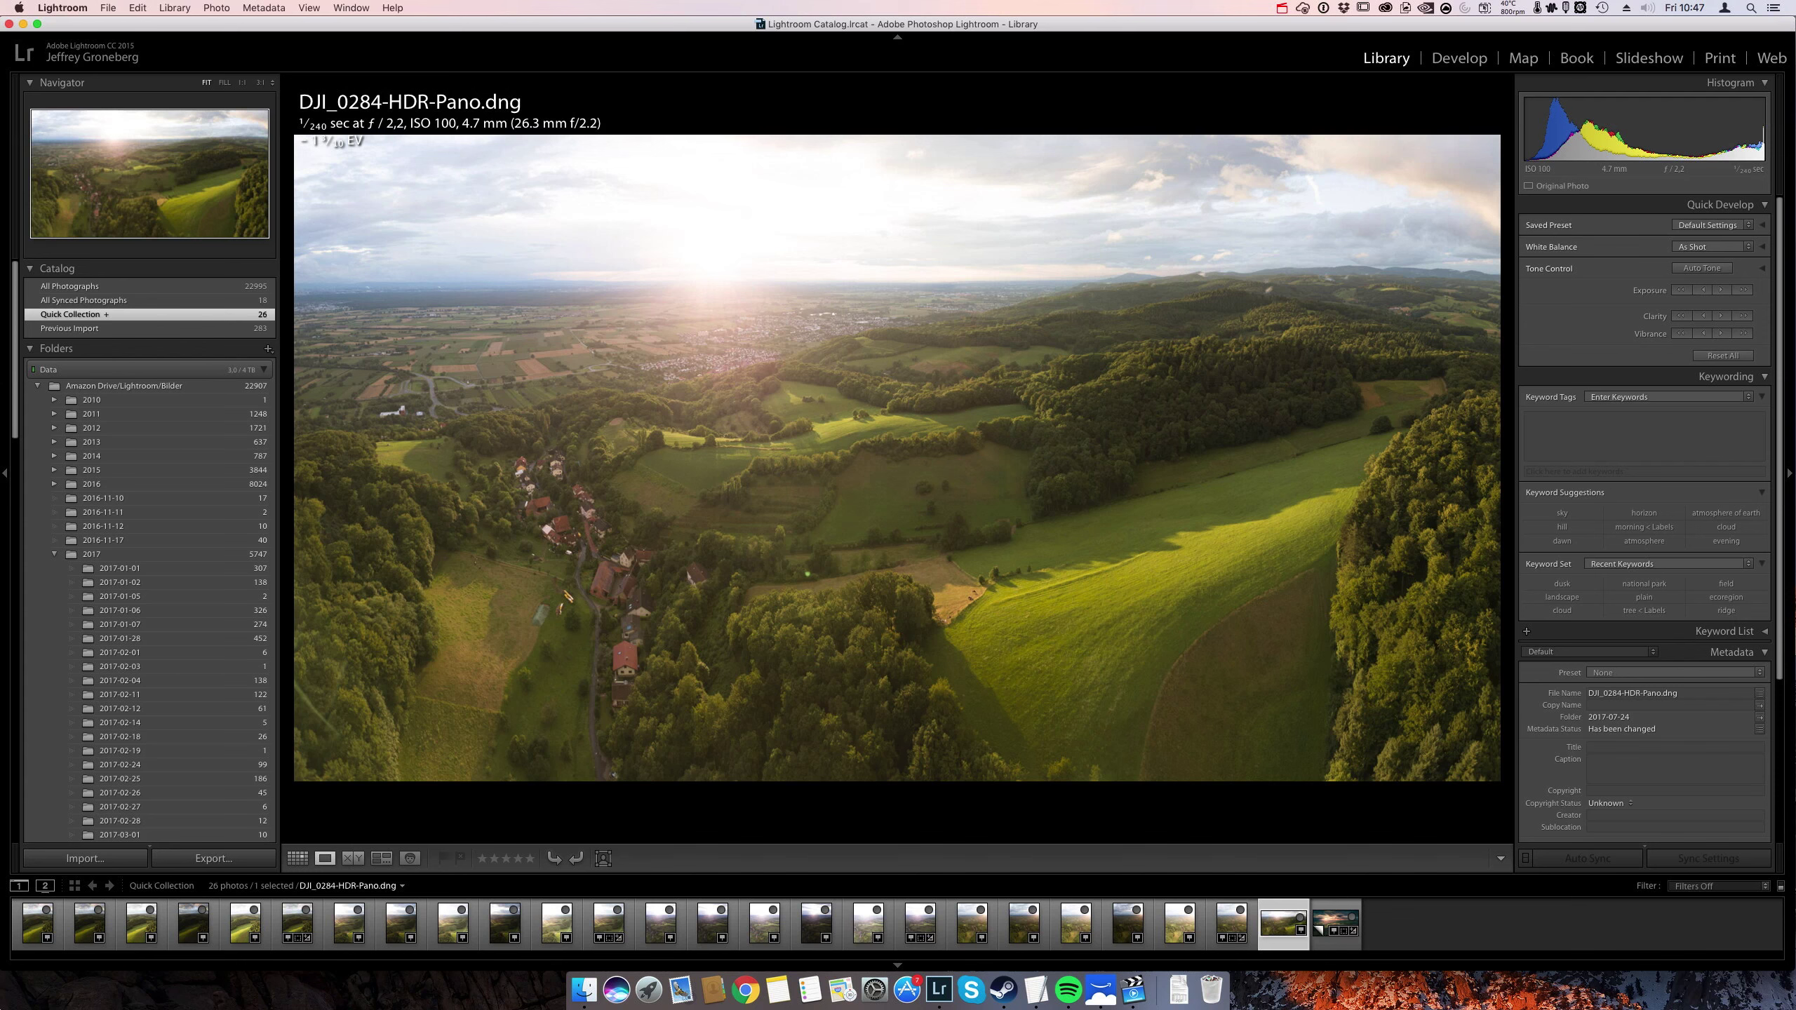
Select the first five bracketed photos in the grid and look at the Photo Merge options available for them.
key("g")
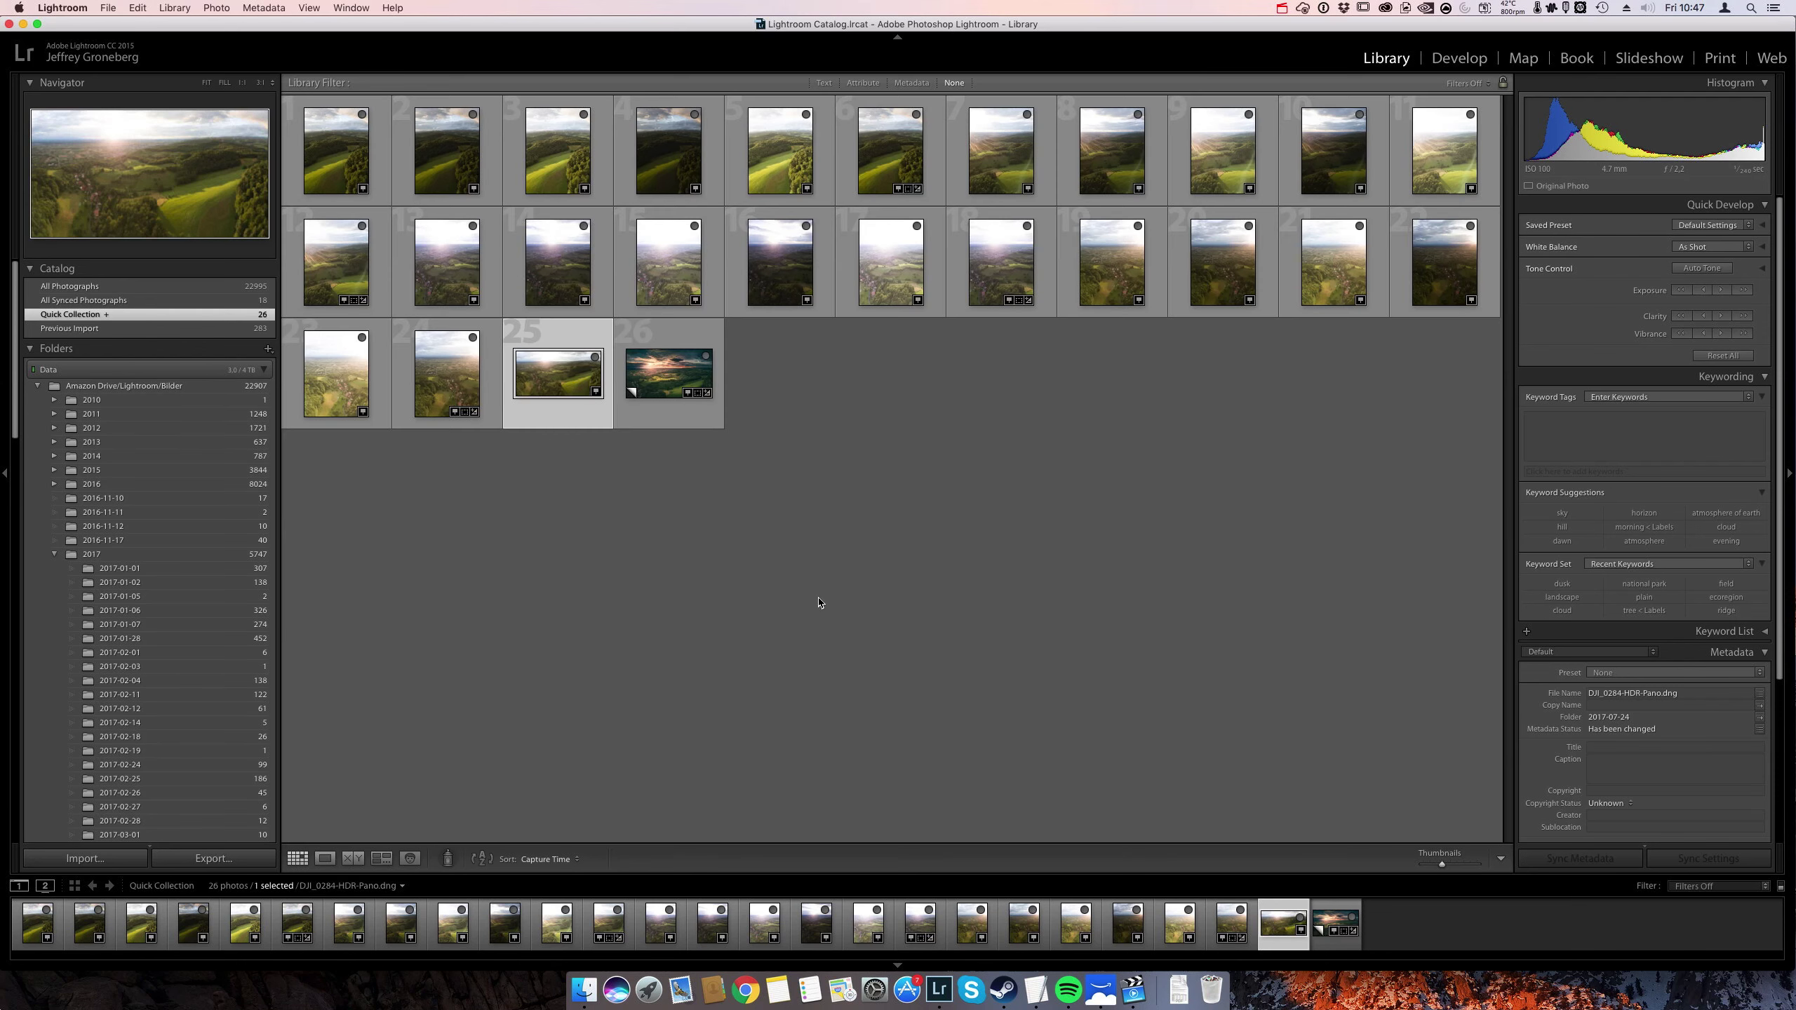
left_click(887, 479)
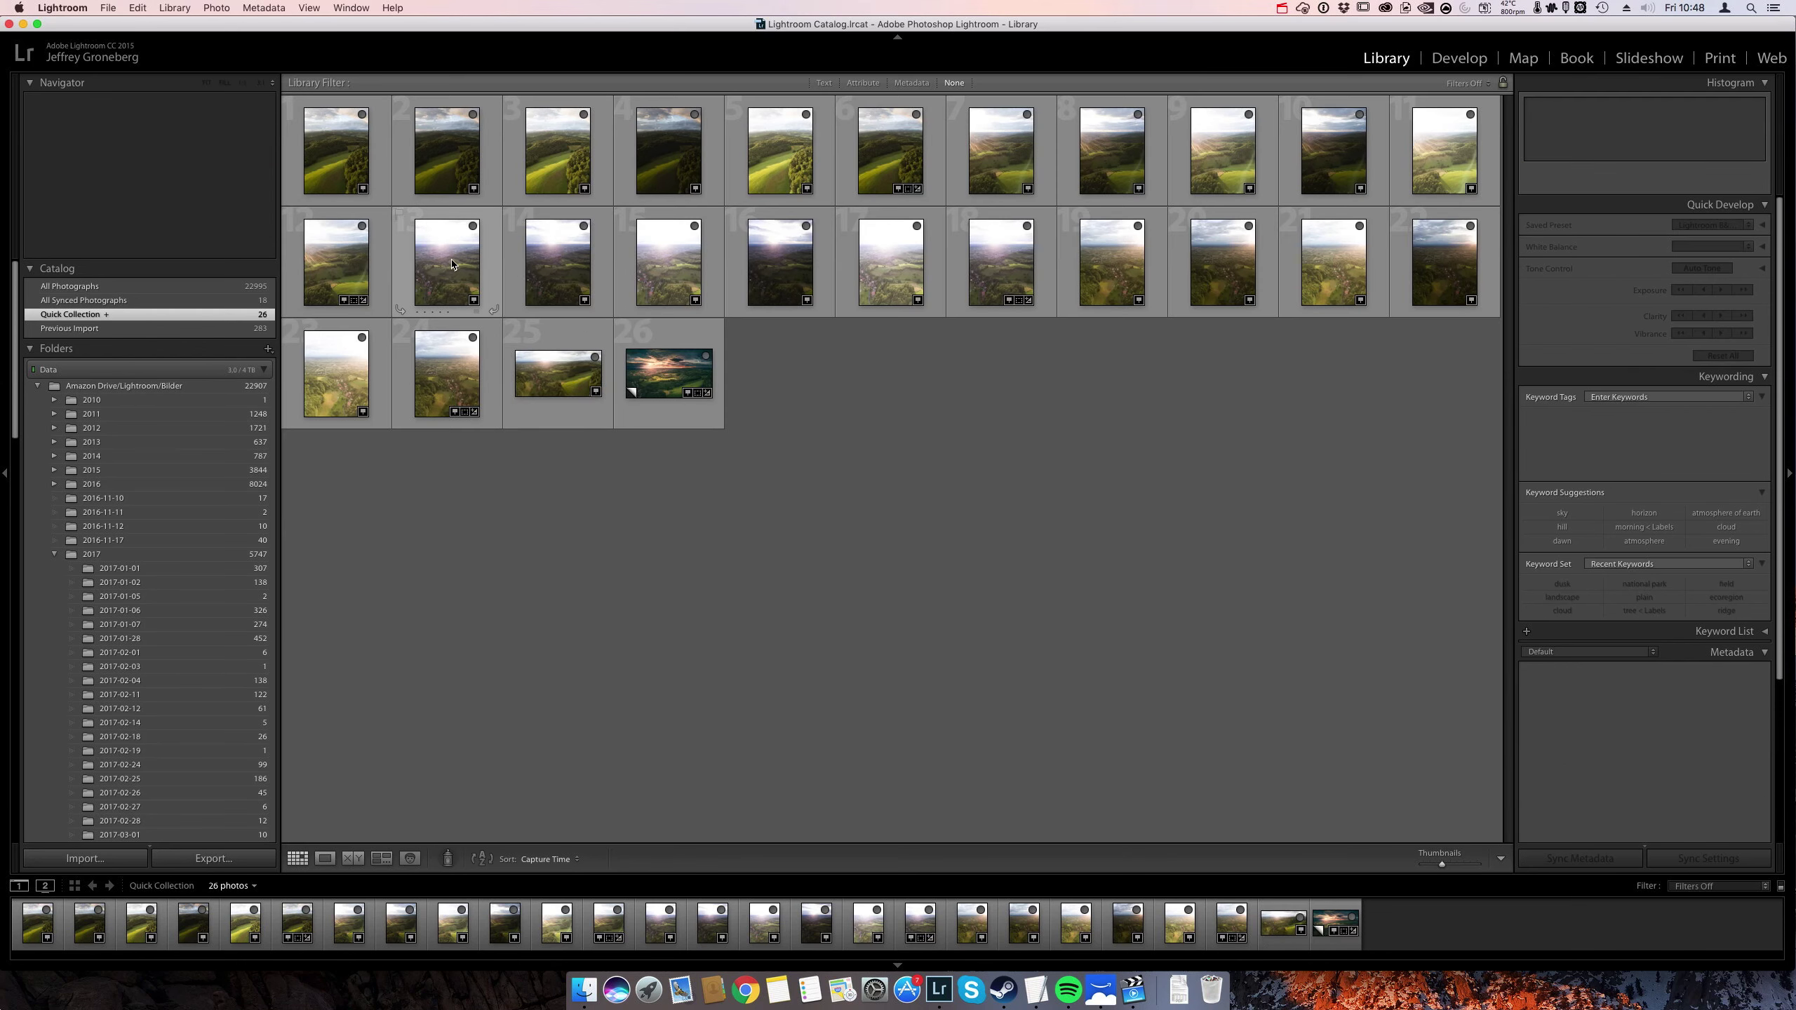
left_click(377, 204)
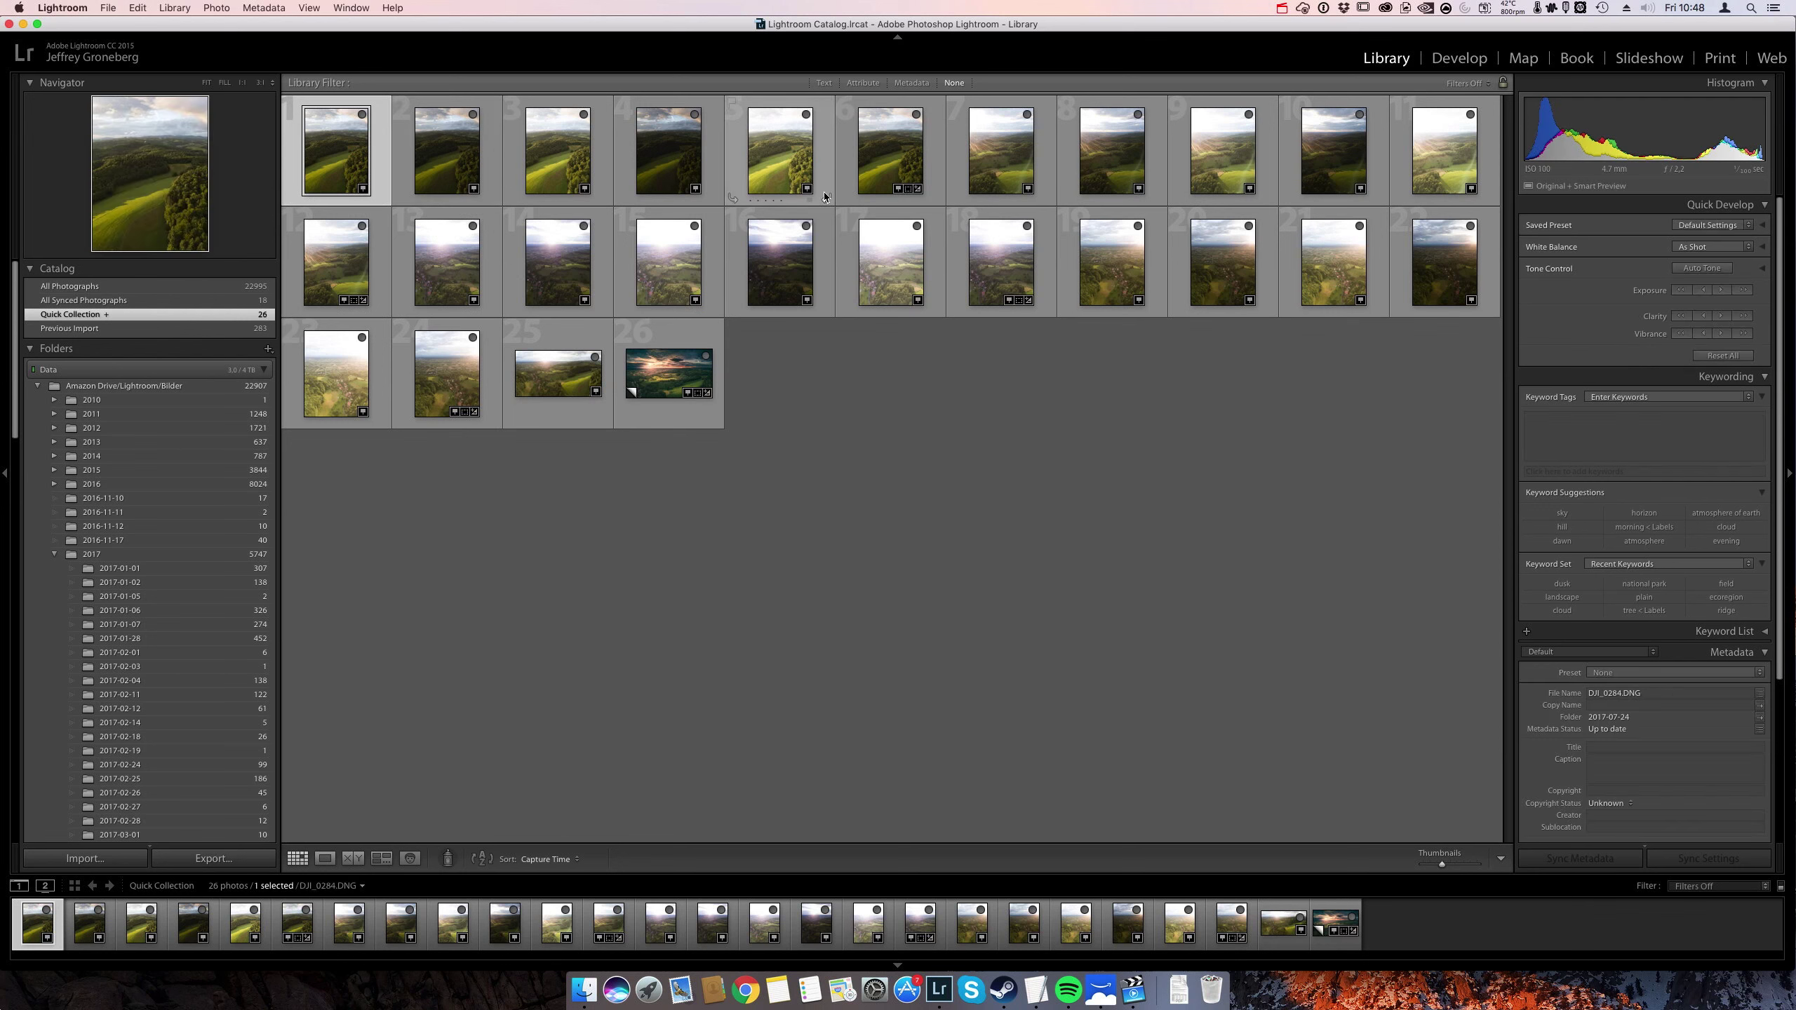
left_click(785, 163, "shift")
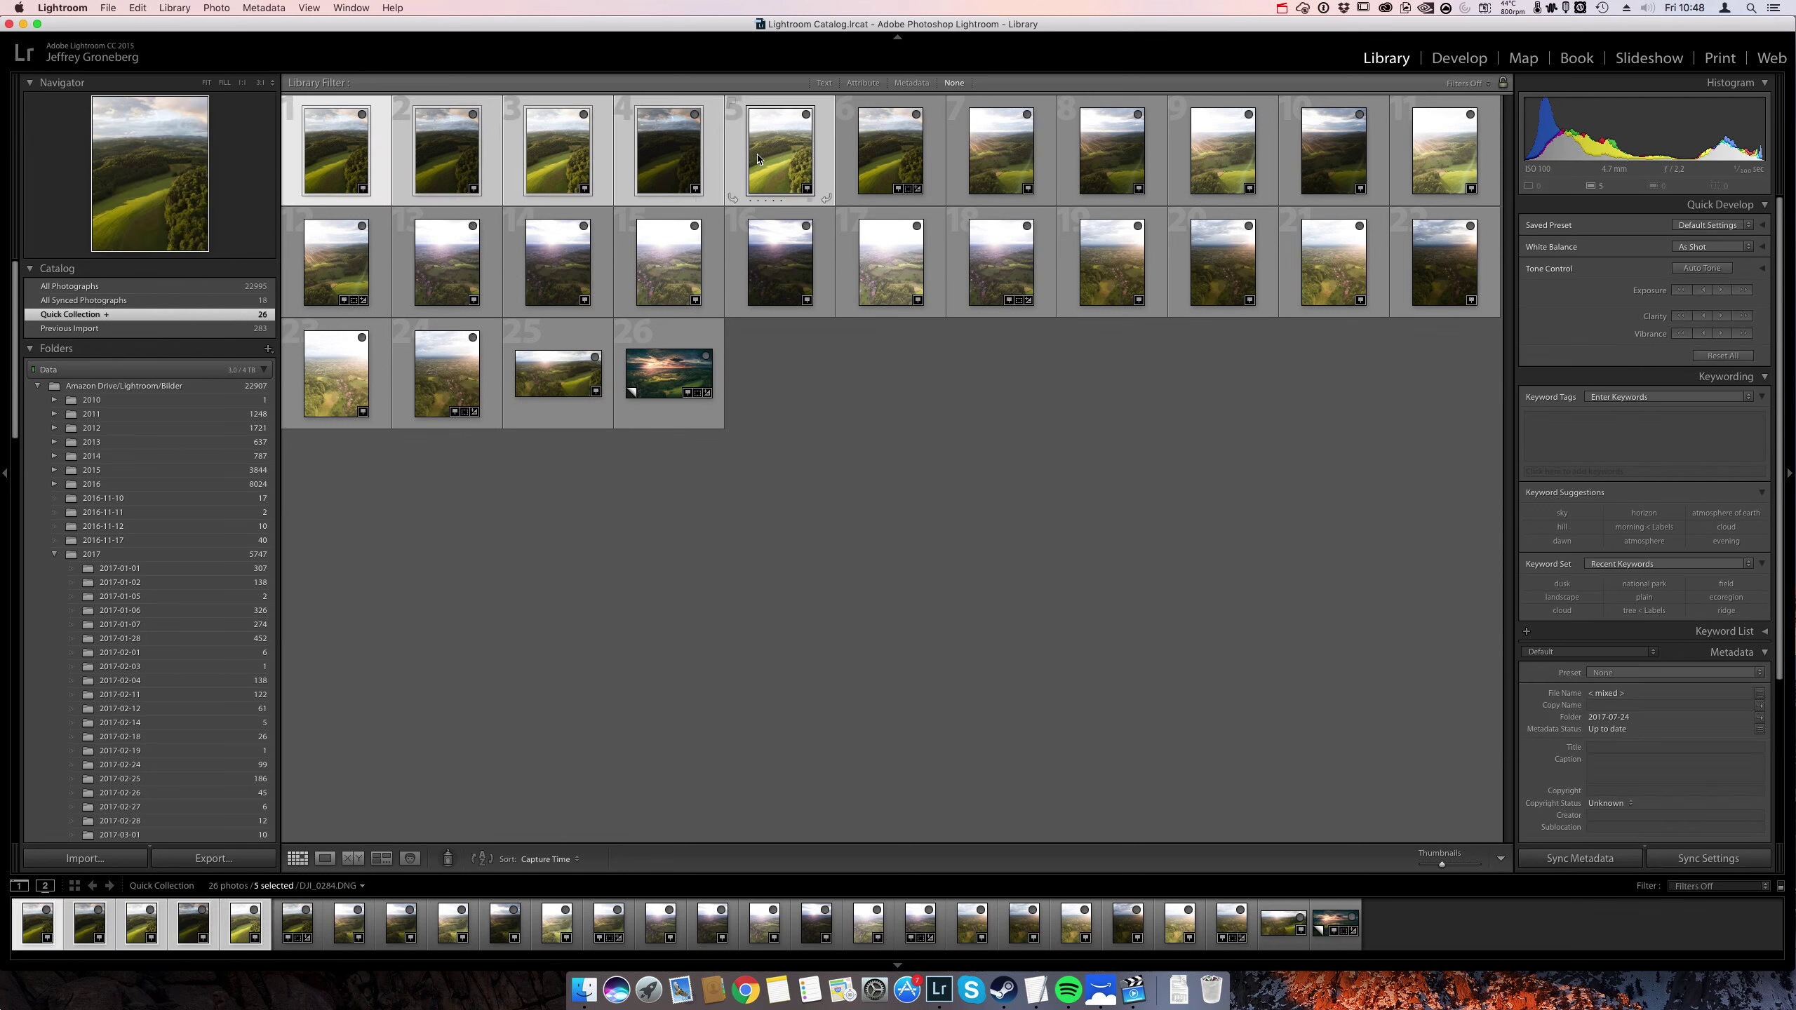
right_click(800, 154)
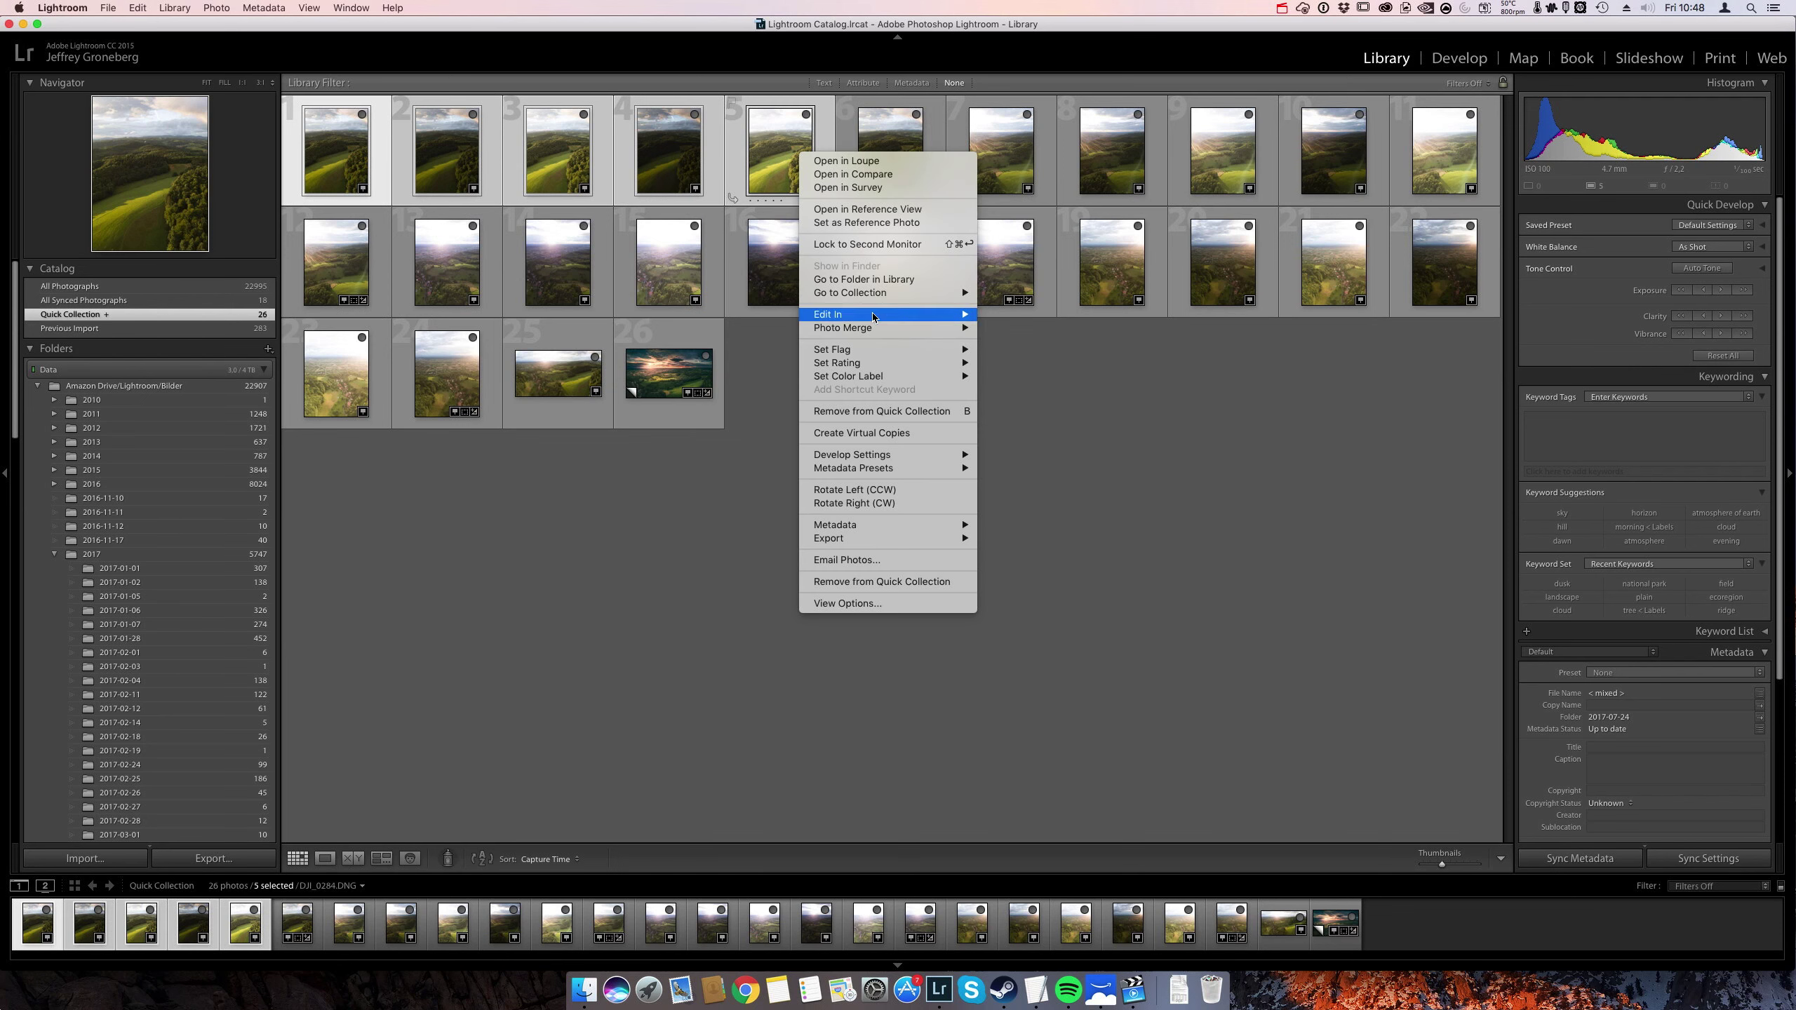
mouse_move(876, 329)
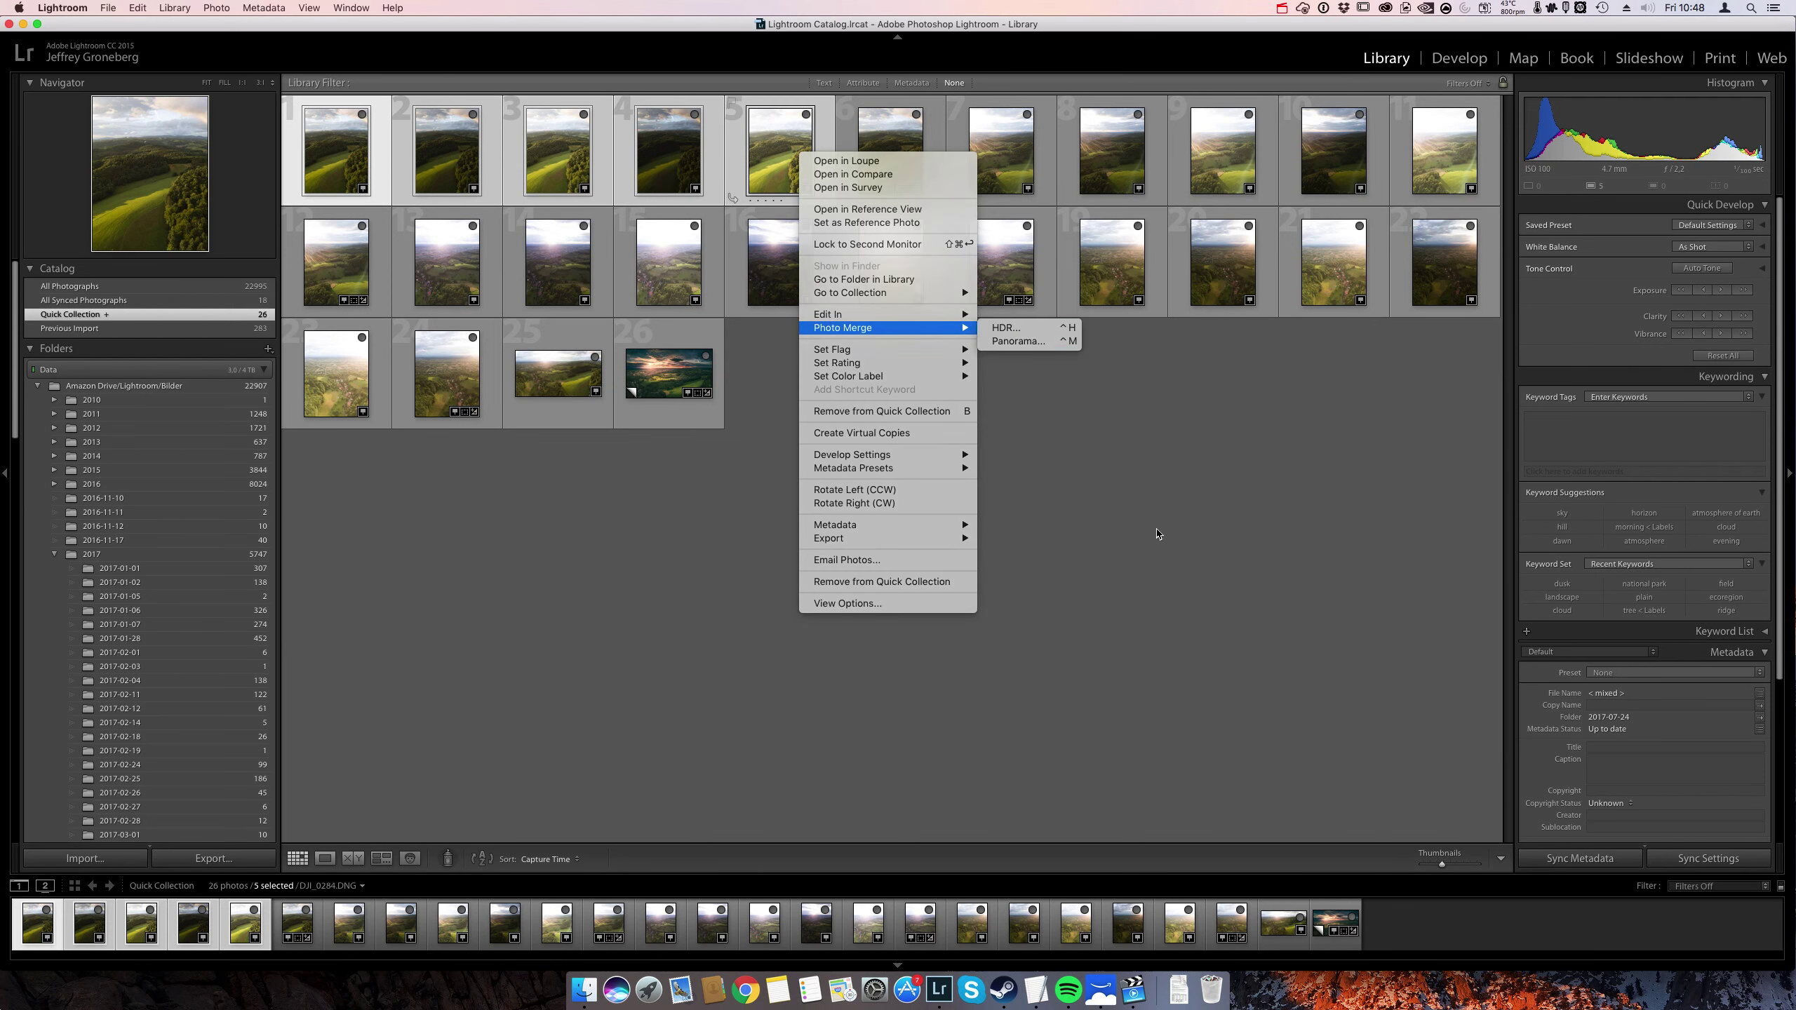
left_click(987, 174)
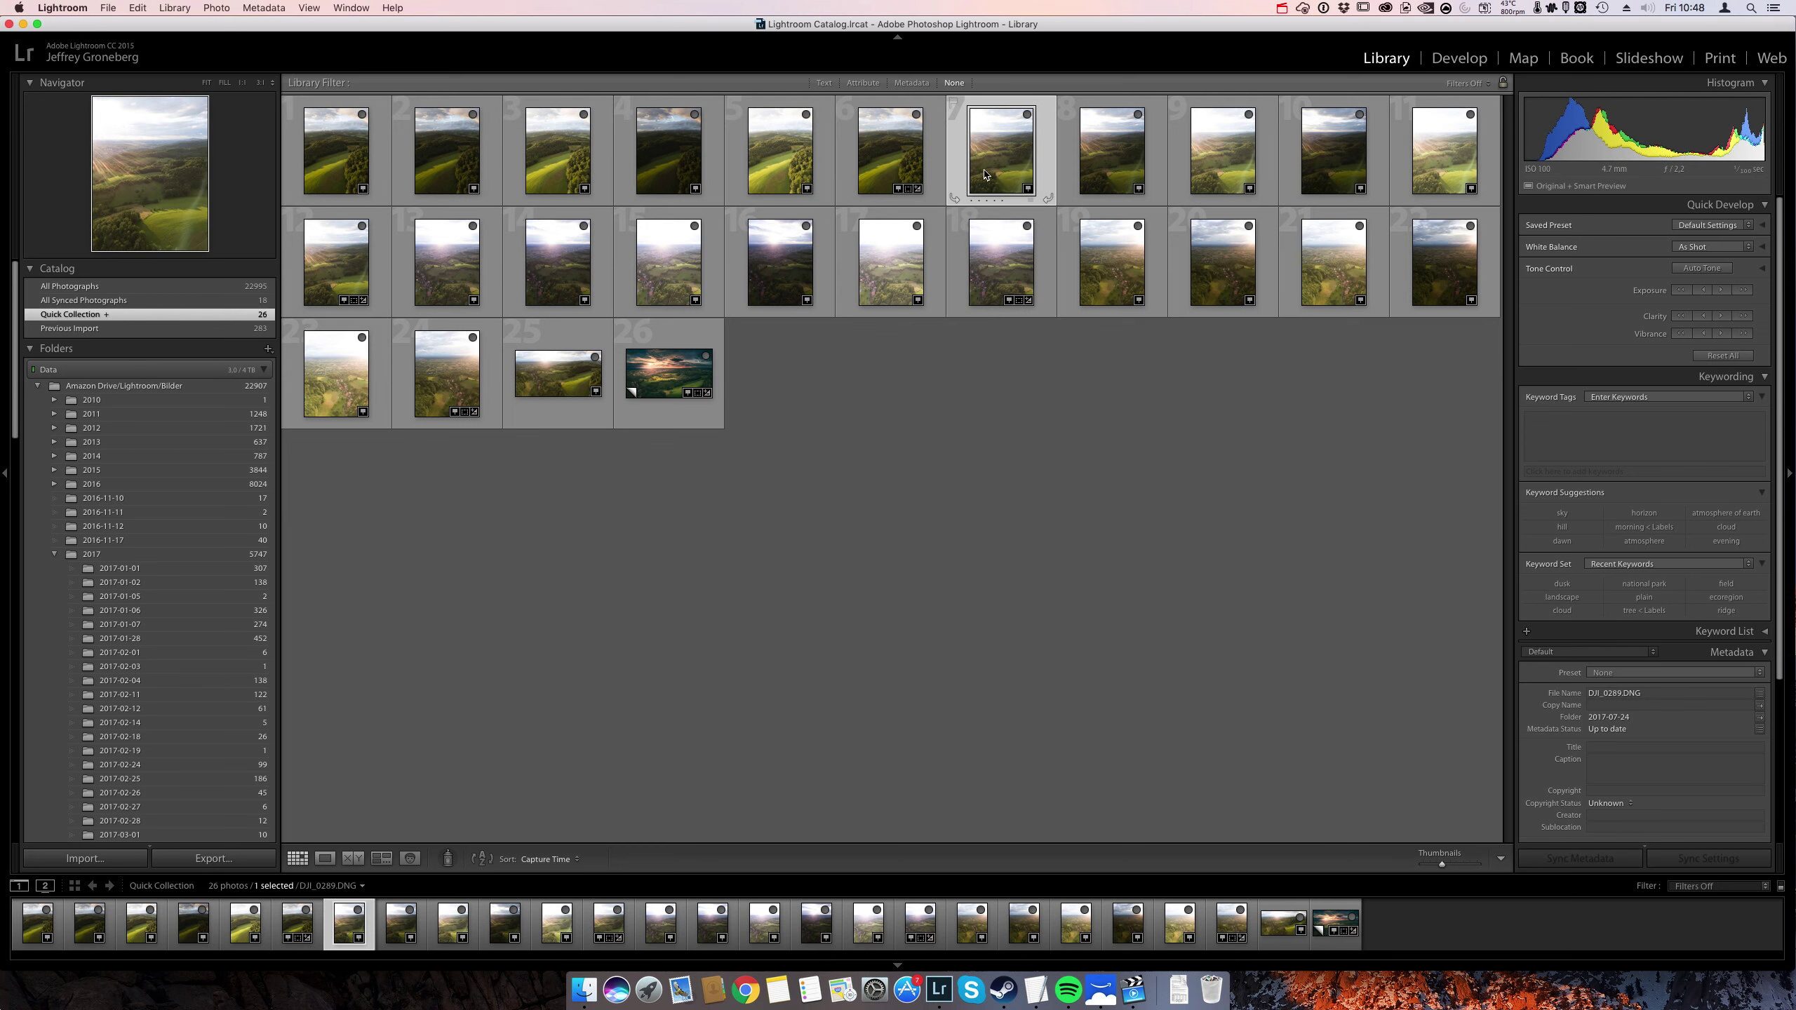
Review the bracketed exposures and HDR merges in the Quick Collection from DJI_0288.DNG onward, ending on DJI_0284-HDR-Pano.dng.
double_click(789, 162)
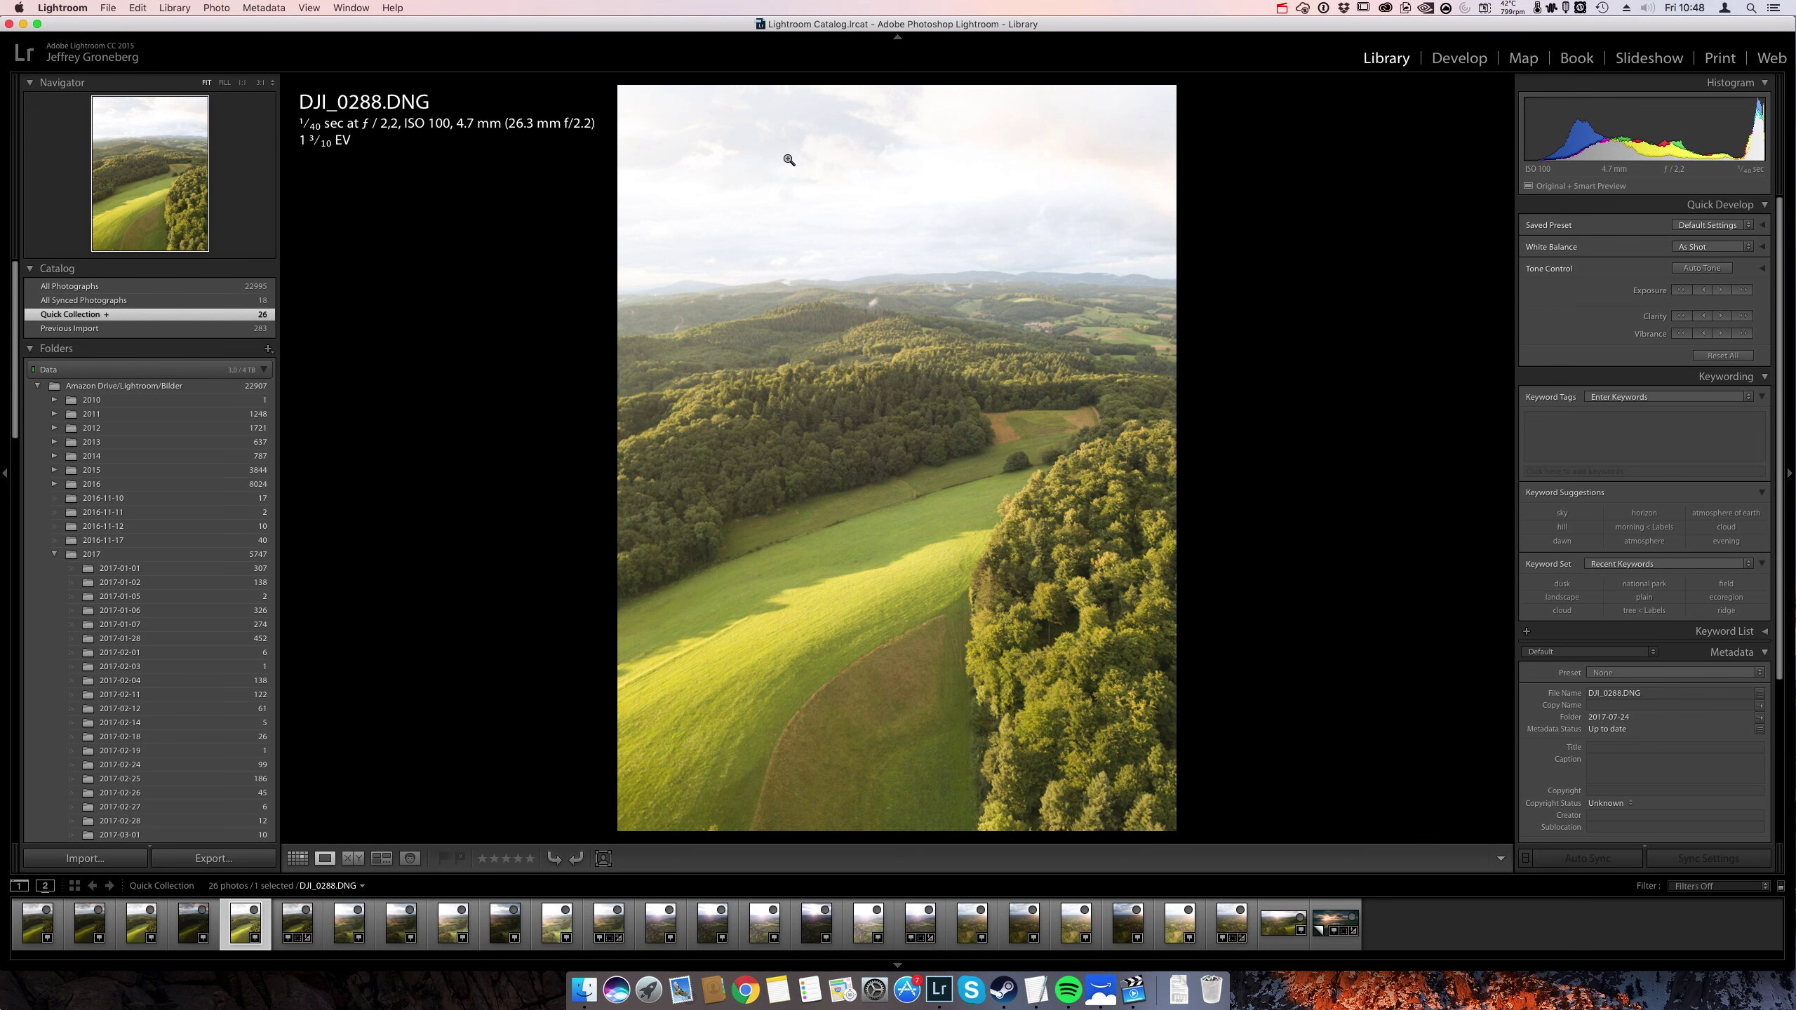
key("Right")
key("Right")
key("Right")
key("Right")
key("Right")
key("Right")
key("Right")
key("Right")
key("Right")
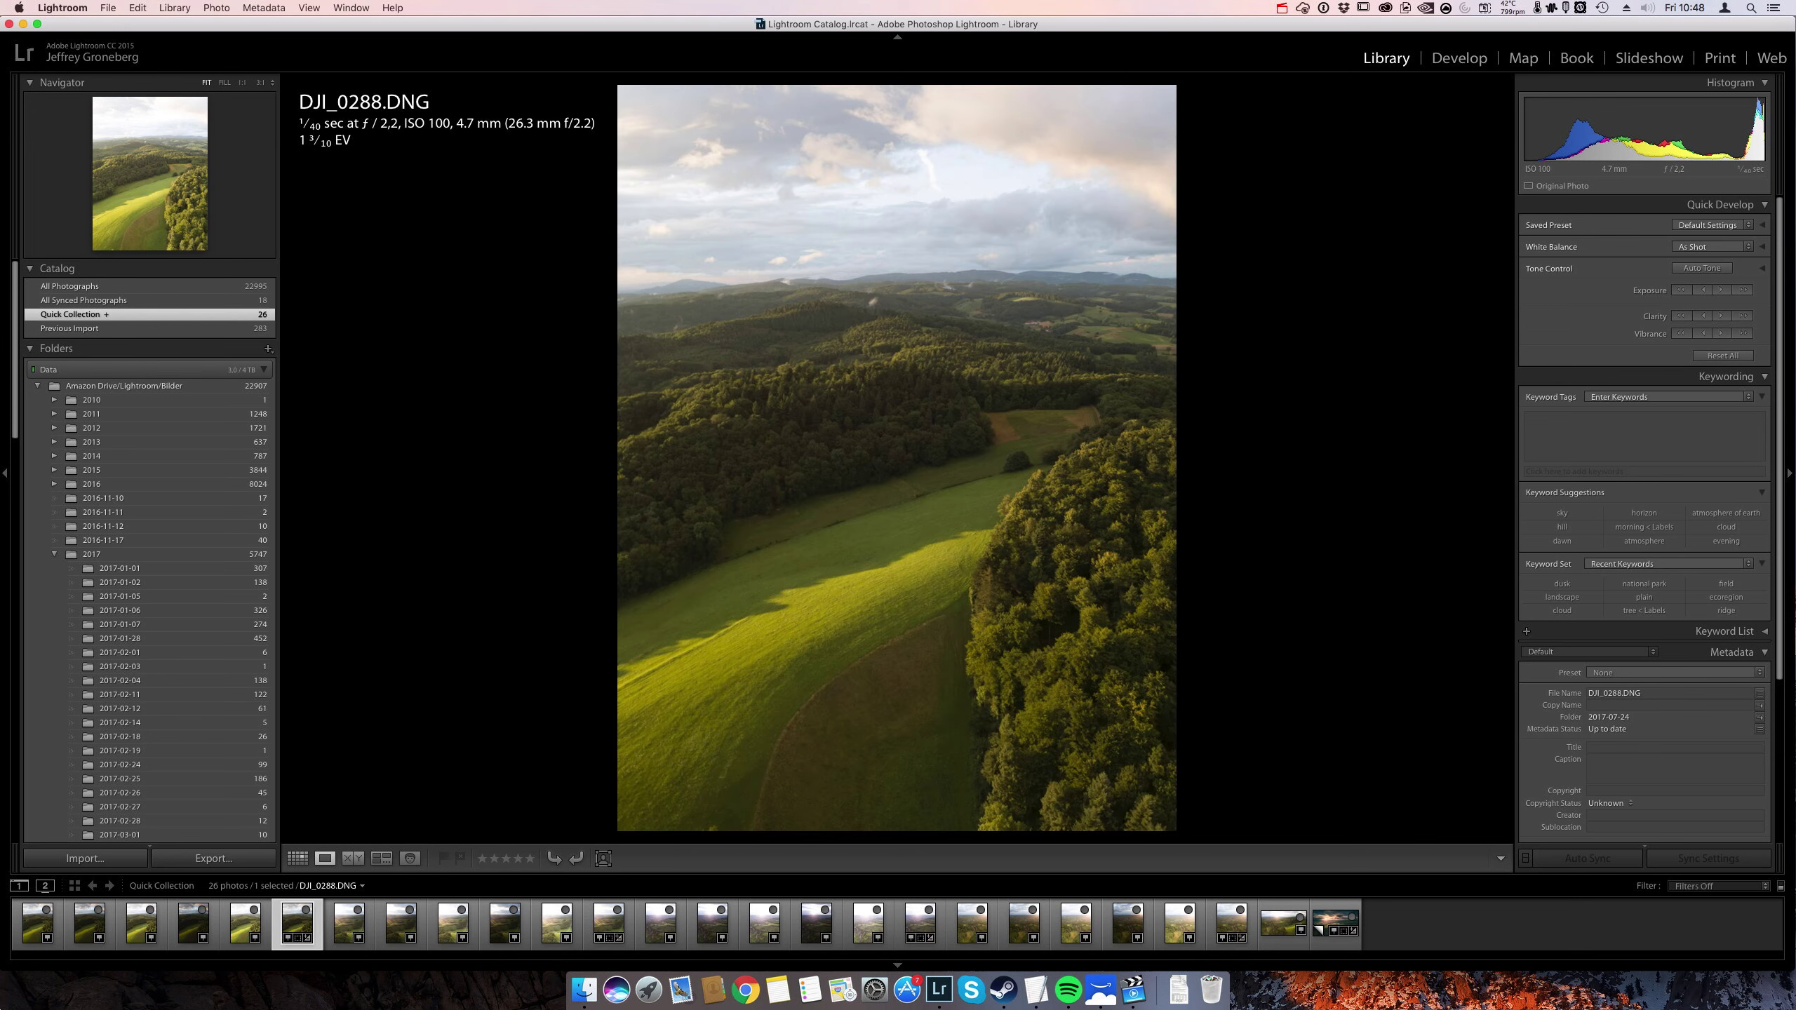
key("Right")
key("Right")
key("Right")
key("Right")
key("Right")
key("Right")
key("Right")
key("Right")
key("Right")
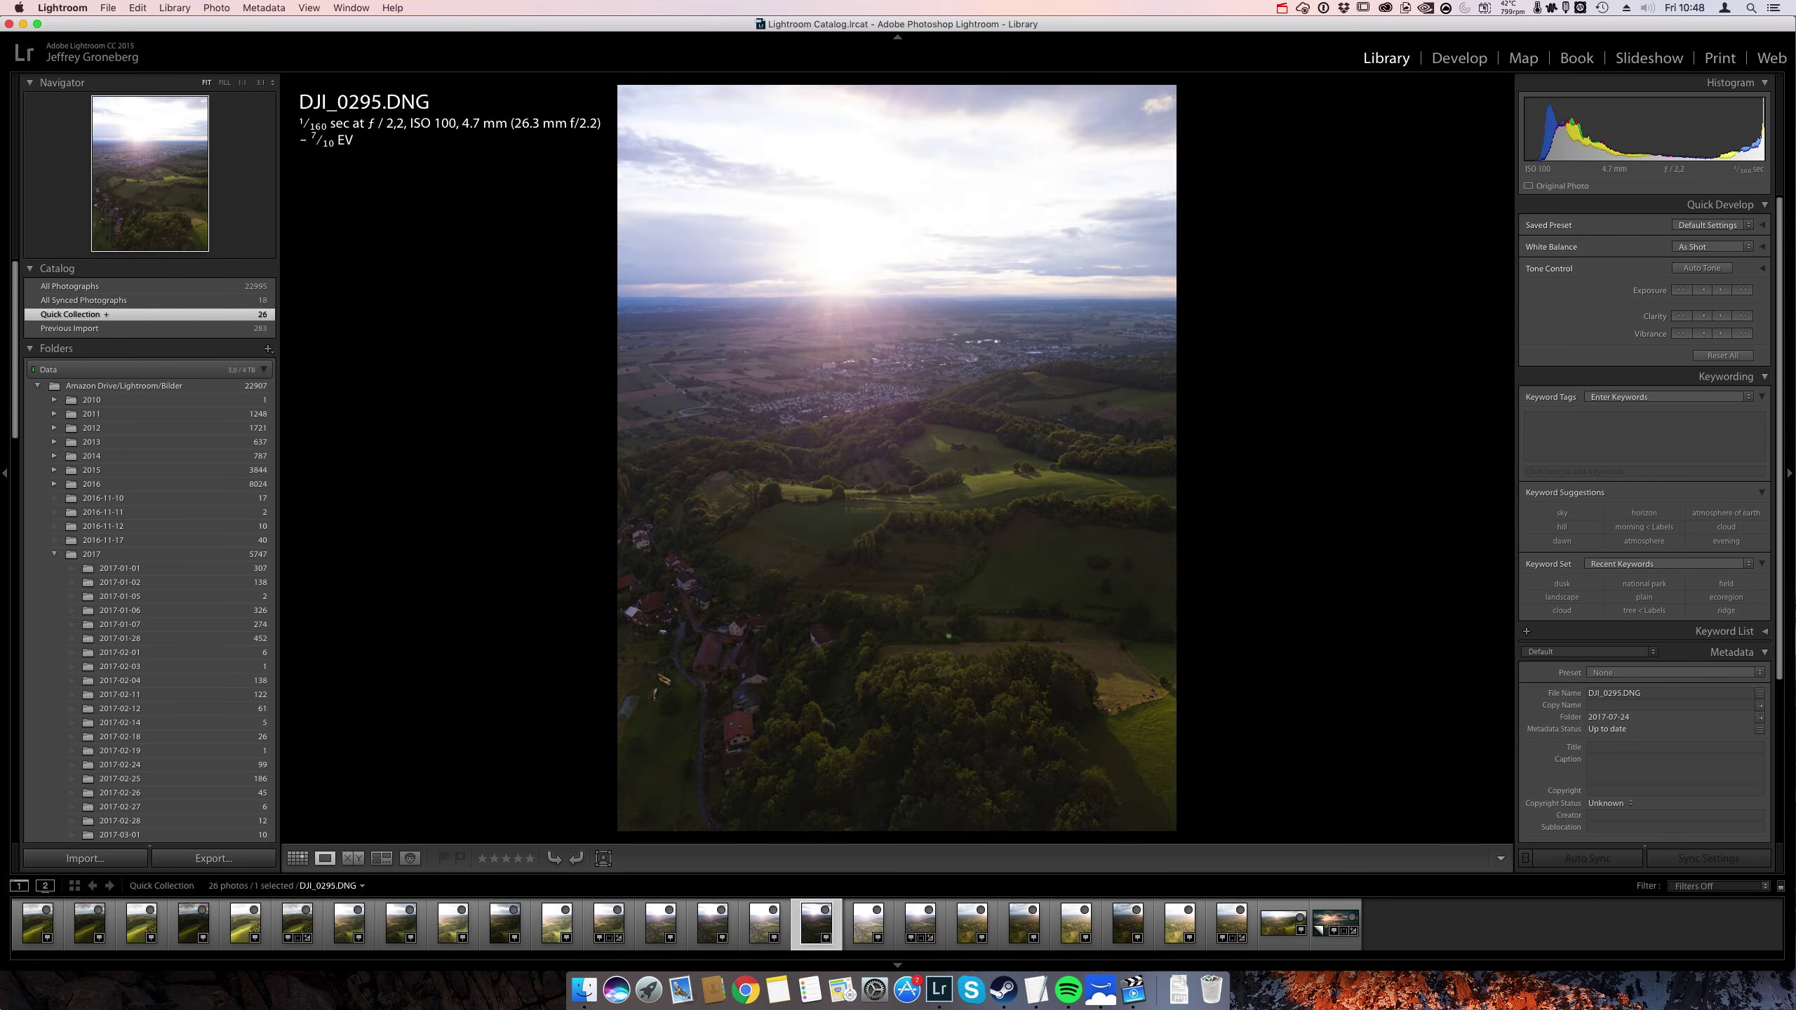
key("Right")
key("Right")
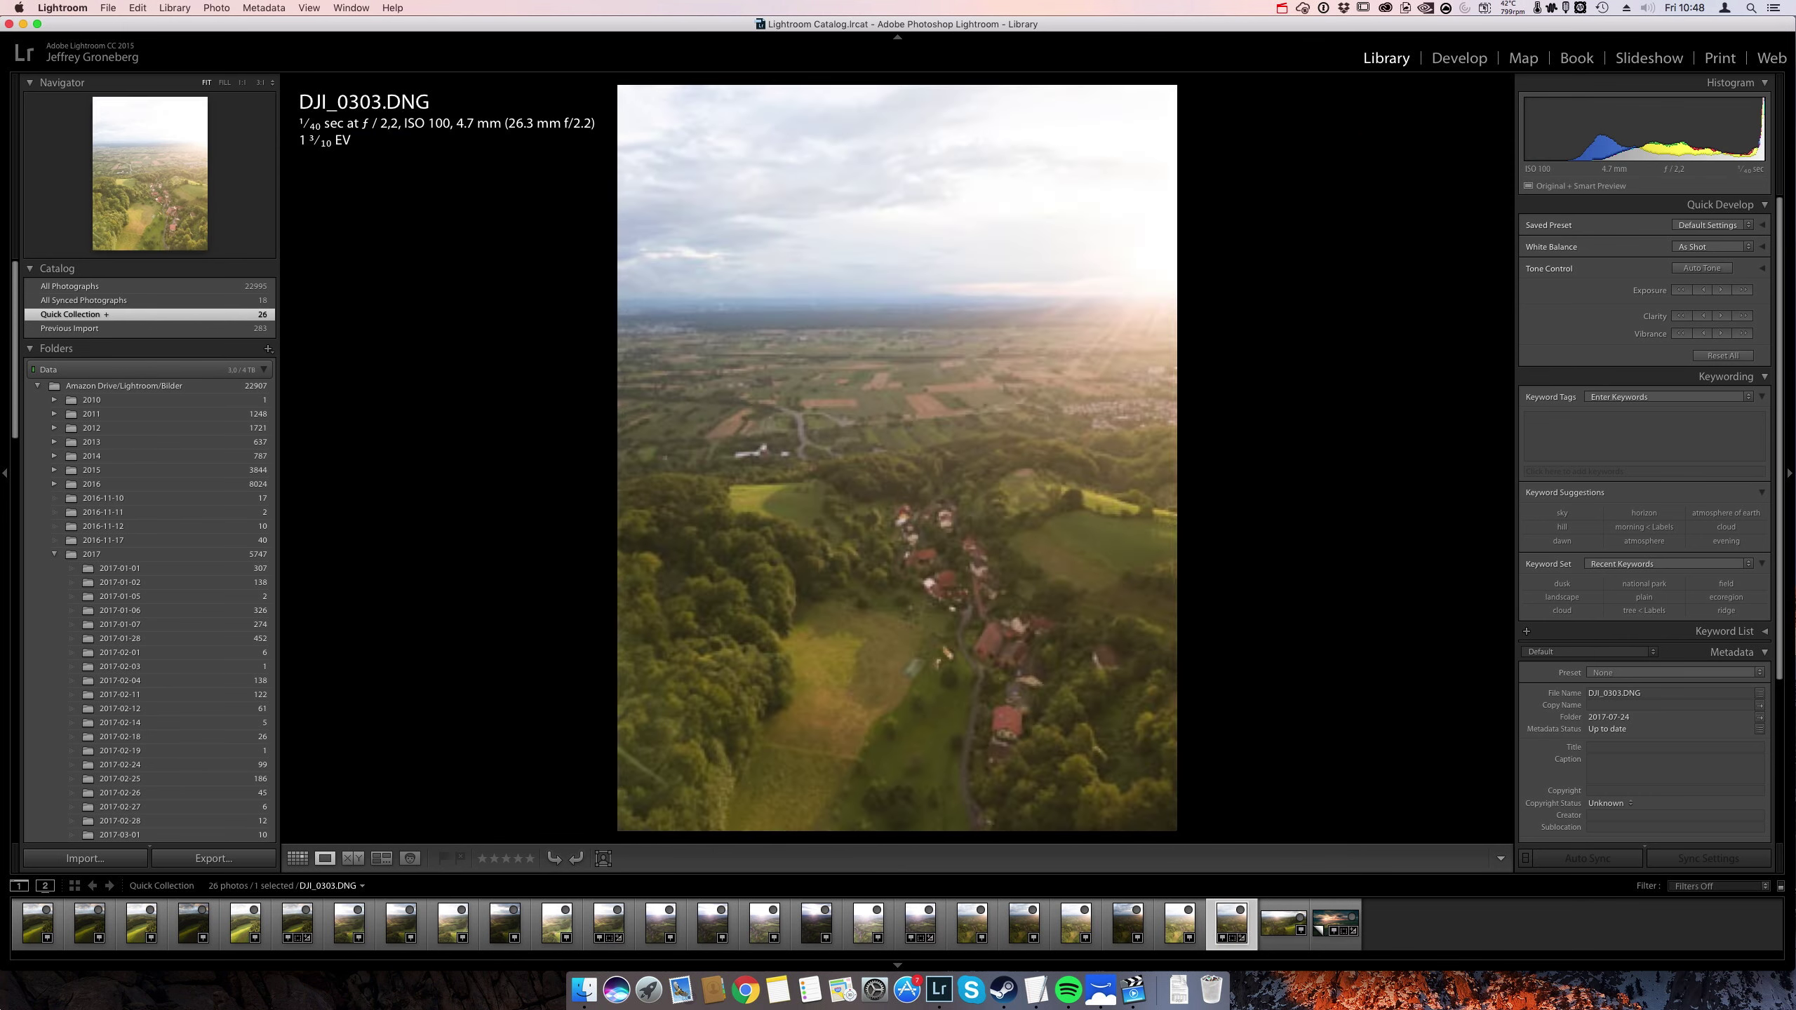
key("Left")
key("Left")
key("Left")
key("Left")
key("Left")
key("Left")
key("Left")
key("Left")
key("Left")
key("Left")
key("Left")
key("Left")
key("Left")
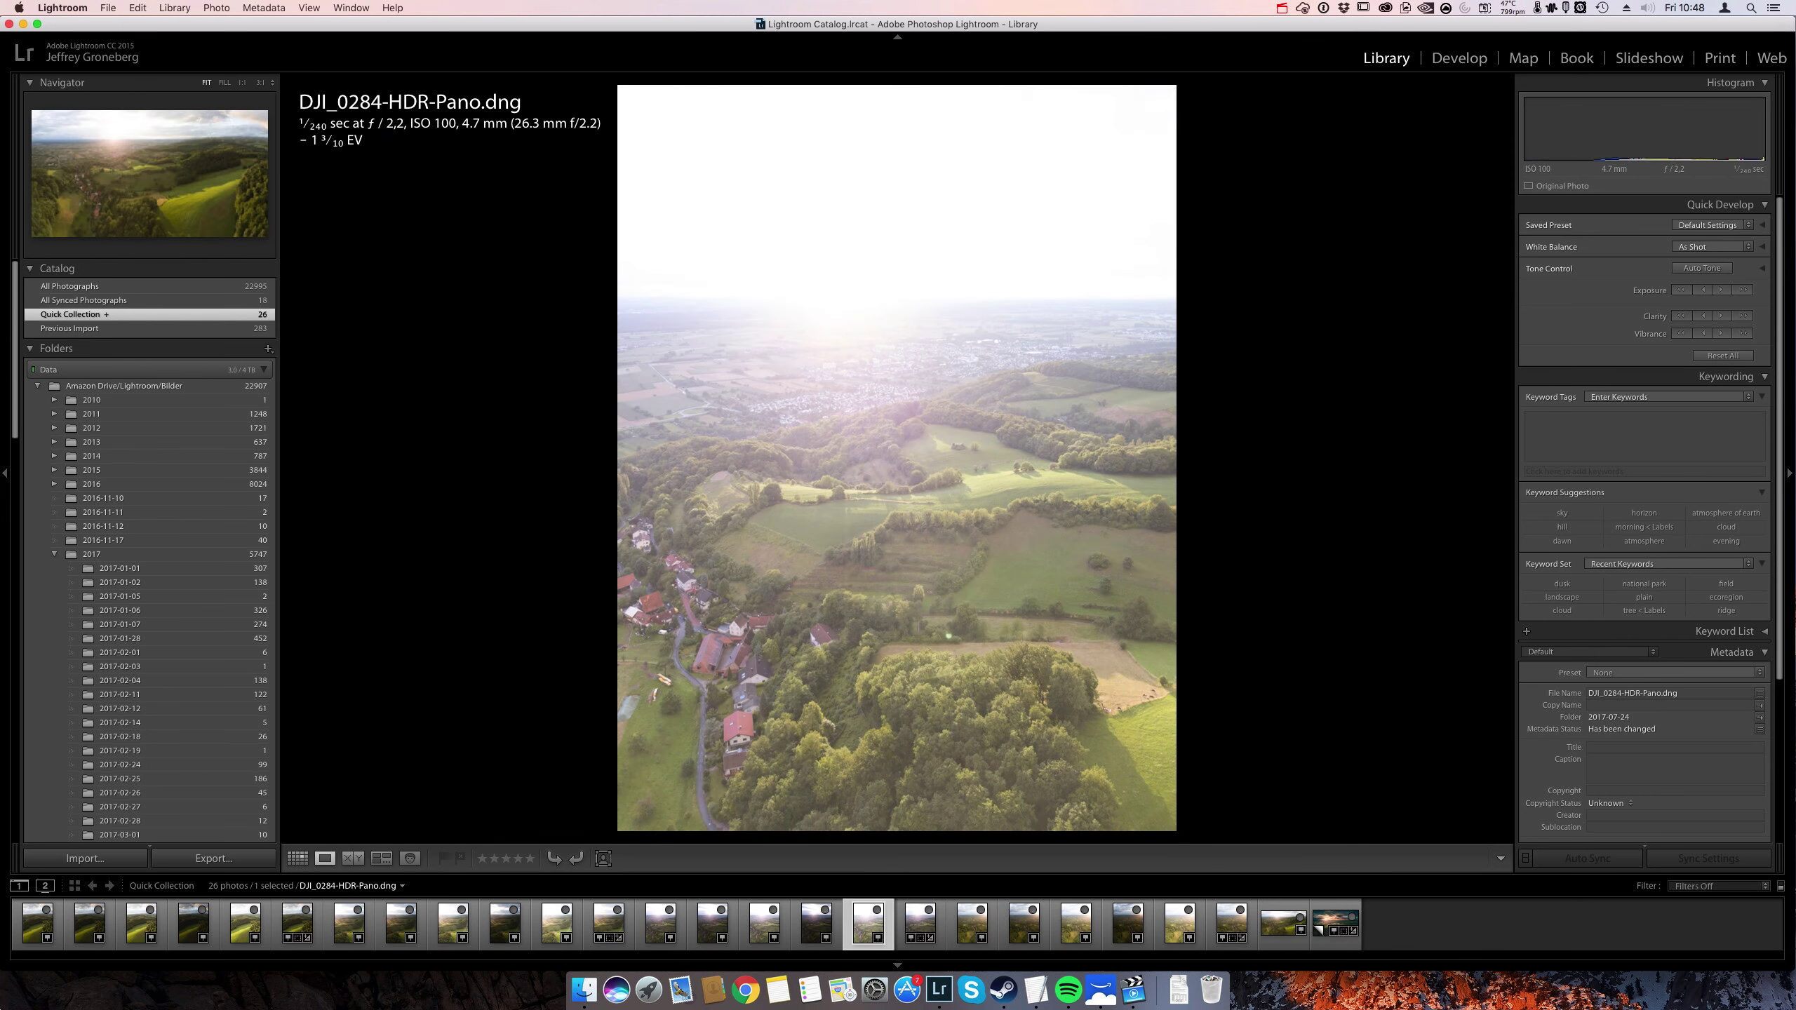
key("Right")
key("Right")
key("Right")
key("Right")
key("Right")
key("Right")
key("Right")
key("Right")
key("Right")
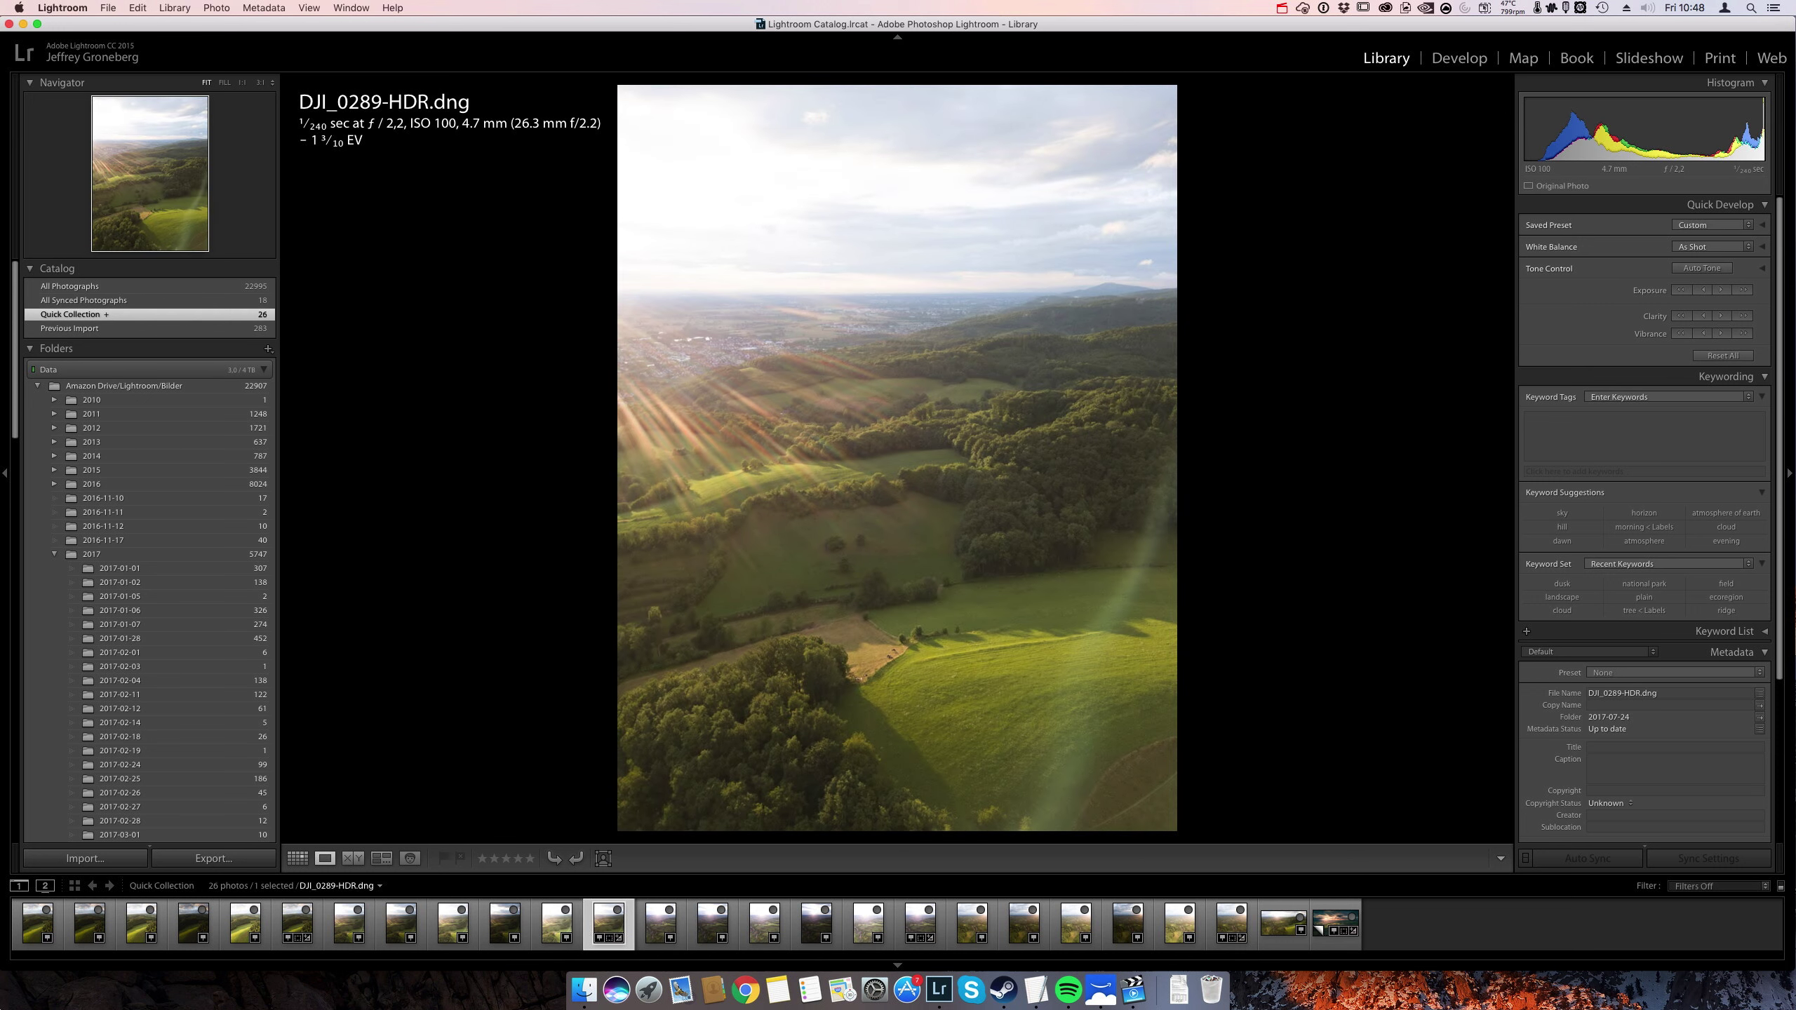
key("Right")
key("Right")
key("Right")
key("Right")
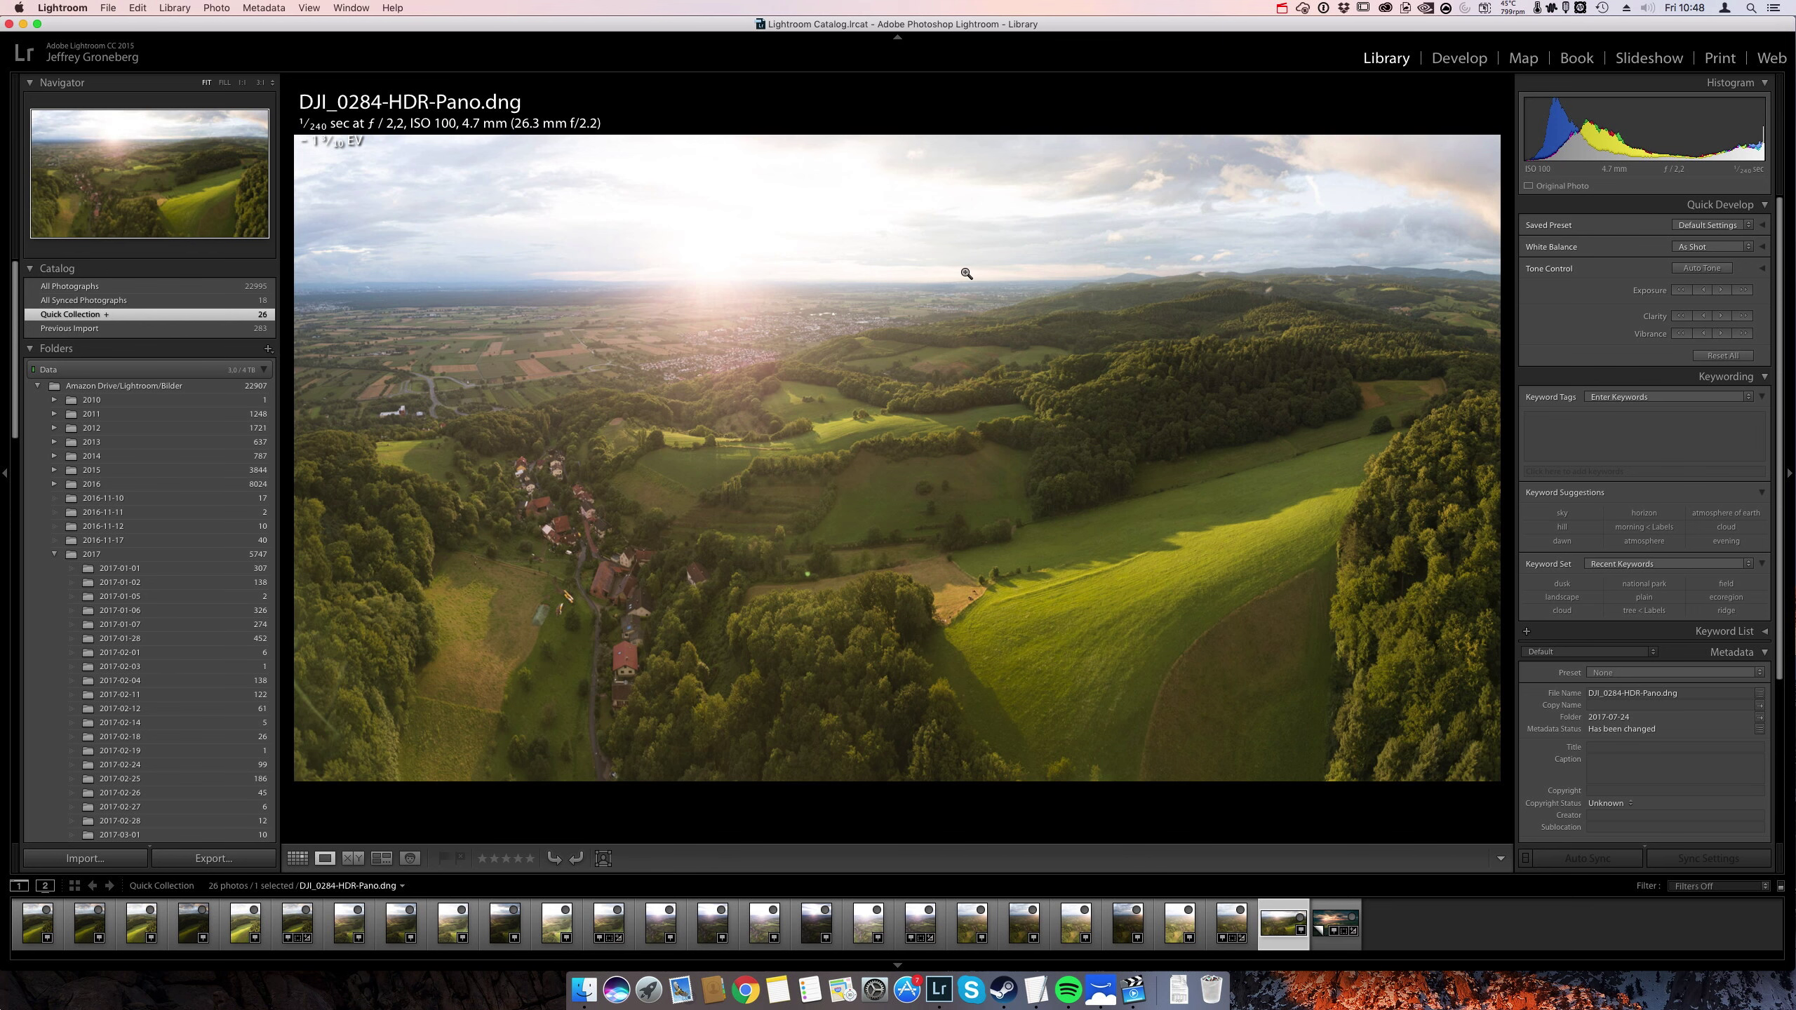
Start developing the panorama with Highlights at -100, Shadows at +100 and Contrast at +25.
key("d")
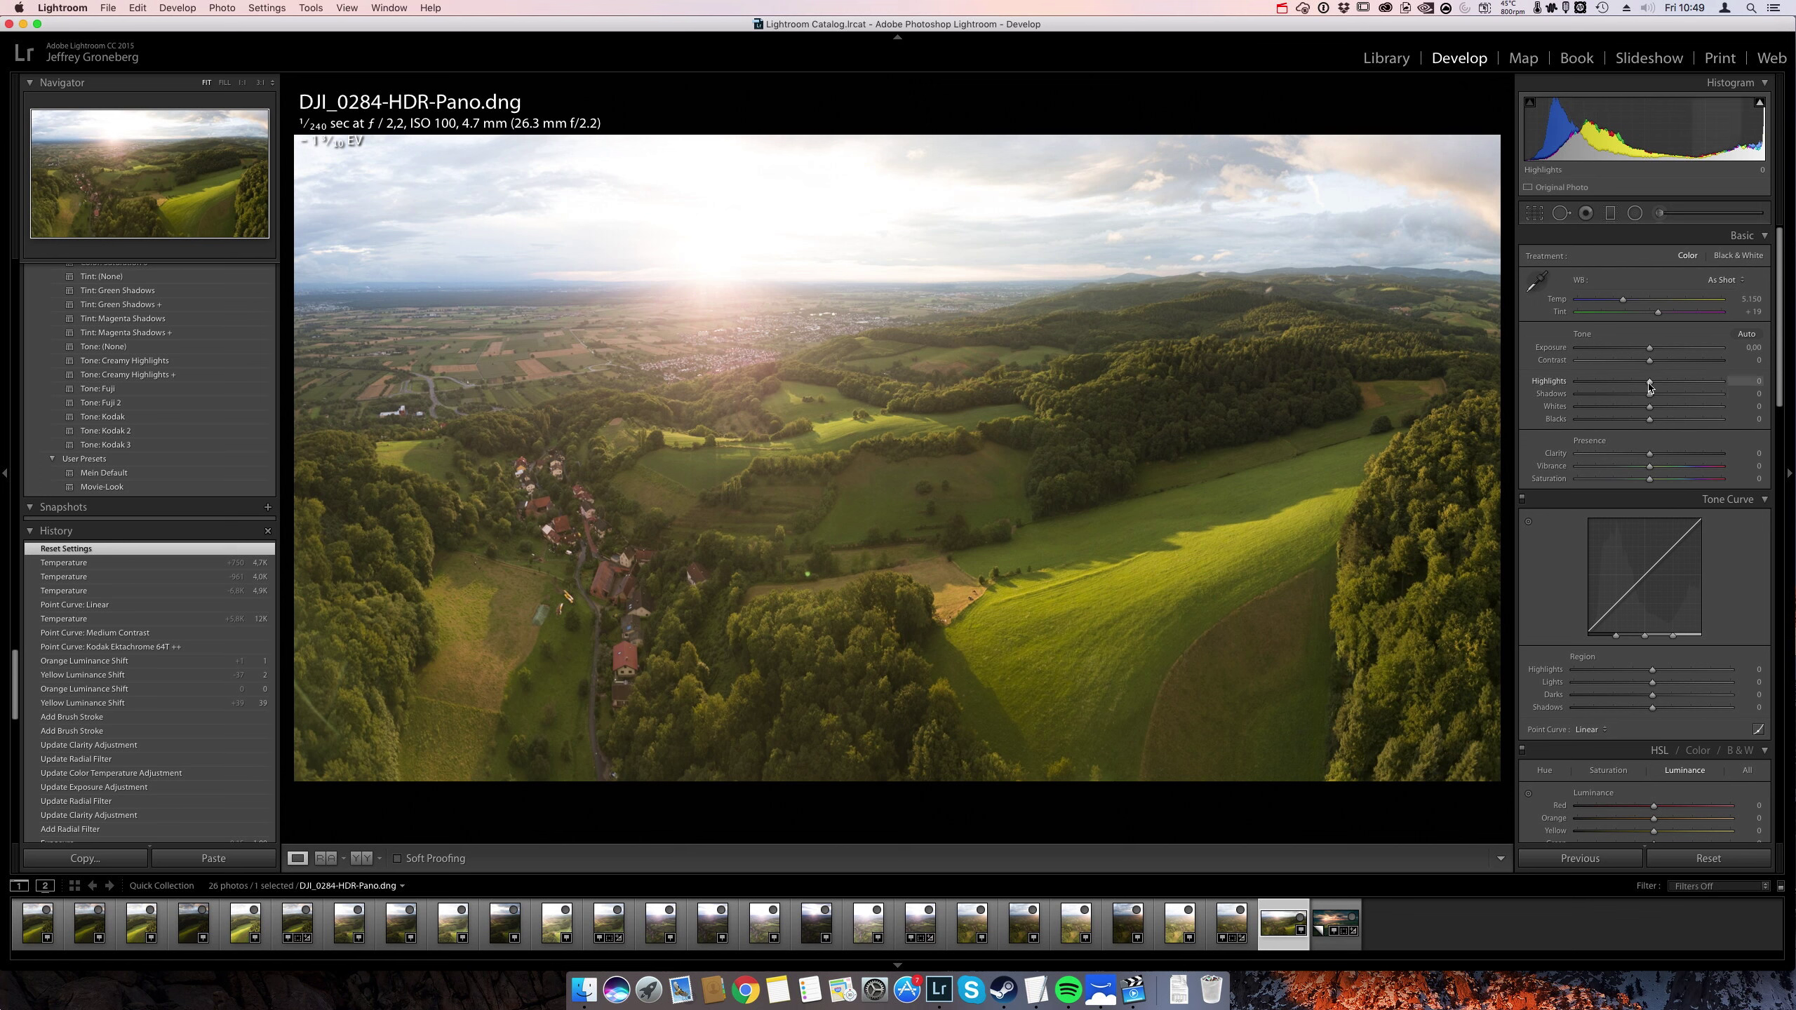
mouse_move(1649, 381)
left_mouse_down()
mouse_move(1577, 381)
mouse_move(1721, 393)
mouse_move(1671, 368)
left_mouse_up()
Apply the Kodak Elite Chrome 160T ++ point curve to the panorama's tone curve.
scroll(1668, 383, "down", 2)
scroll(1668, 389, "down", 4)
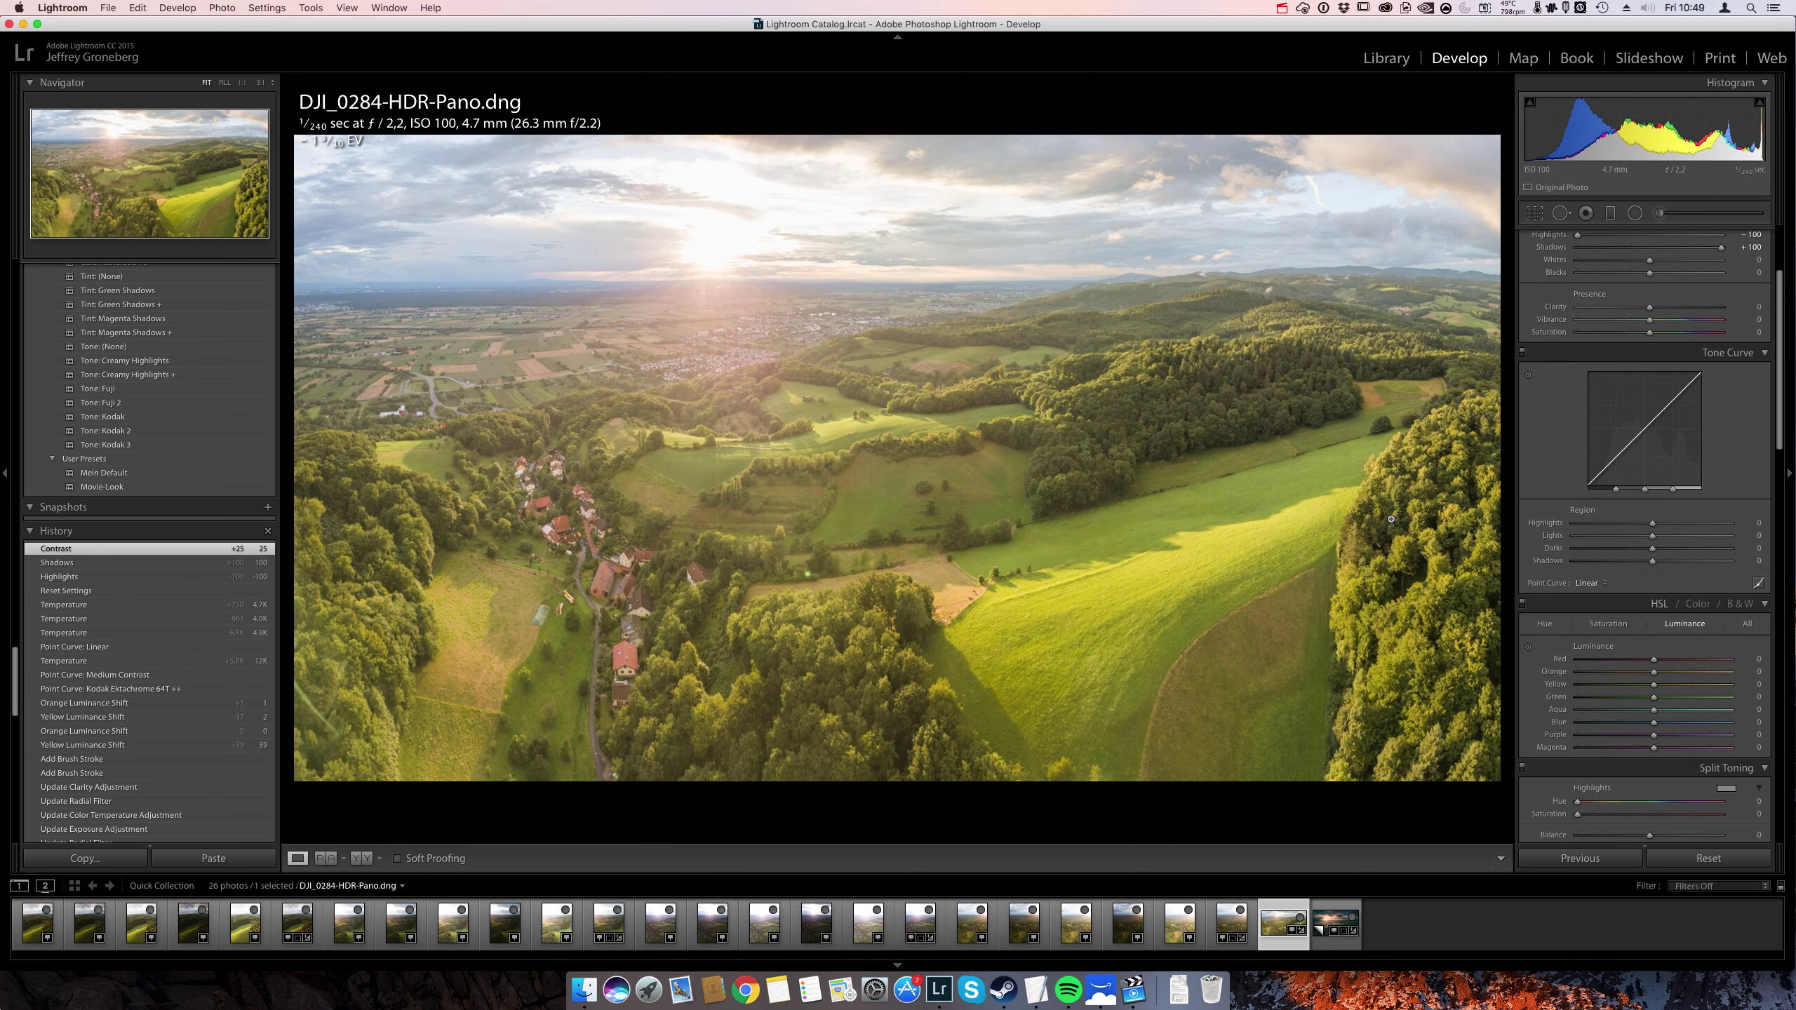
left_click(1591, 583)
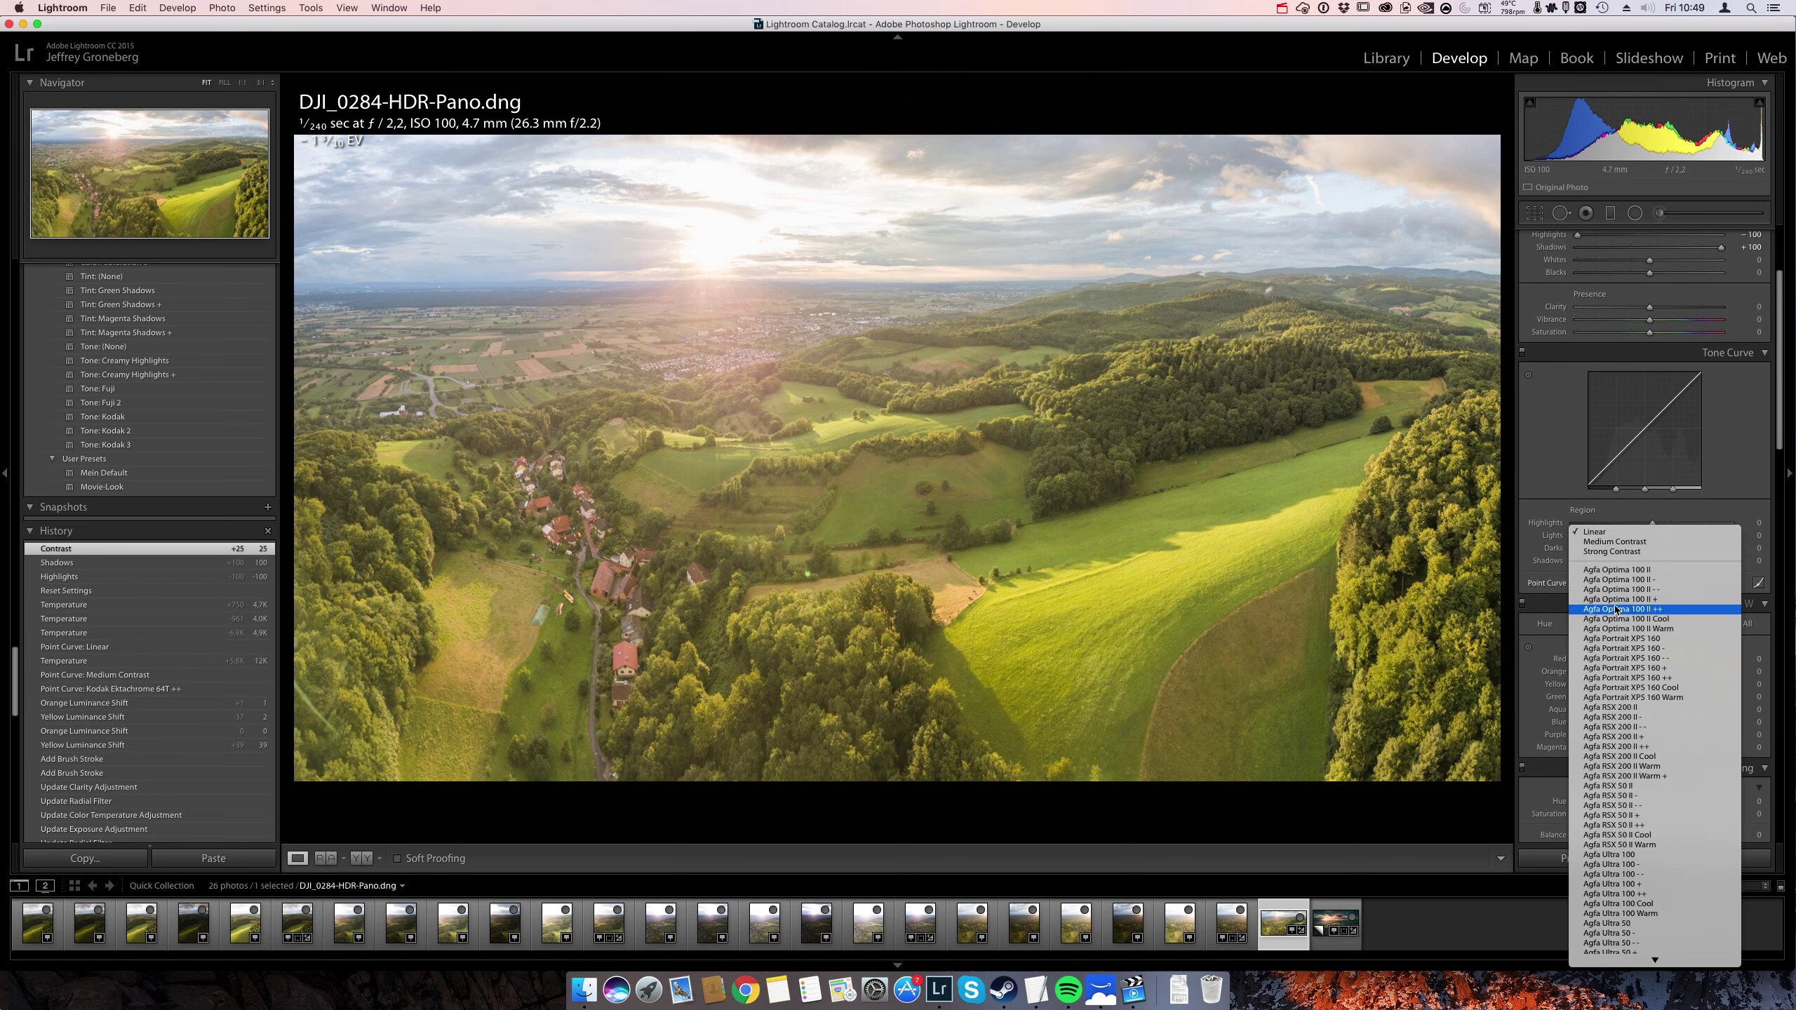
scroll(1612, 605, "up", 5)
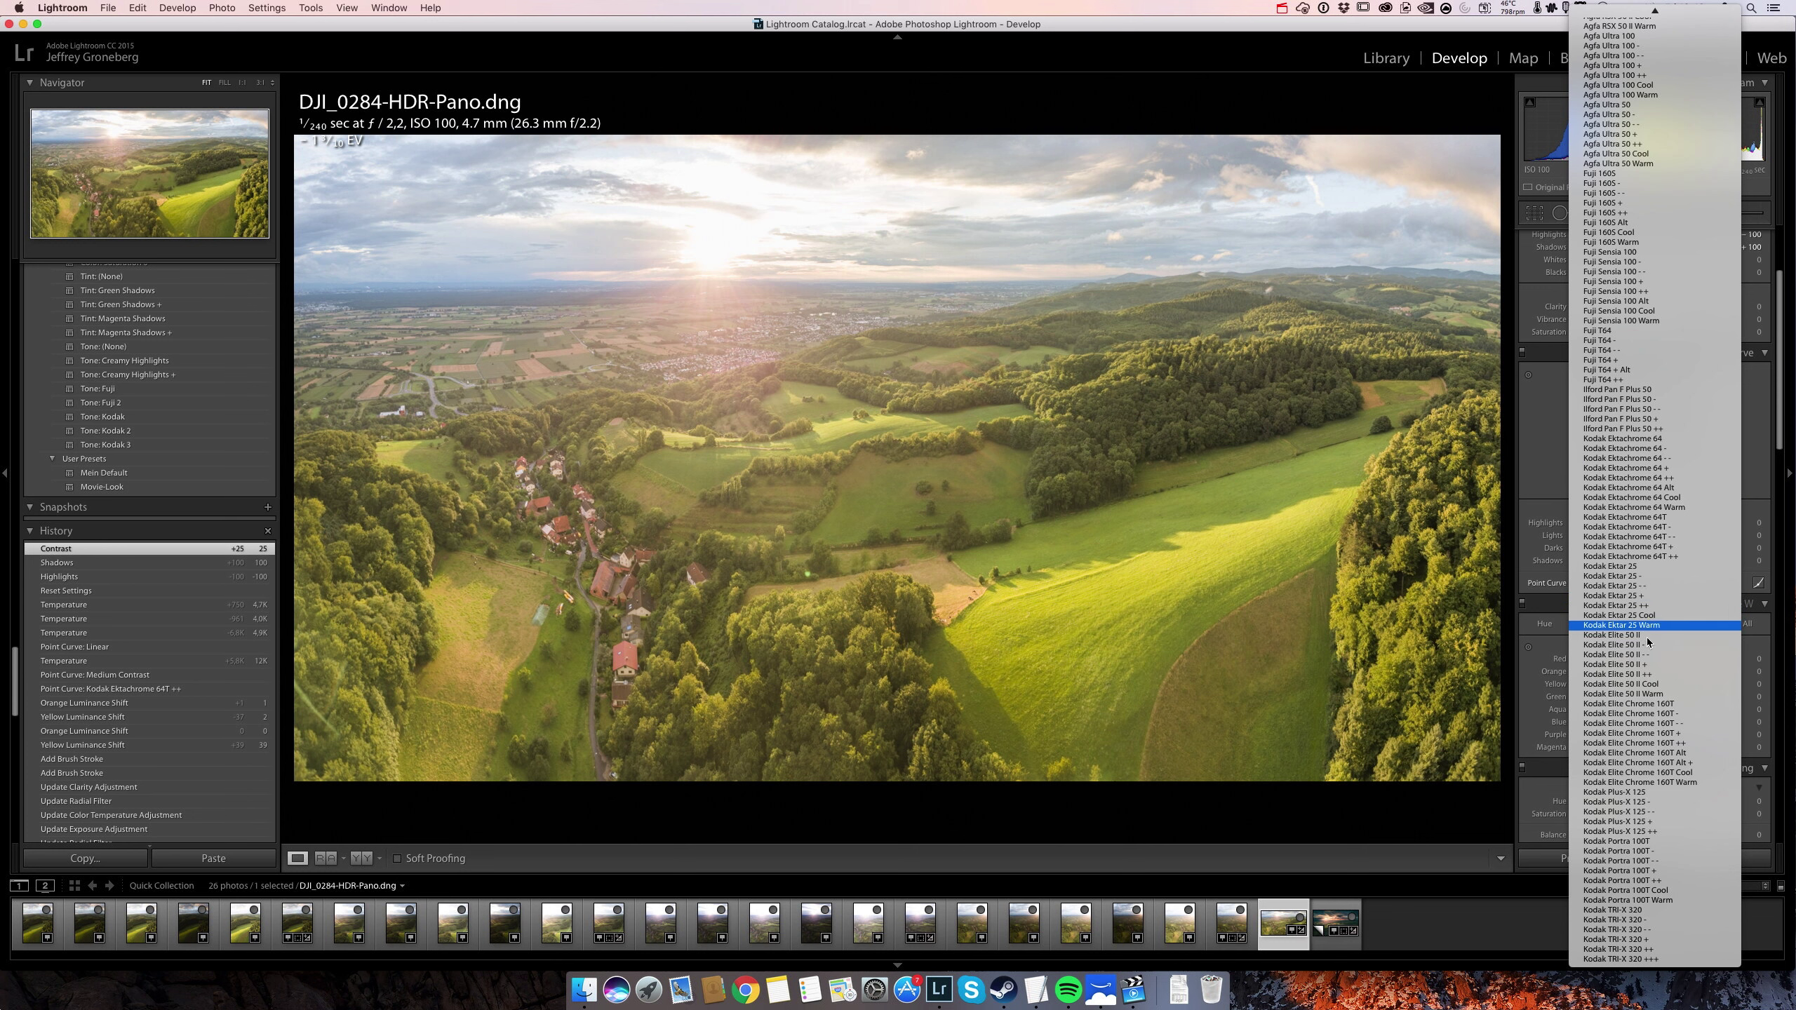
left_click(1685, 744)
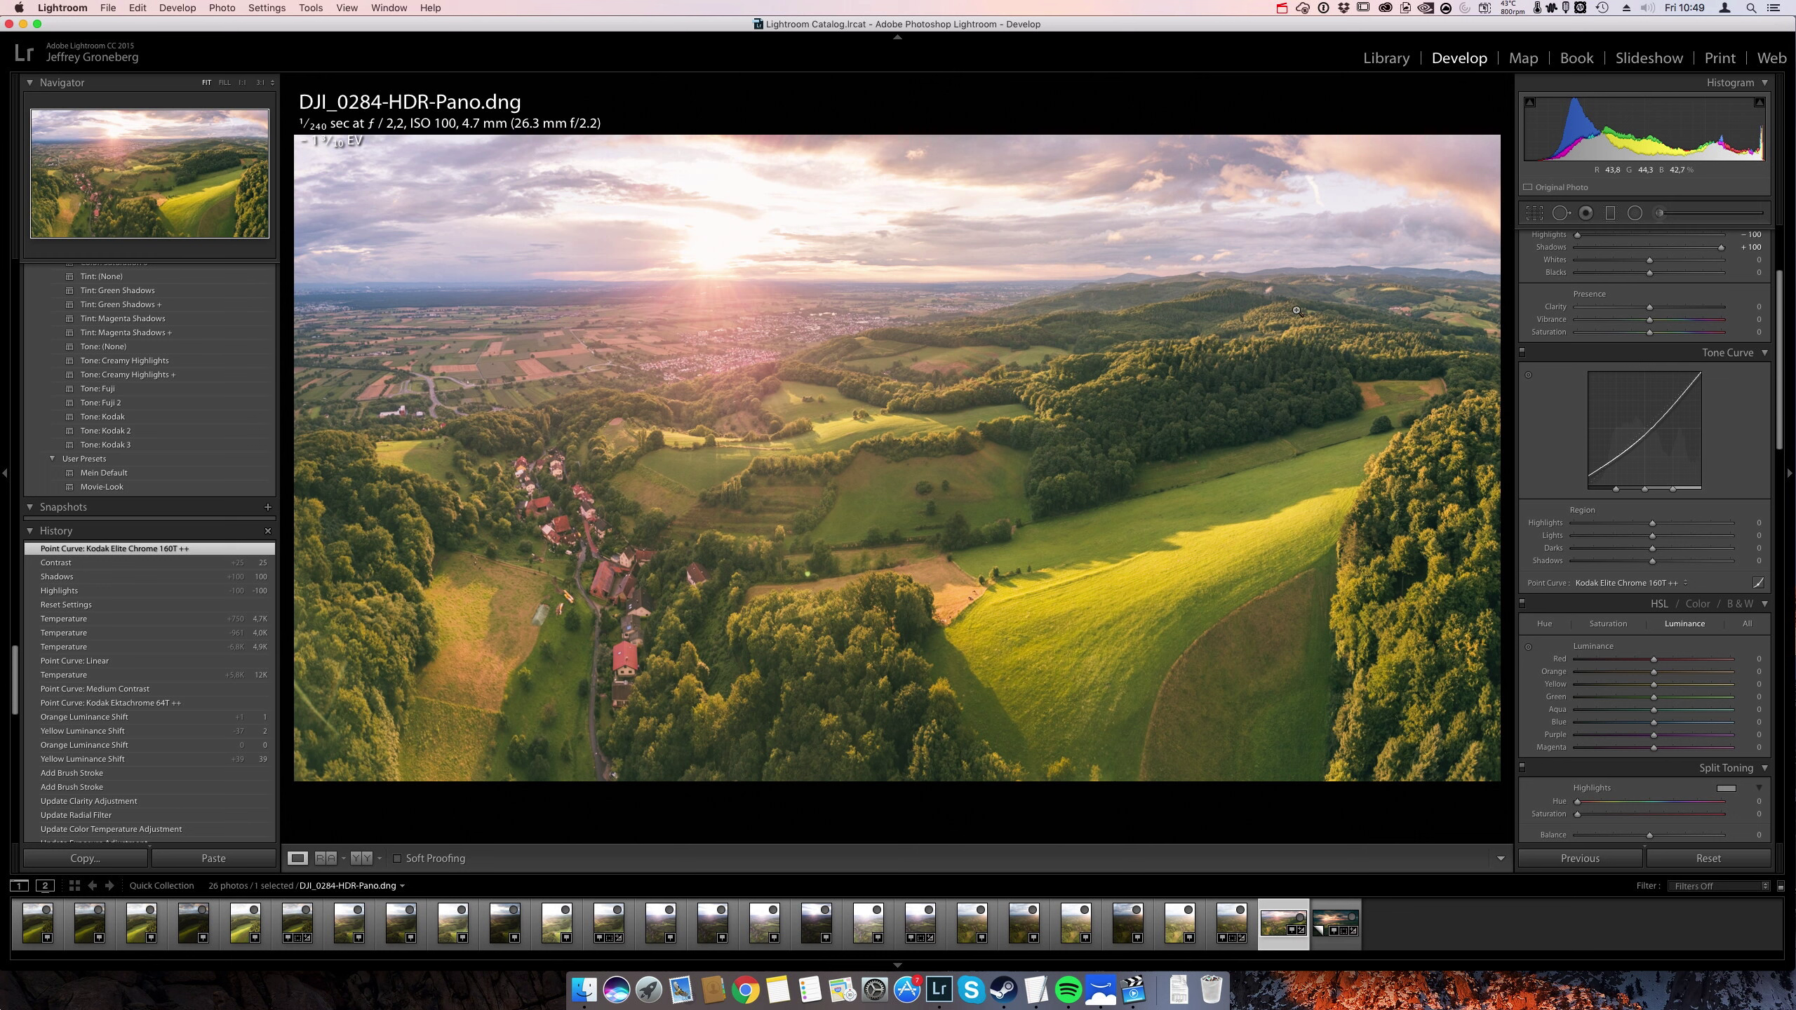
Split-tone the photo with highlights at hue 37, saturation 22 and shadows at hue 215, saturation 12.
scroll(1739, 425, "down", 6)
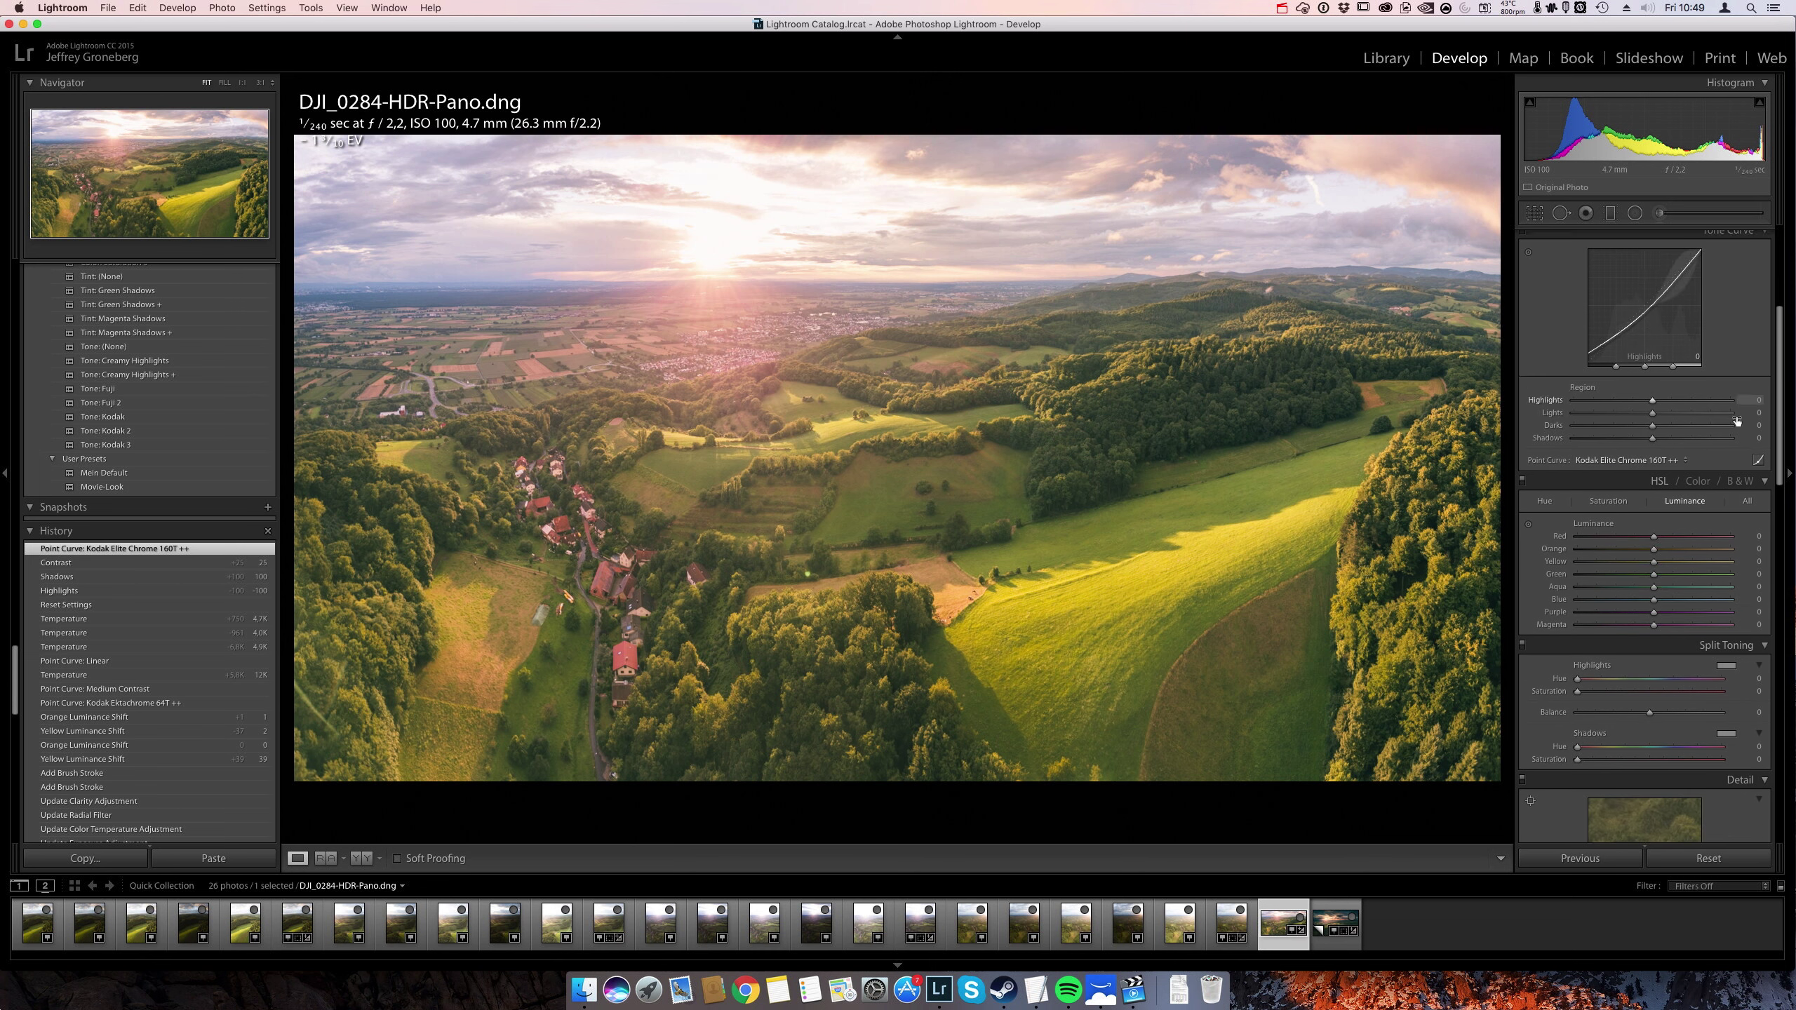
left_click(1725, 535)
left_click(1609, 516)
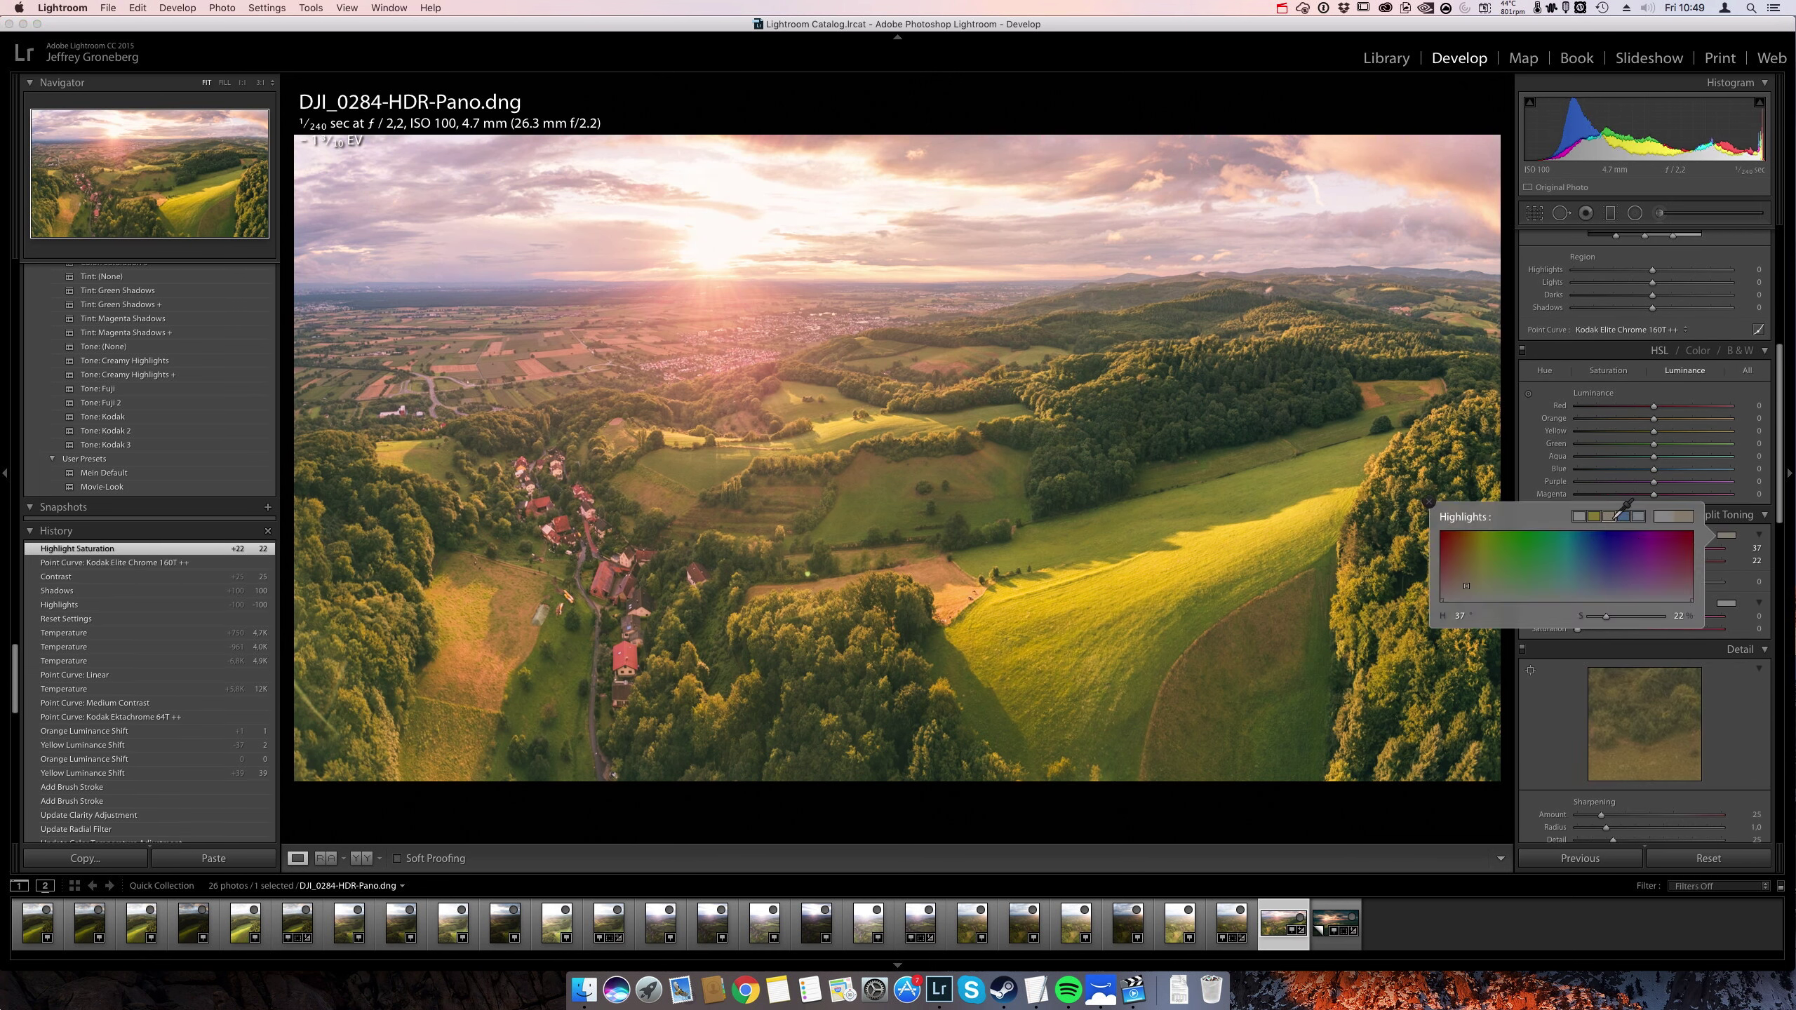
left_click(1726, 603)
left_click(1623, 584)
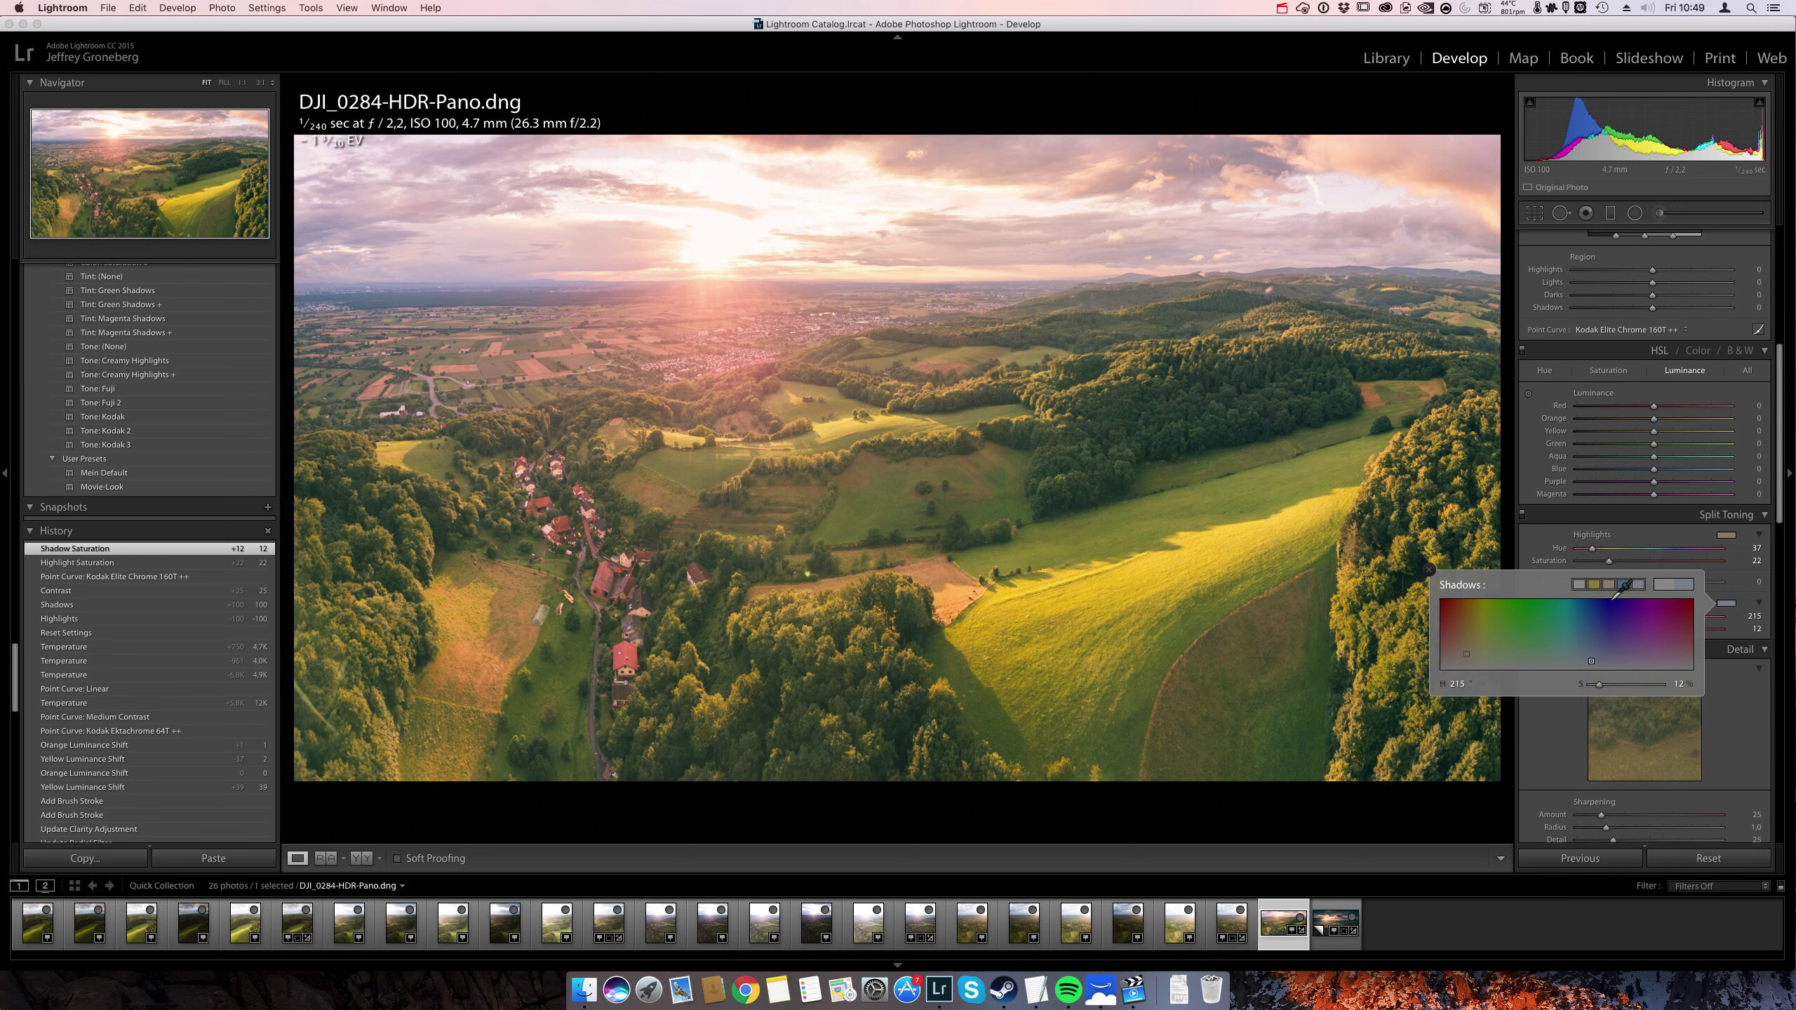
left_click(1429, 570)
Sharpen the photo with an amount of 59 and an edge masking of 33.
scroll(1688, 576, "down", 1)
scroll(1688, 571, "down", 5)
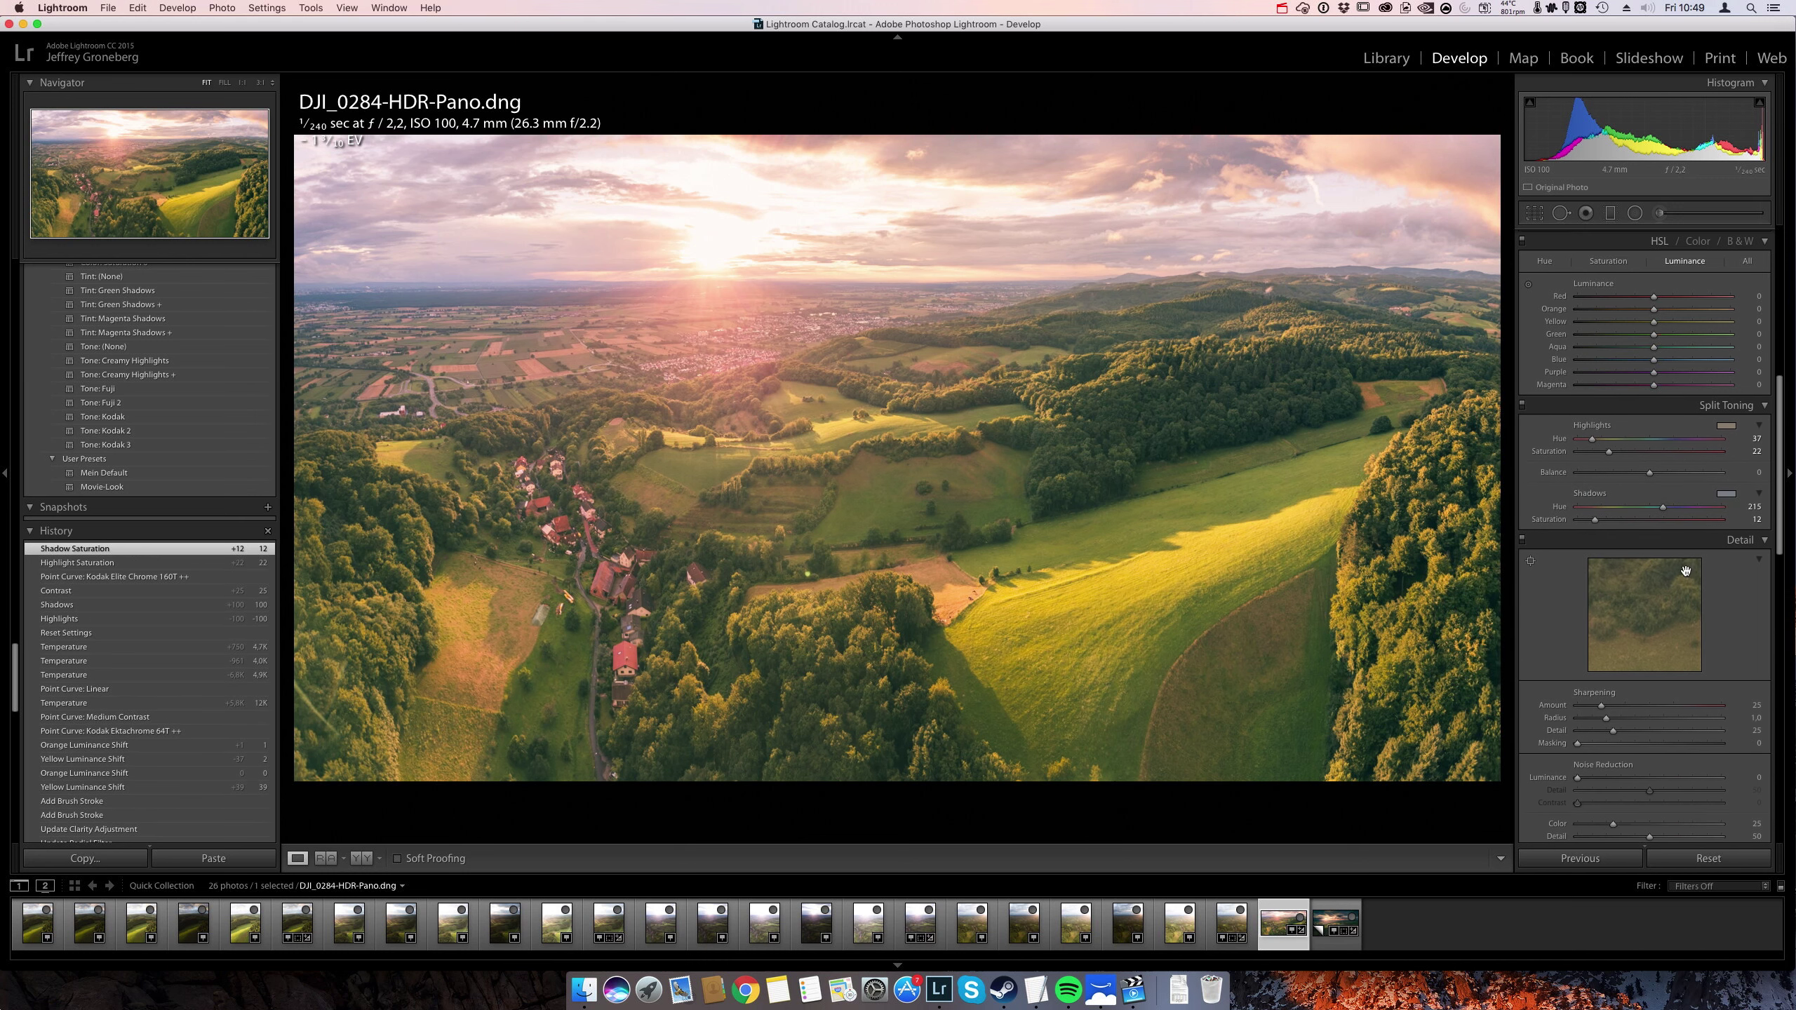
left_click_drag(1603, 630, 1612, 675)
left_click(1579, 668, "alt")
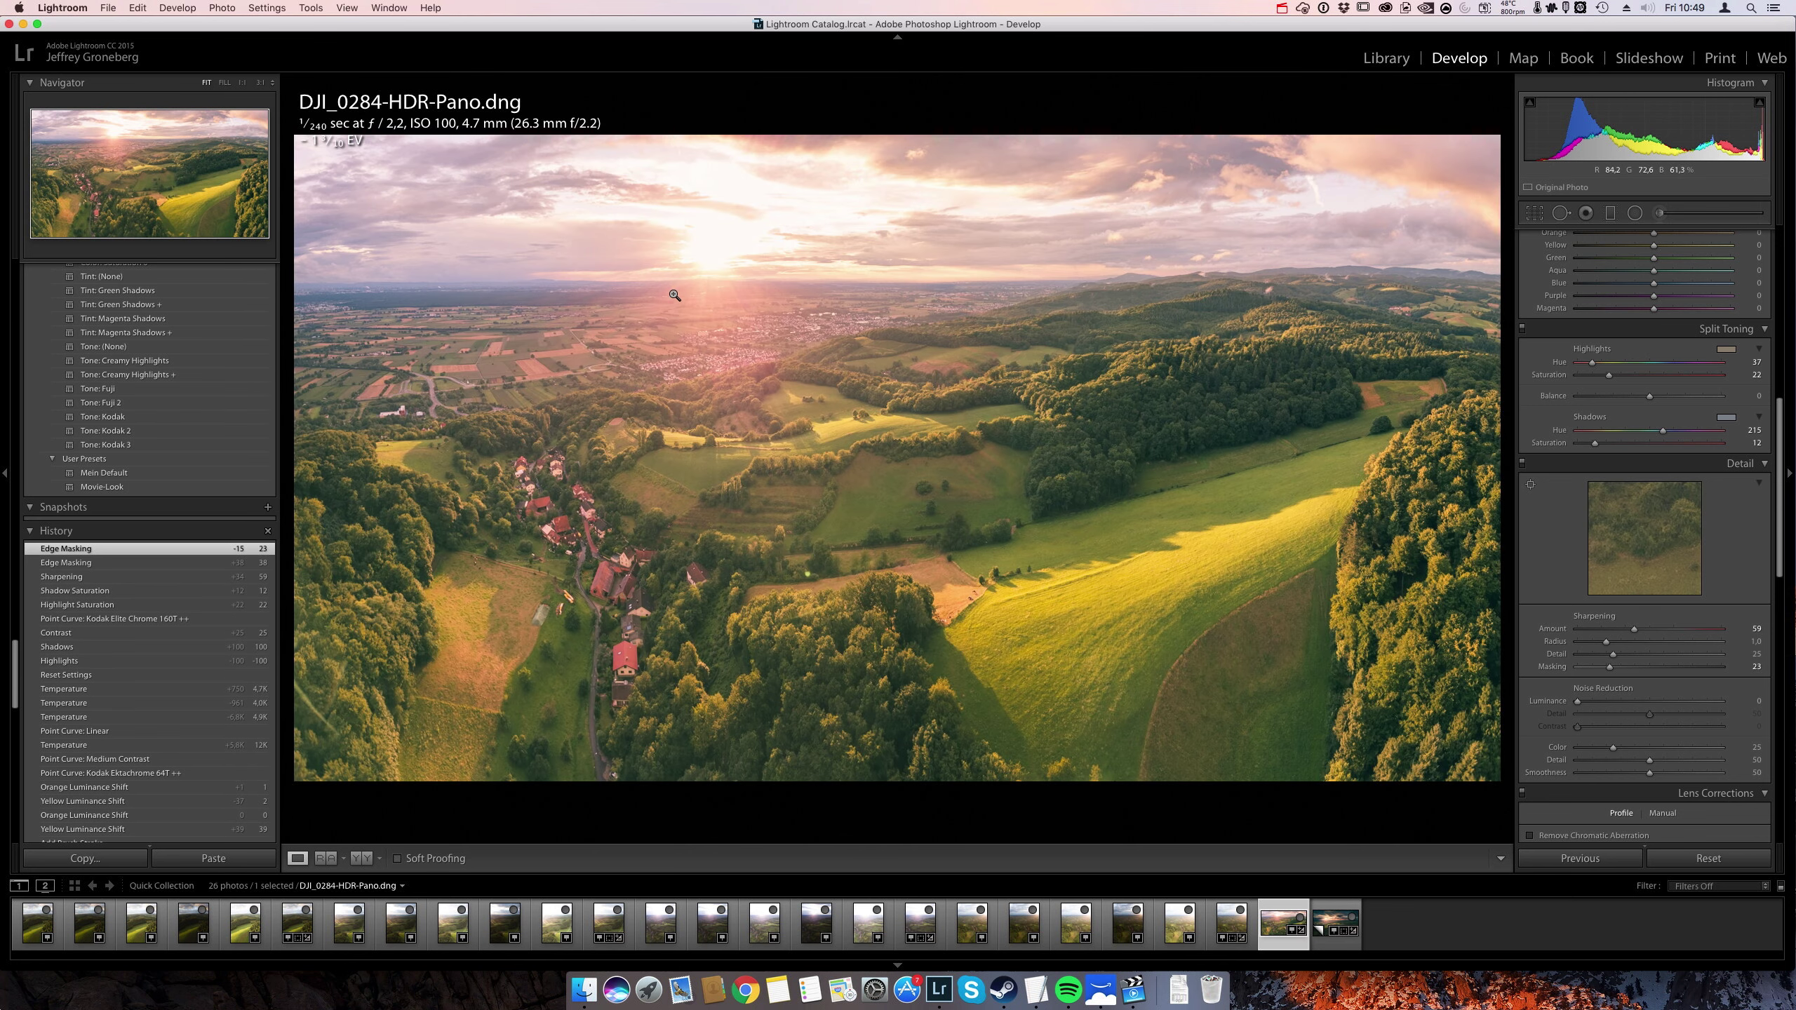
key("alt")
left_click_drag(1619, 679, 1625, 672)
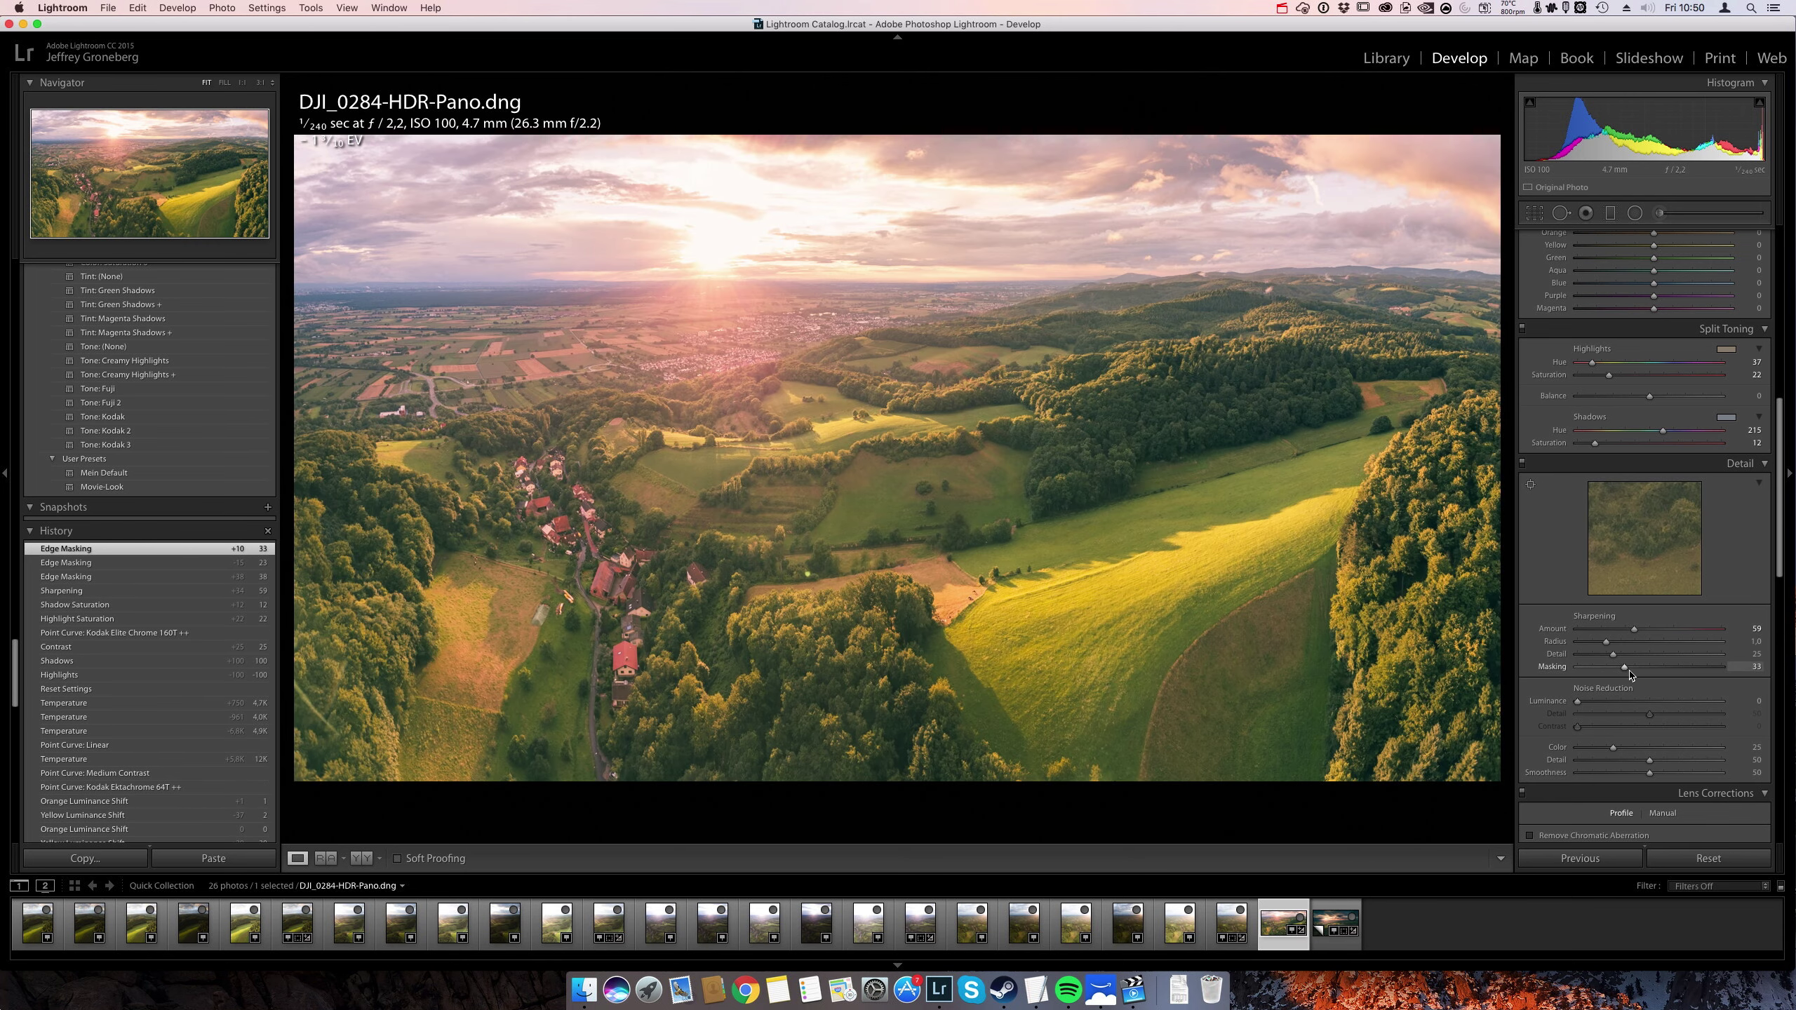
Enable the lens profile corrections and the removal of chromatic aberration.
scroll(1626, 654, "down", 5)
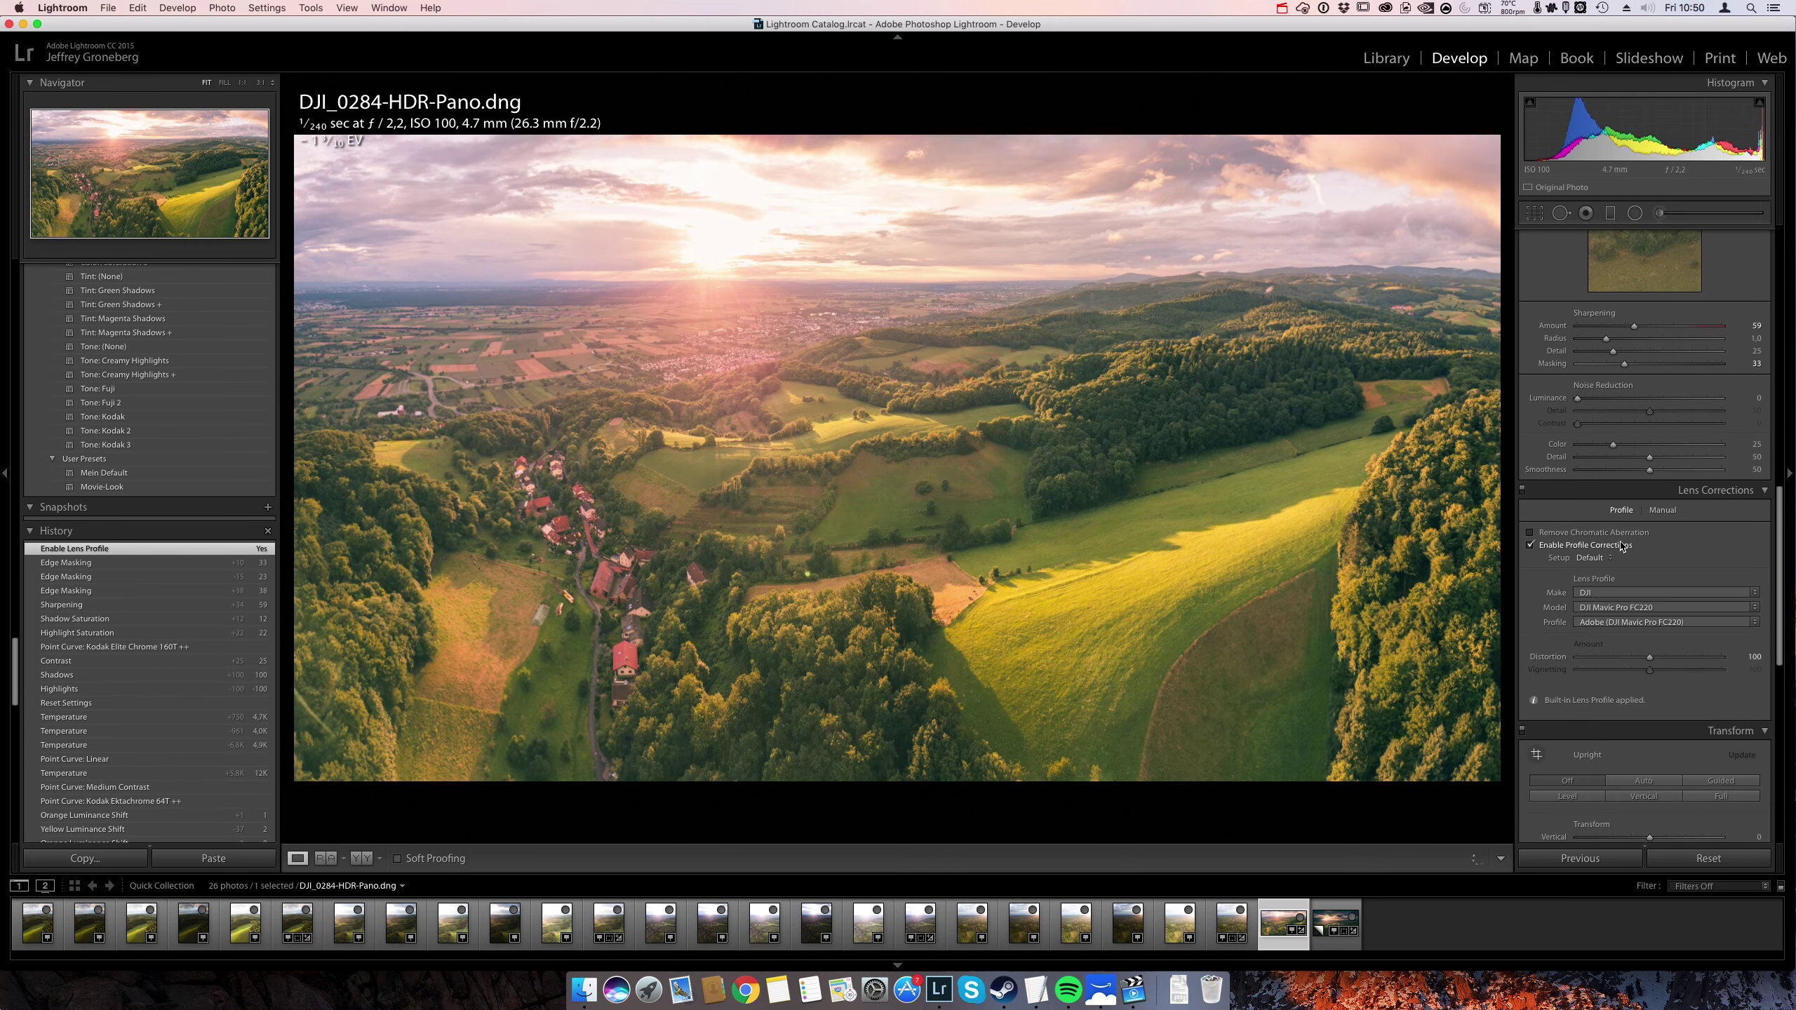
left_click(1624, 533)
Correct the panorama's perspective with the Auto Upright transform.
scroll(1633, 559, "down", 4)
scroll(1637, 570, "down", 1)
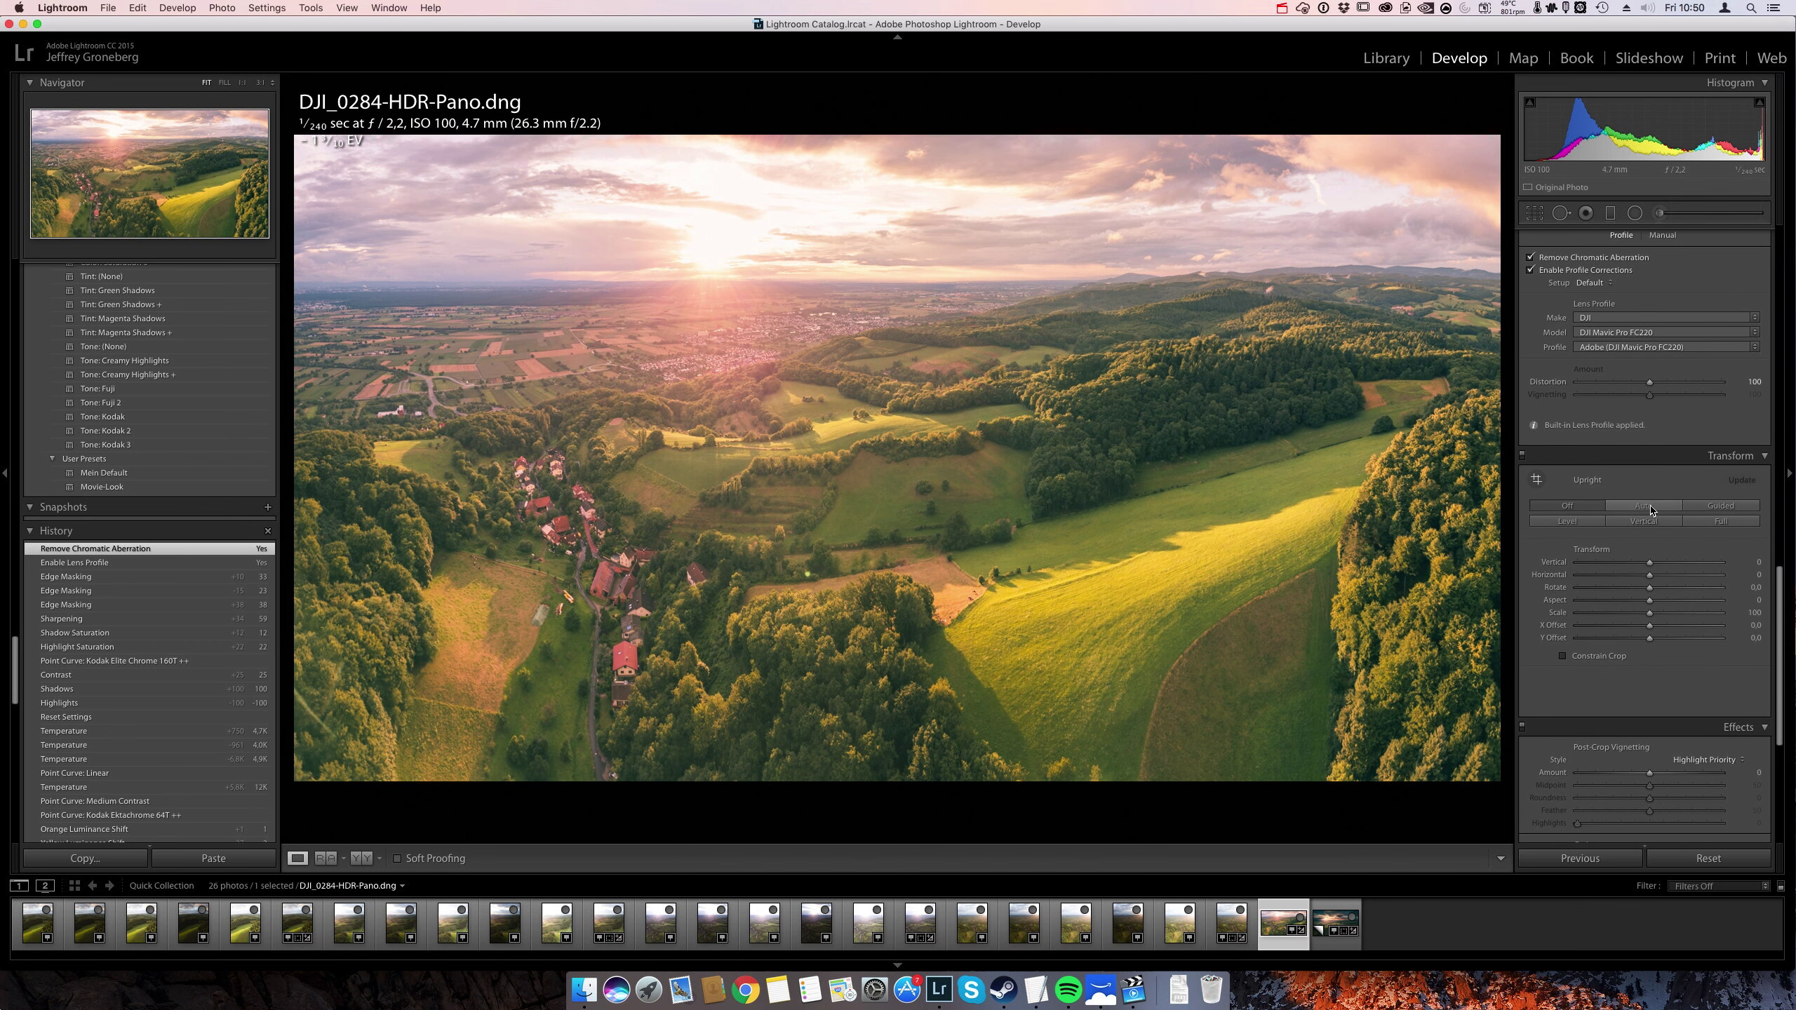
left_click(1643, 505)
scroll(1659, 629, "down", 5)
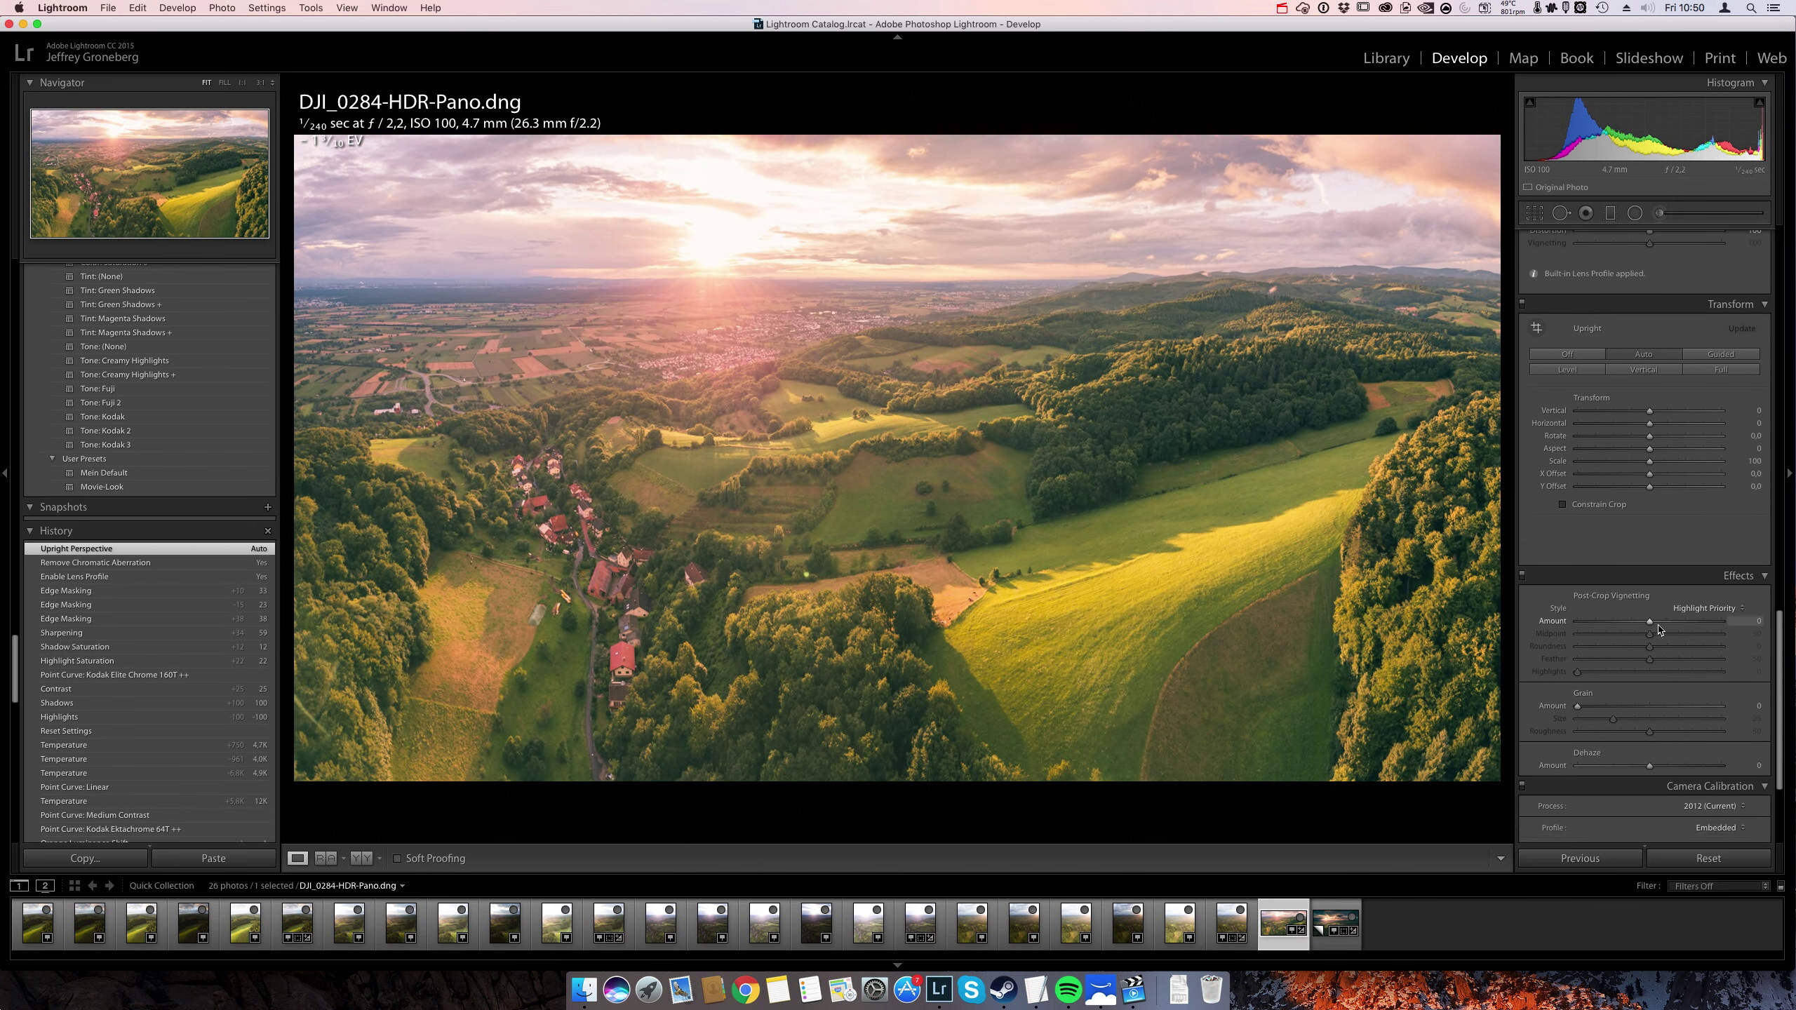
Compare the current edit with the finished DJI_0474-HDR-Pano.dng copy and its Basic settings, returning to DJI_0284-HDR-Pano.dng.
scroll(1661, 638, "up", 15)
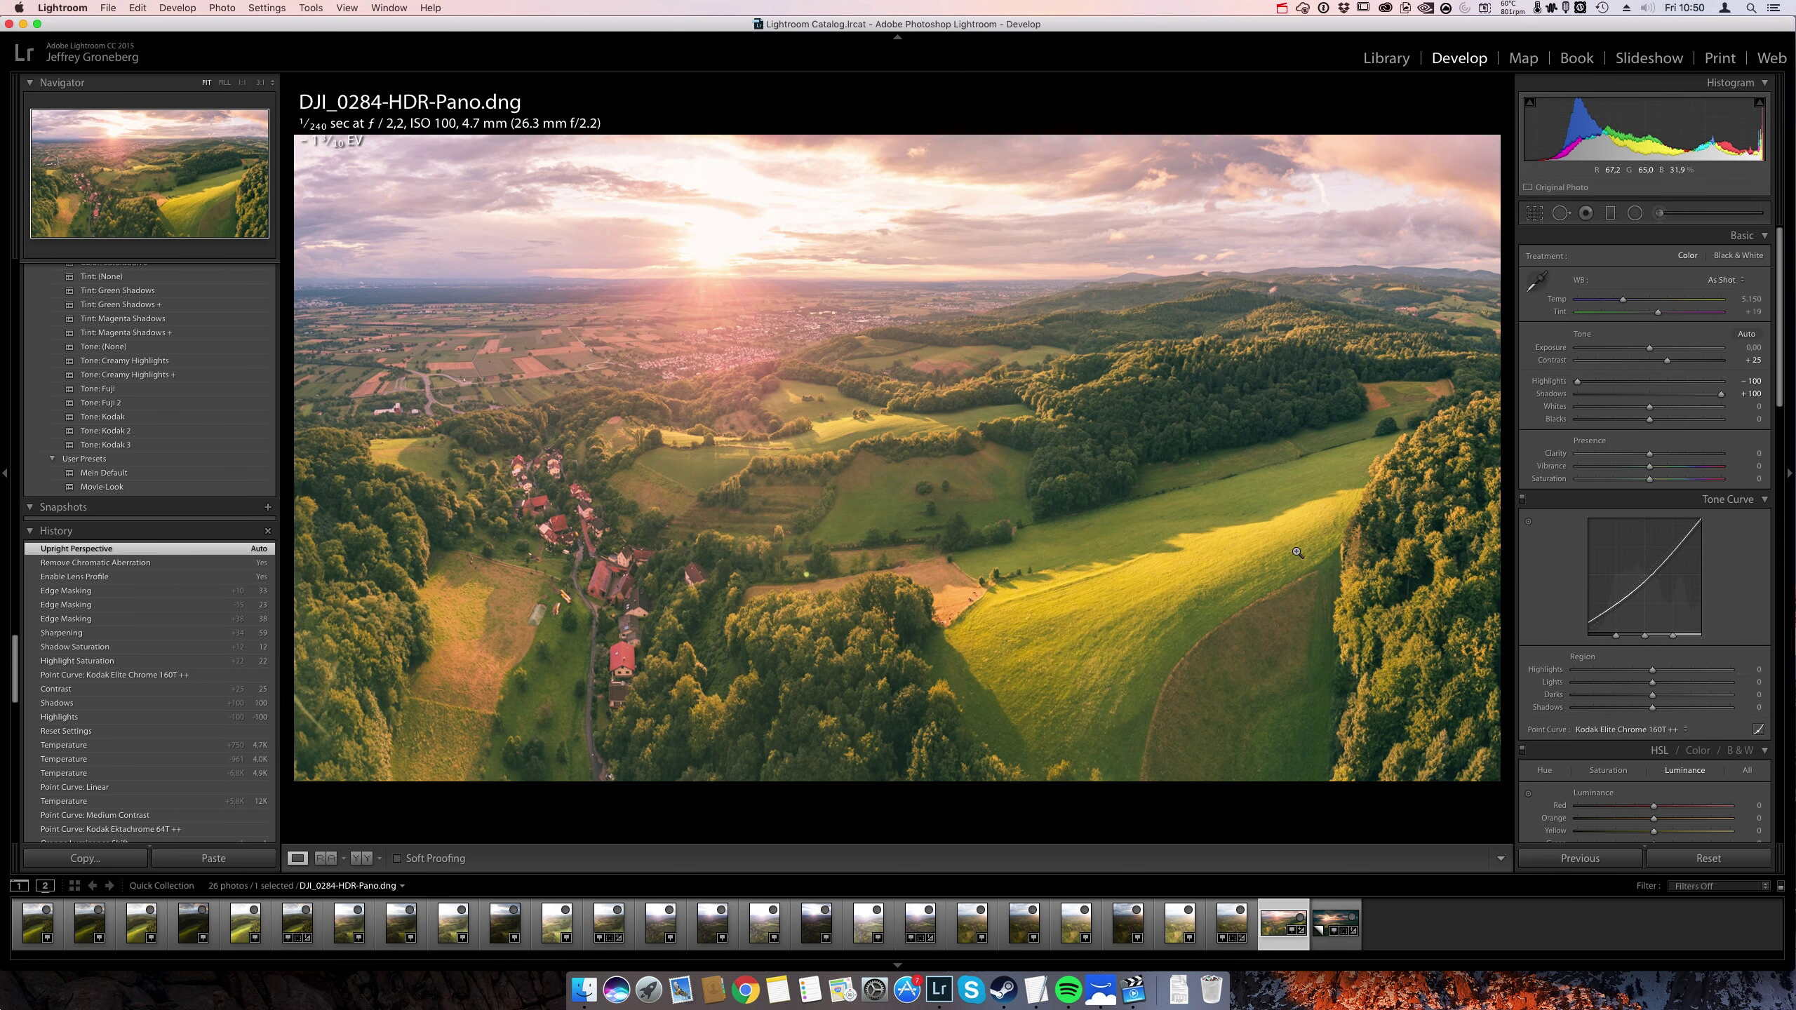
mouse_move(1334, 919)
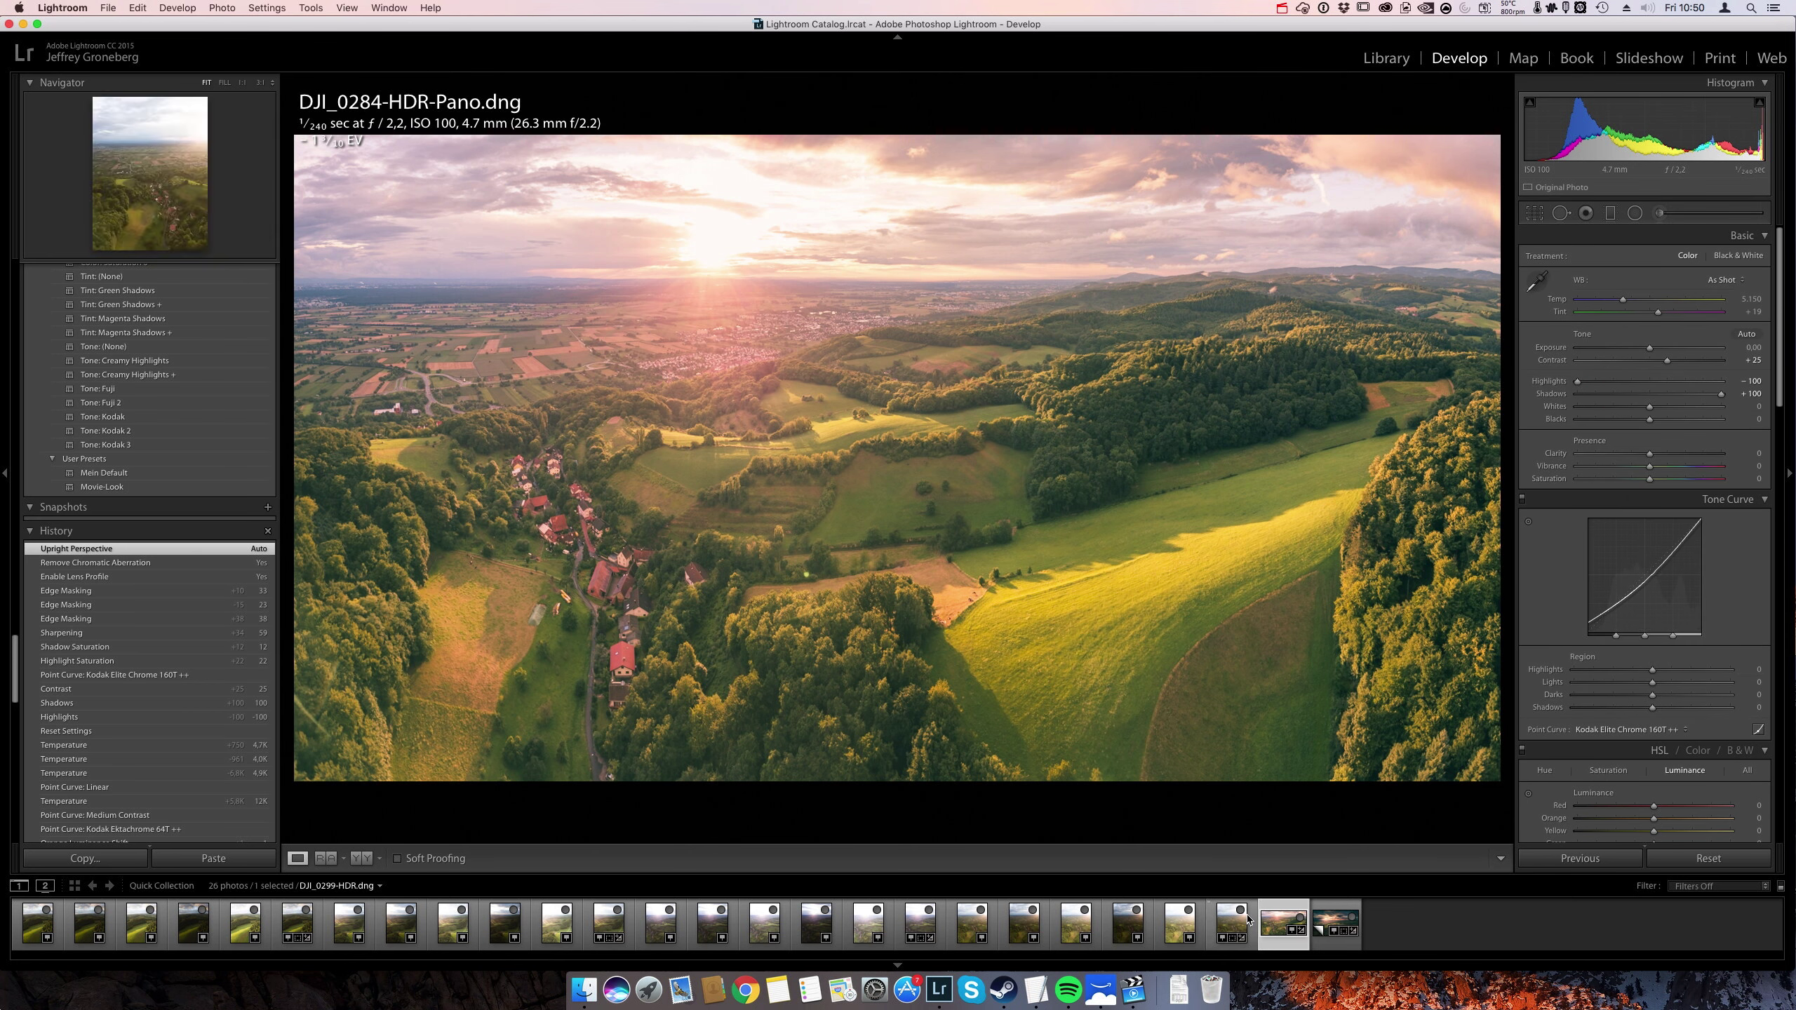
left_click(1330, 918)
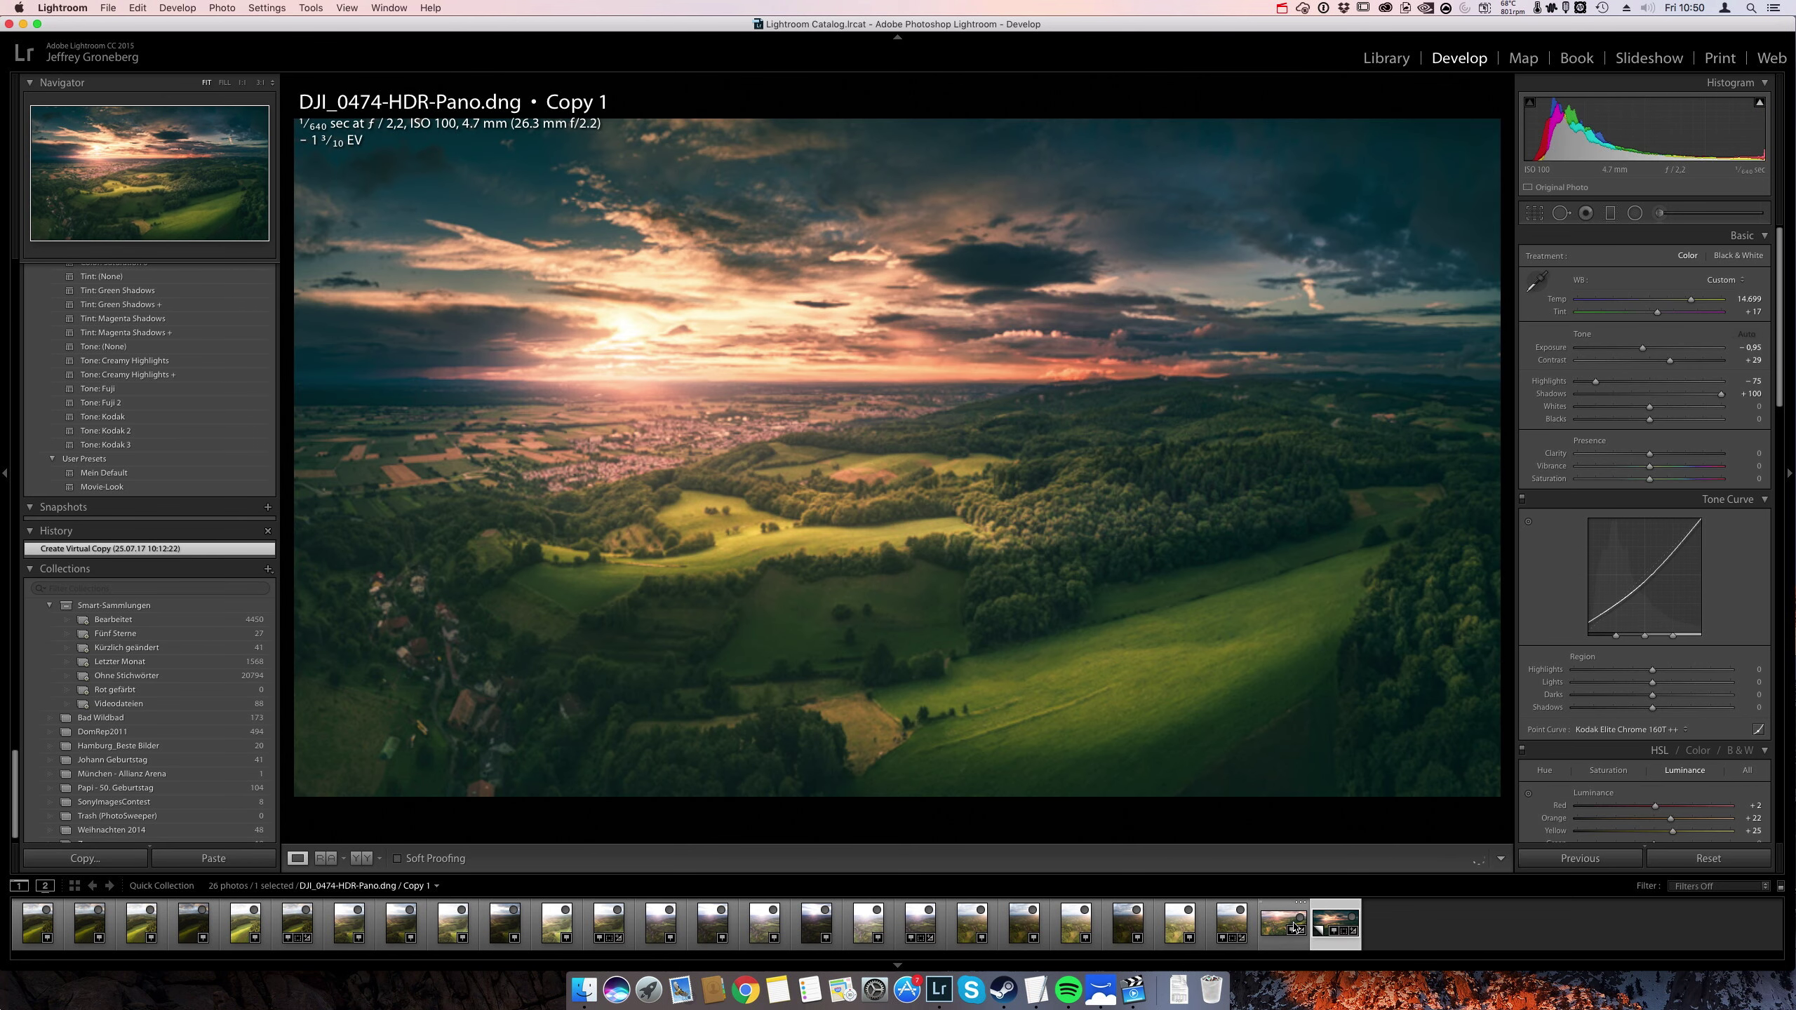
left_click(1283, 918)
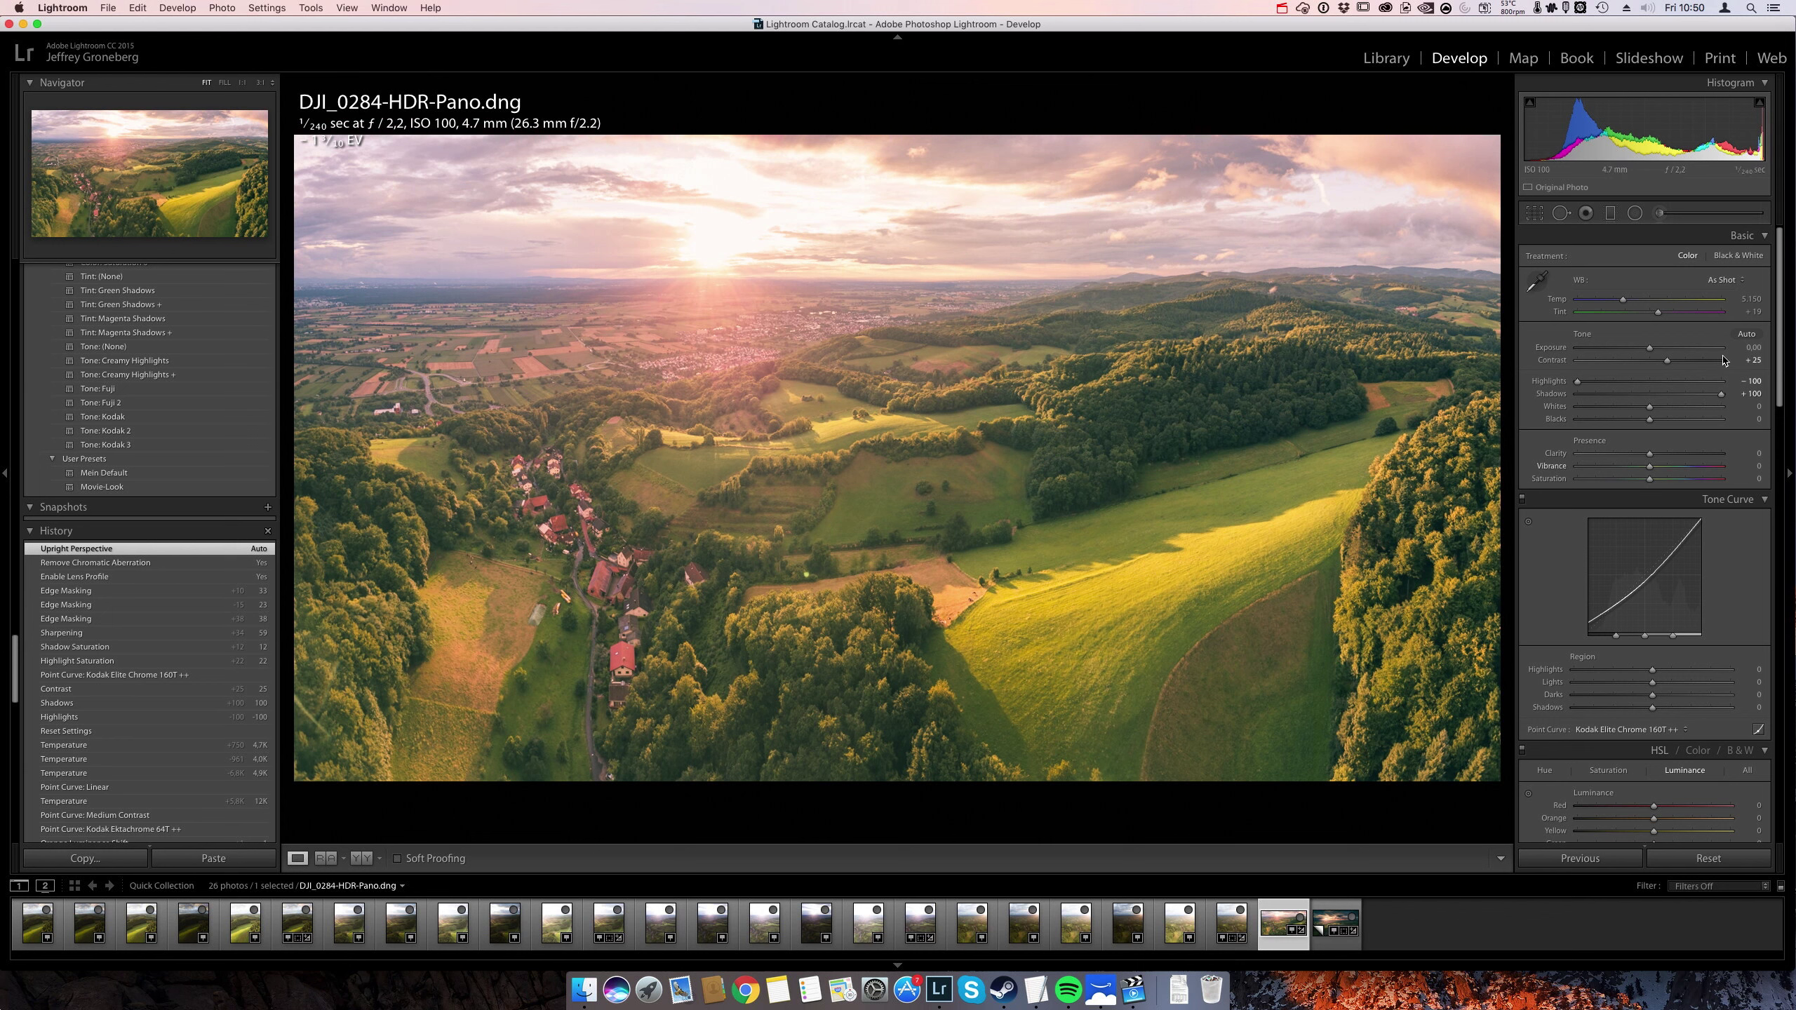
Add a radial filter centred on the sun, rotated and stretched diagonally towards the lit meadow and the trees in the foreground.
left_click(1635, 213)
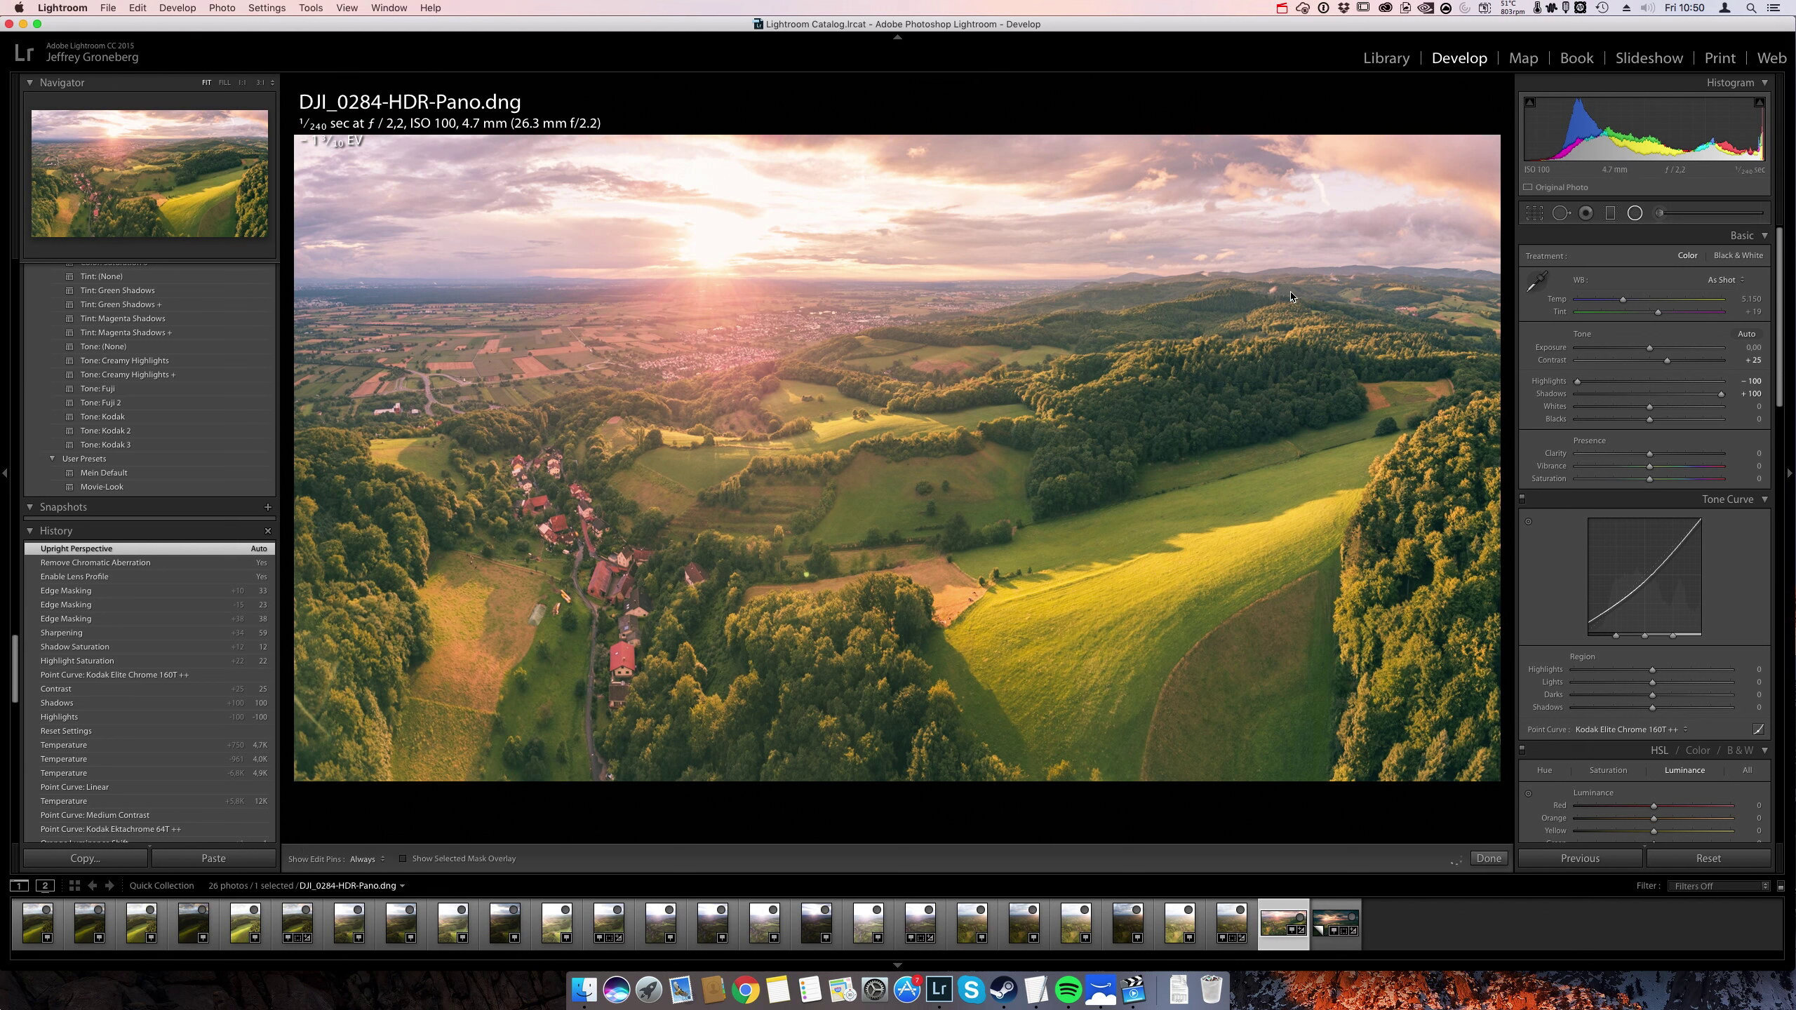
left_click_drag(734, 269, 1312, 429)
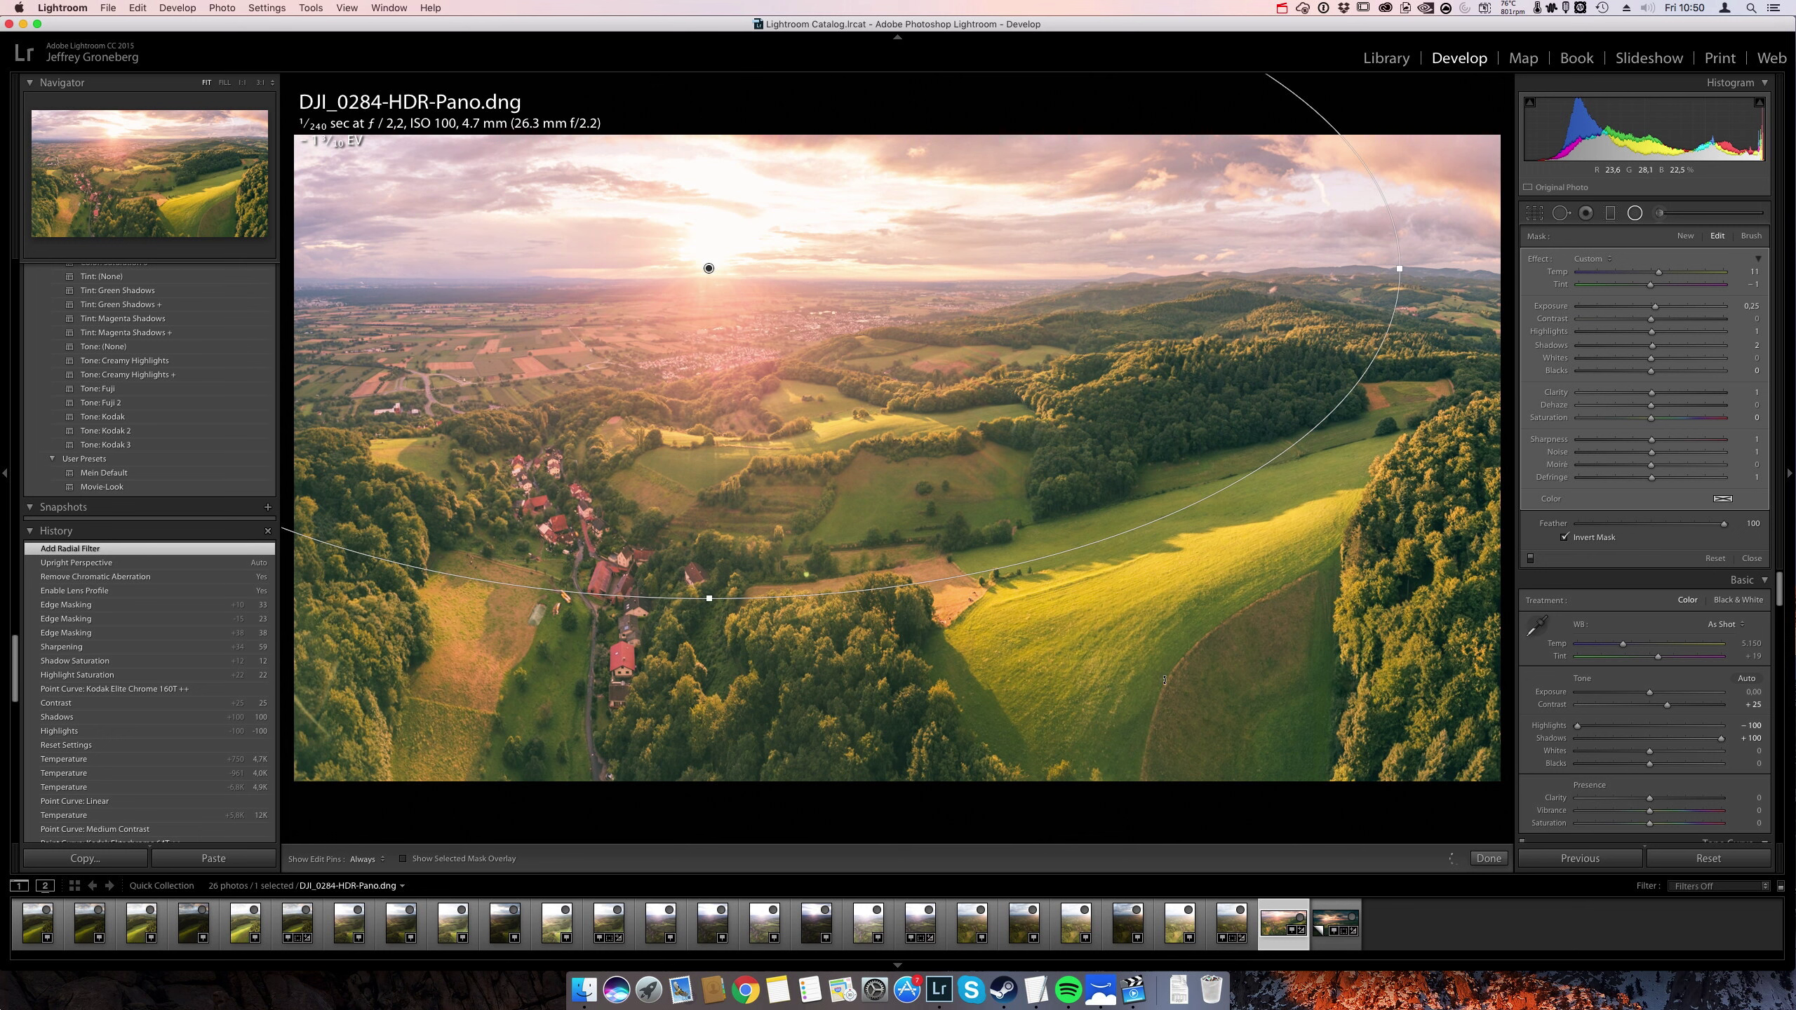
left_click_drag(1165, 689, 1165, 687)
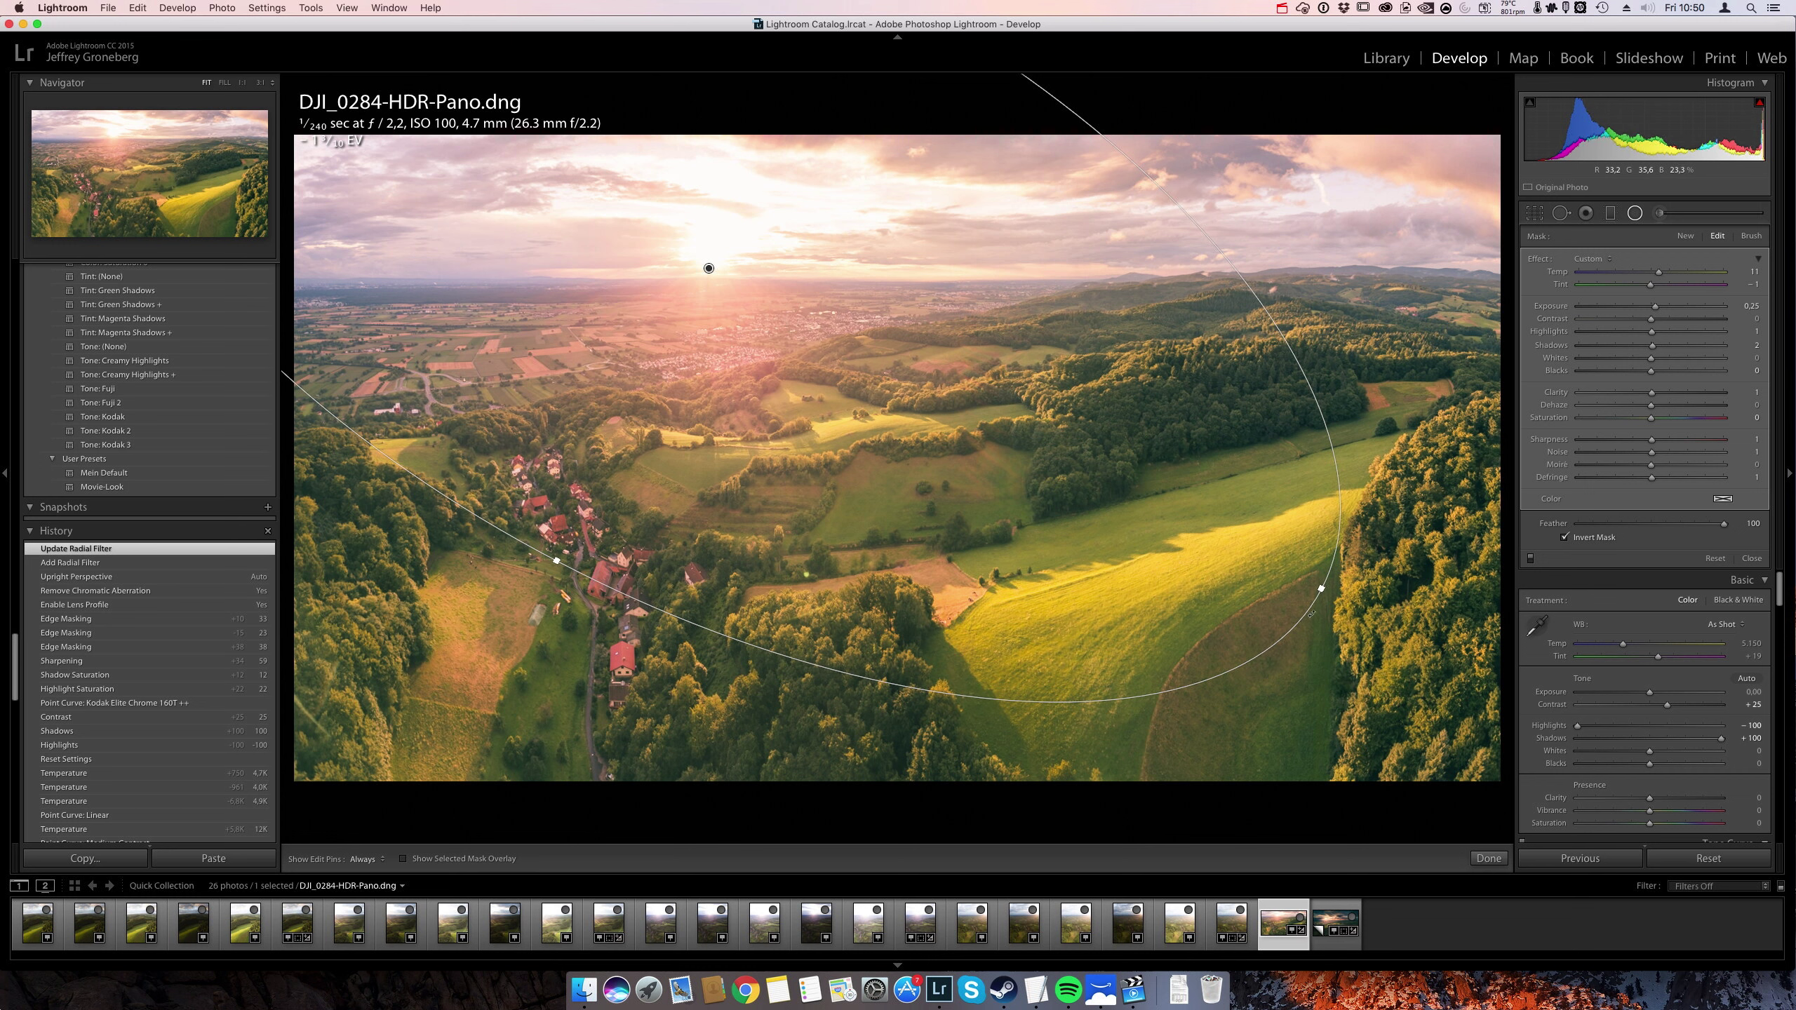
left_click_drag(1312, 613, 1437, 729)
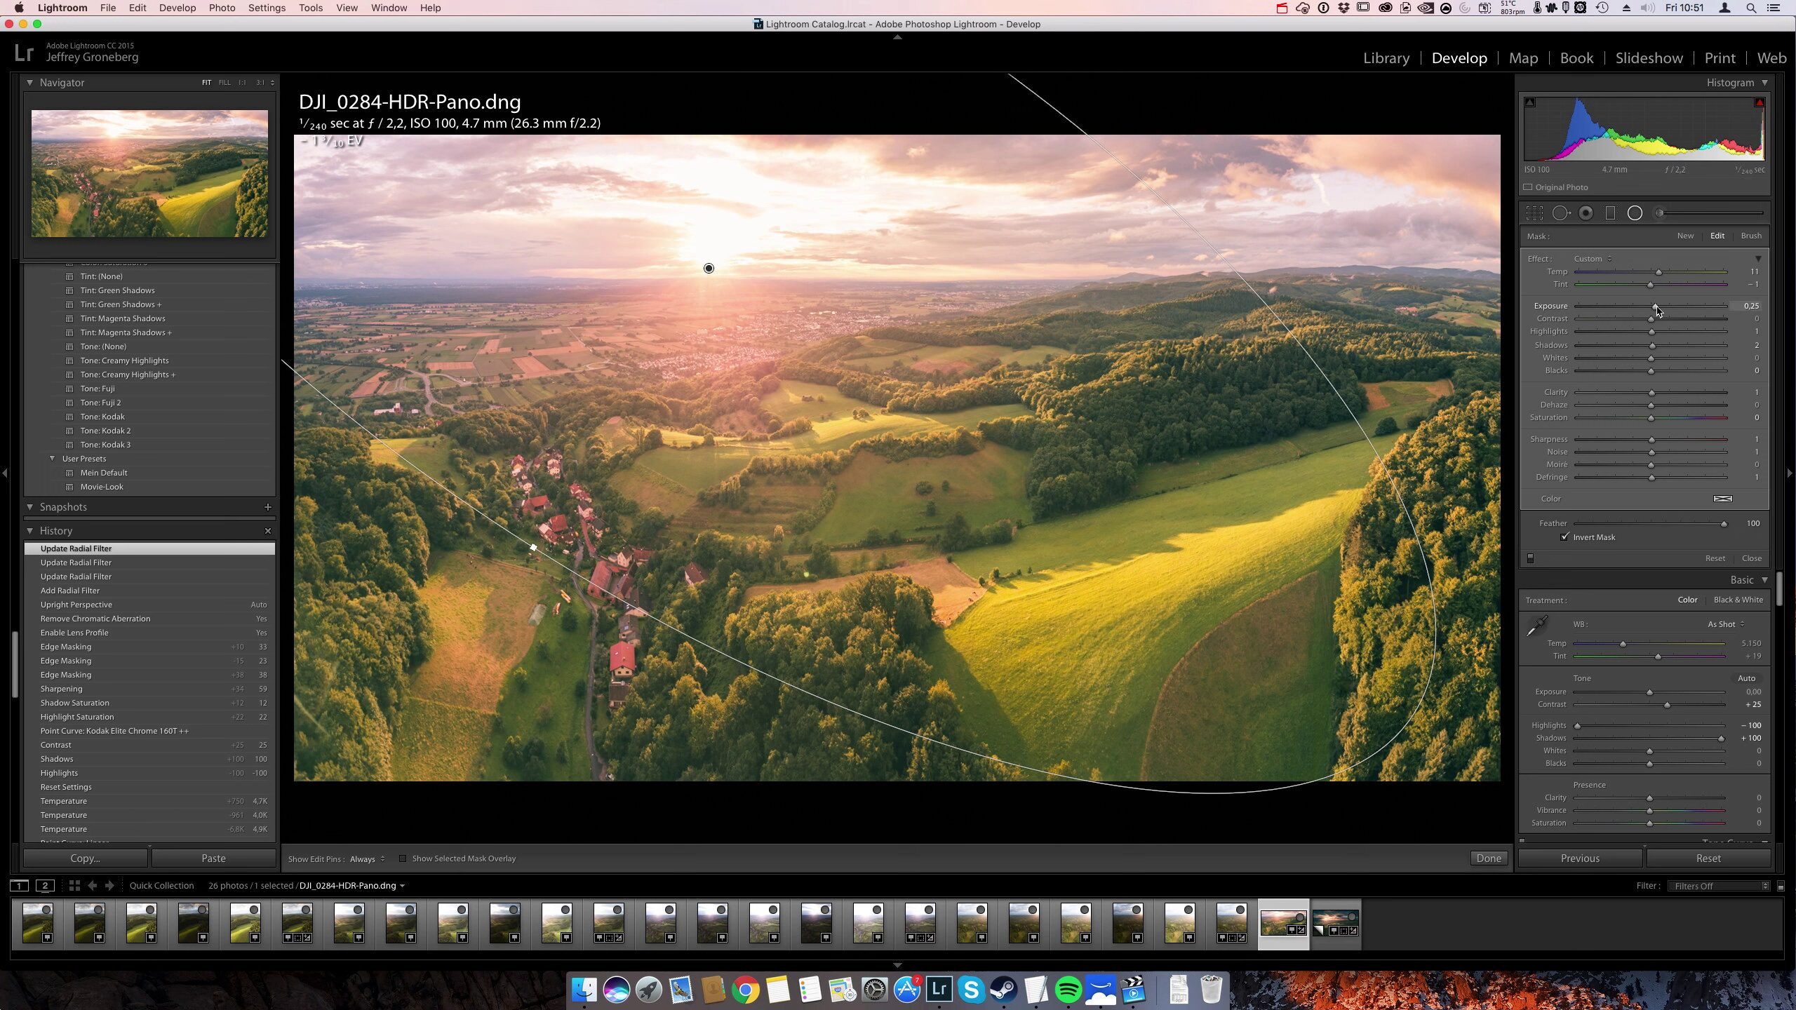
Set the sun's radial filter to exposure 0.70, blacks 17 and temperature 37, and adjust its dehaze slightly.
left_click_drag(1657, 312, 1664, 375)
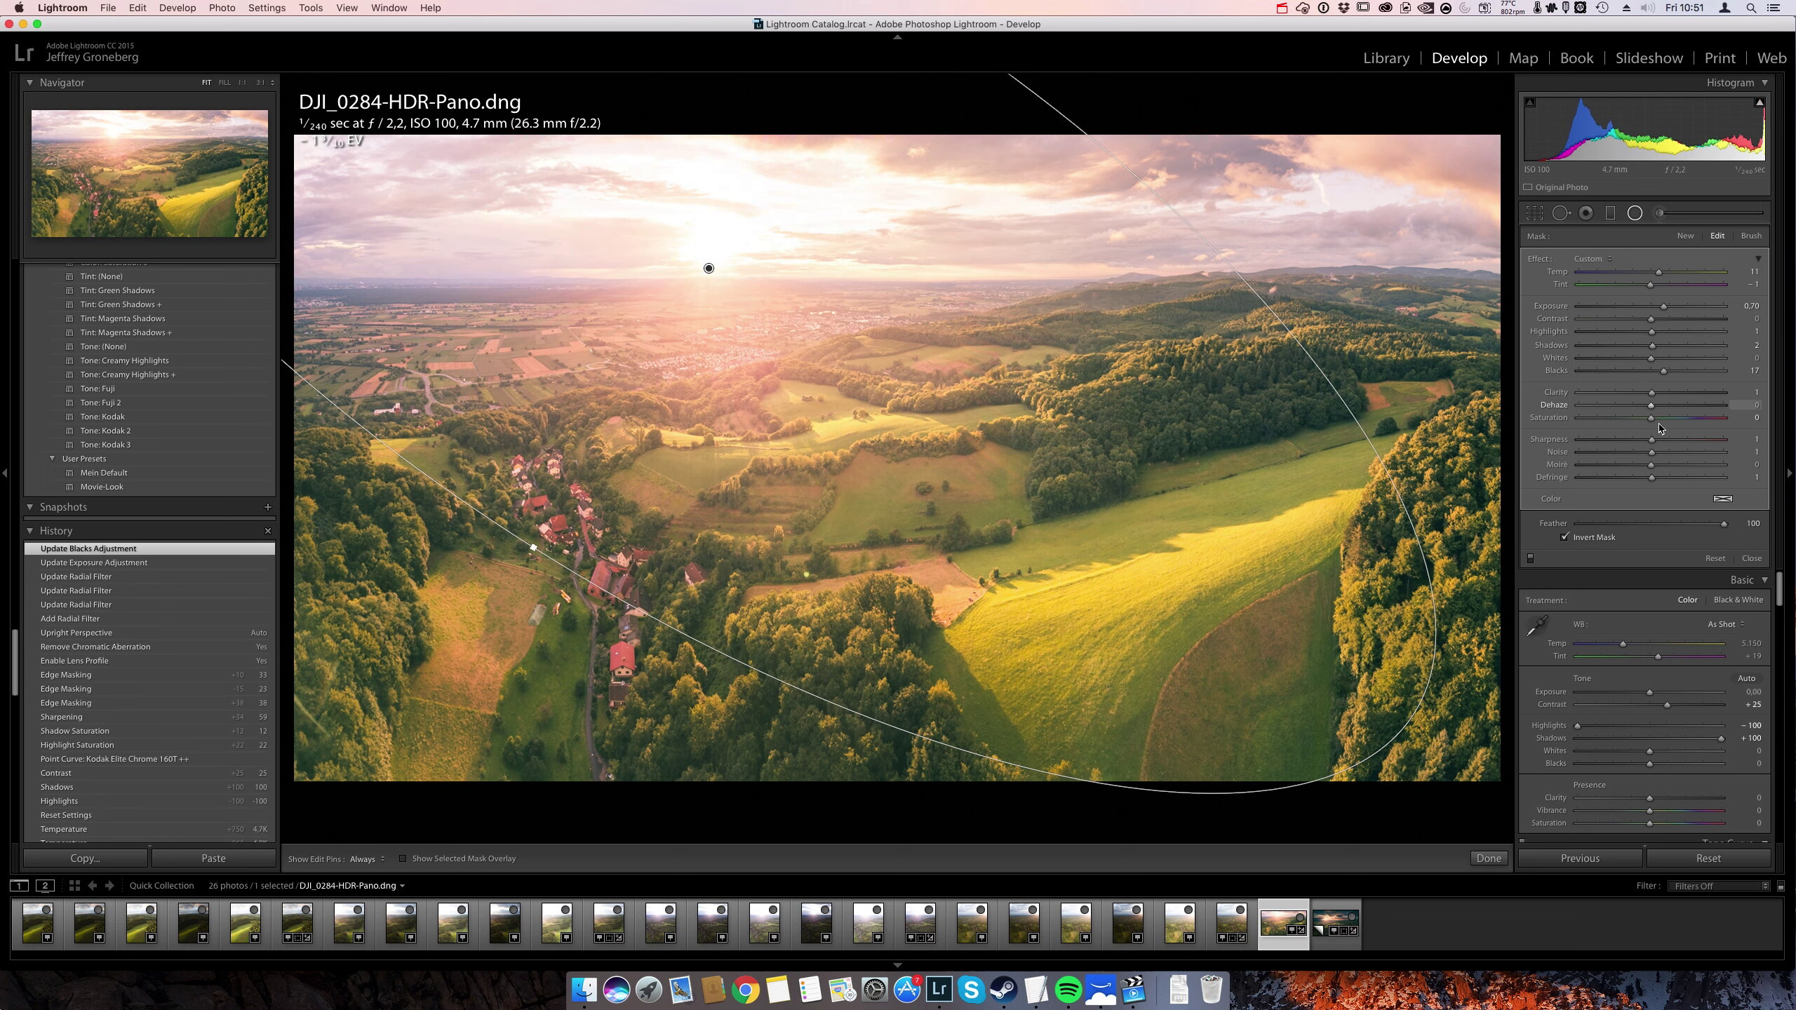
left_click_drag(1650, 411, 1652, 411)
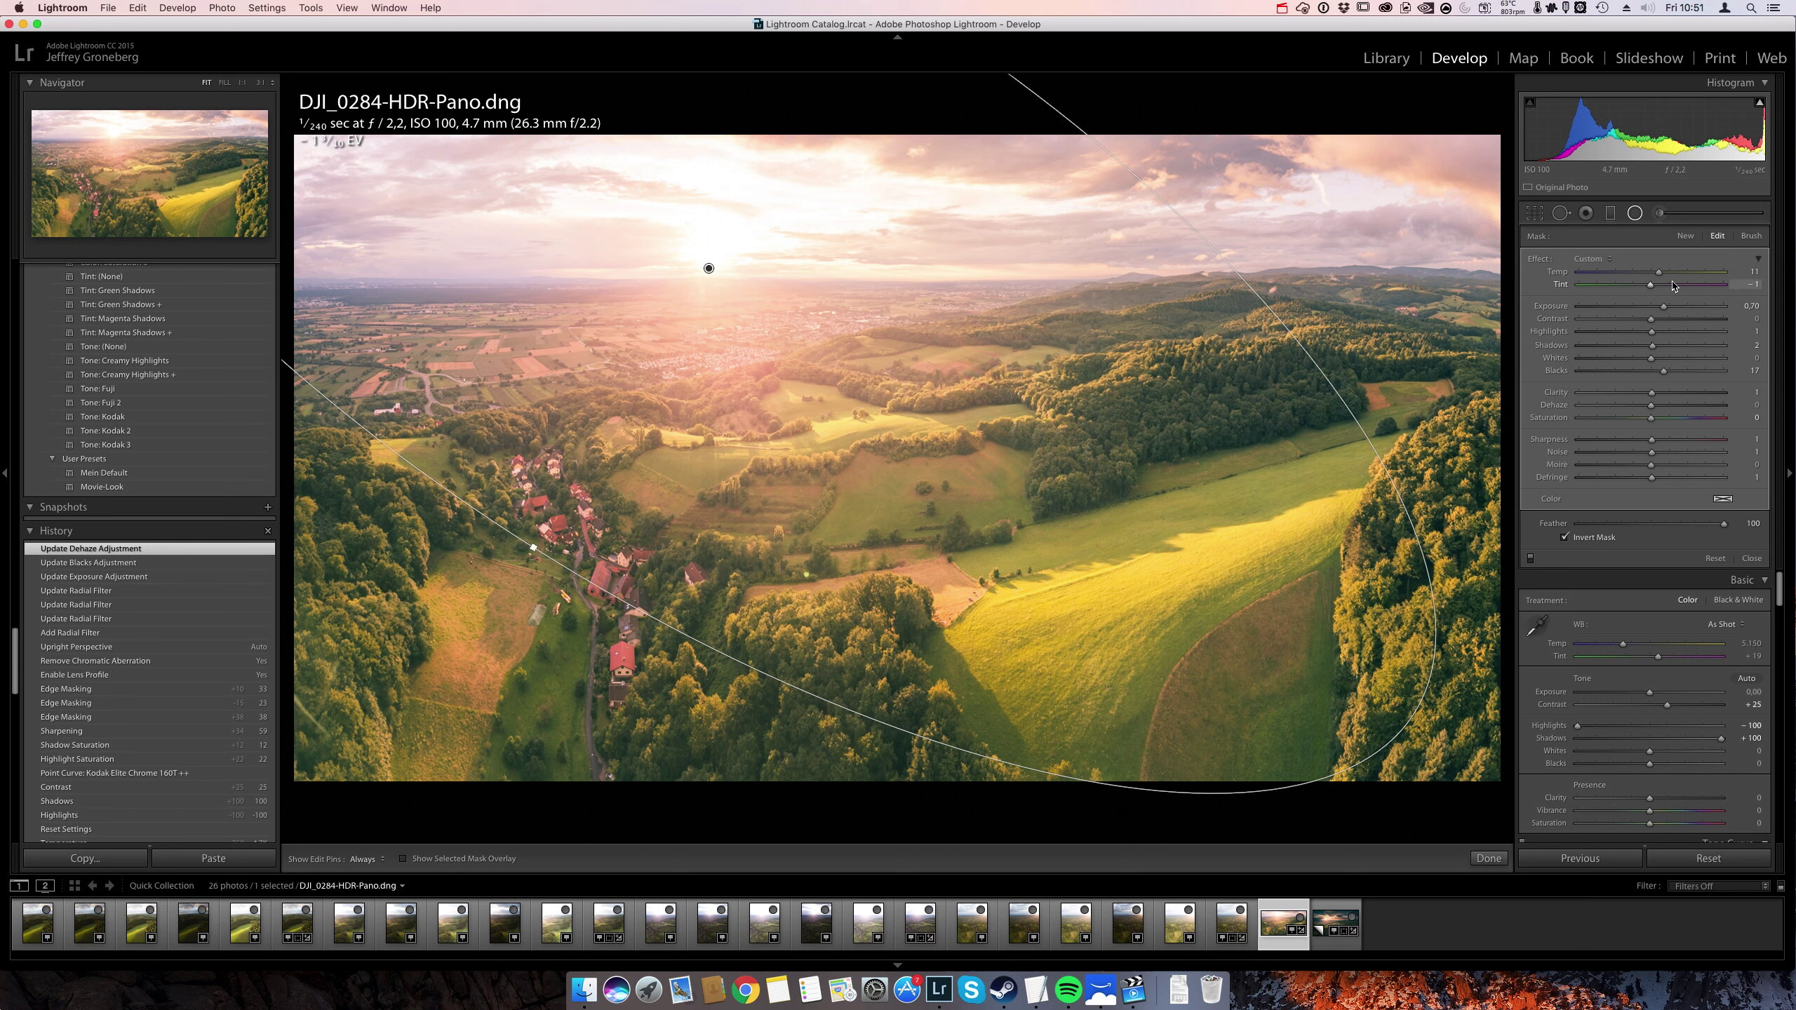
left_click_drag(1697, 278, 1681, 283)
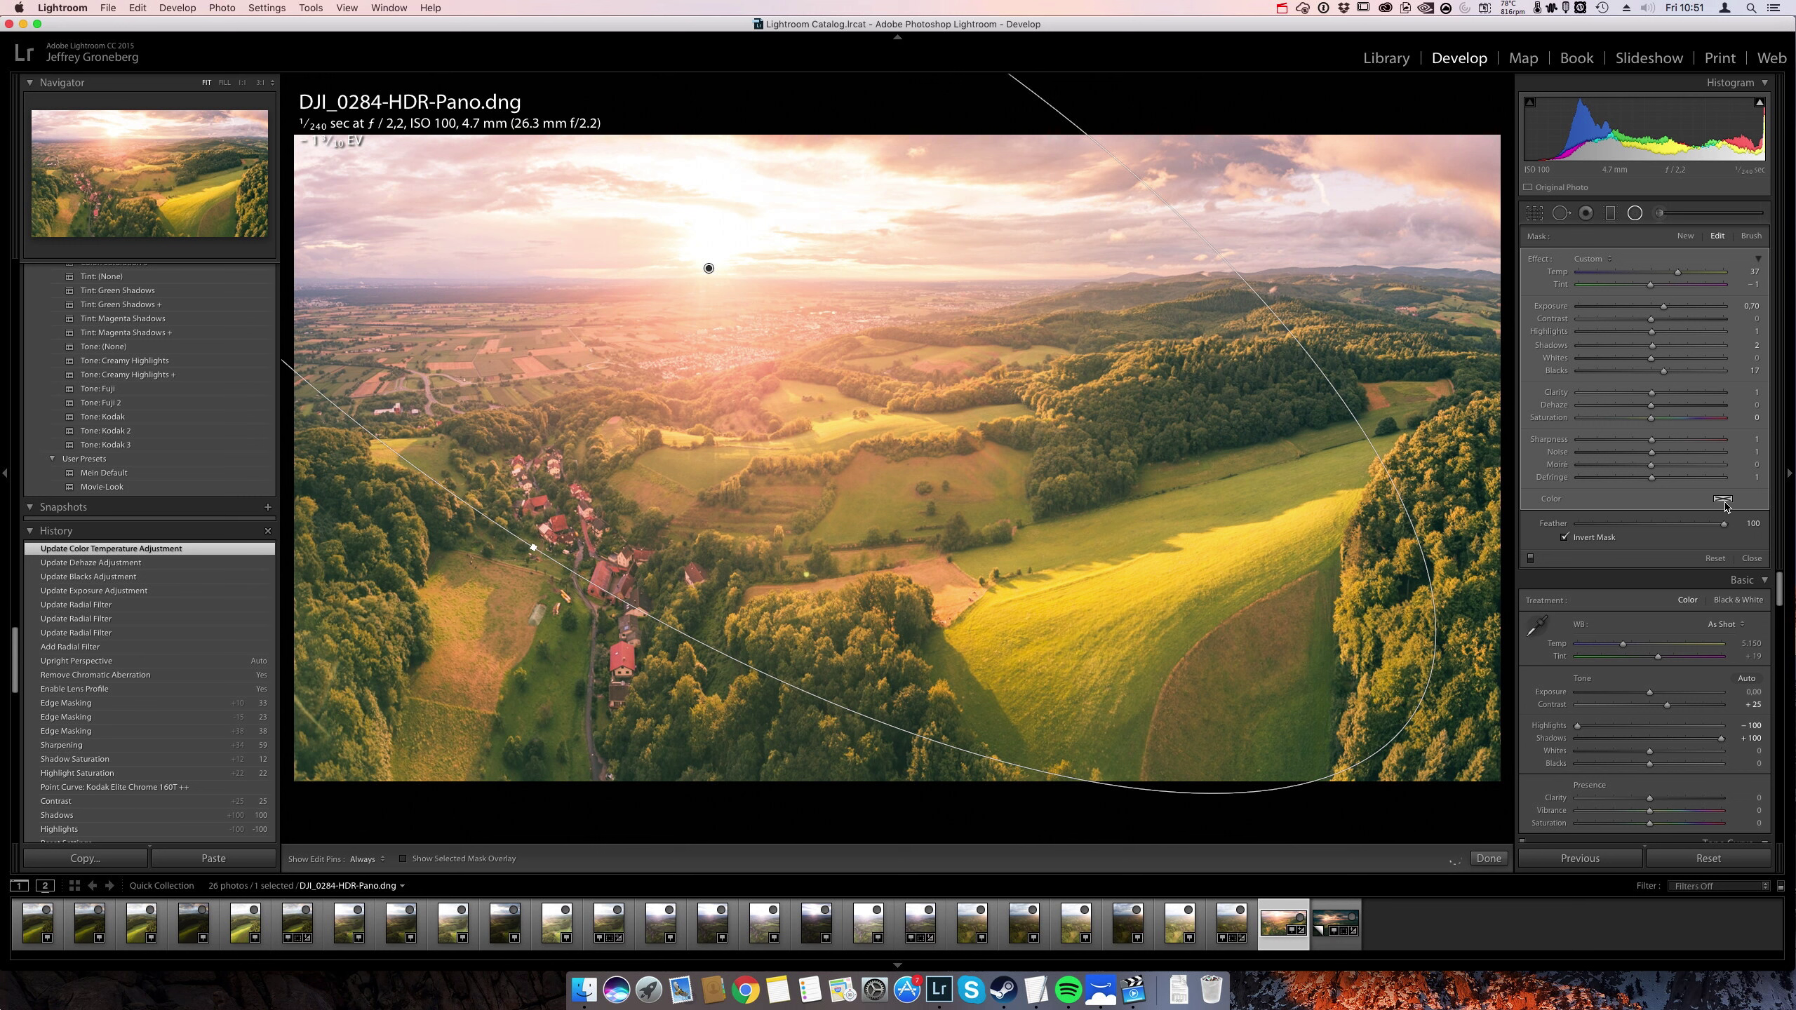
Try an orange colour tint on the sun's radial filter and clear the tint again.
left_click(1723, 500)
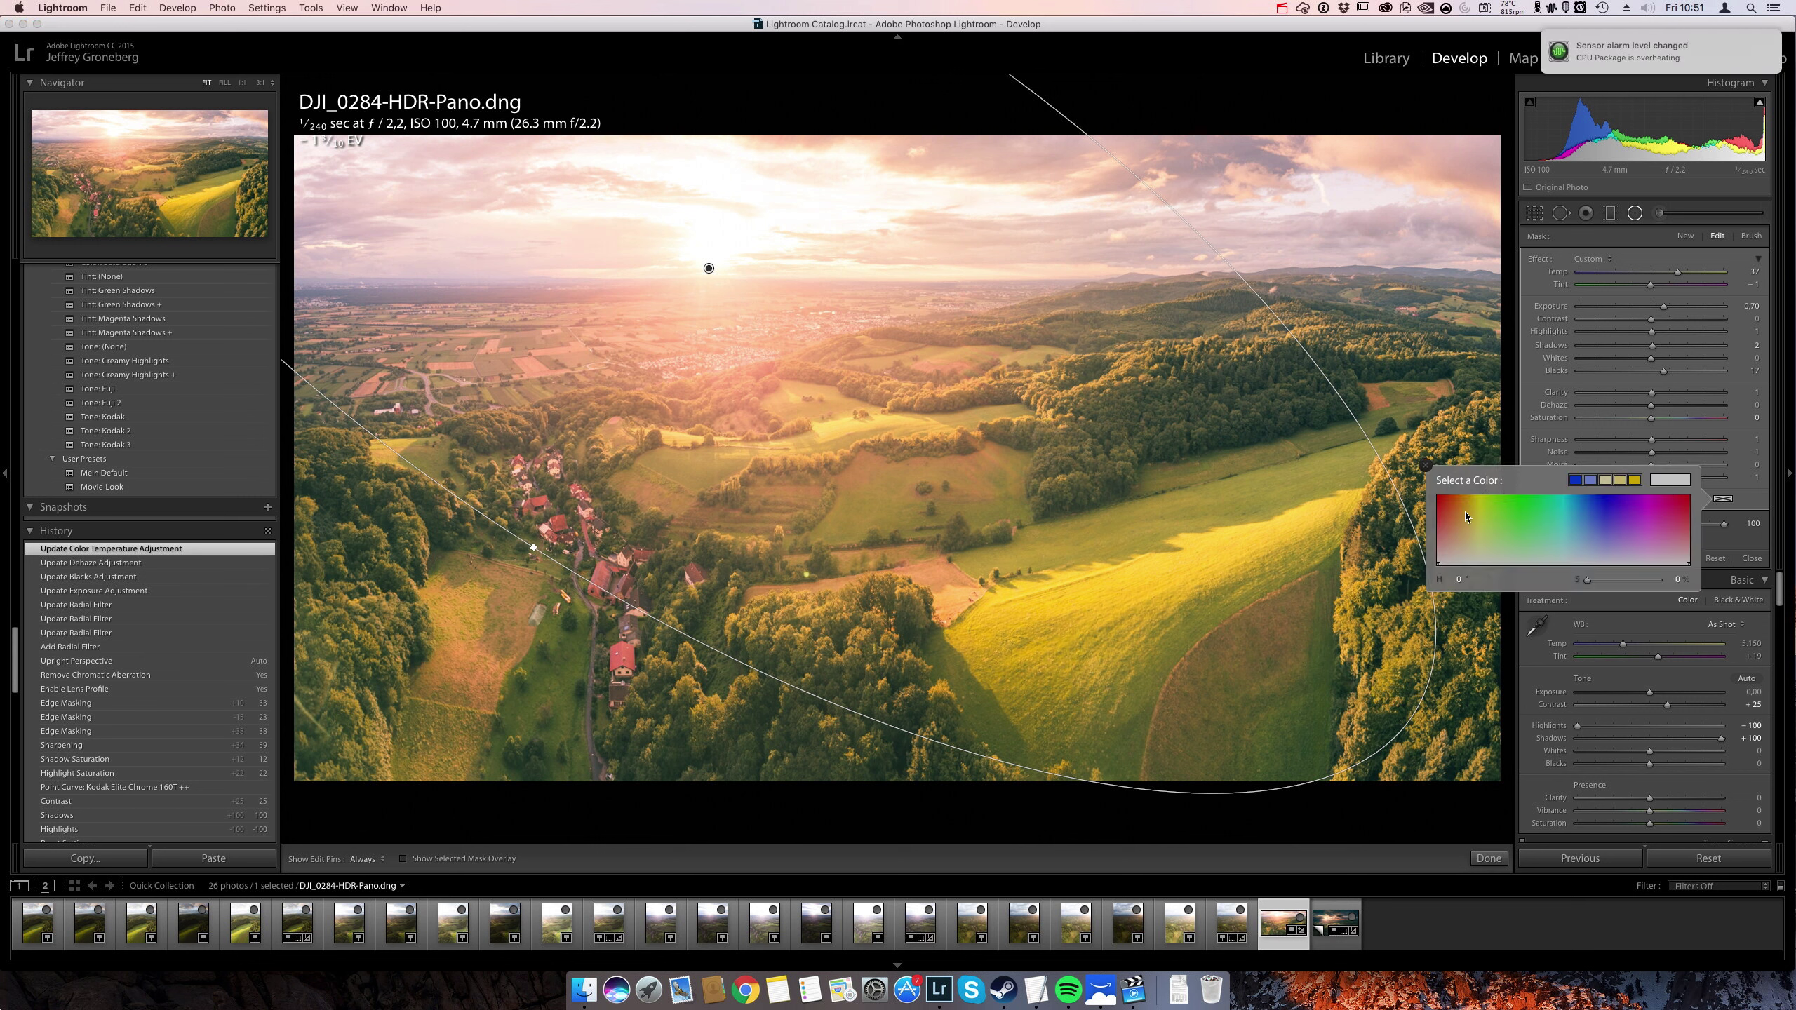
left_click(1464, 511)
left_click(1465, 503)
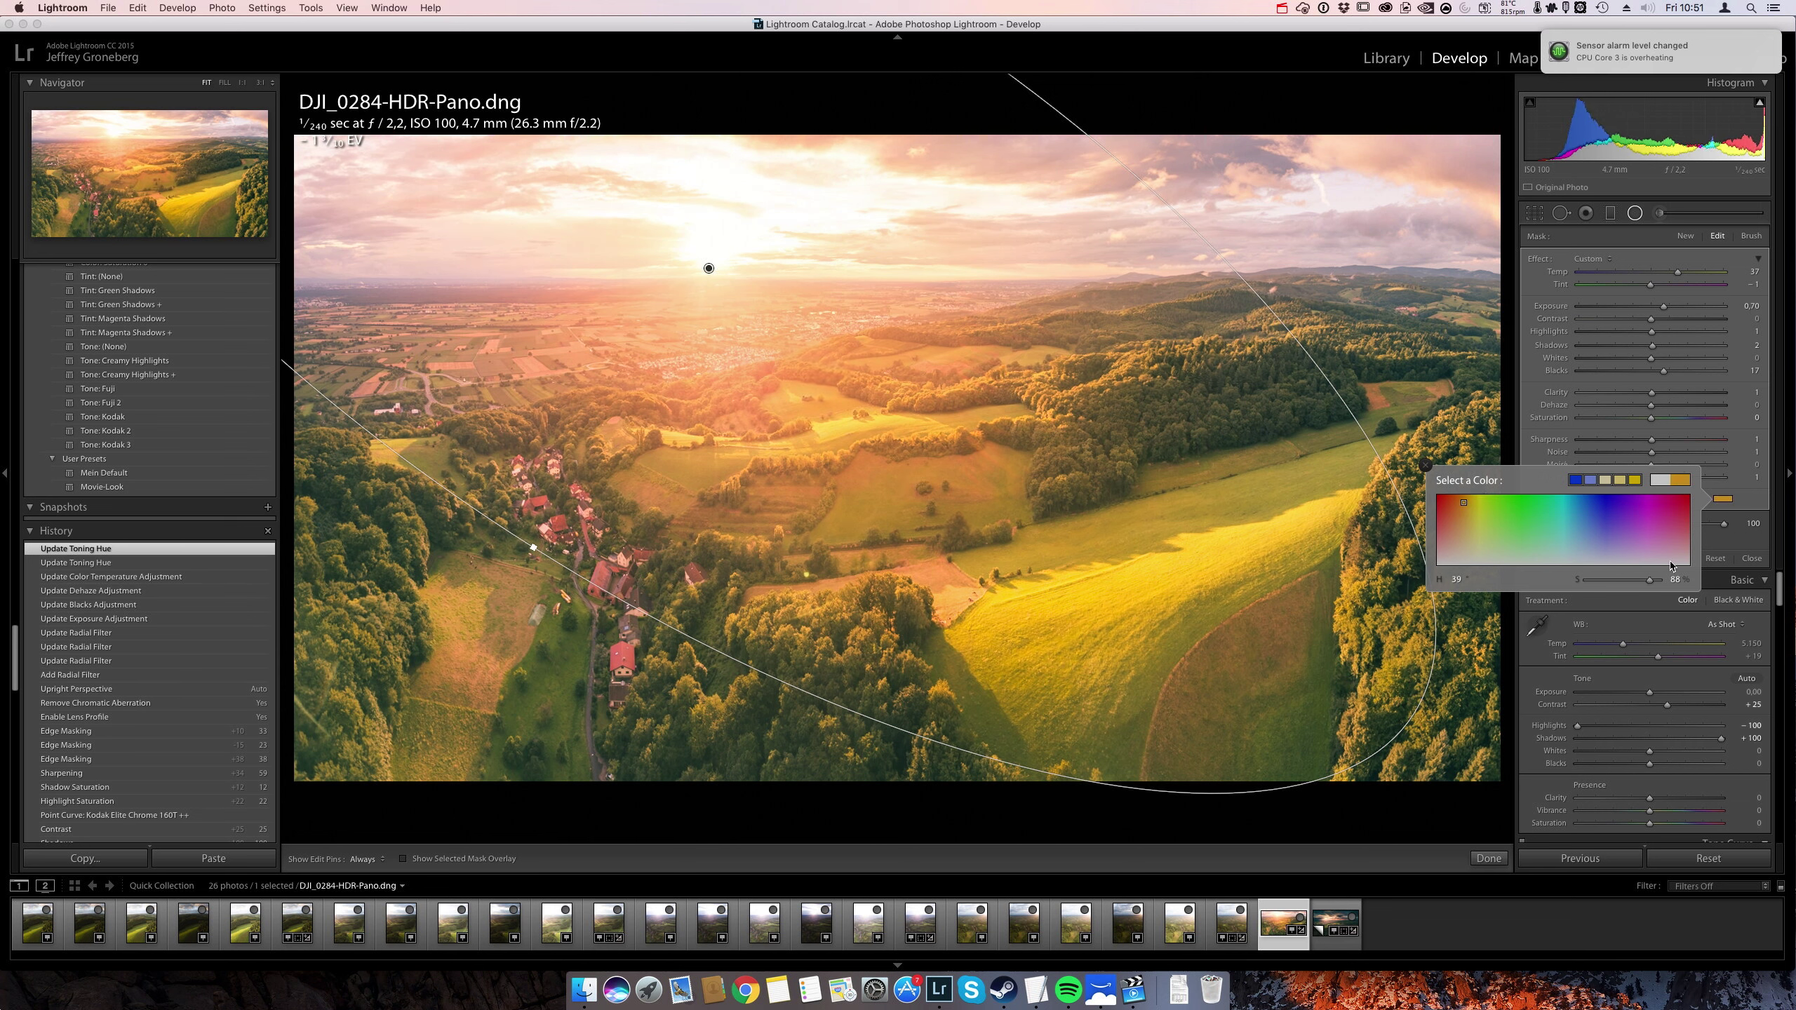
left_click(1691, 566)
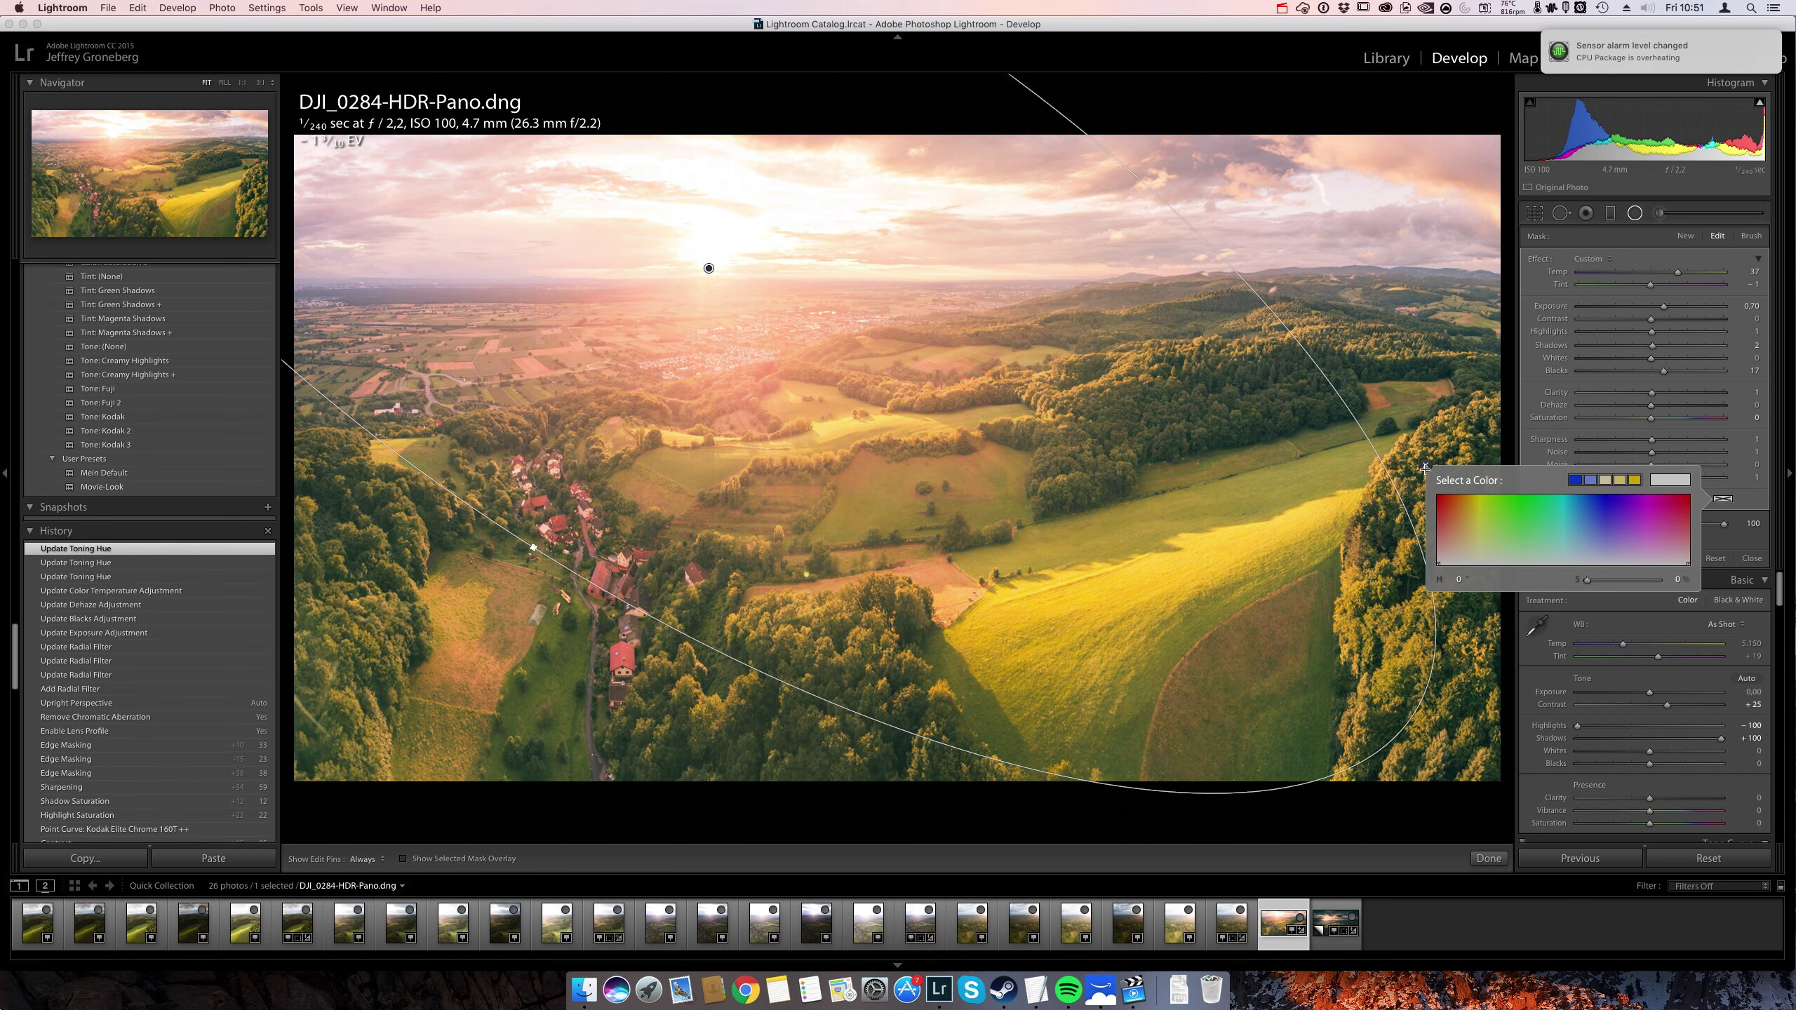
left_click(1425, 469)
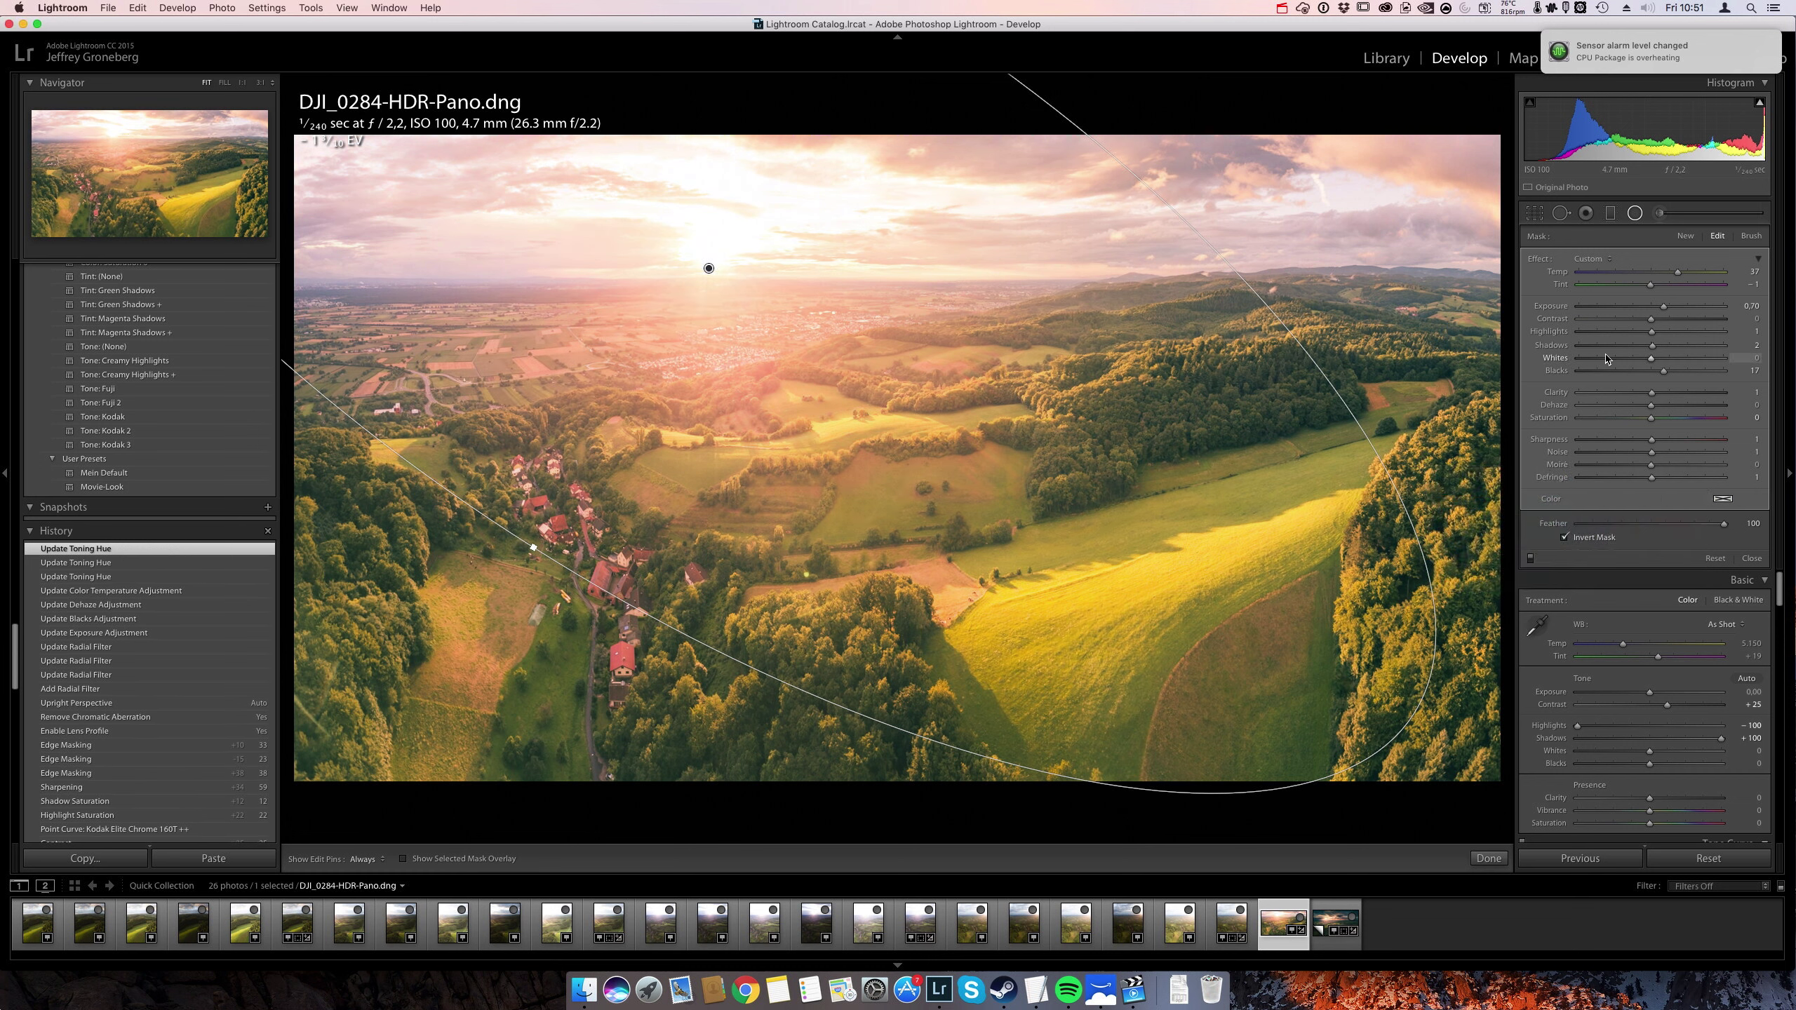
Quit the background utilities smcFanControl and HWMonitor.
left_click(1513, 9)
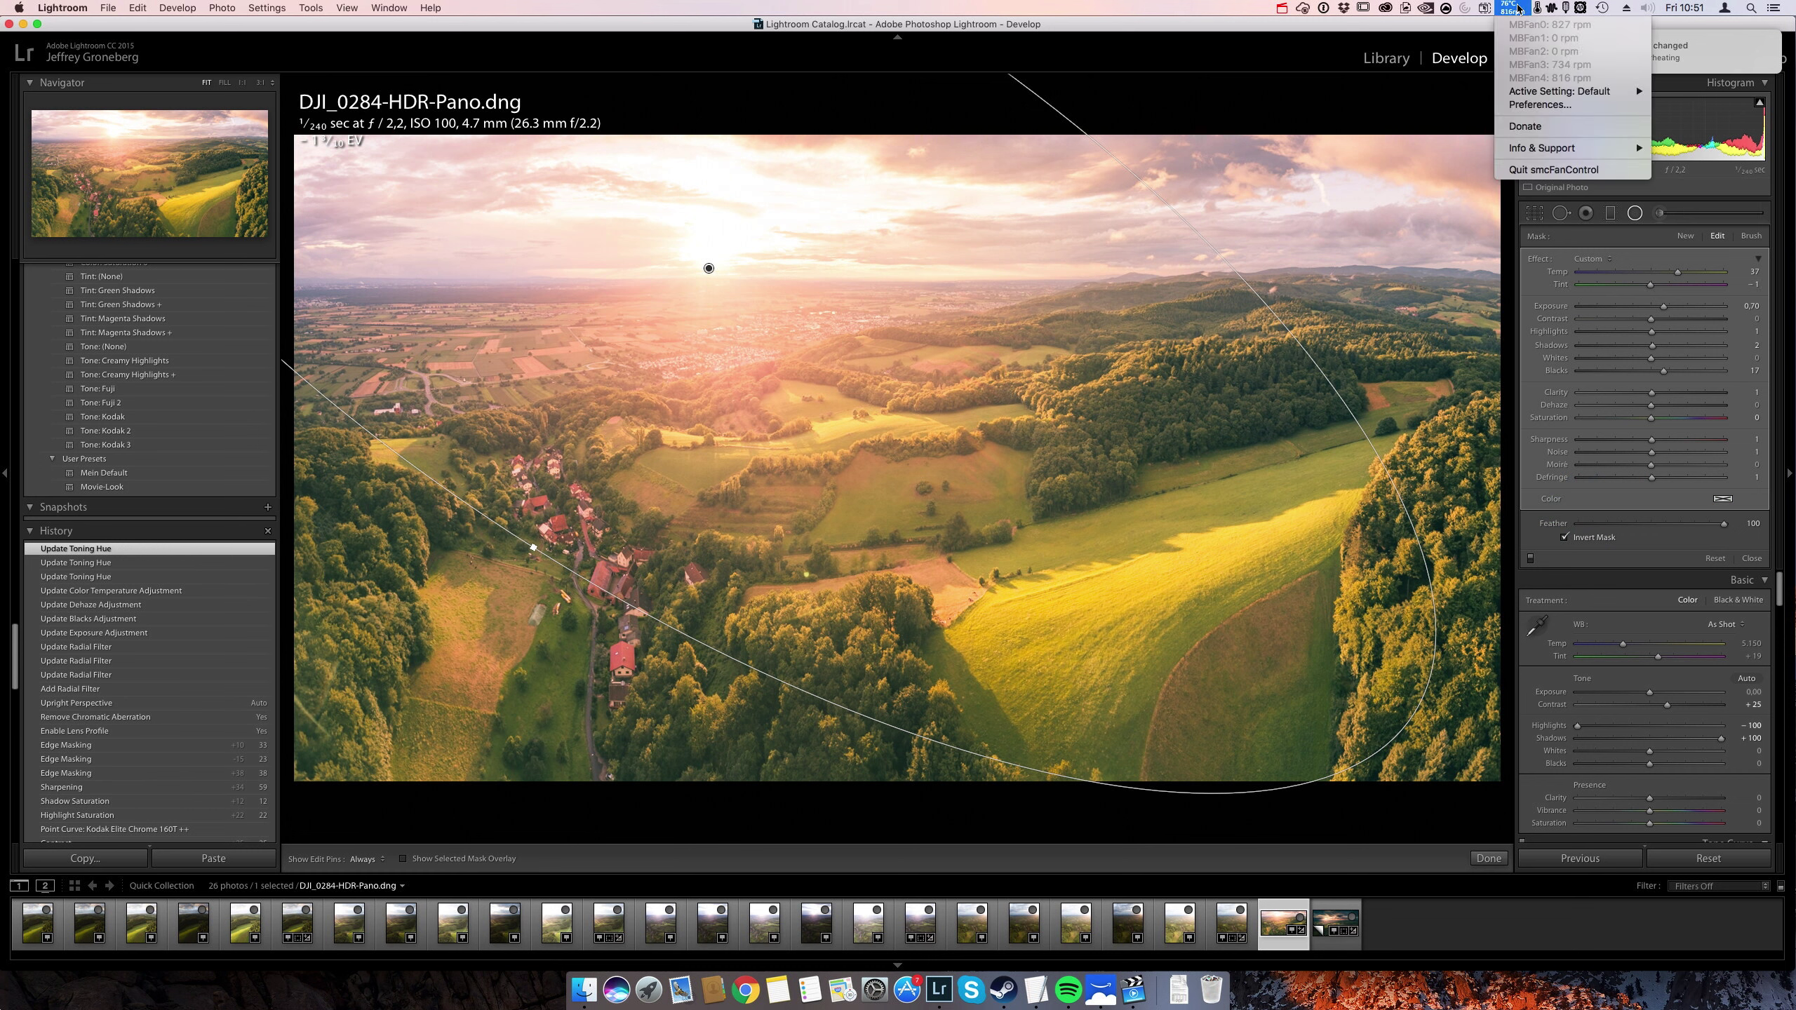
left_click(1568, 169)
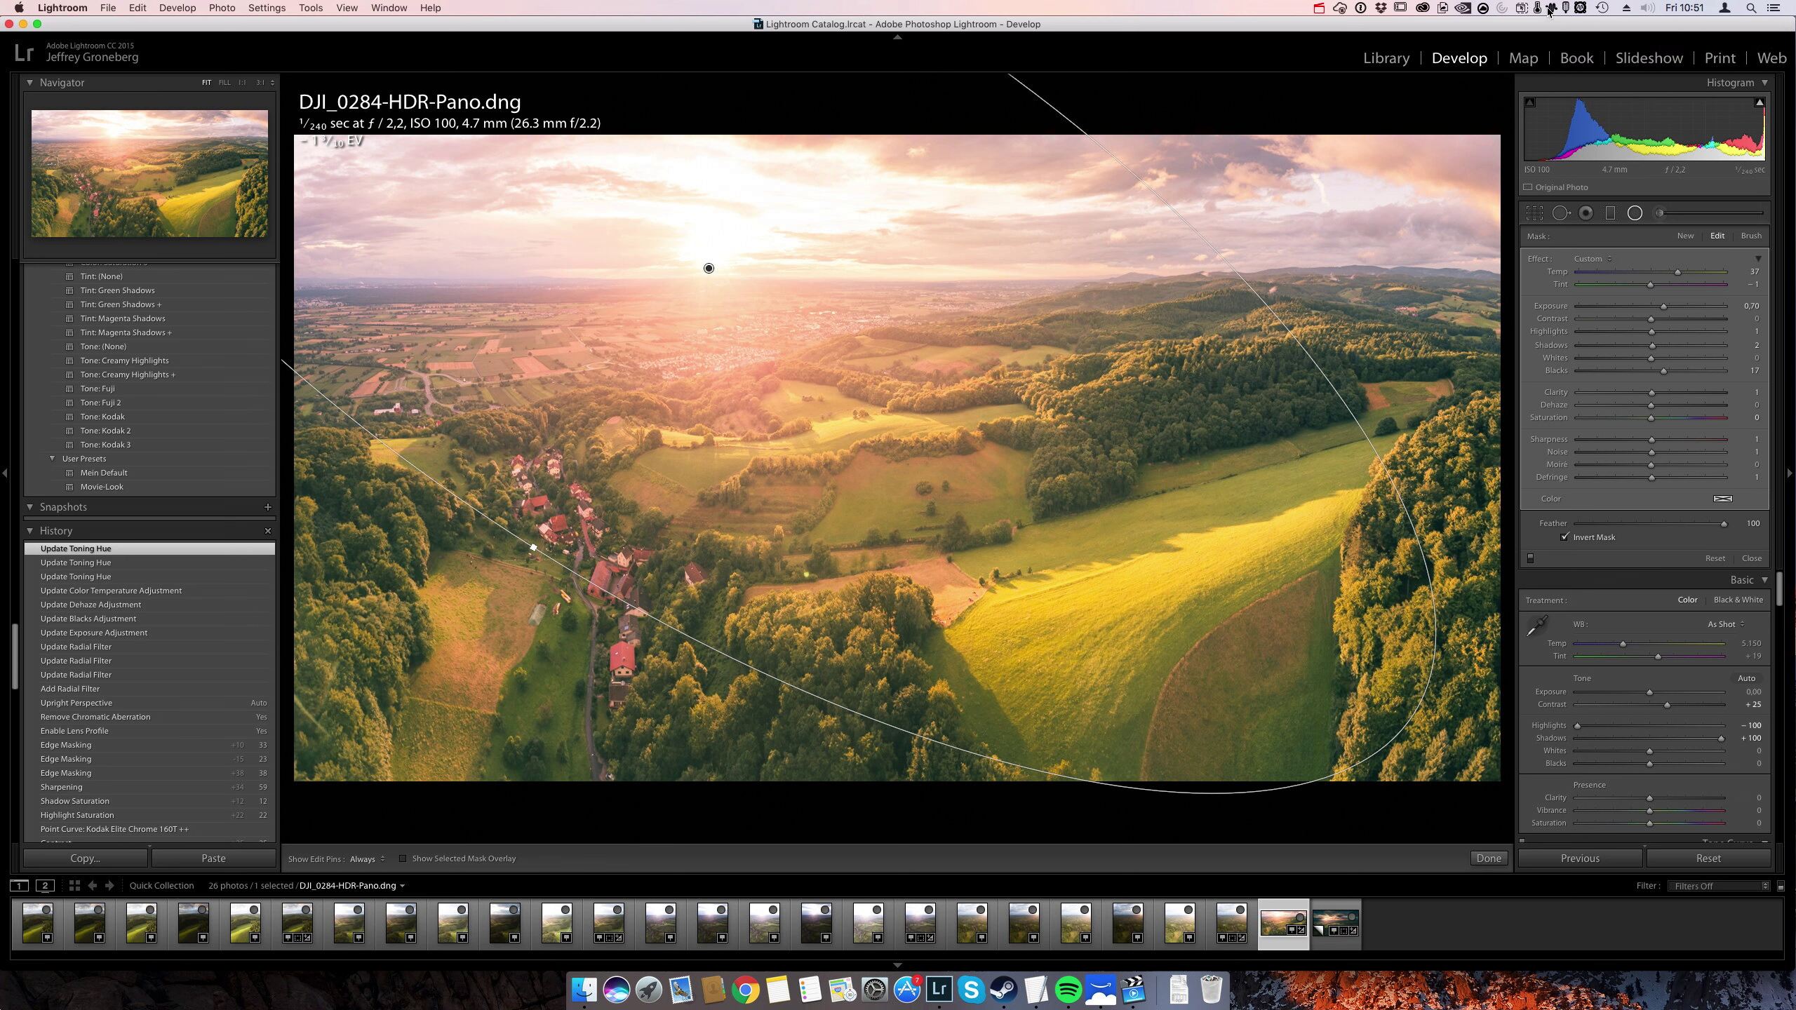
left_click(1543, 8)
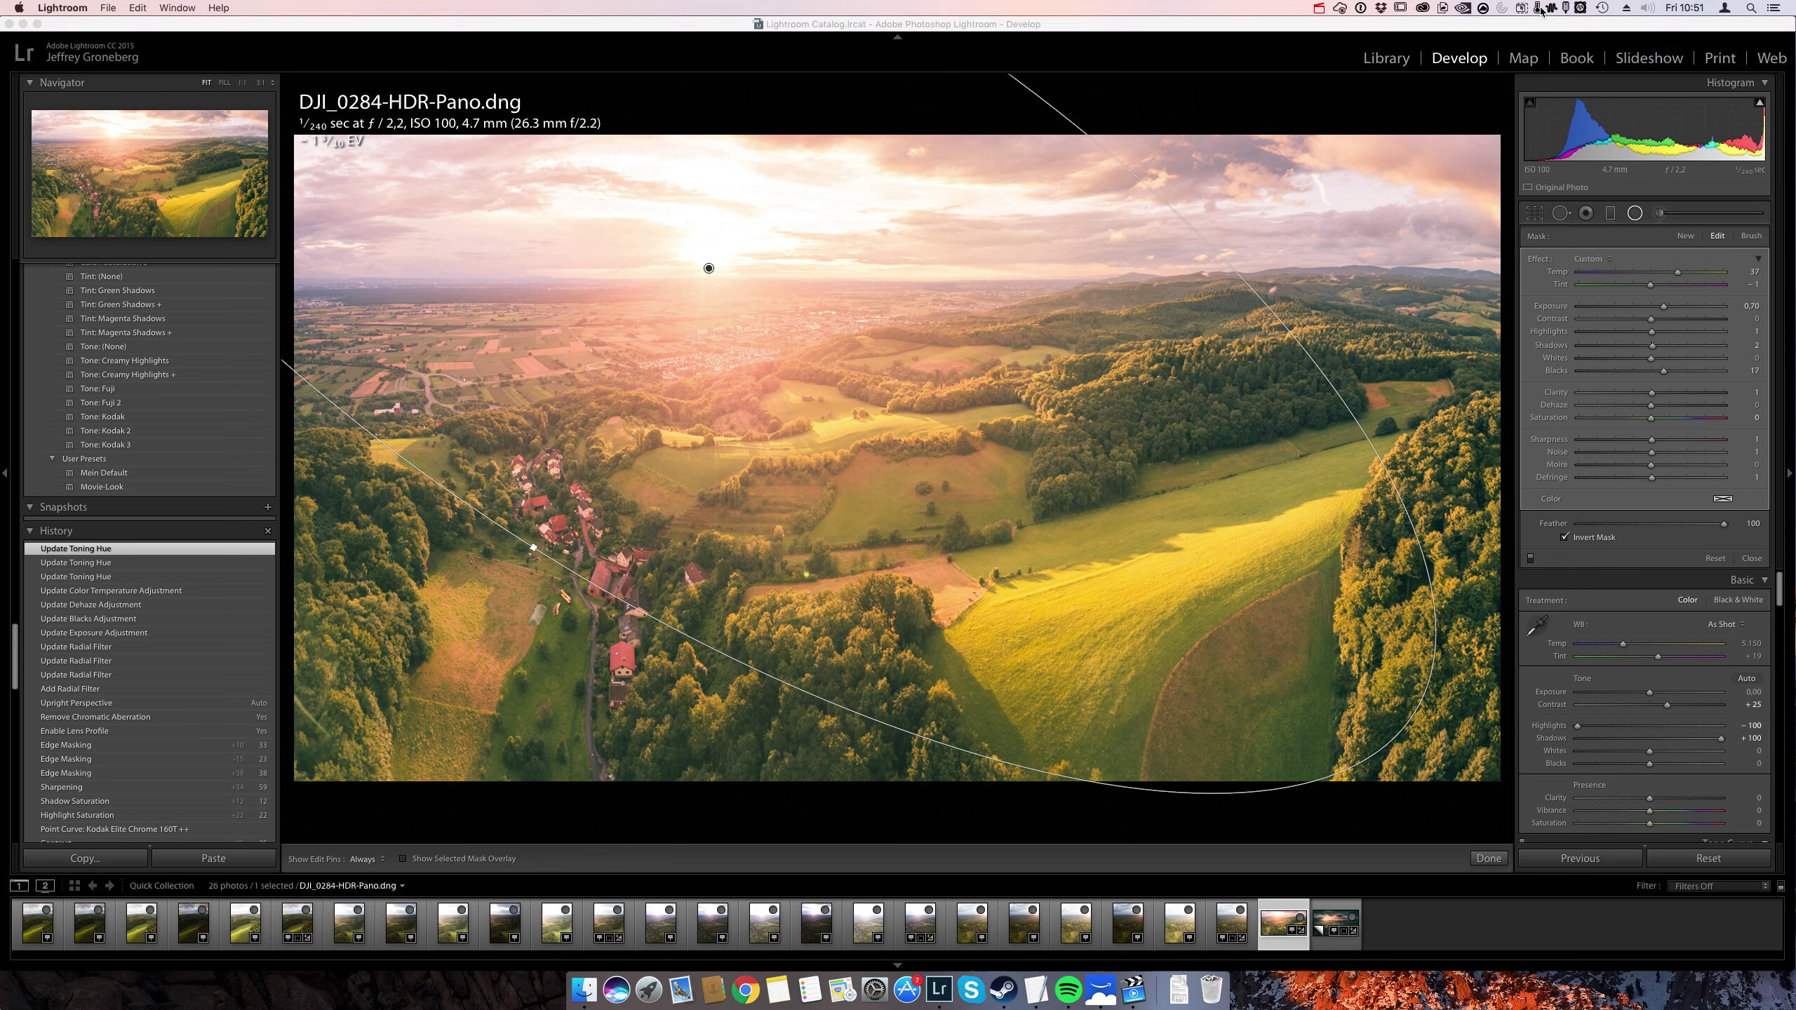
left_click(1537, 9)
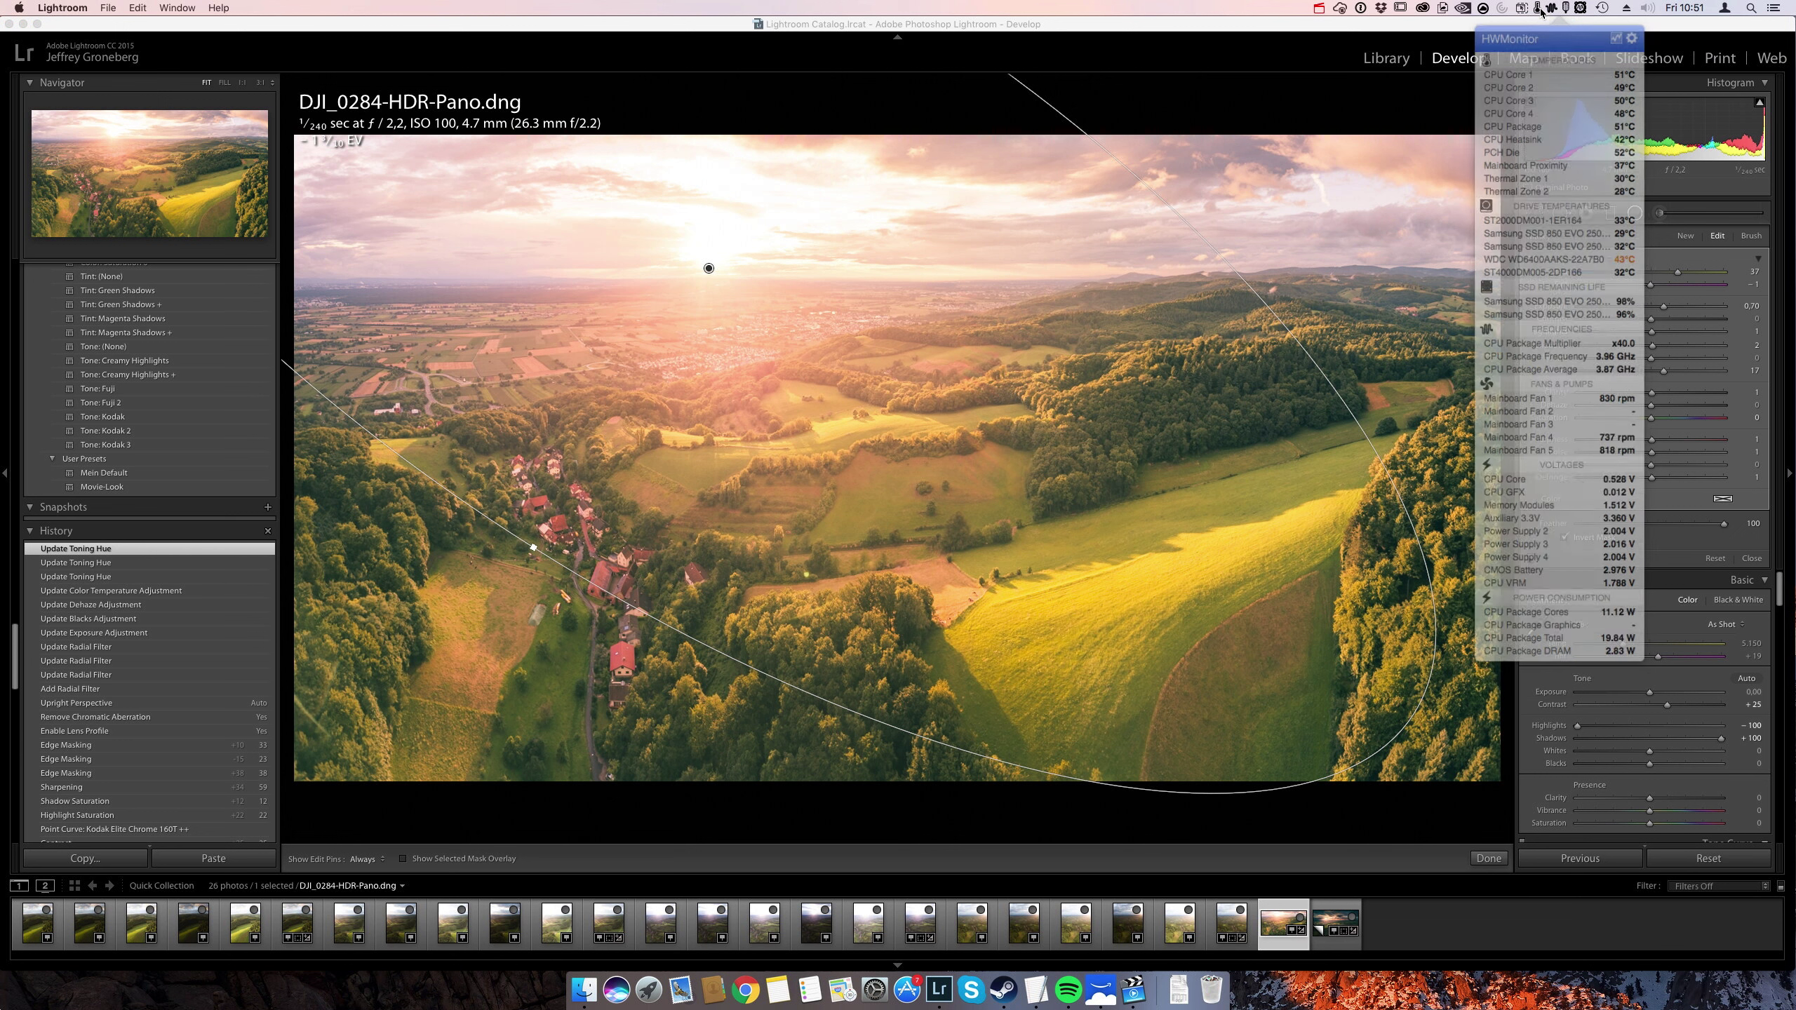
left_click(1626, 36)
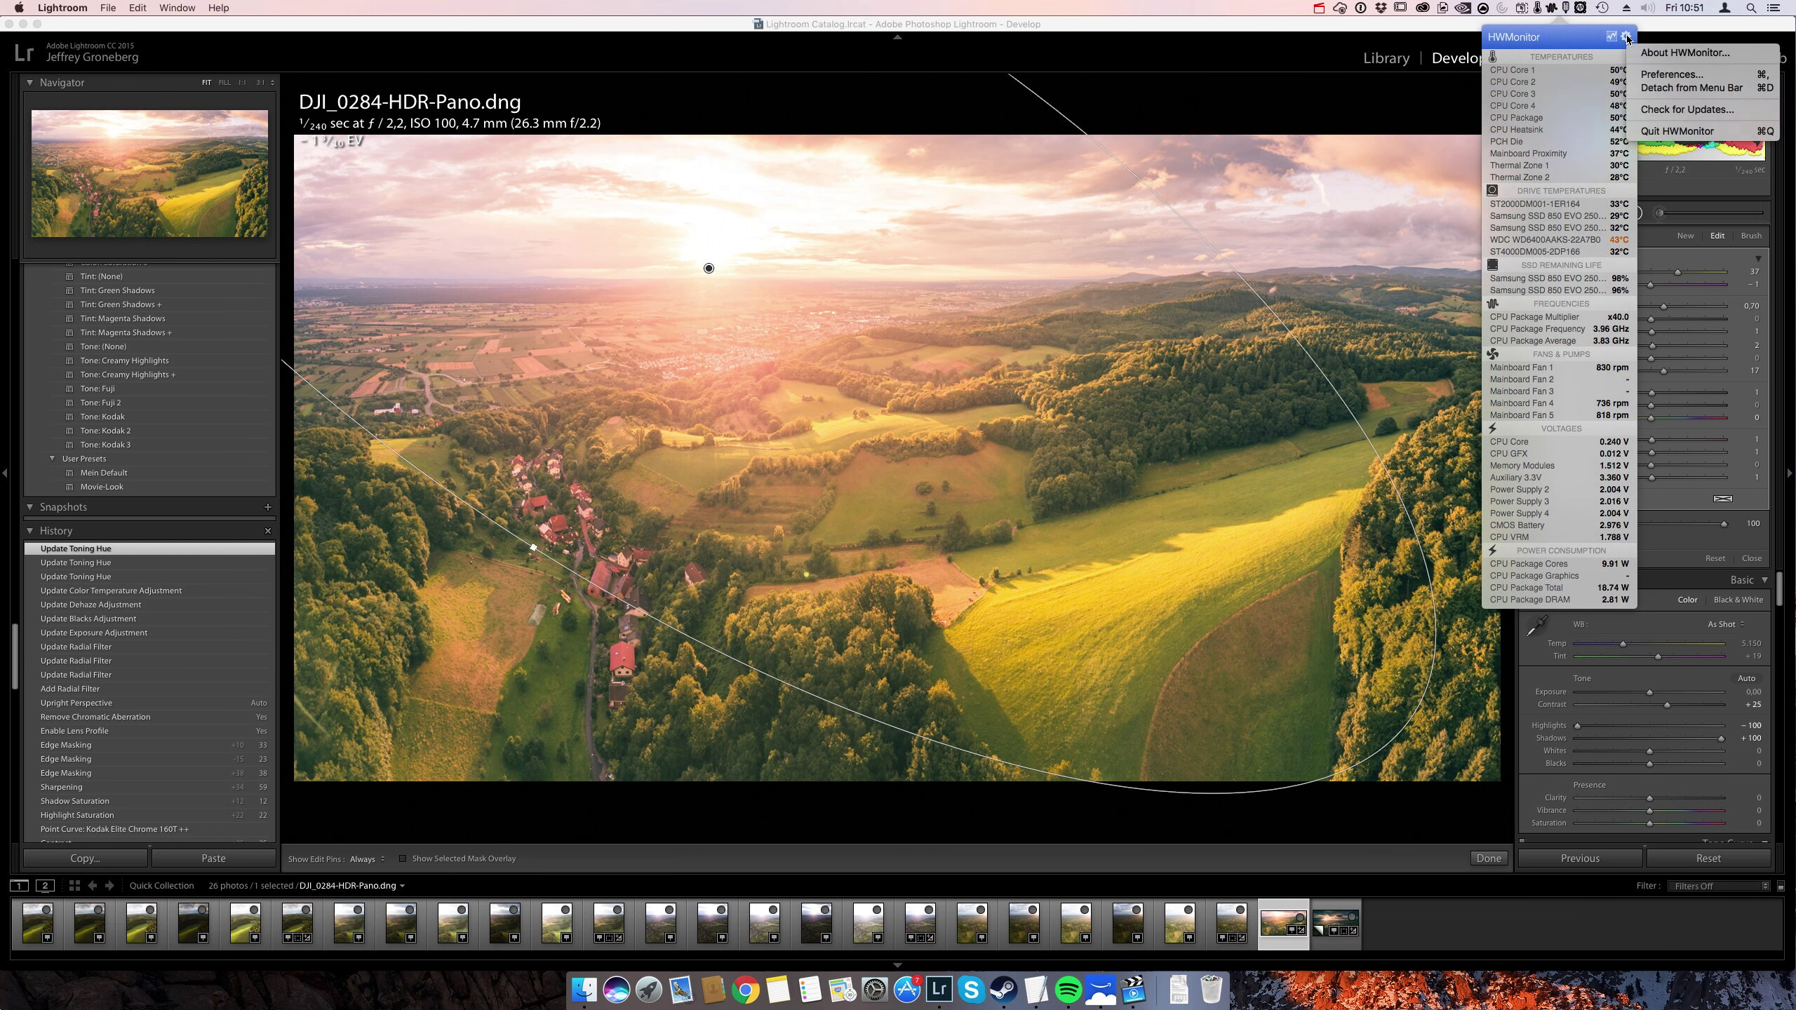
left_click(1611, 203)
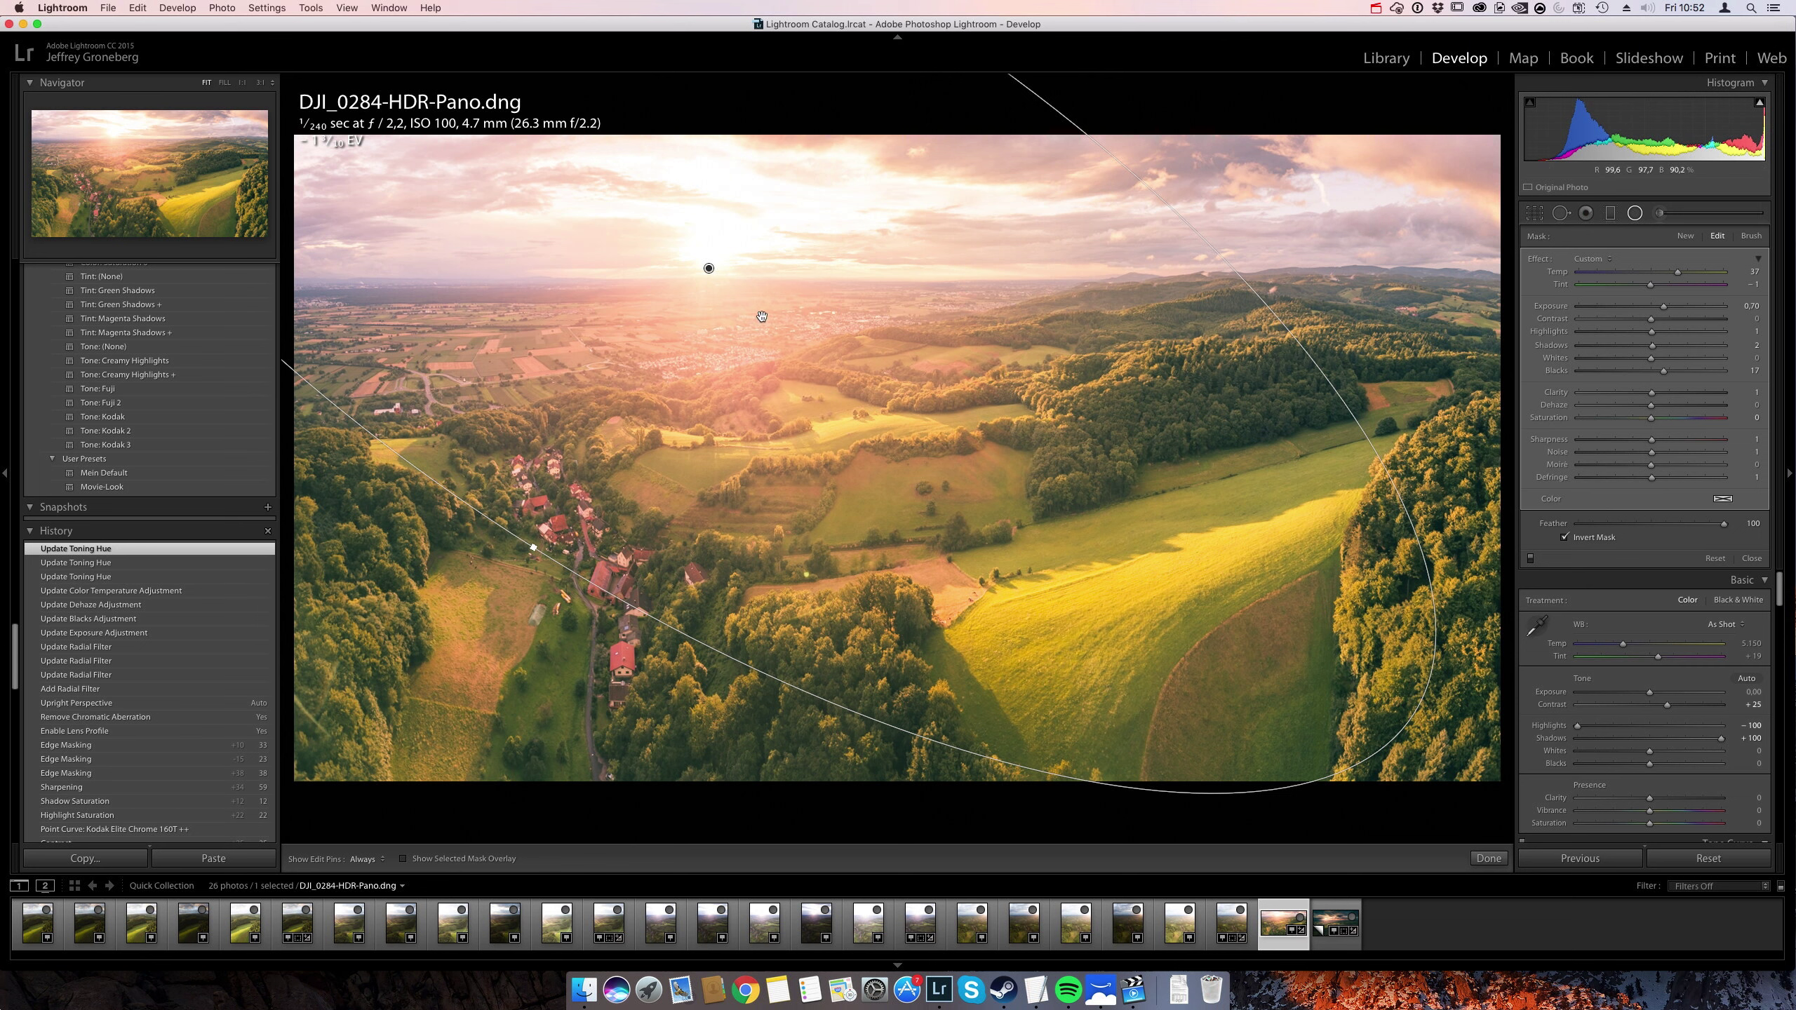
Finish editing the radial filter and lower the photo's overall exposure to -0.55.
key("shift+m")
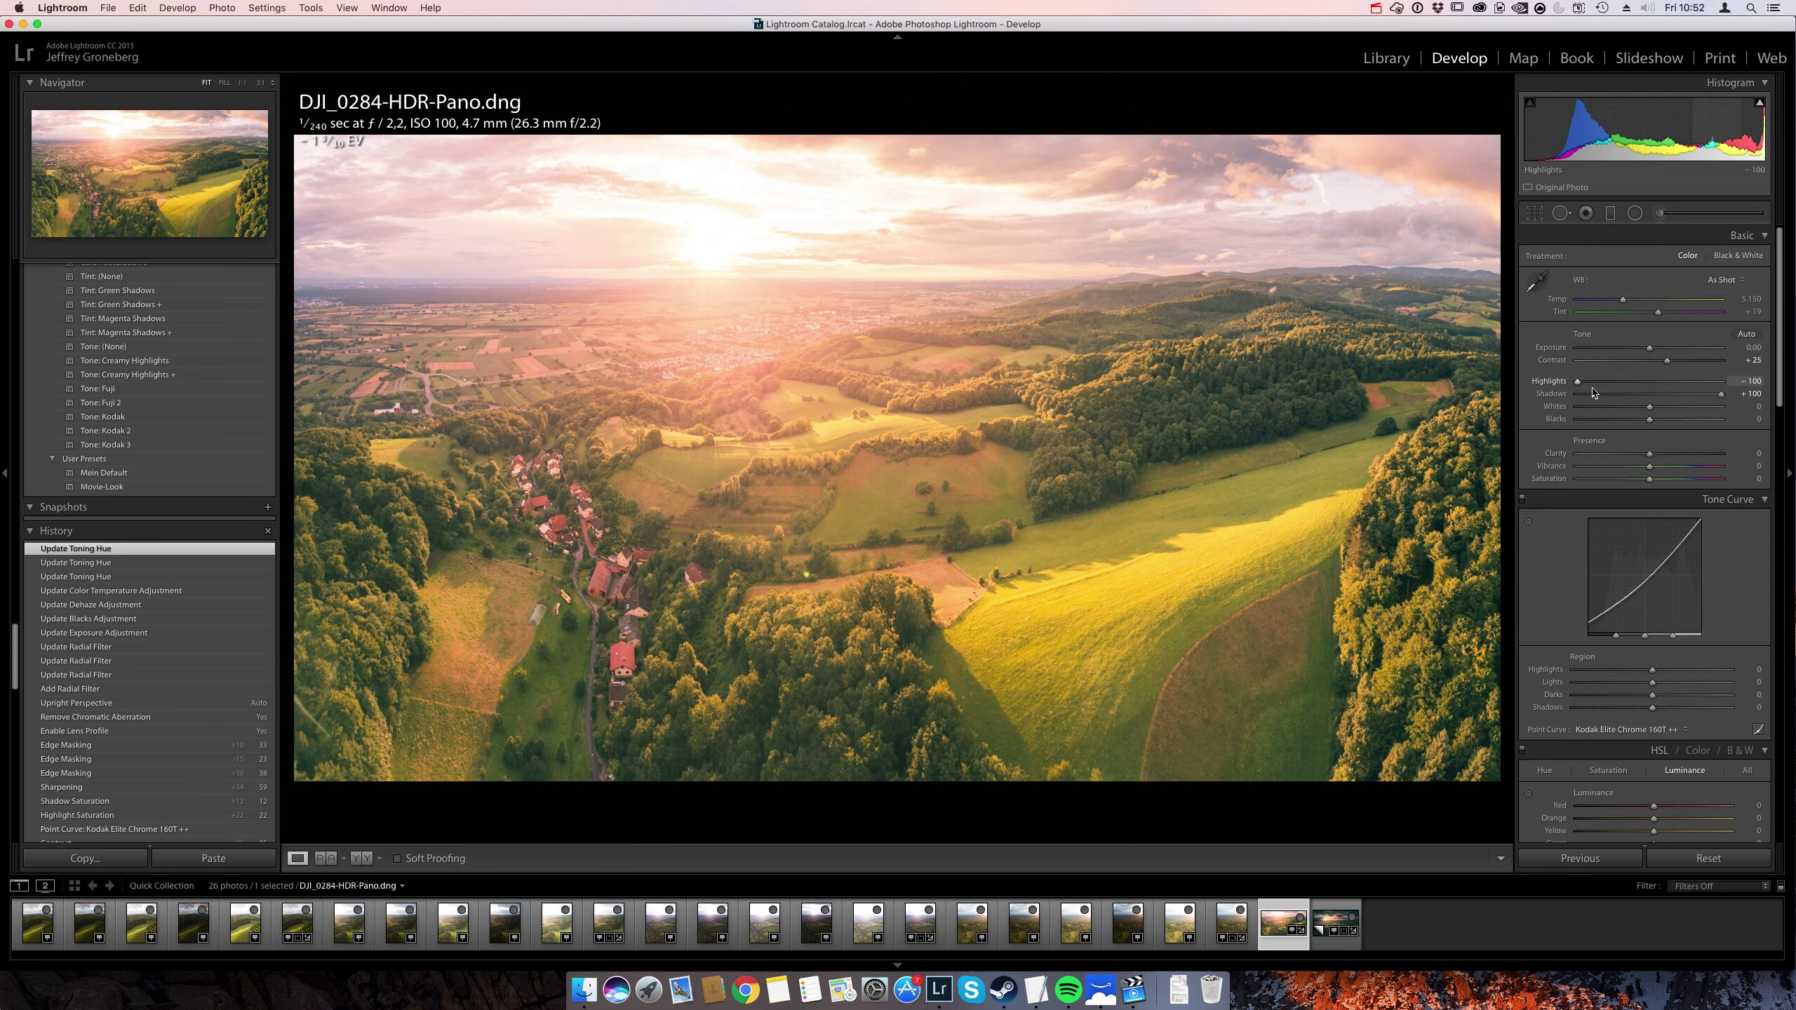
left_click_drag(1648, 354, 1646, 355)
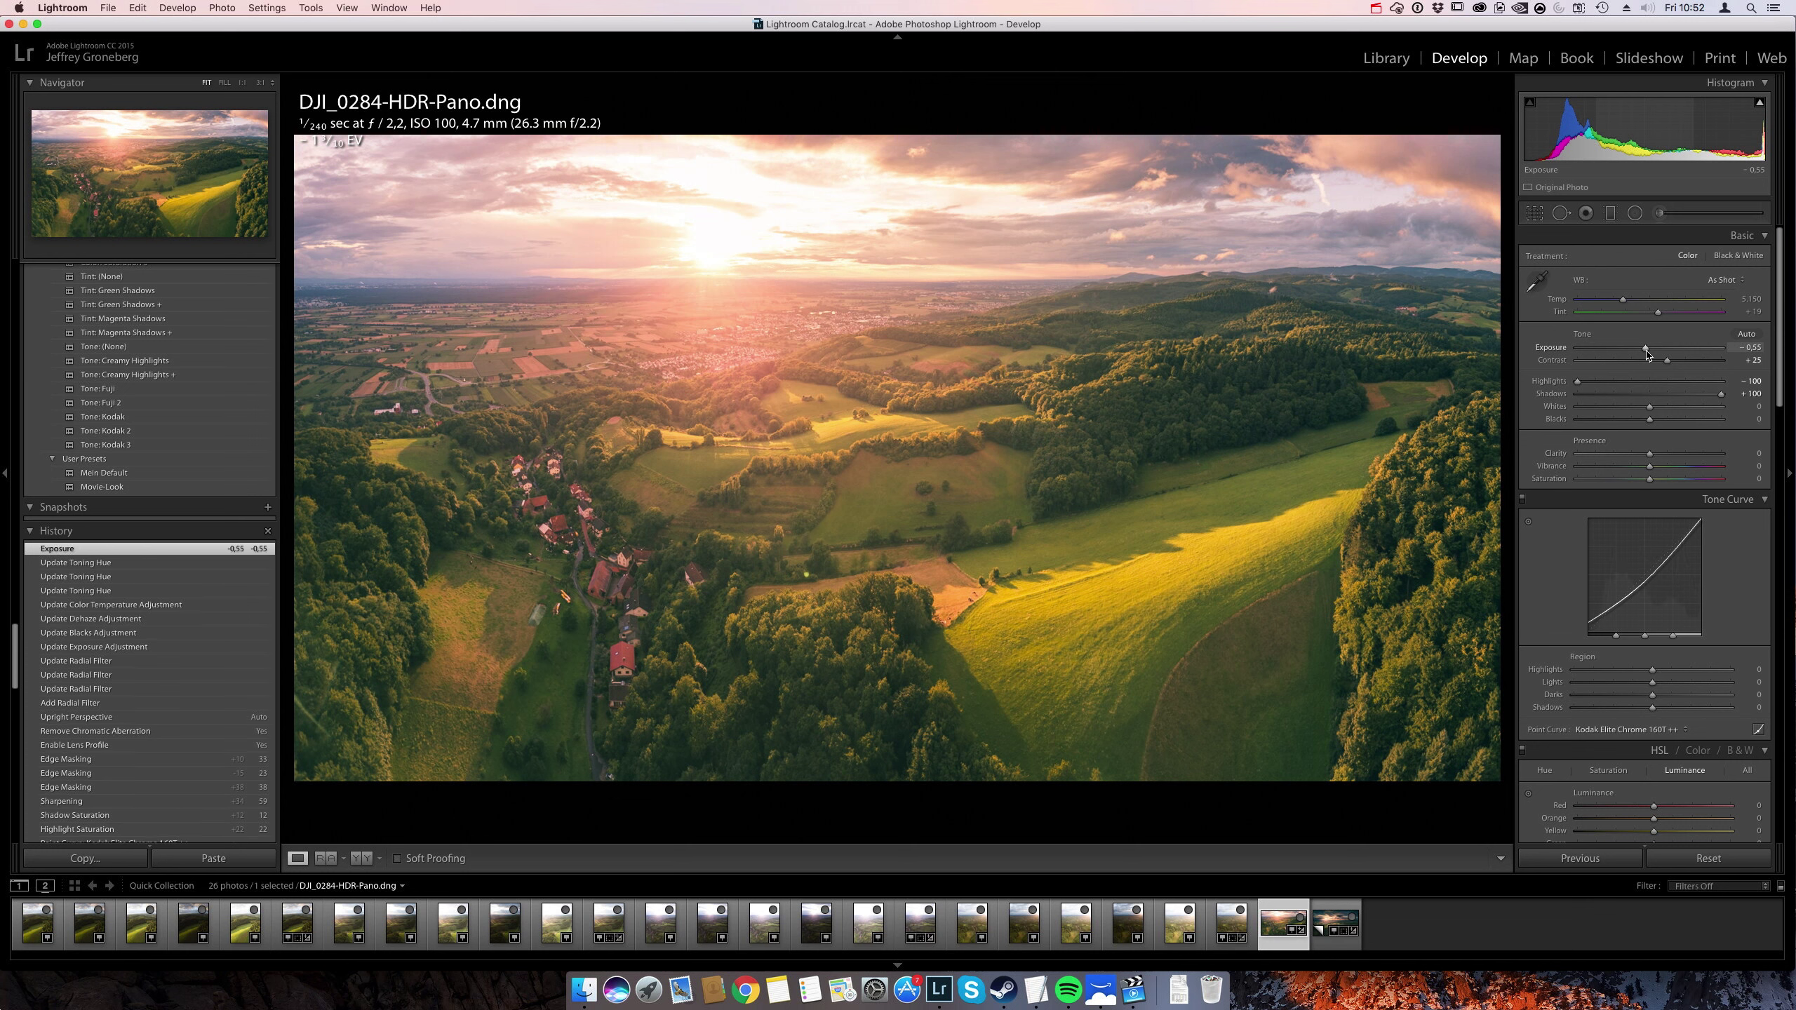
Darken the sky with a horizontal graduated filter centred on the horizon, with its exposure at -0.44.
left_click(1611, 213)
left_click_drag(789, 129, 793, 410)
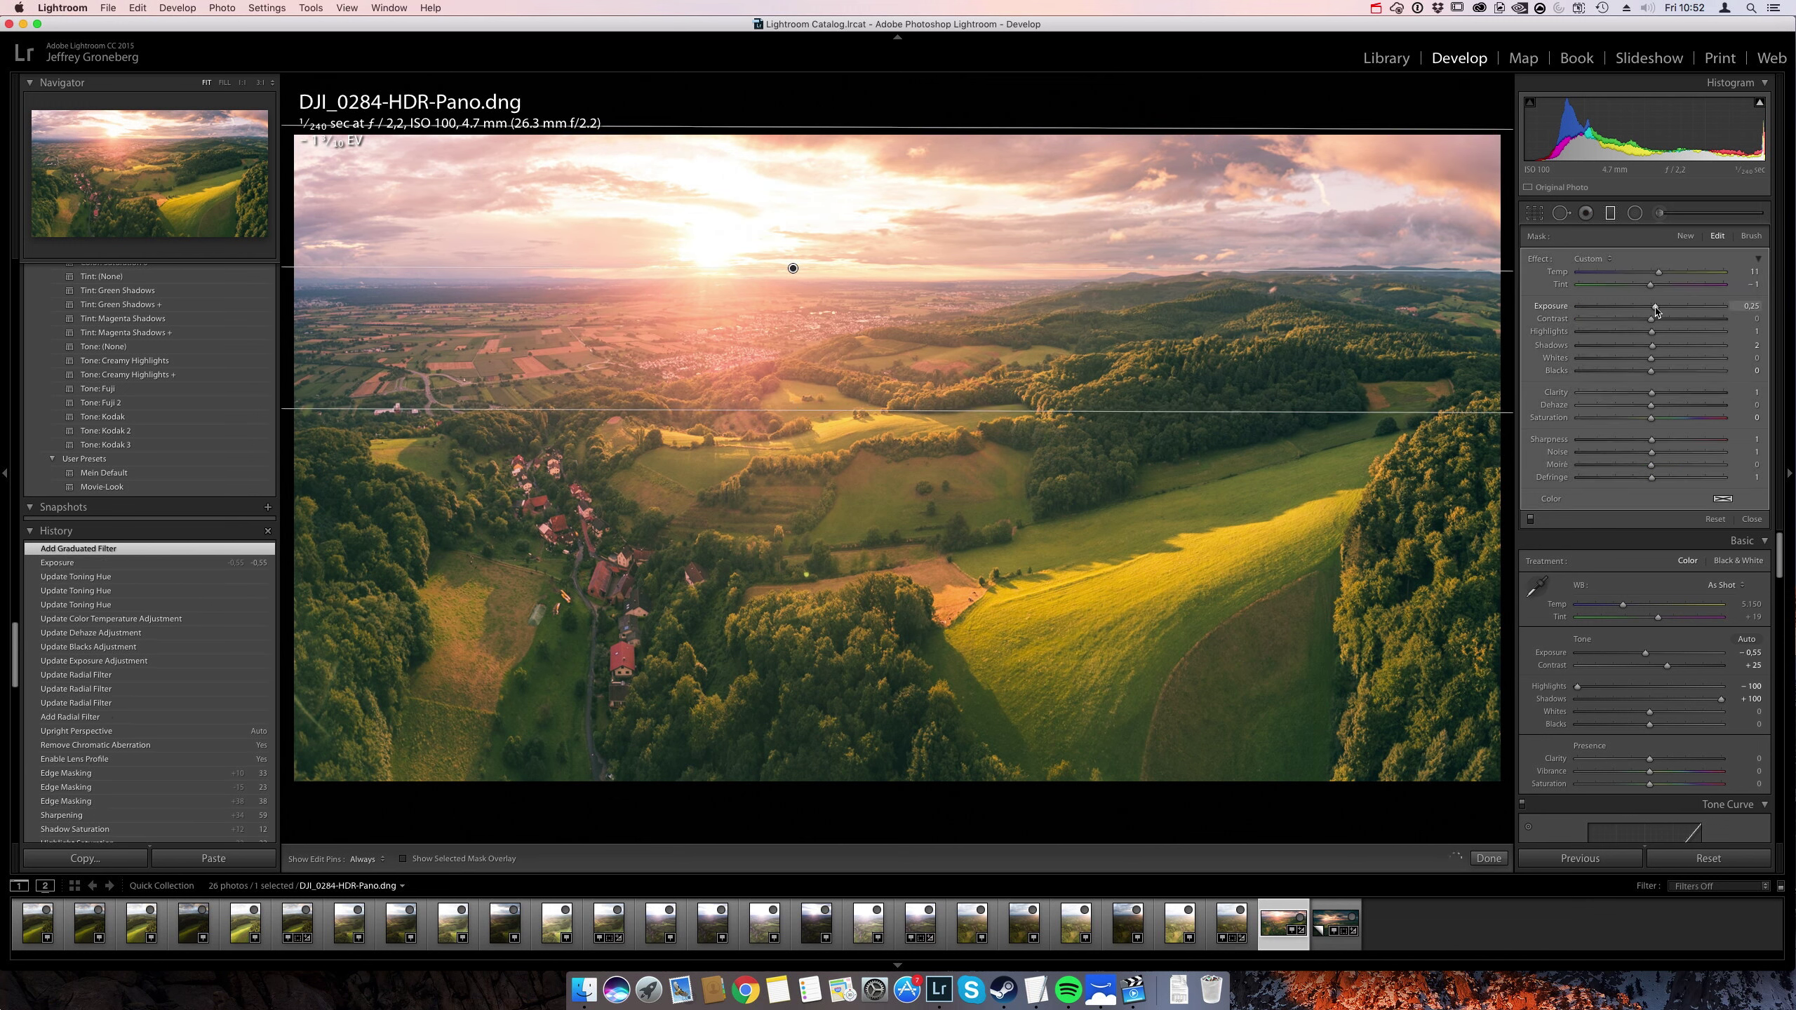
left_click_drag(1655, 309, 1643, 312)
key("Return")
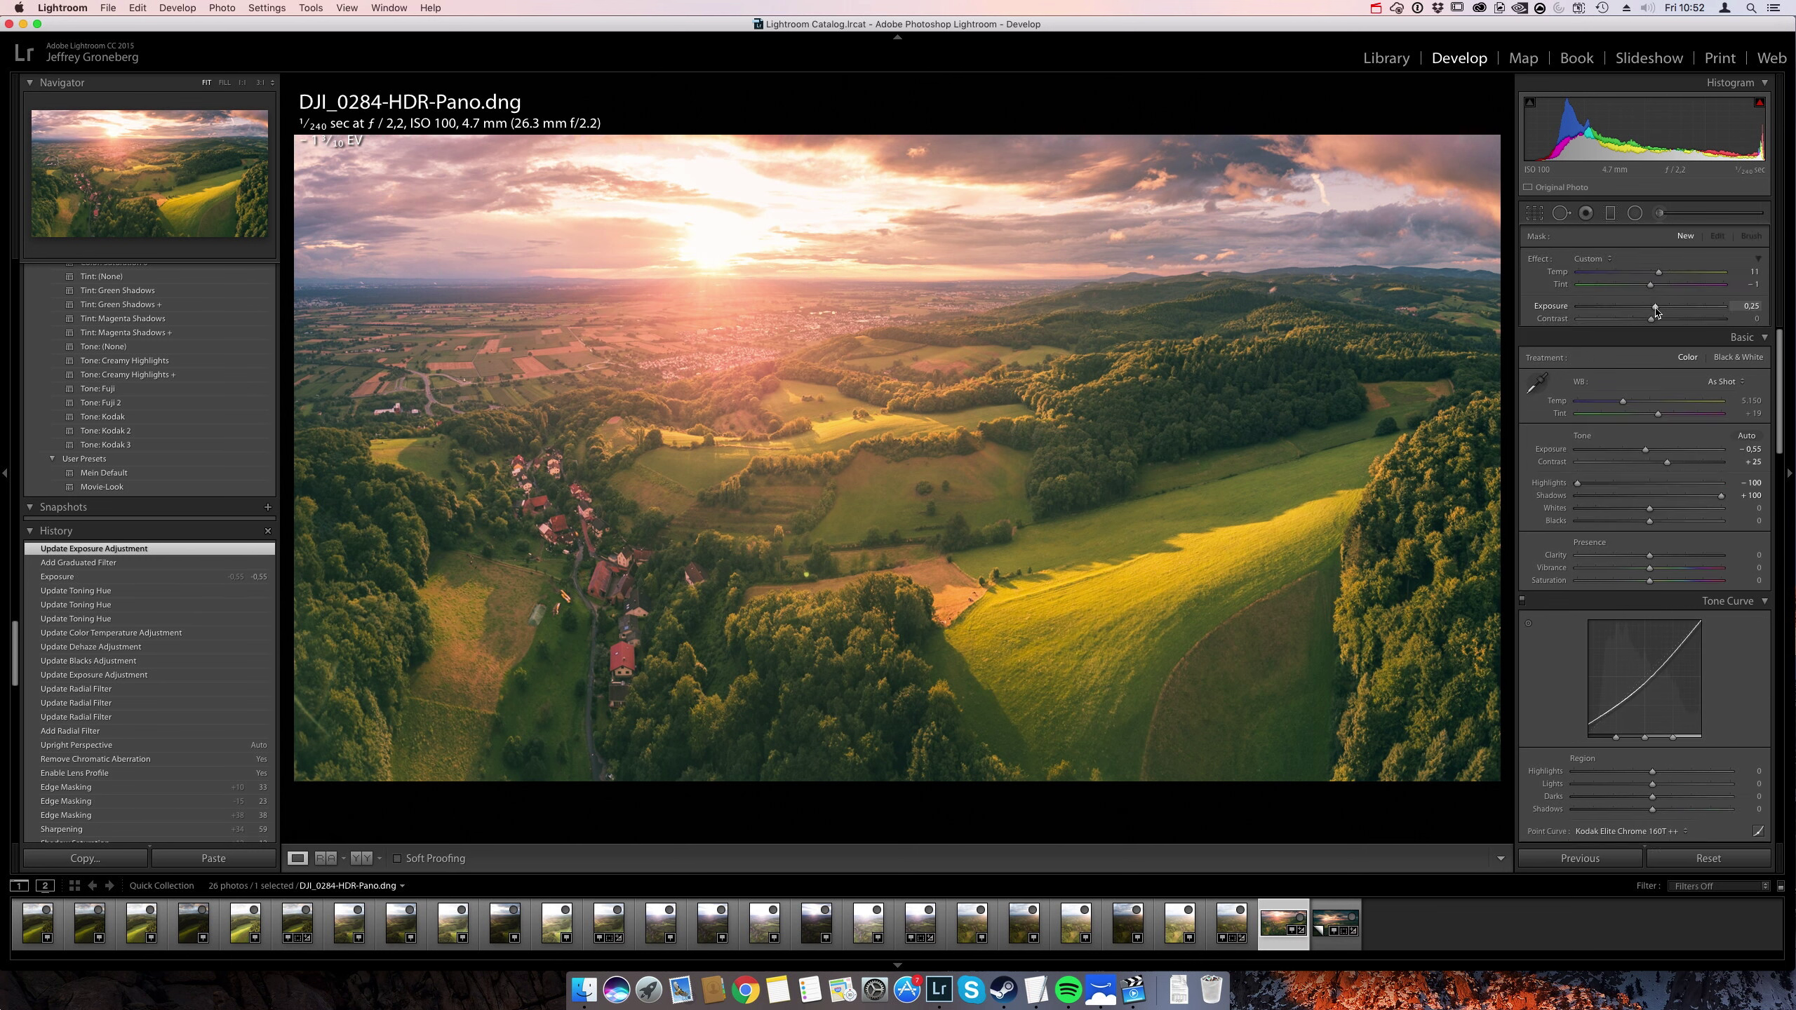
Set the sky graduated filter's clarity to 21 and temperature to -12, and adjust its contrast and highlights.
left_click(1611, 215)
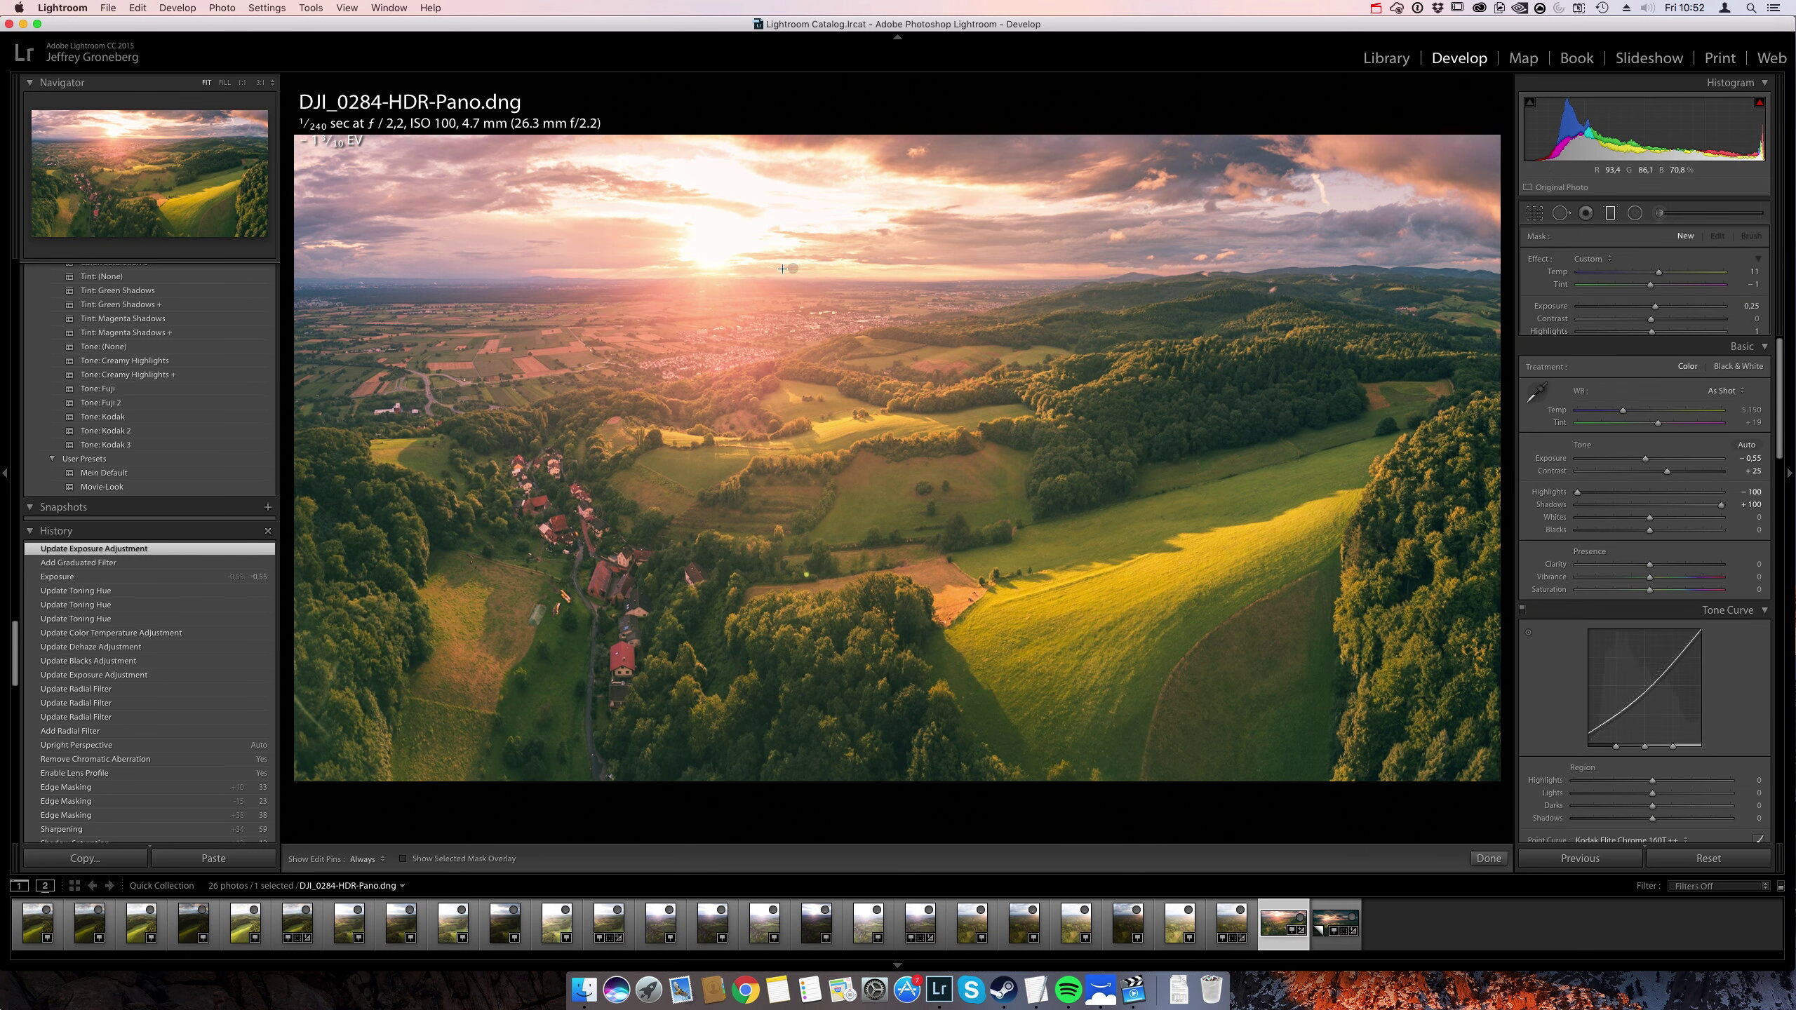
left_click(793, 268)
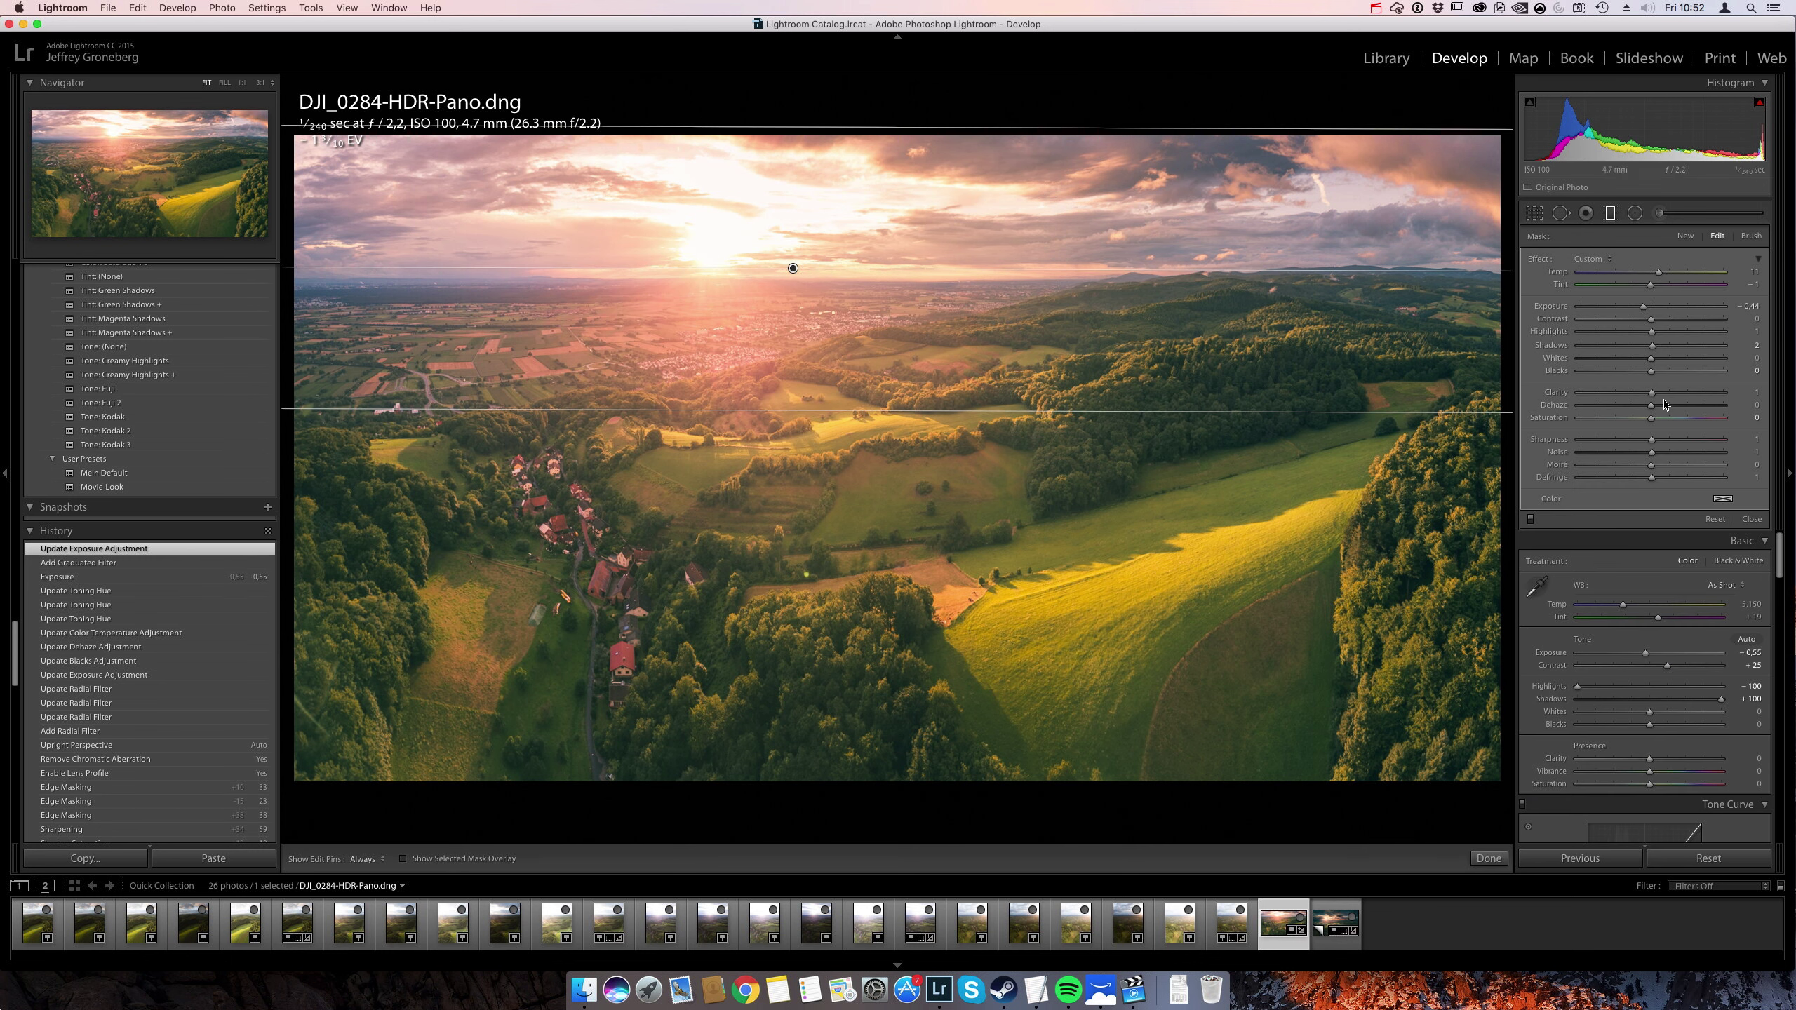
left_click_drag(1652, 392, 1672, 394)
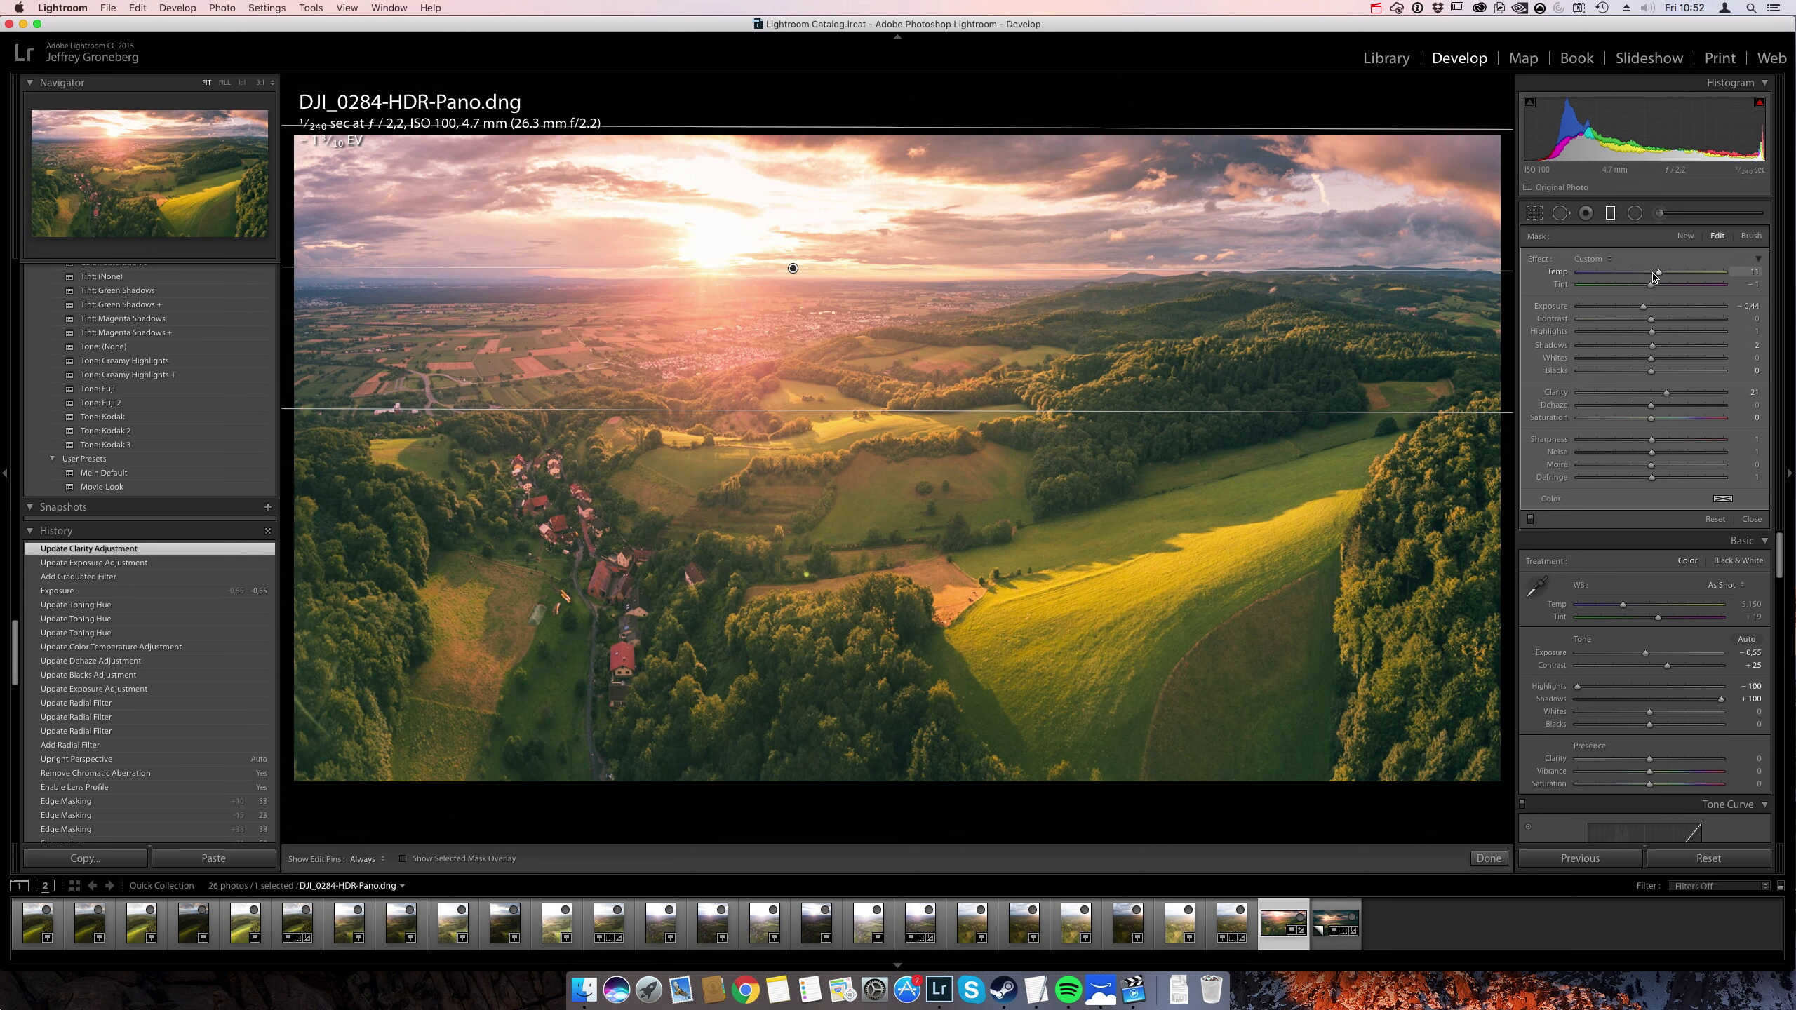
left_click_drag(1657, 276, 1637, 276)
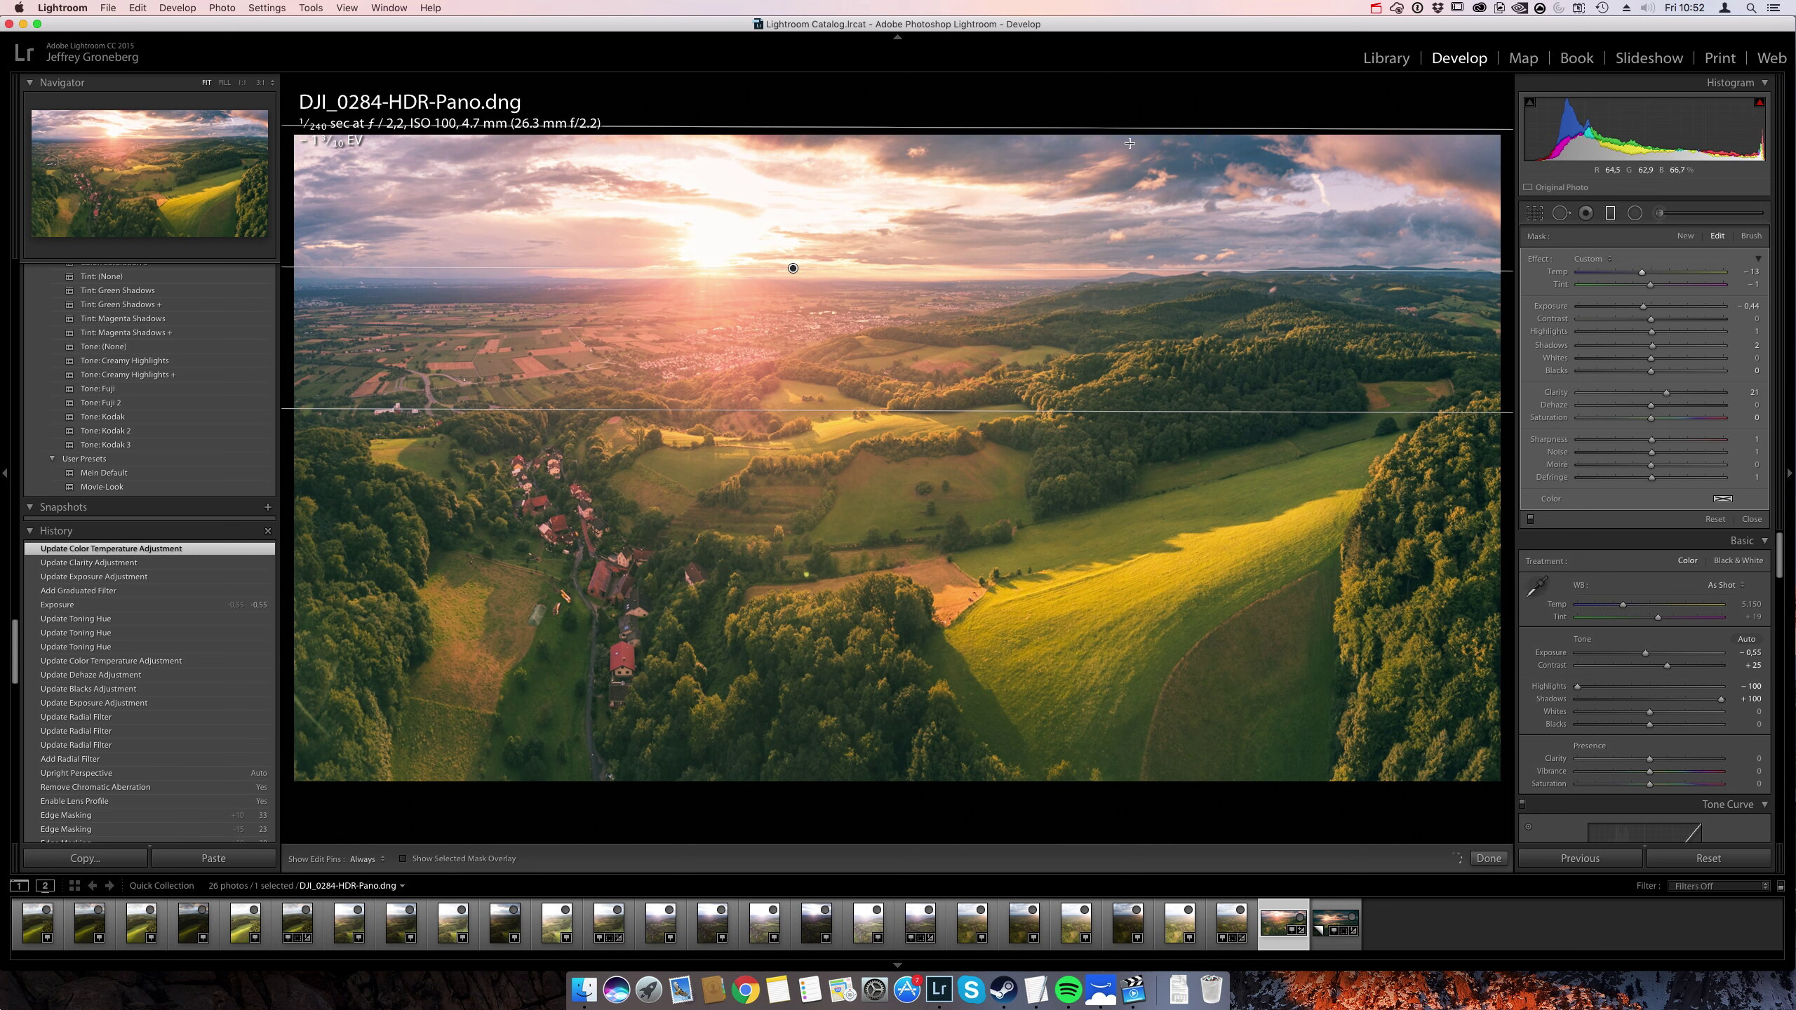
left_click_drag(1644, 276, 1646, 278)
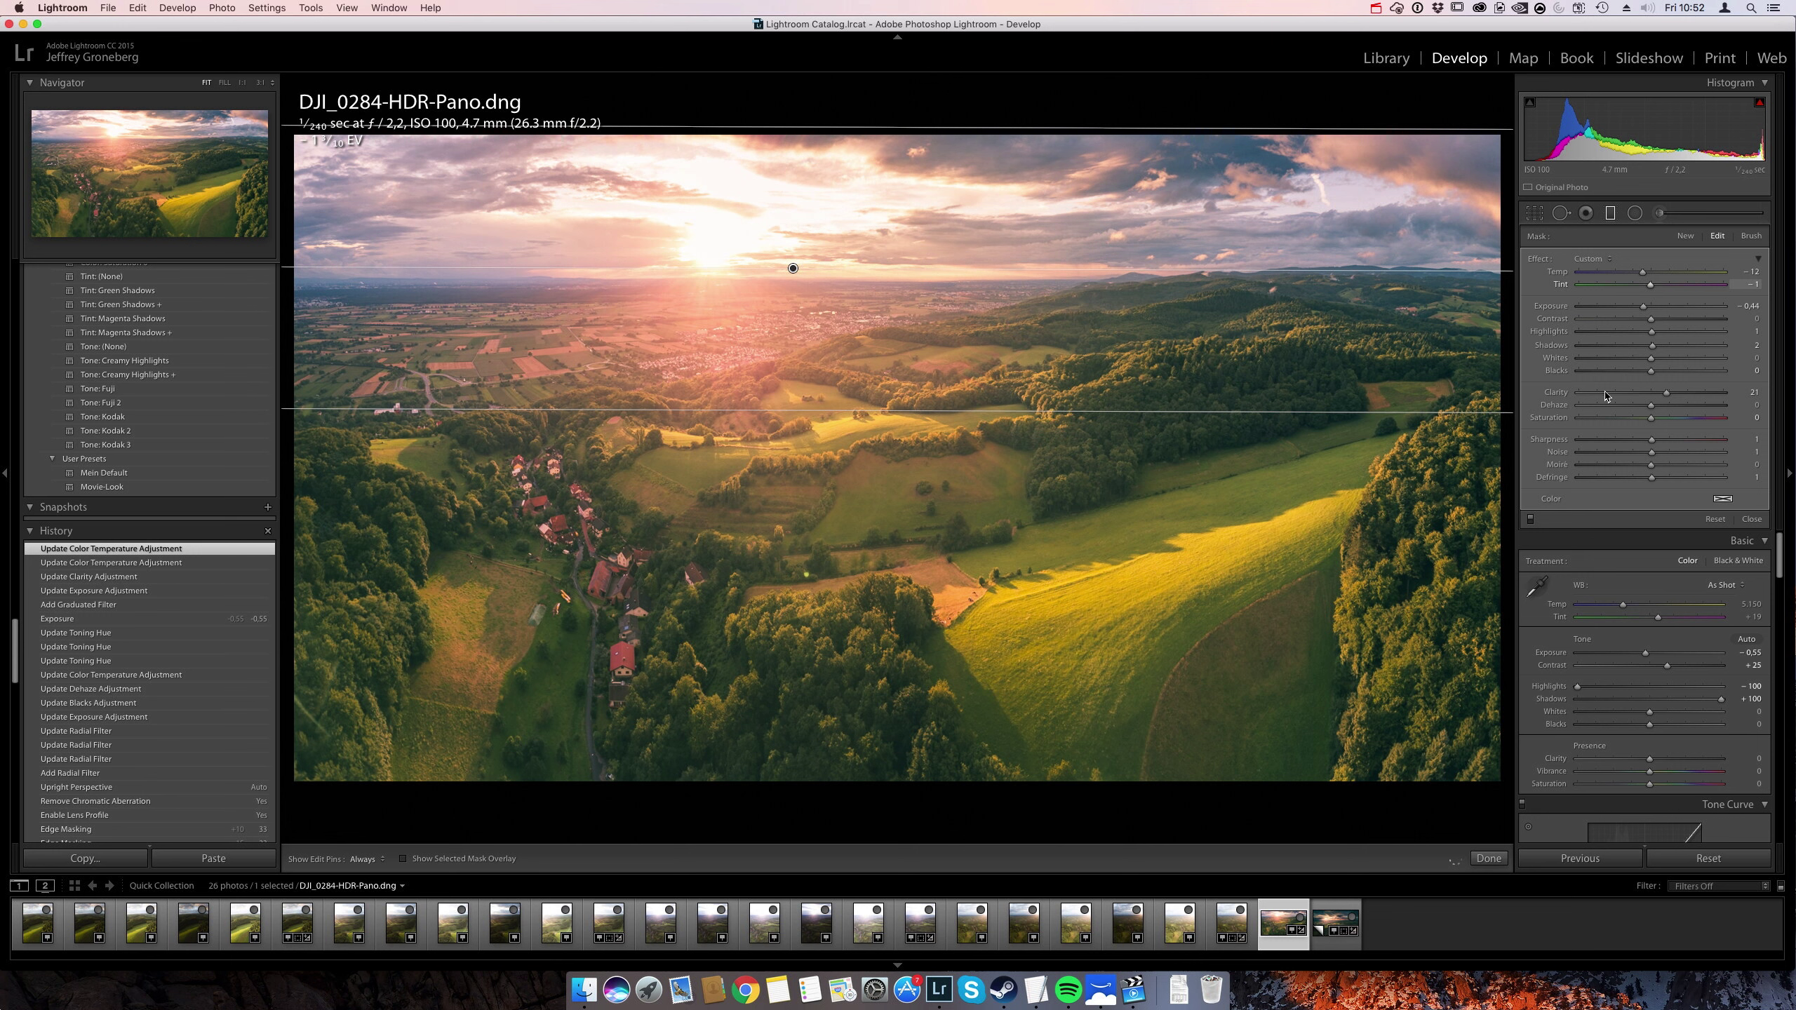
left_click(1653, 321)
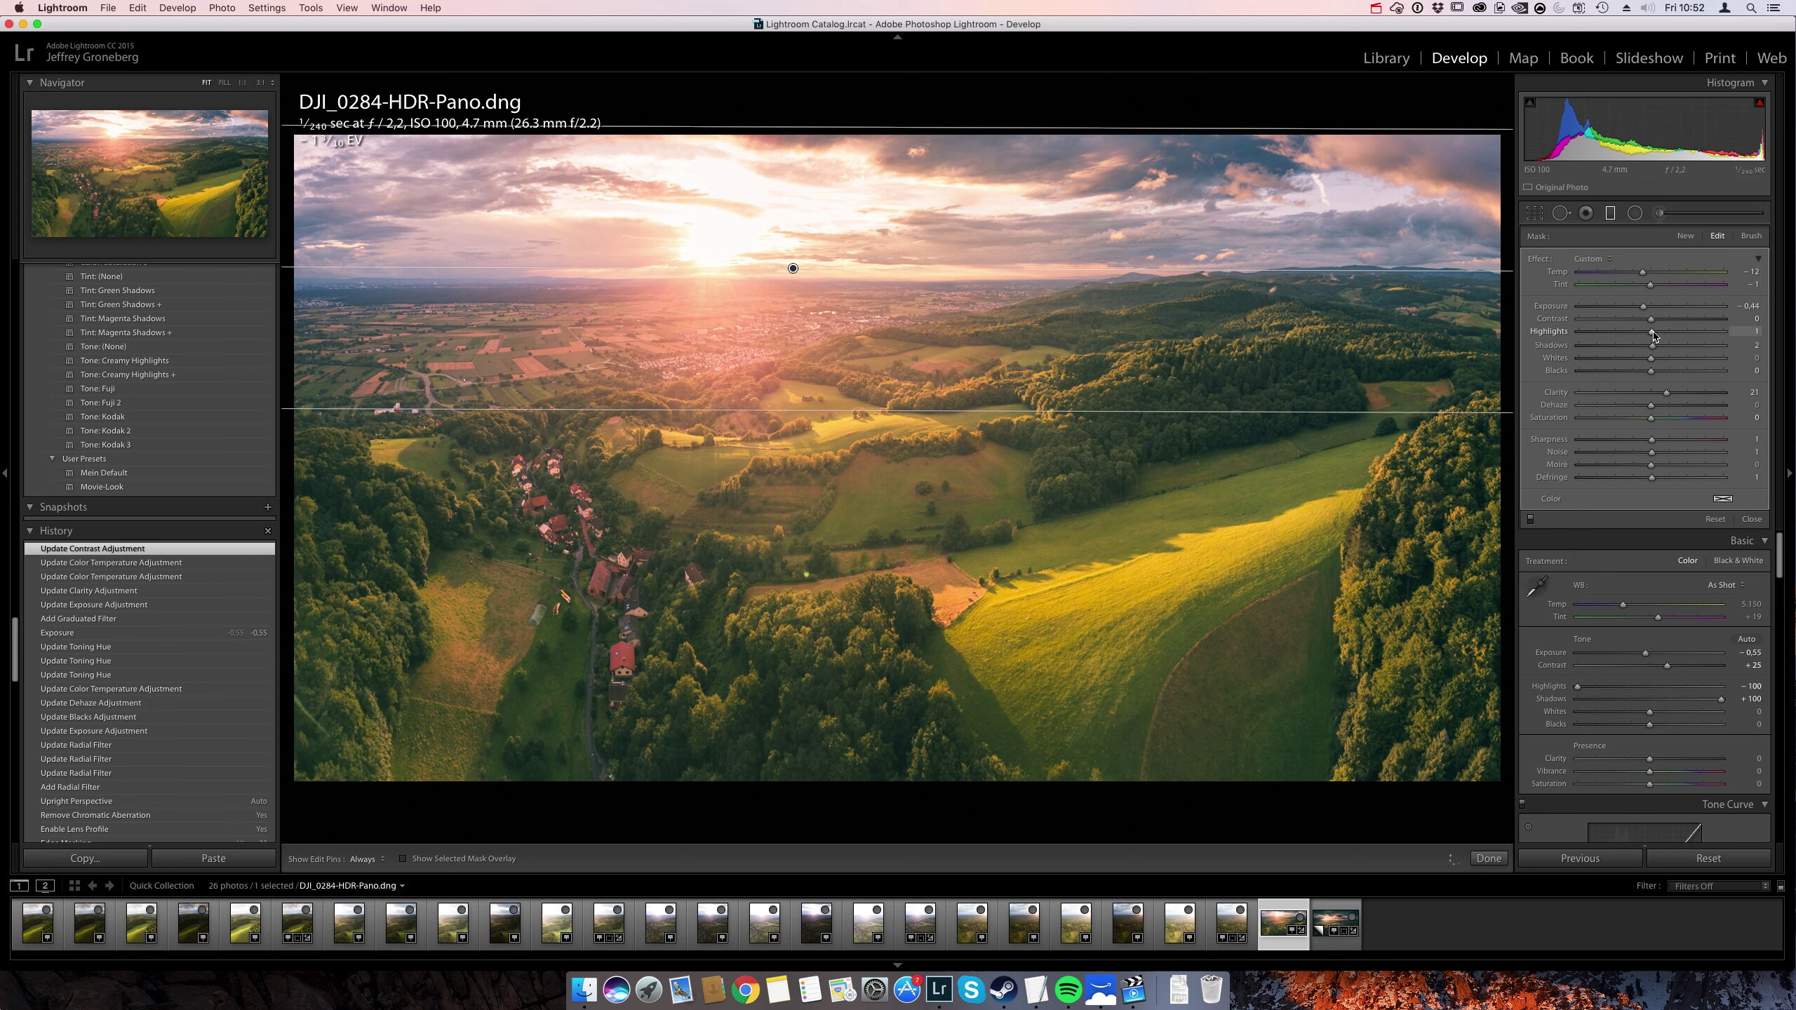
left_click(1652, 332)
key("m")
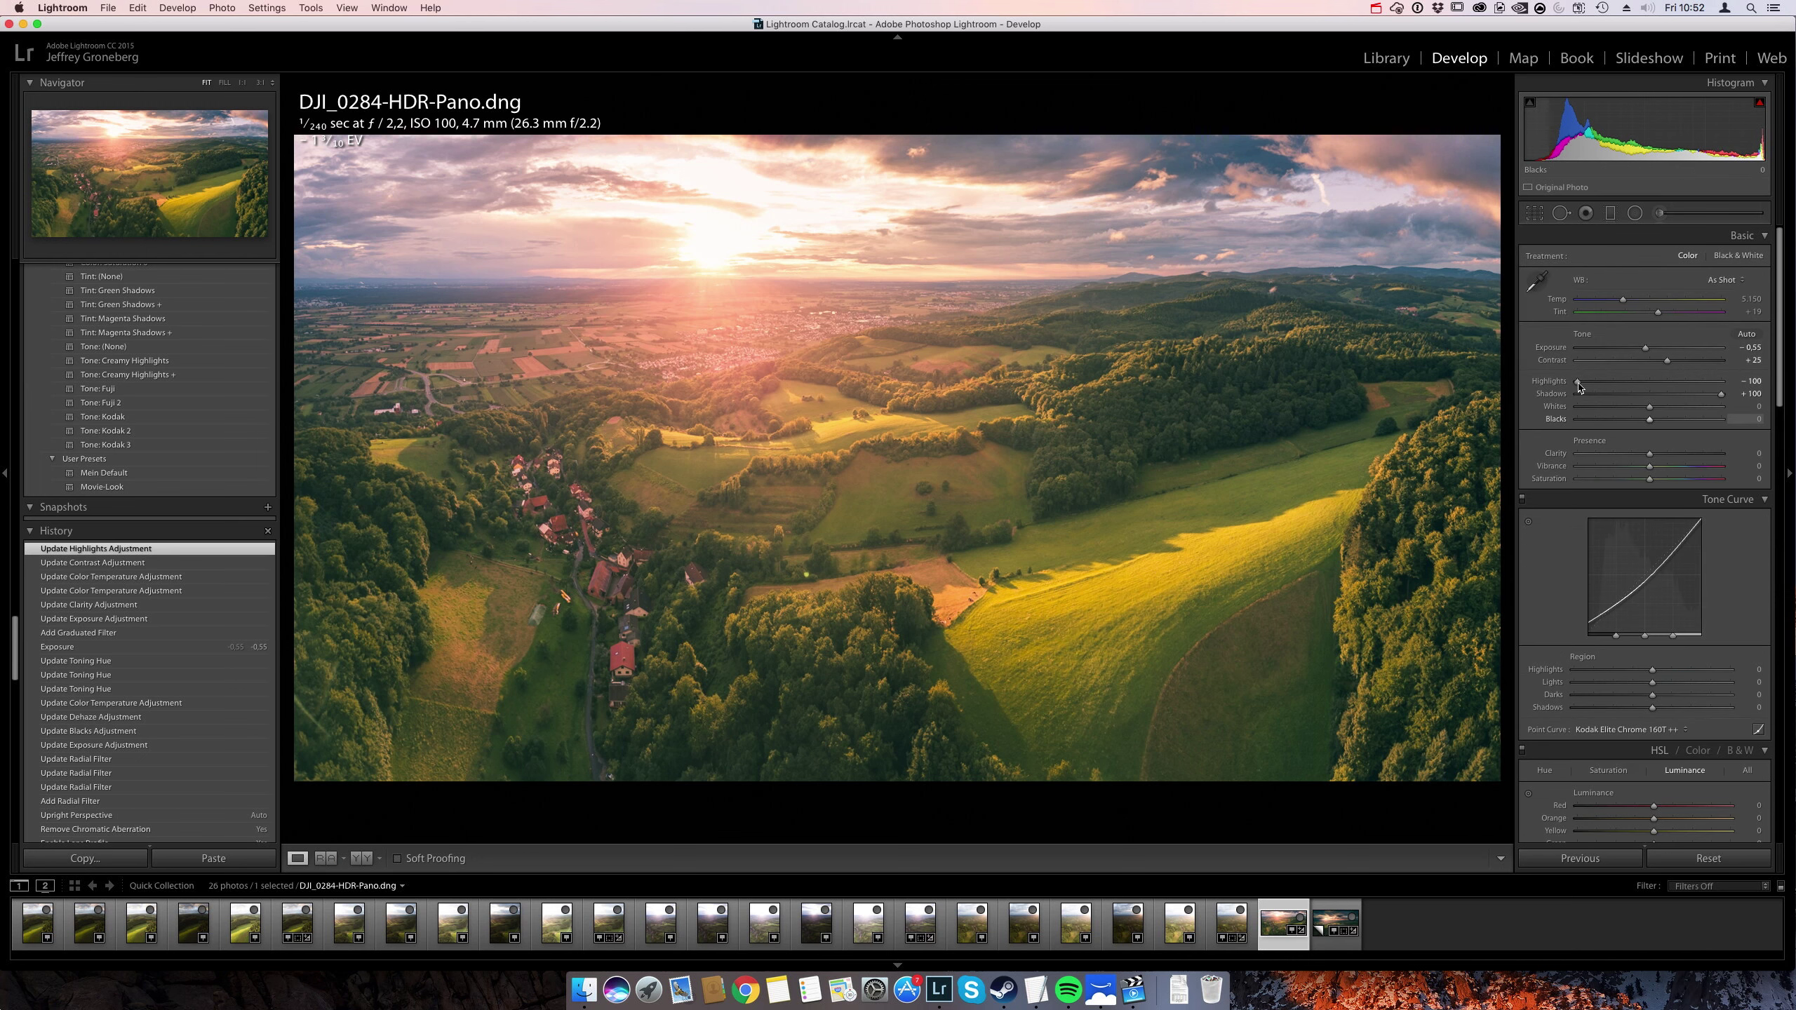
Set the photo's overall highlights to -85 and its exposure to -0.90.
left_click_drag(1579, 388, 1644, 355)
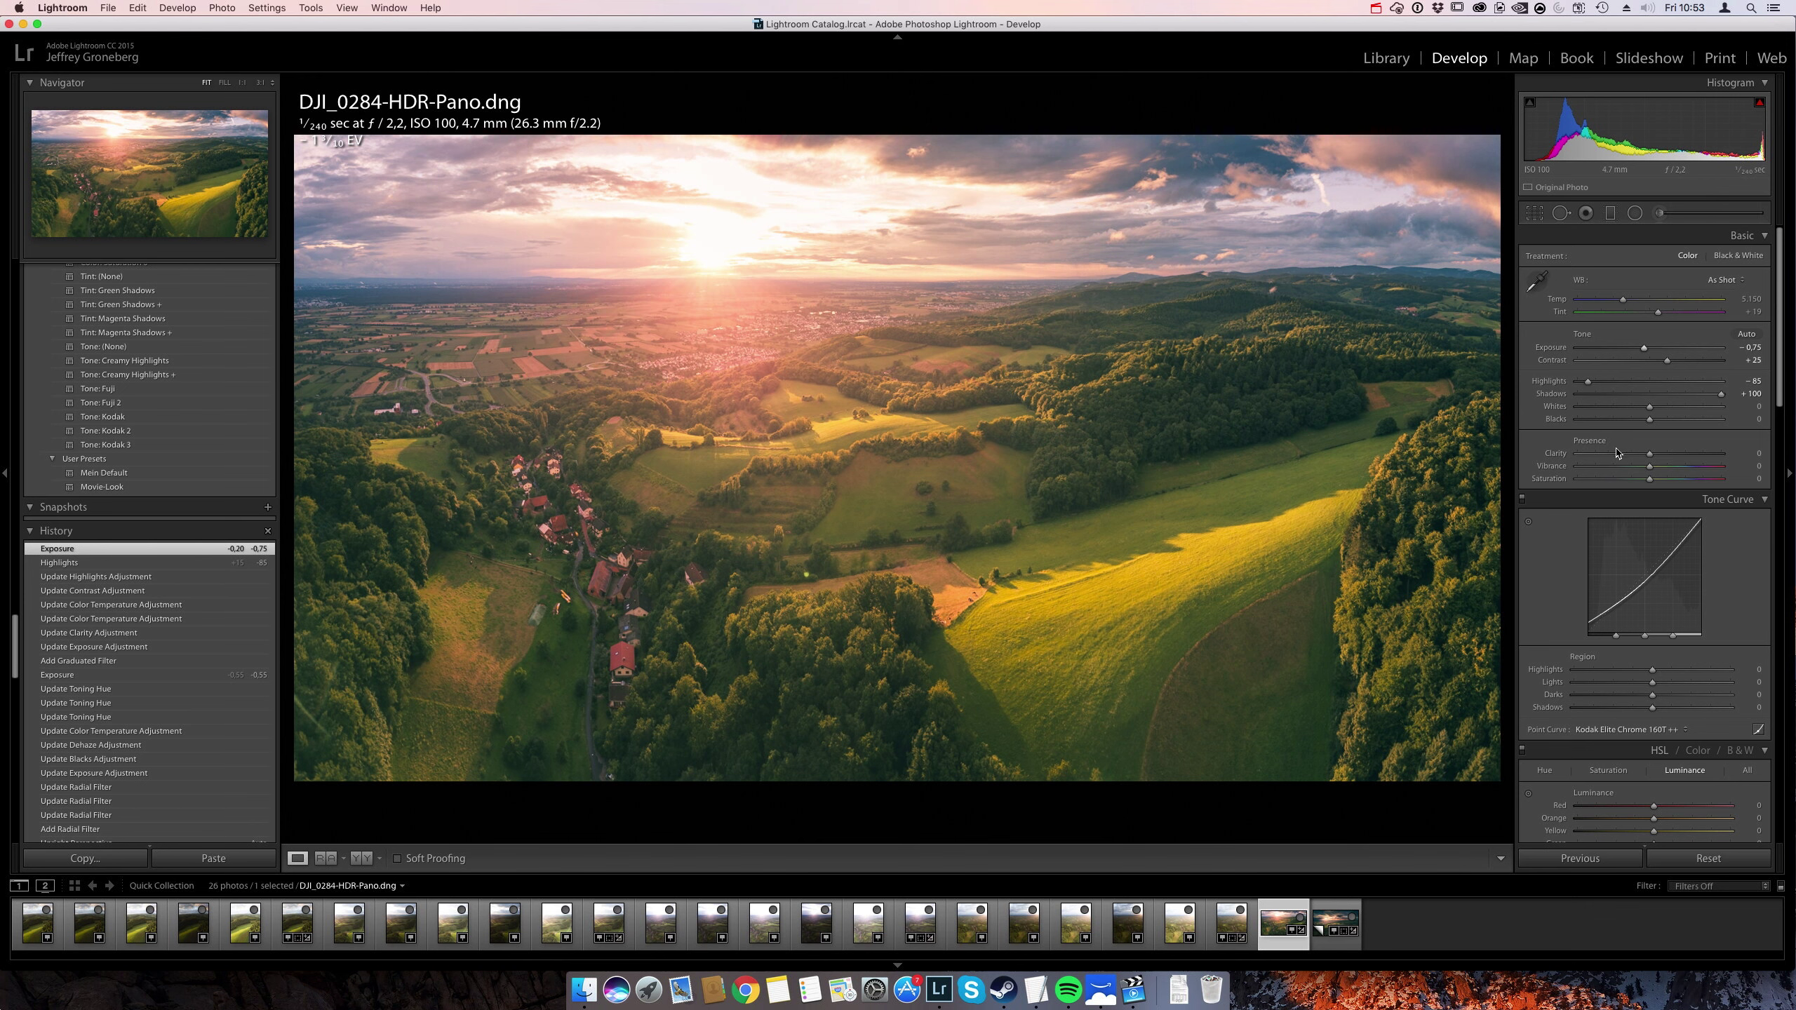
scroll(1617, 453, "down", 10)
scroll(1617, 453, "up", 10)
left_click_drag(1644, 349, 1644, 355)
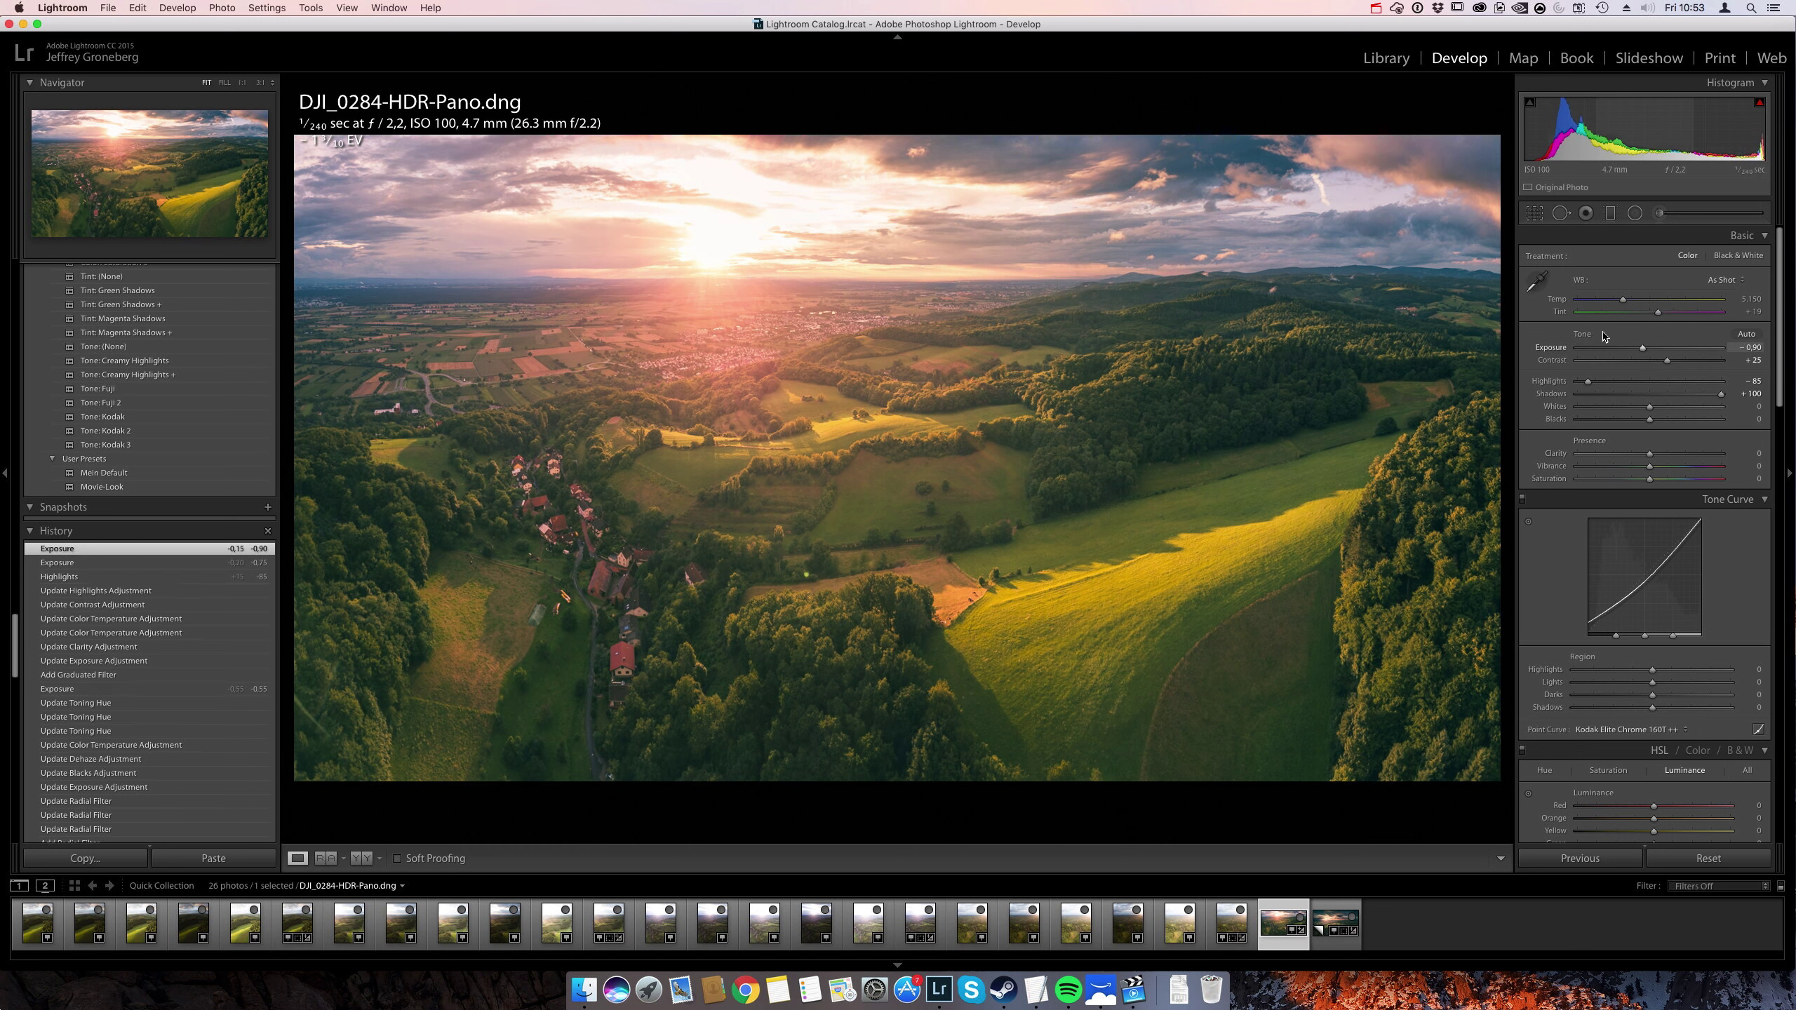
Add a second radial filter over the distant hills beyond the forest, with exposure 0.13 and clarity 54.
left_click(1634, 213)
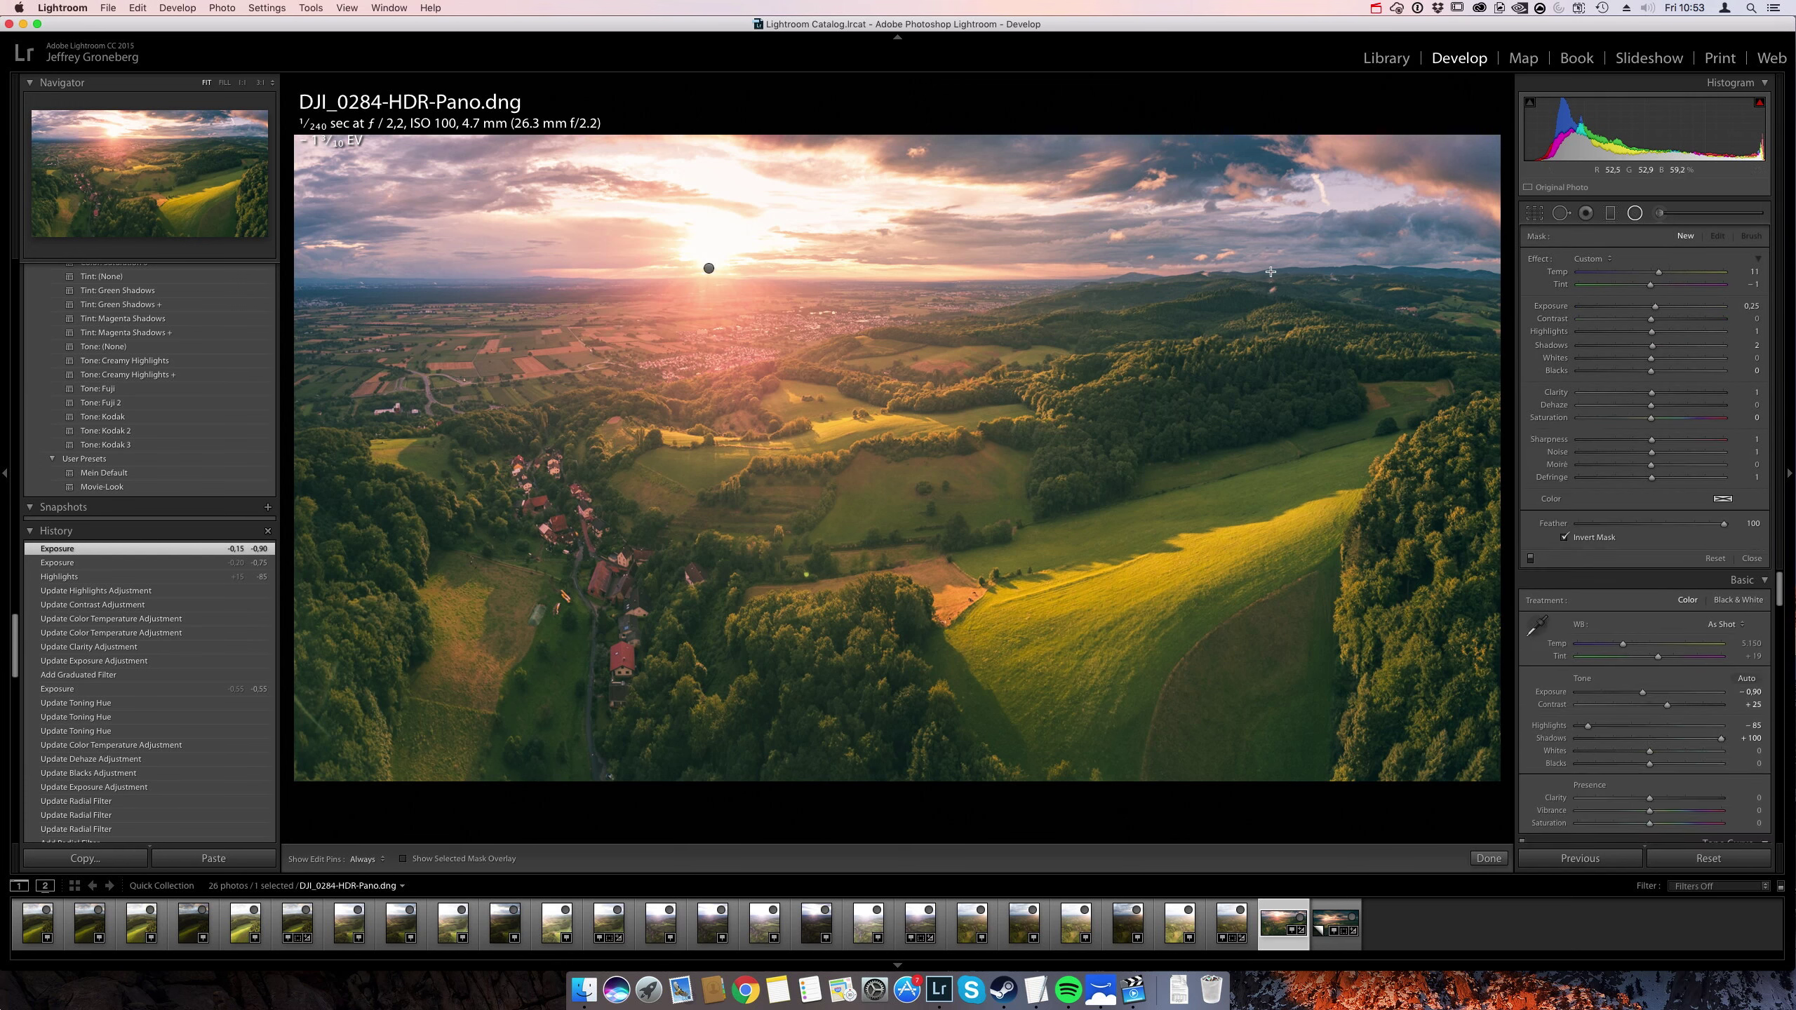
left_click_drag(1265, 260, 1514, 357)
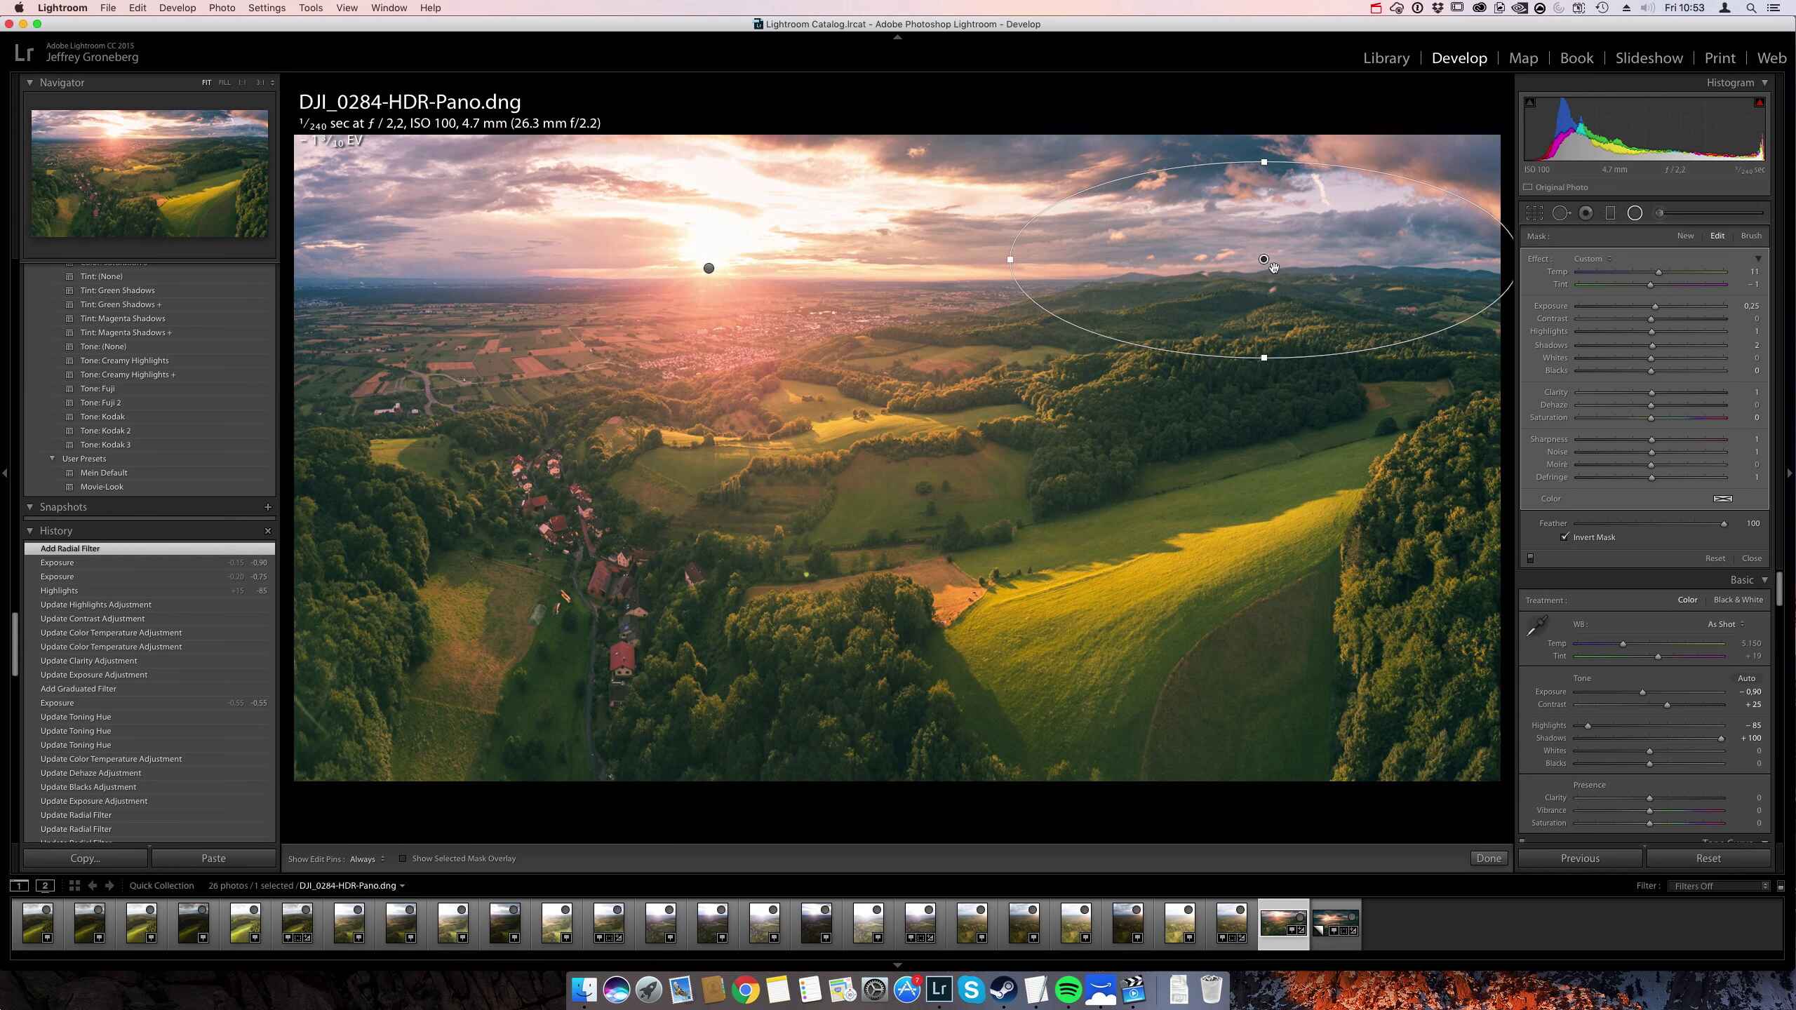
left_click_drag(1288, 274, 1291, 266)
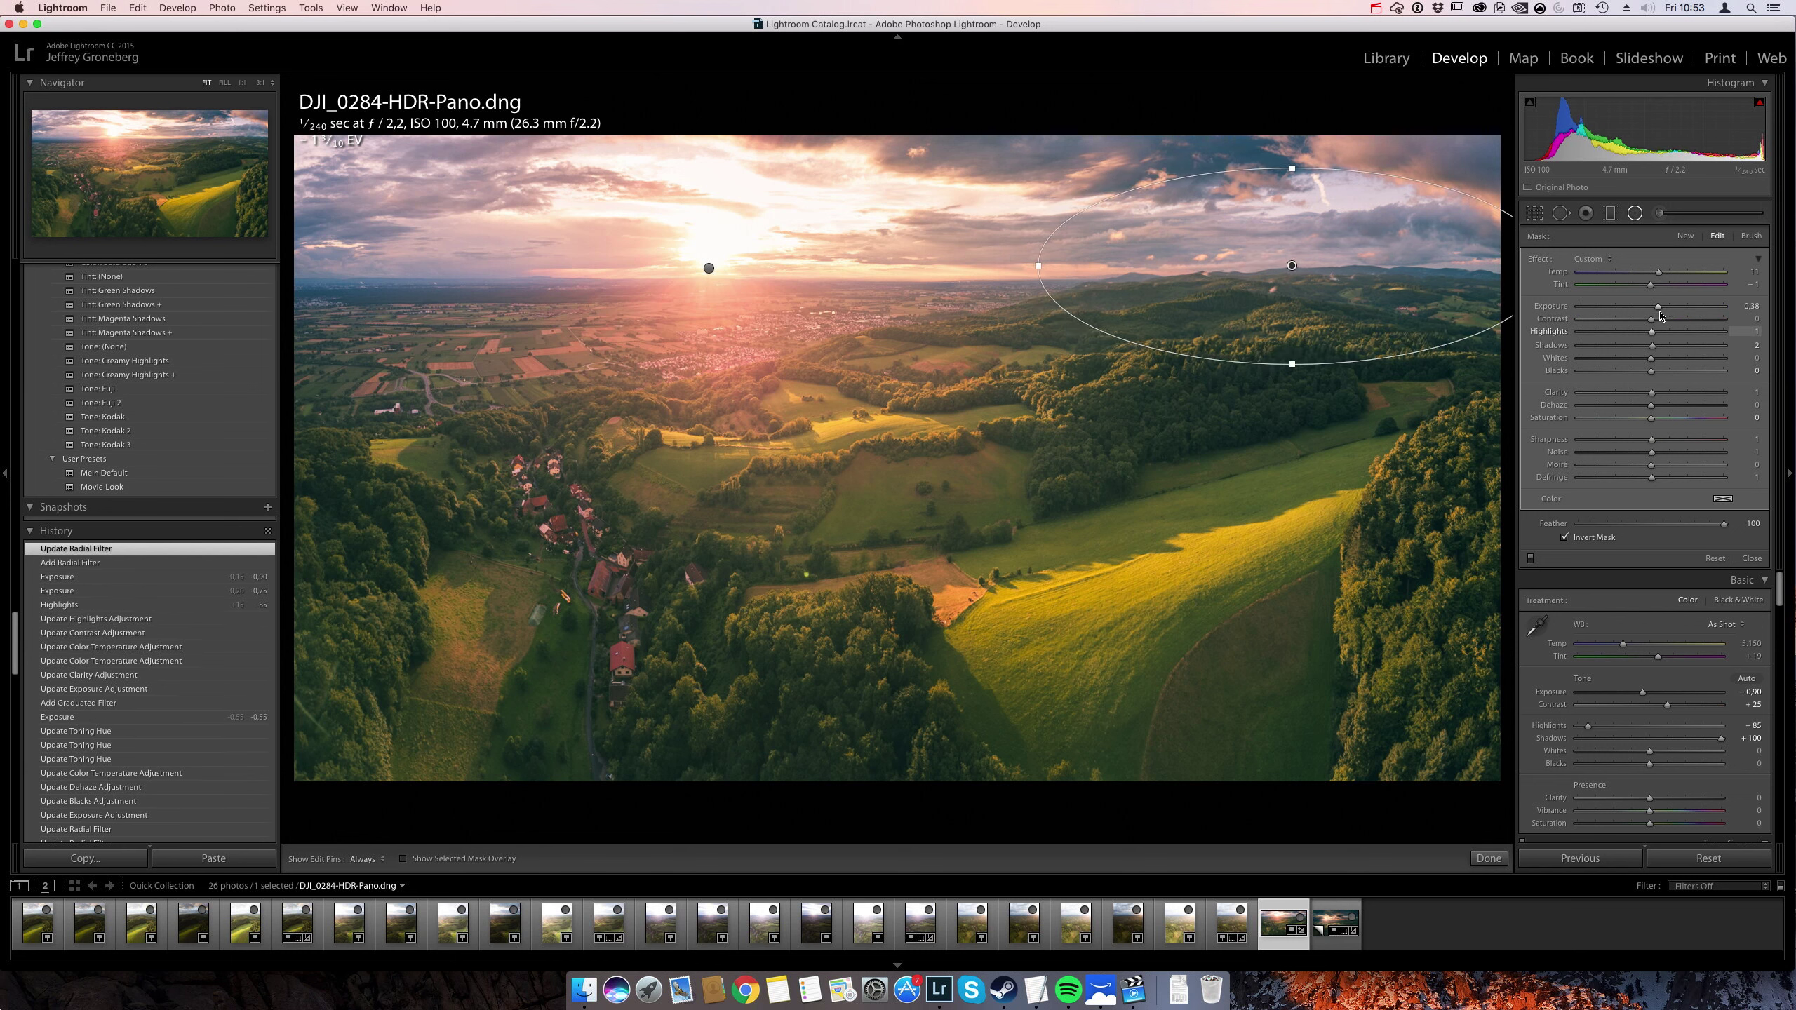
left_click_drag(1660, 316, 1658, 317)
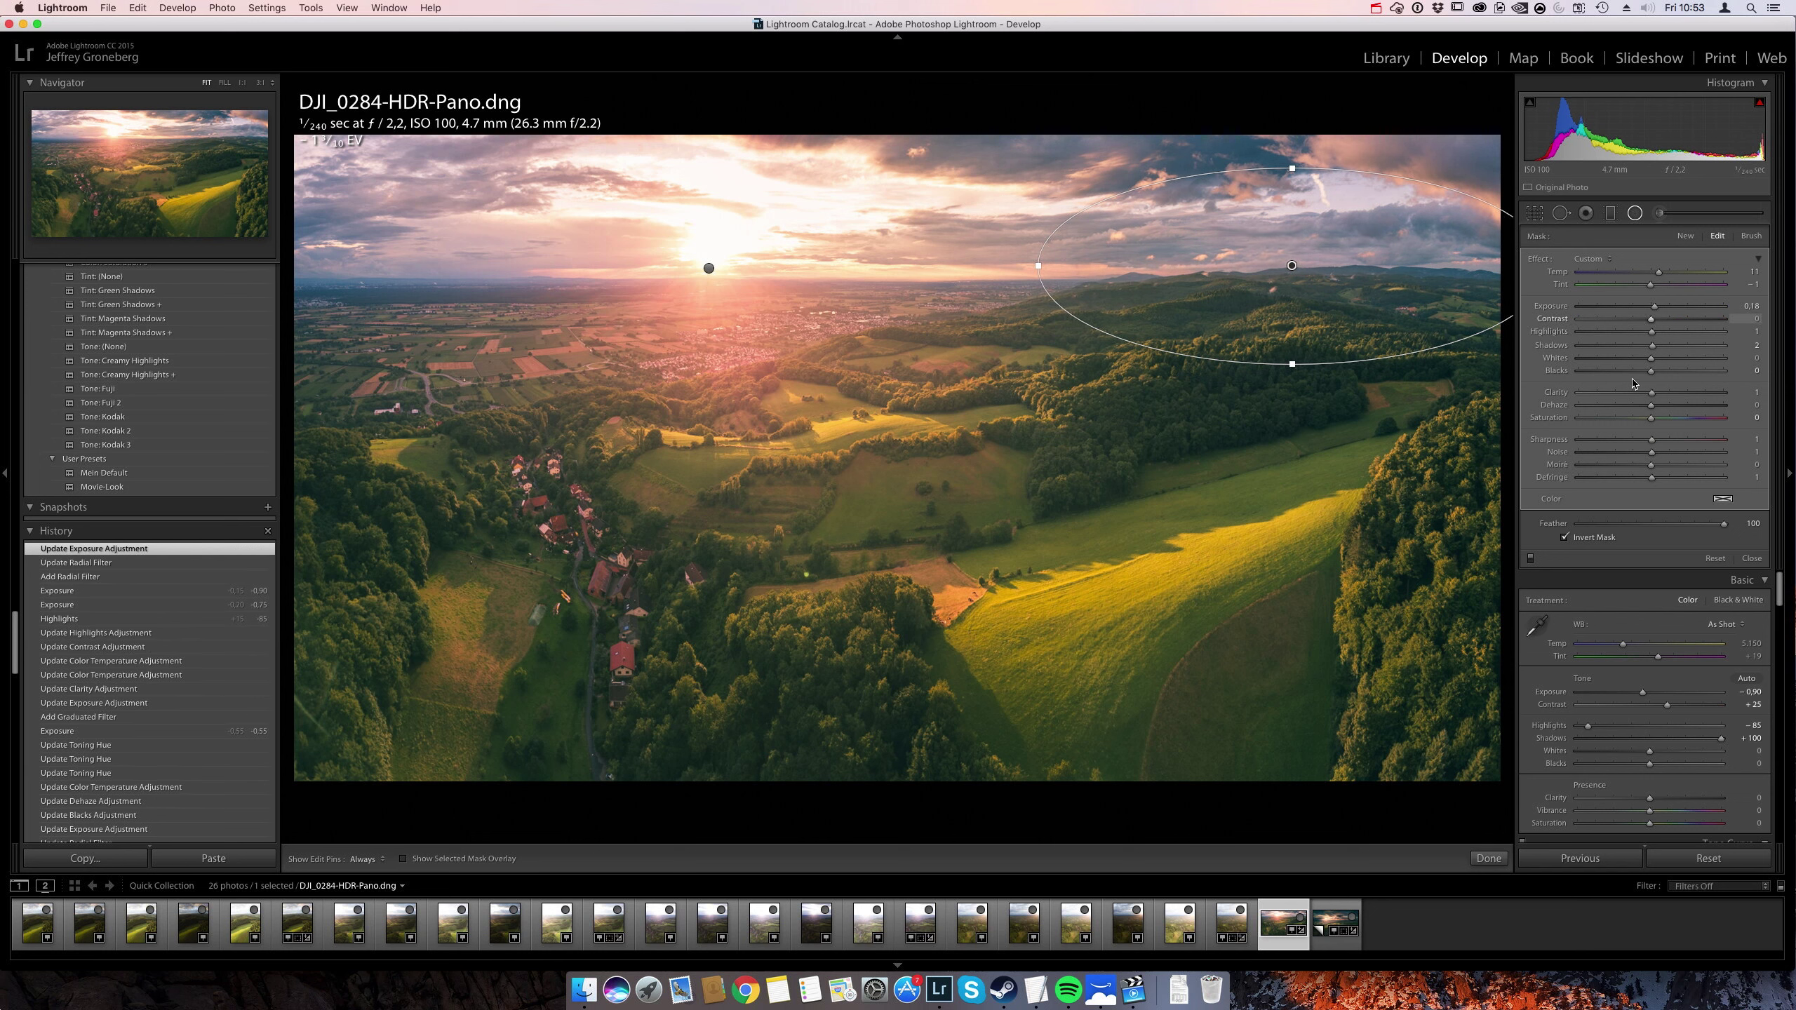
left_click(1689, 400)
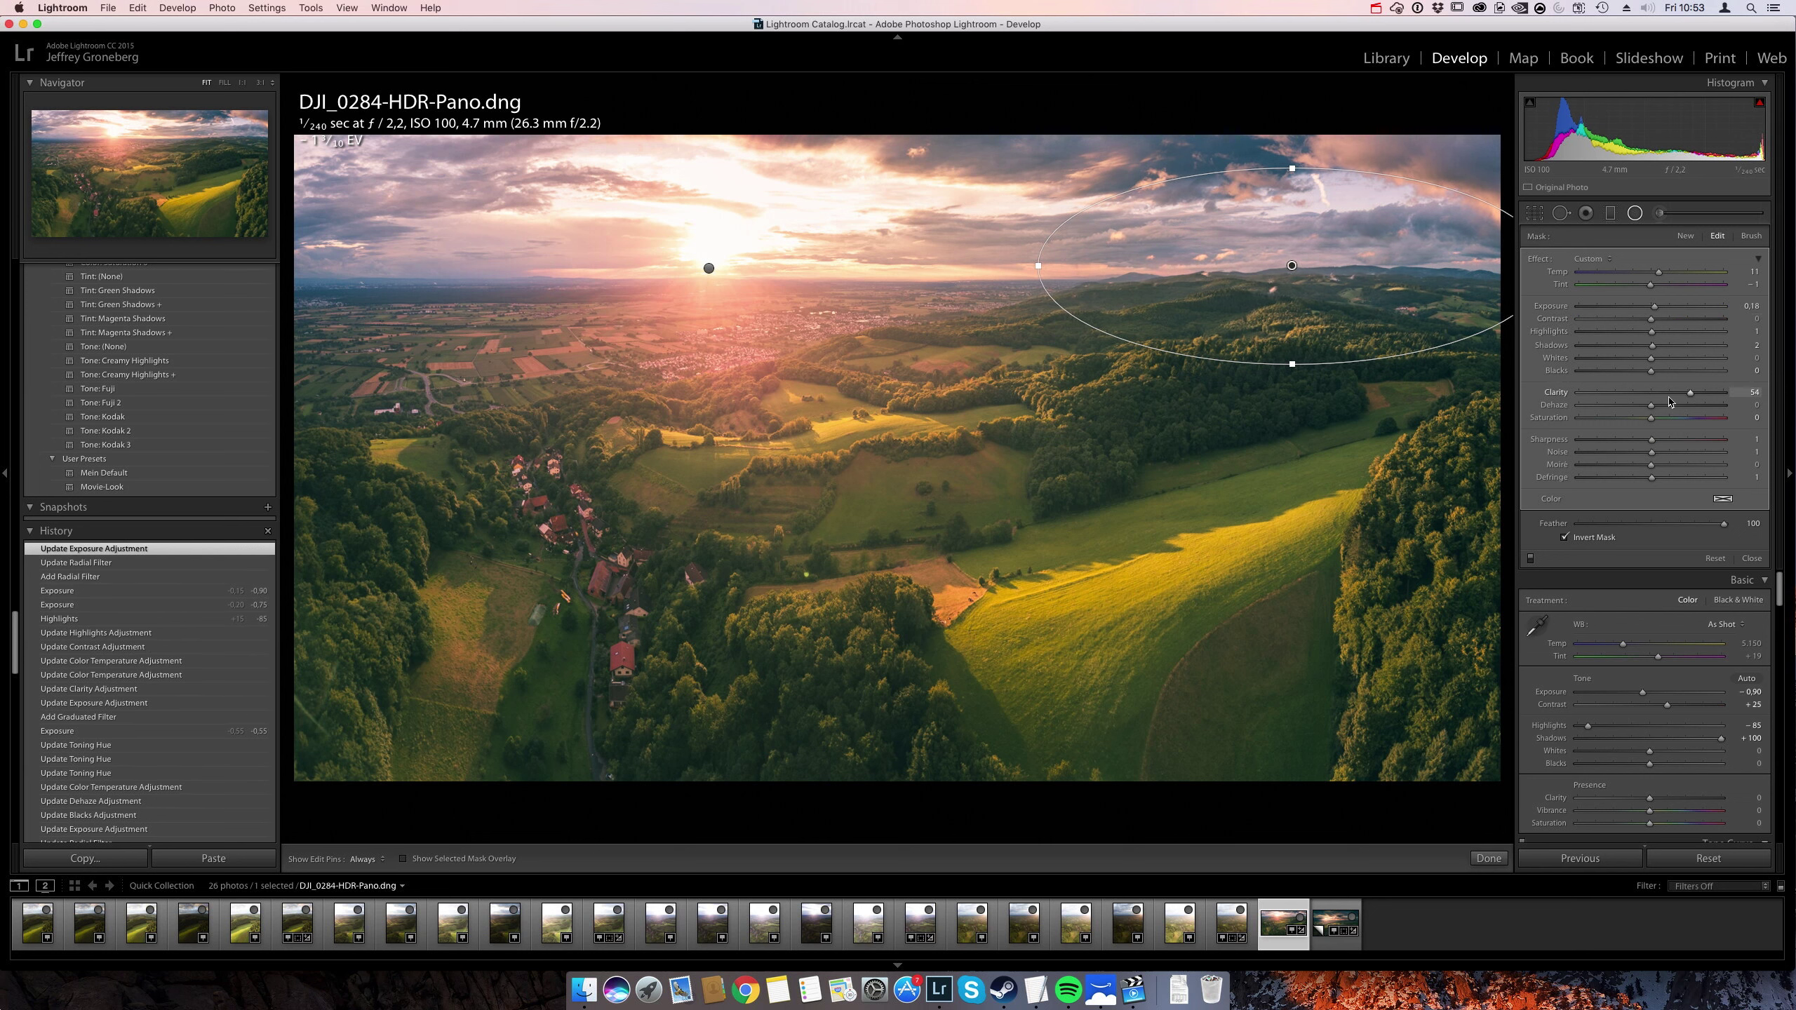
Set the distant-hills radial filter's clarity to 13 and shift the filter slightly toward the photo's upper right.
left_click(1661, 400)
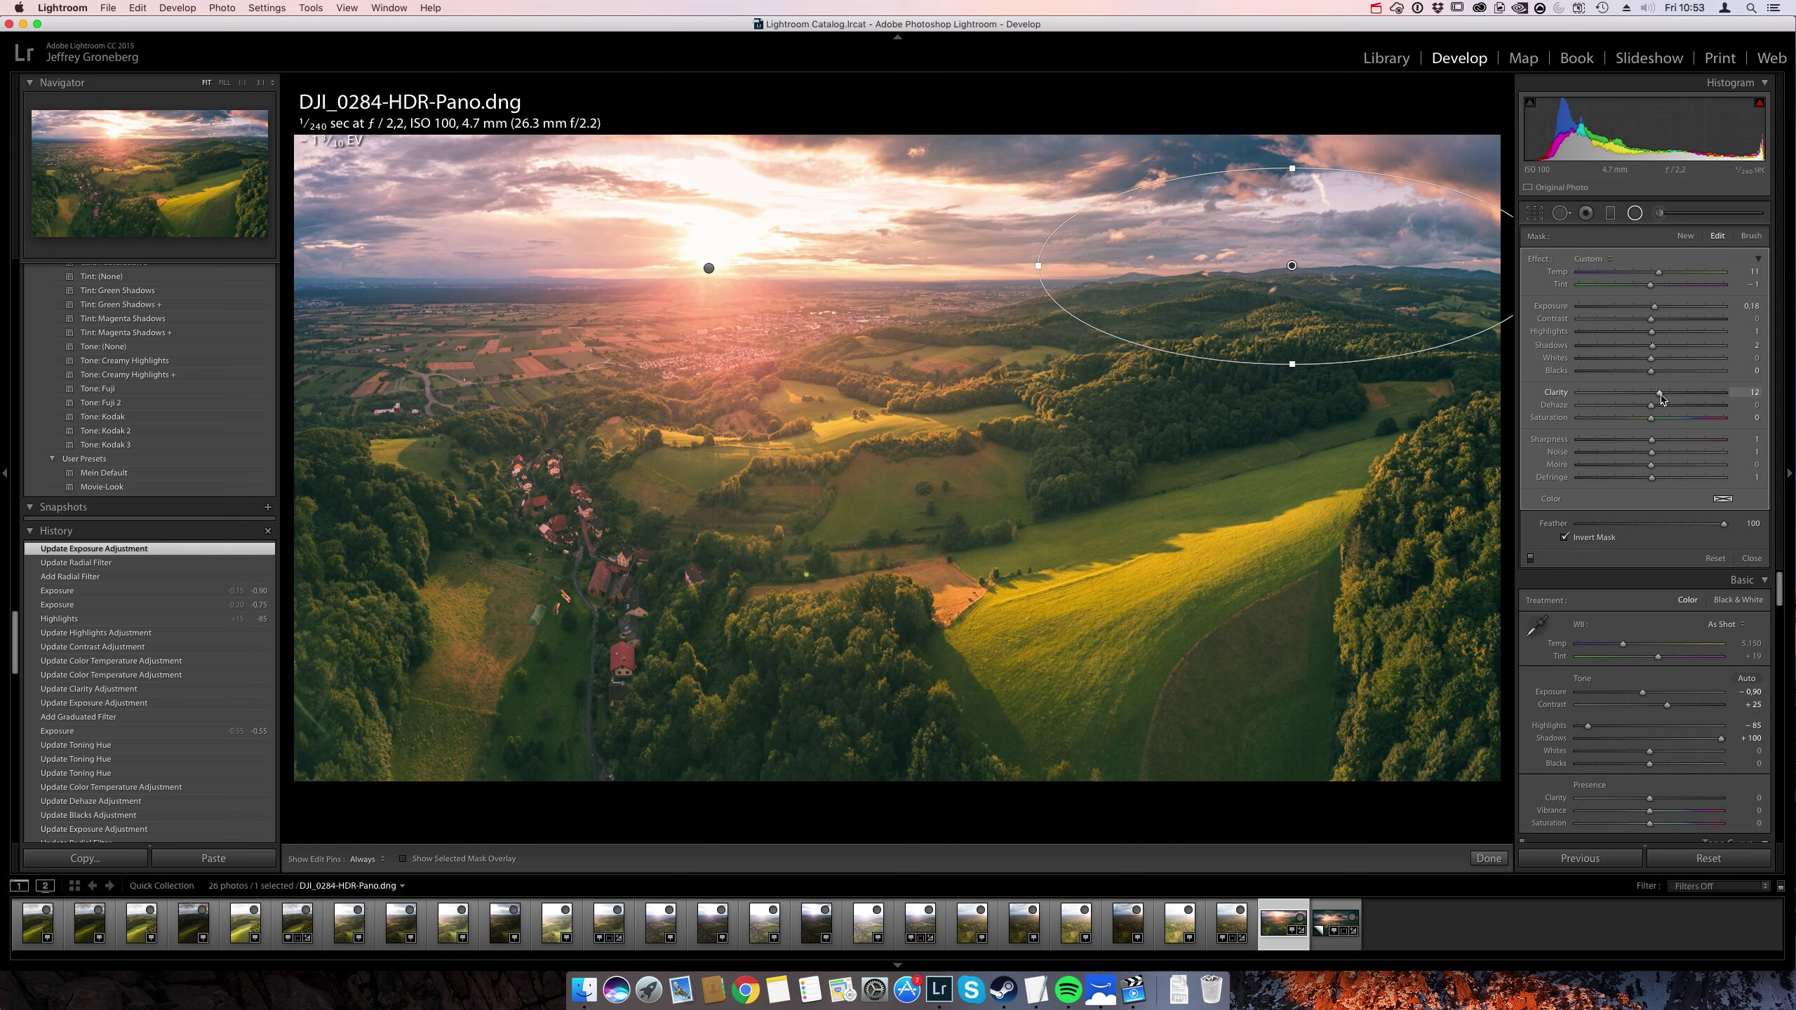
left_click_drag(1669, 399, 1662, 400)
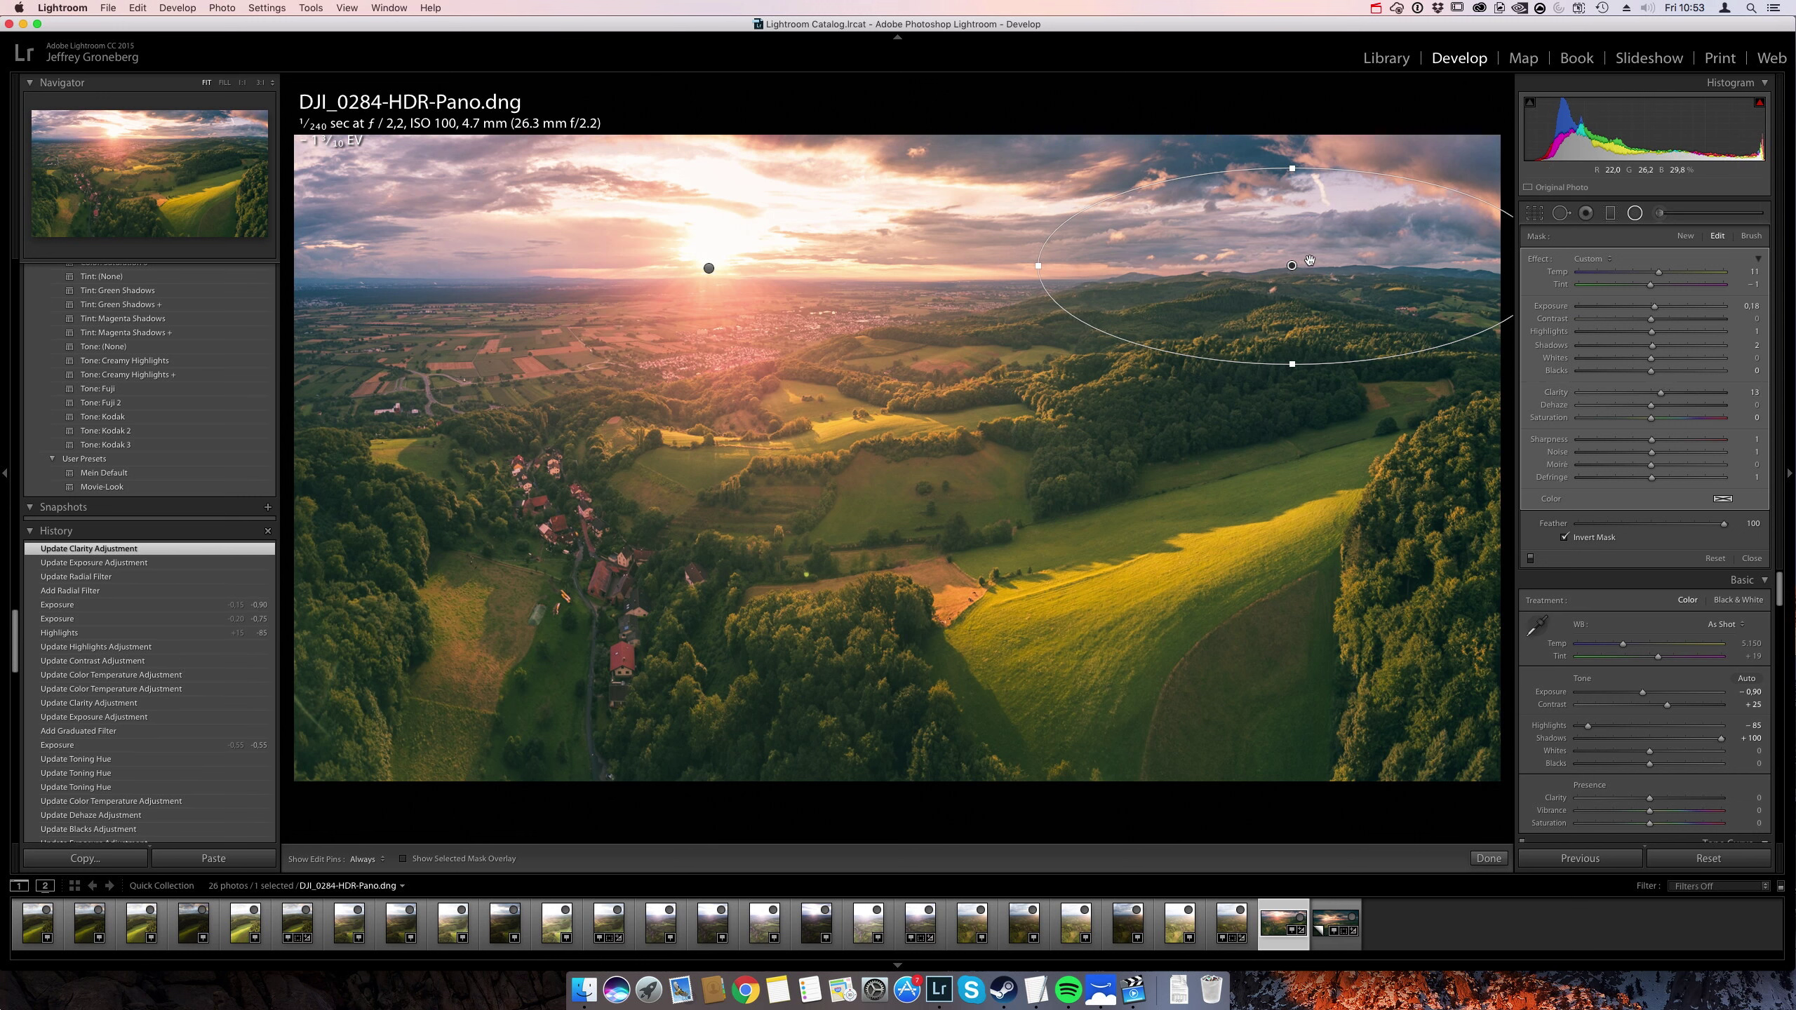
left_click_drag(1310, 260, 1323, 256)
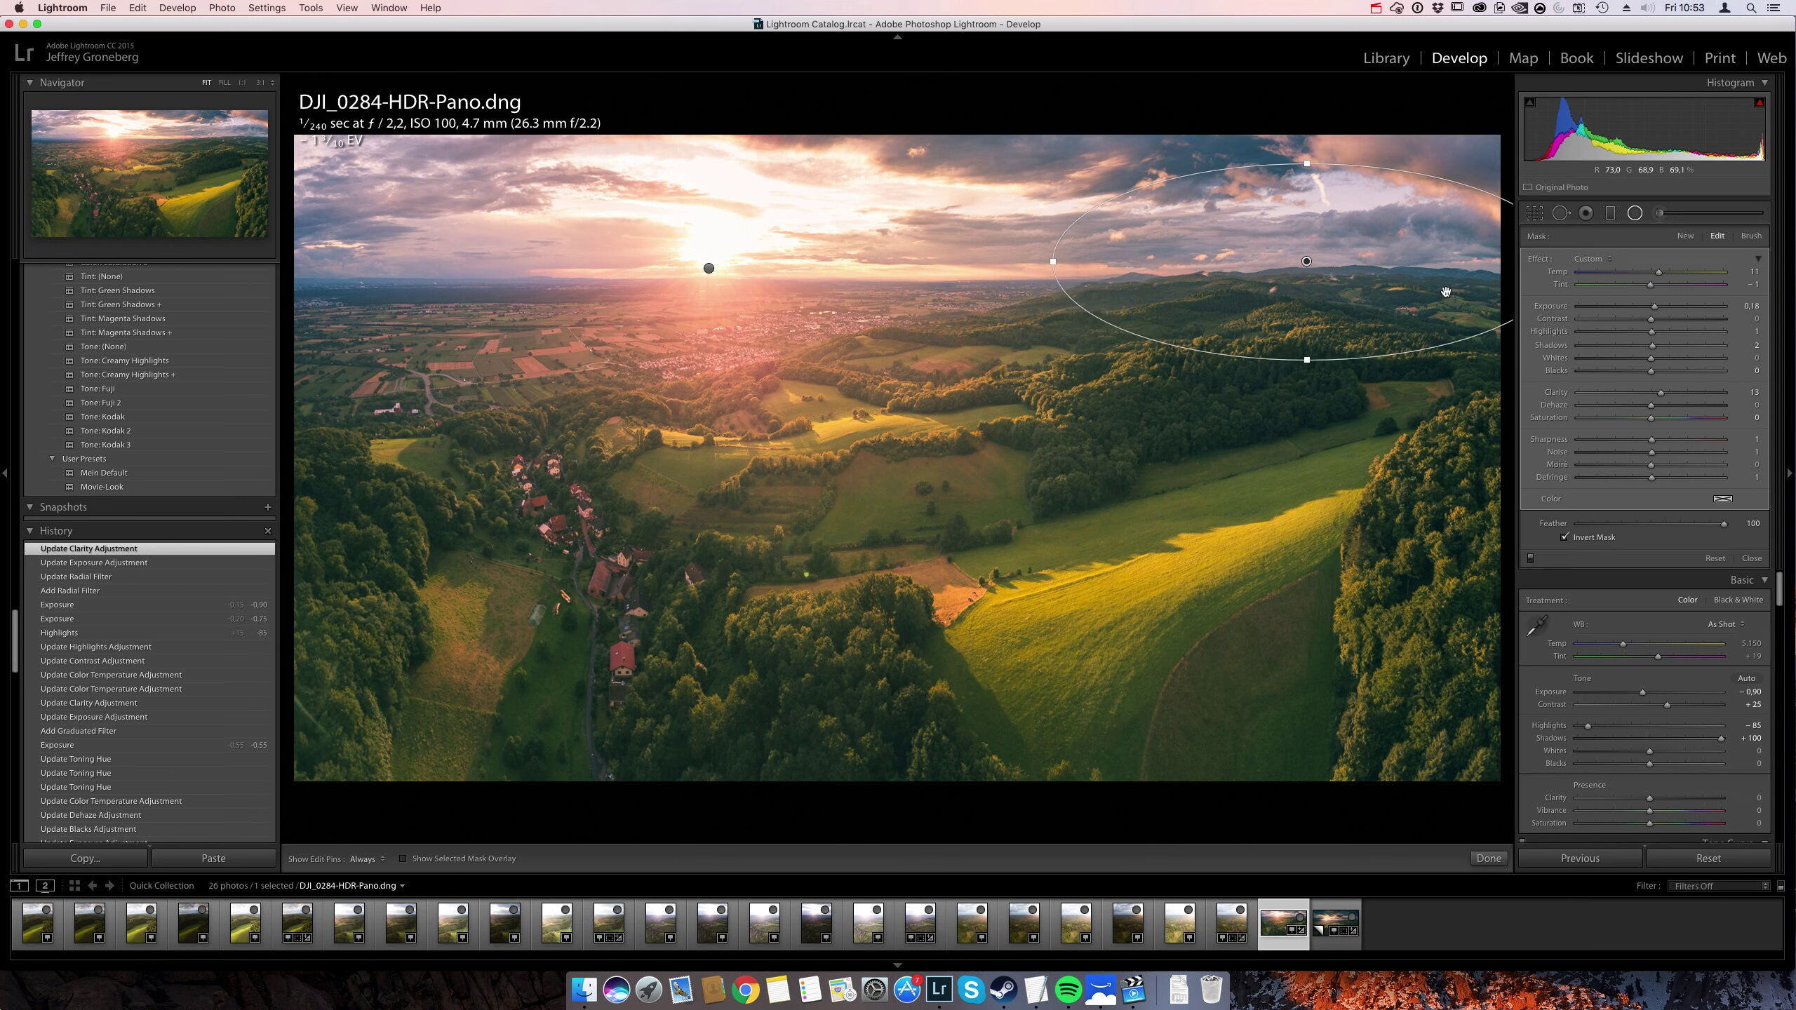
key("shift+m")
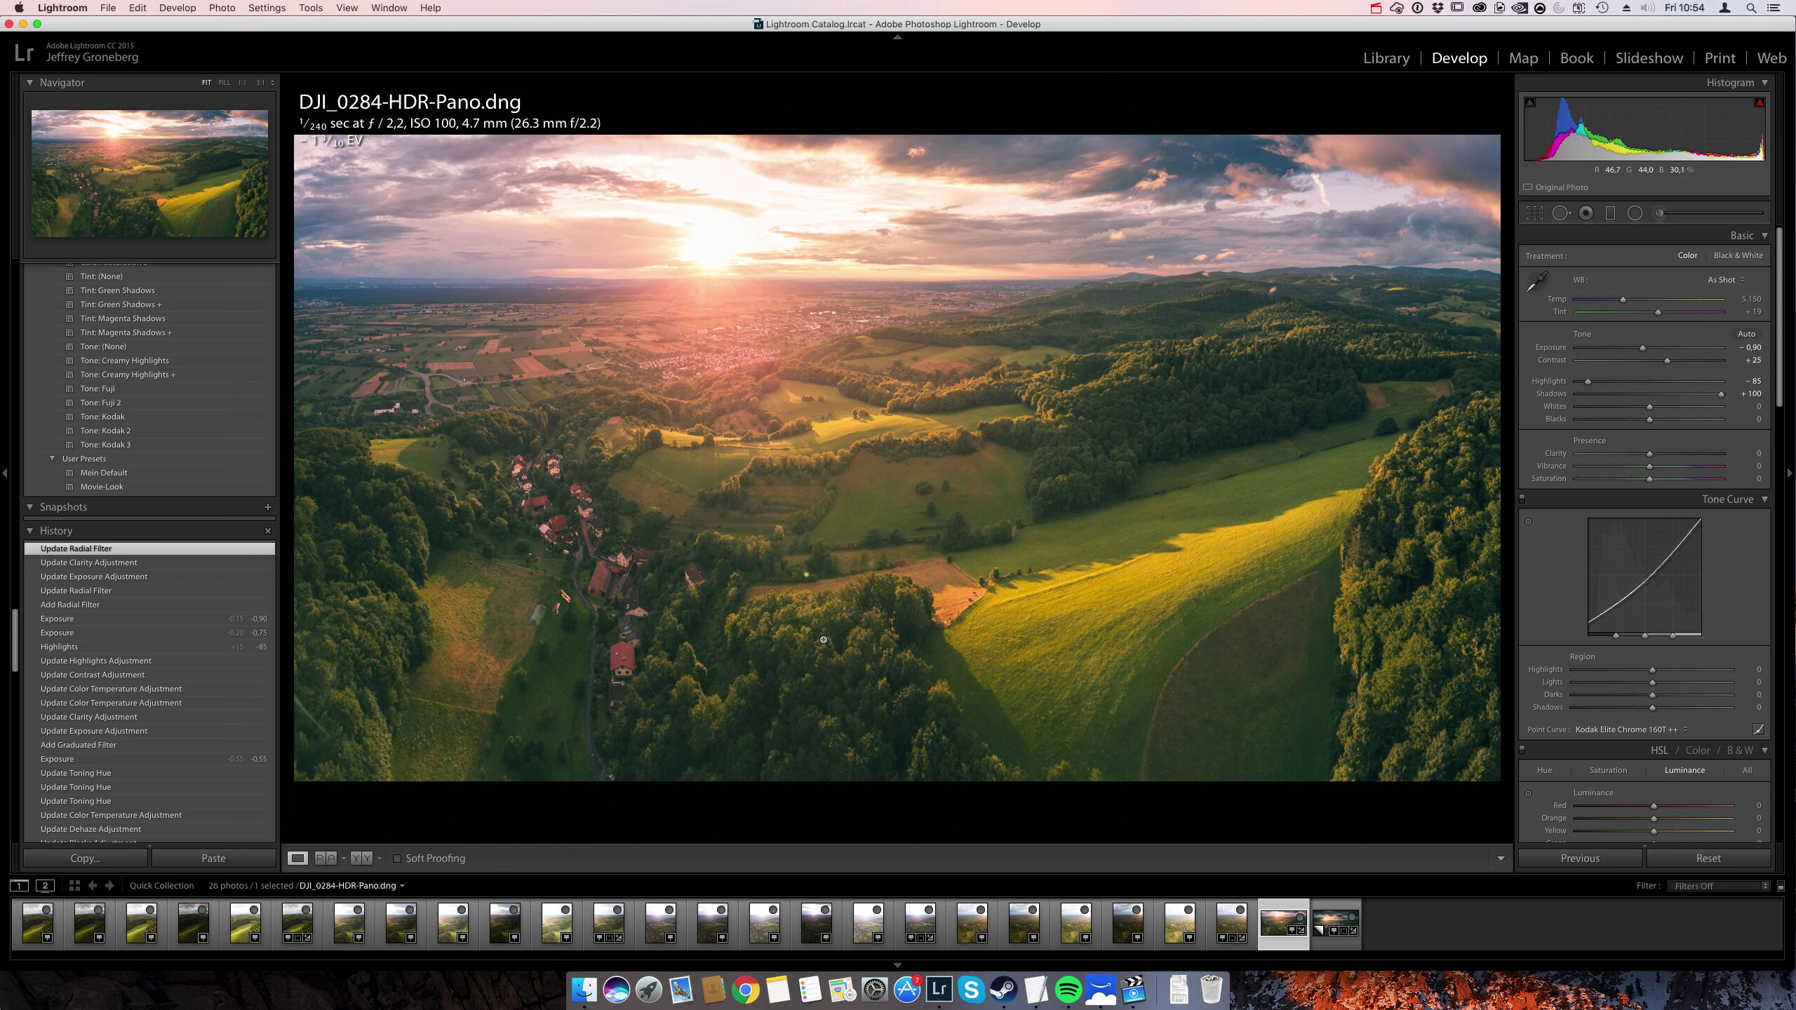
Add a radial filter over the large sunlit meadow, tilted to follow the slope and centred on the bright grass.
left_click(1635, 213)
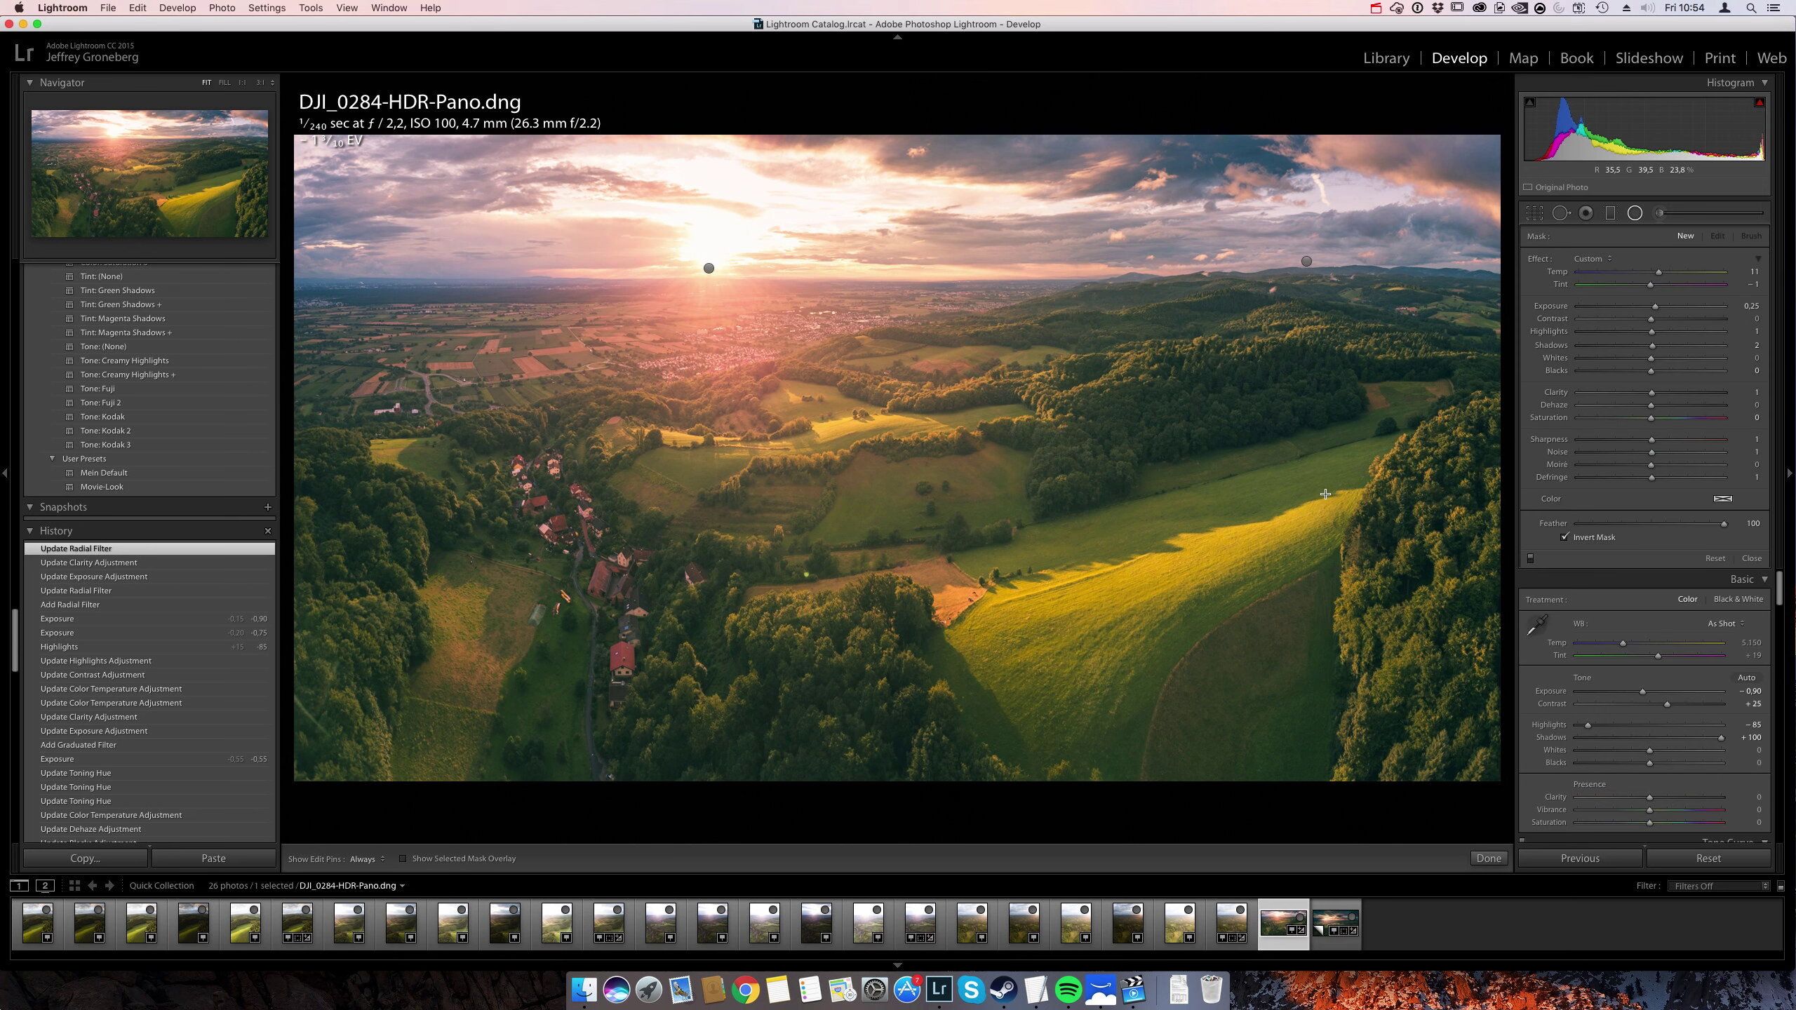
left_click_drag(993, 731, 983, 654)
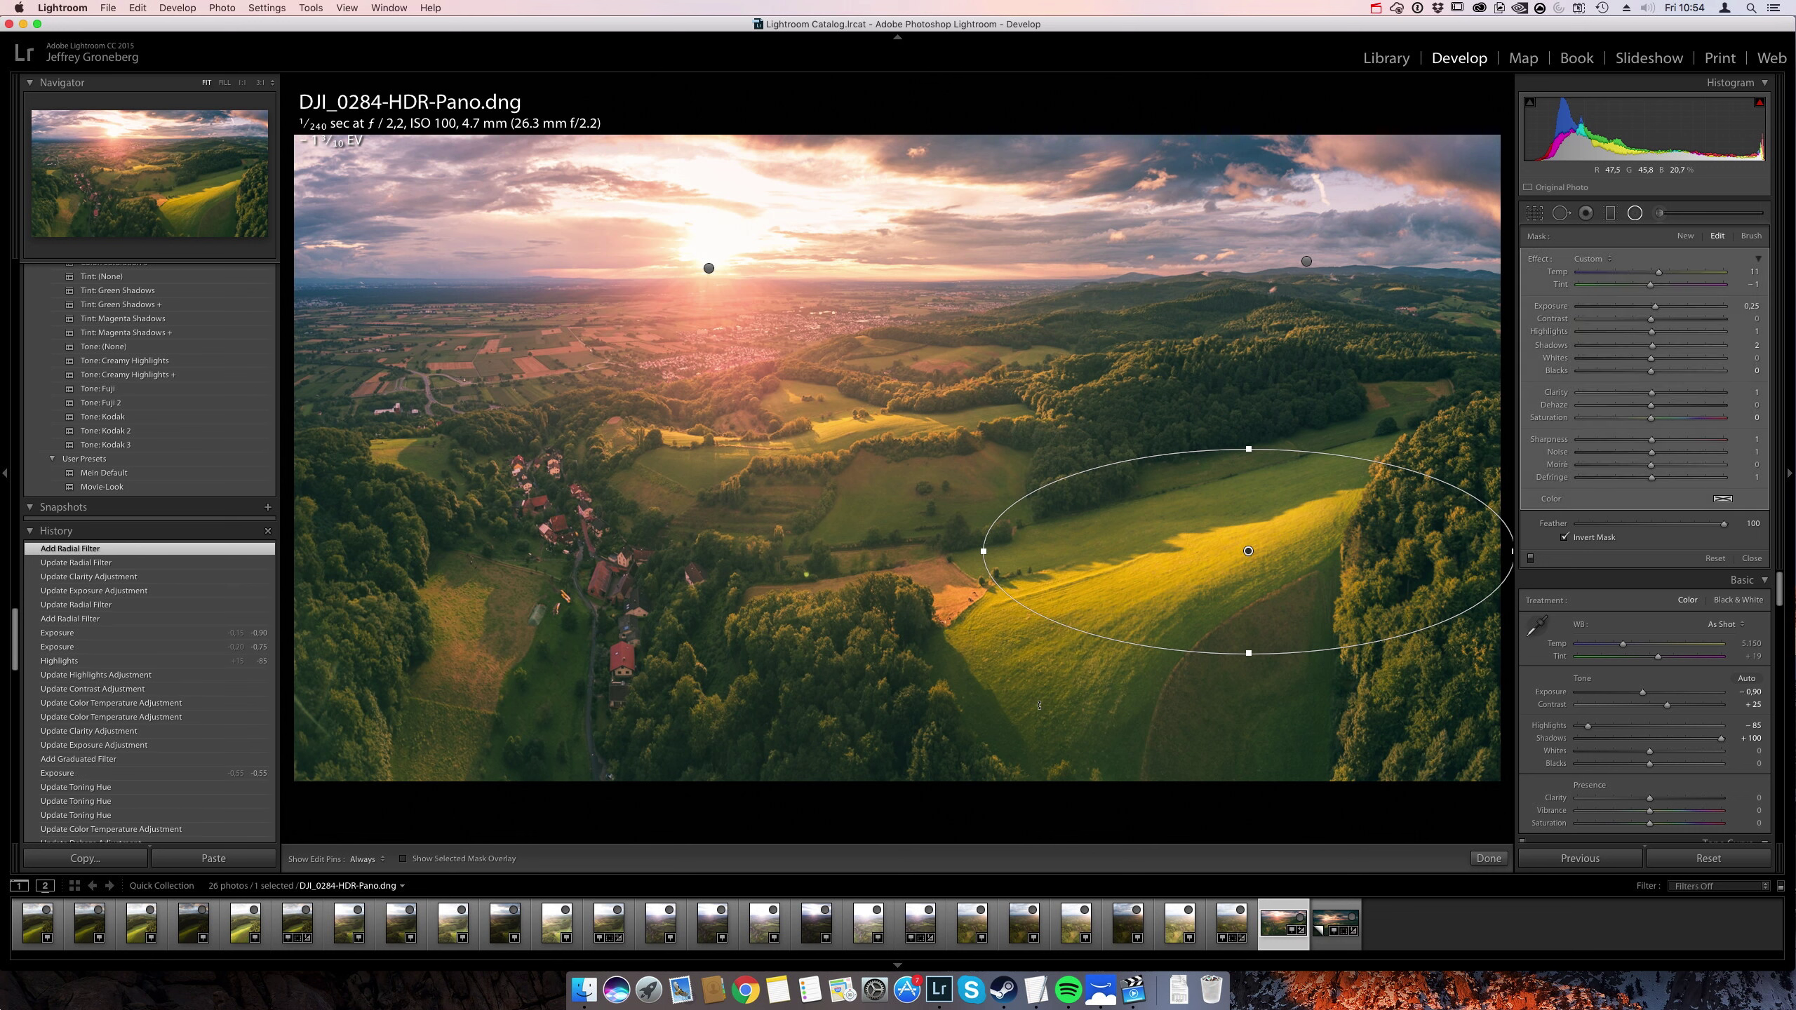
left_click_drag(1039, 705, 1041, 722)
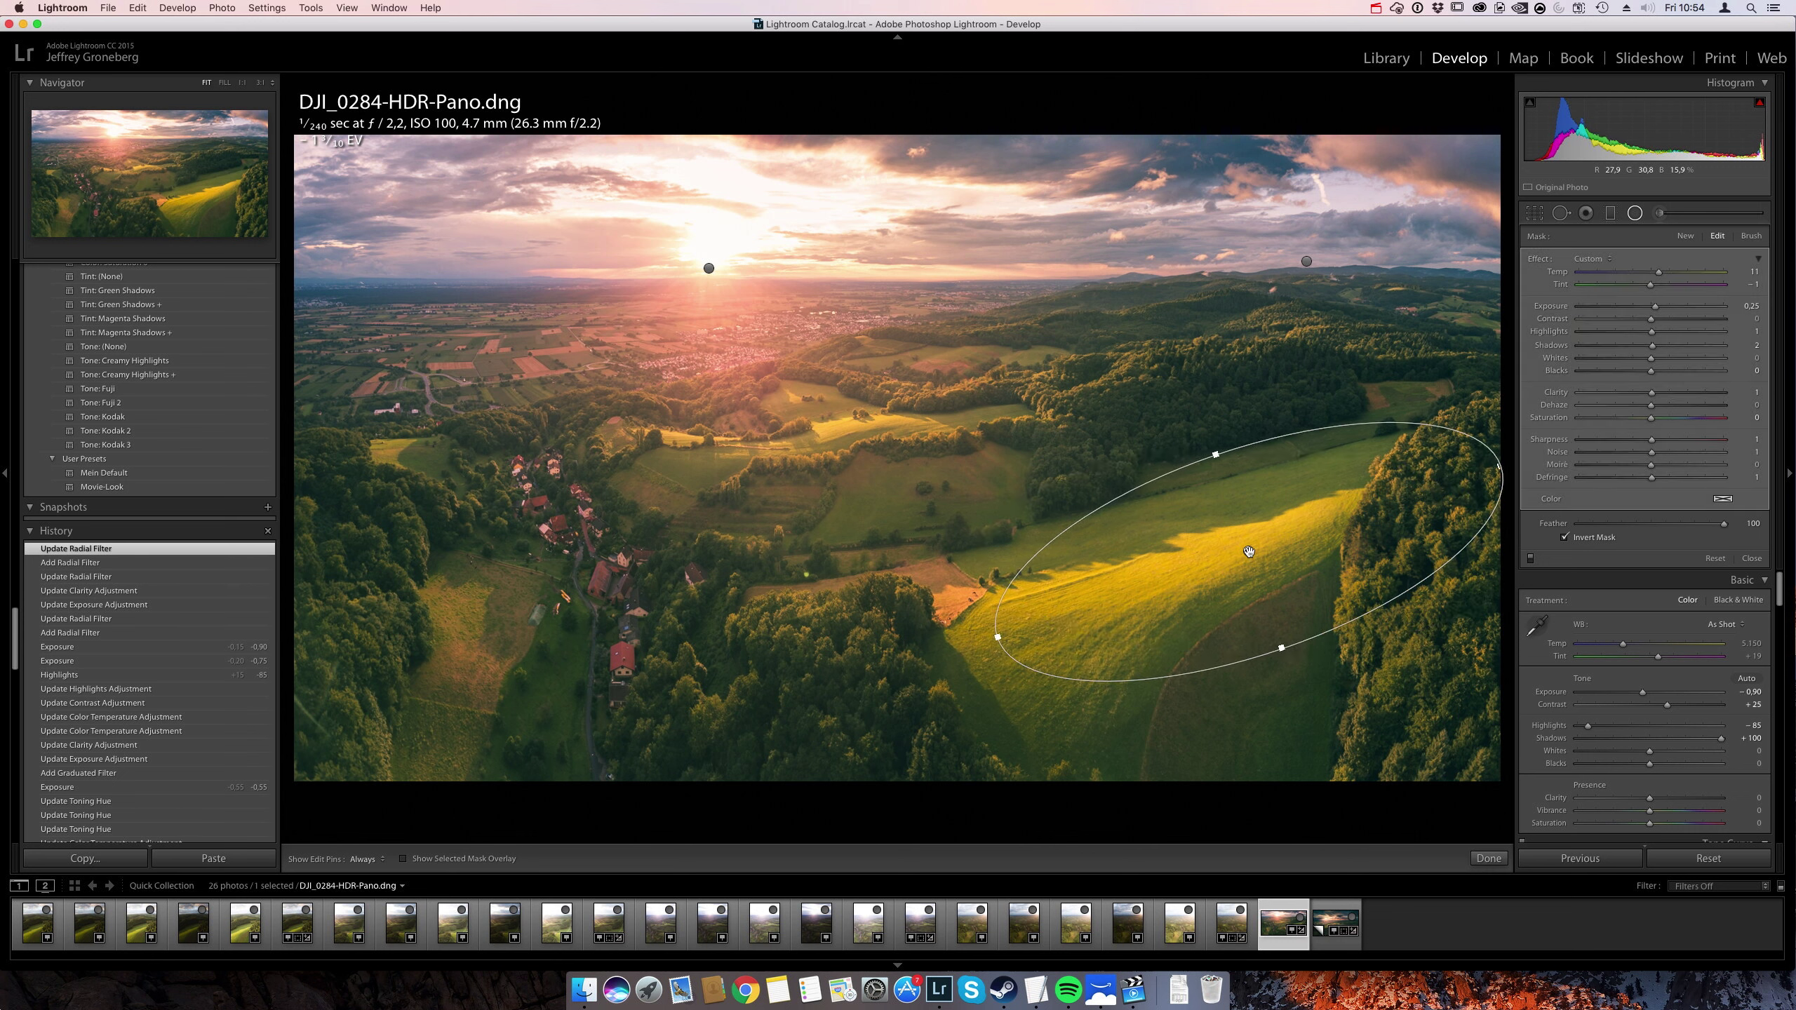
left_click_drag(1145, 625, 1050, 669)
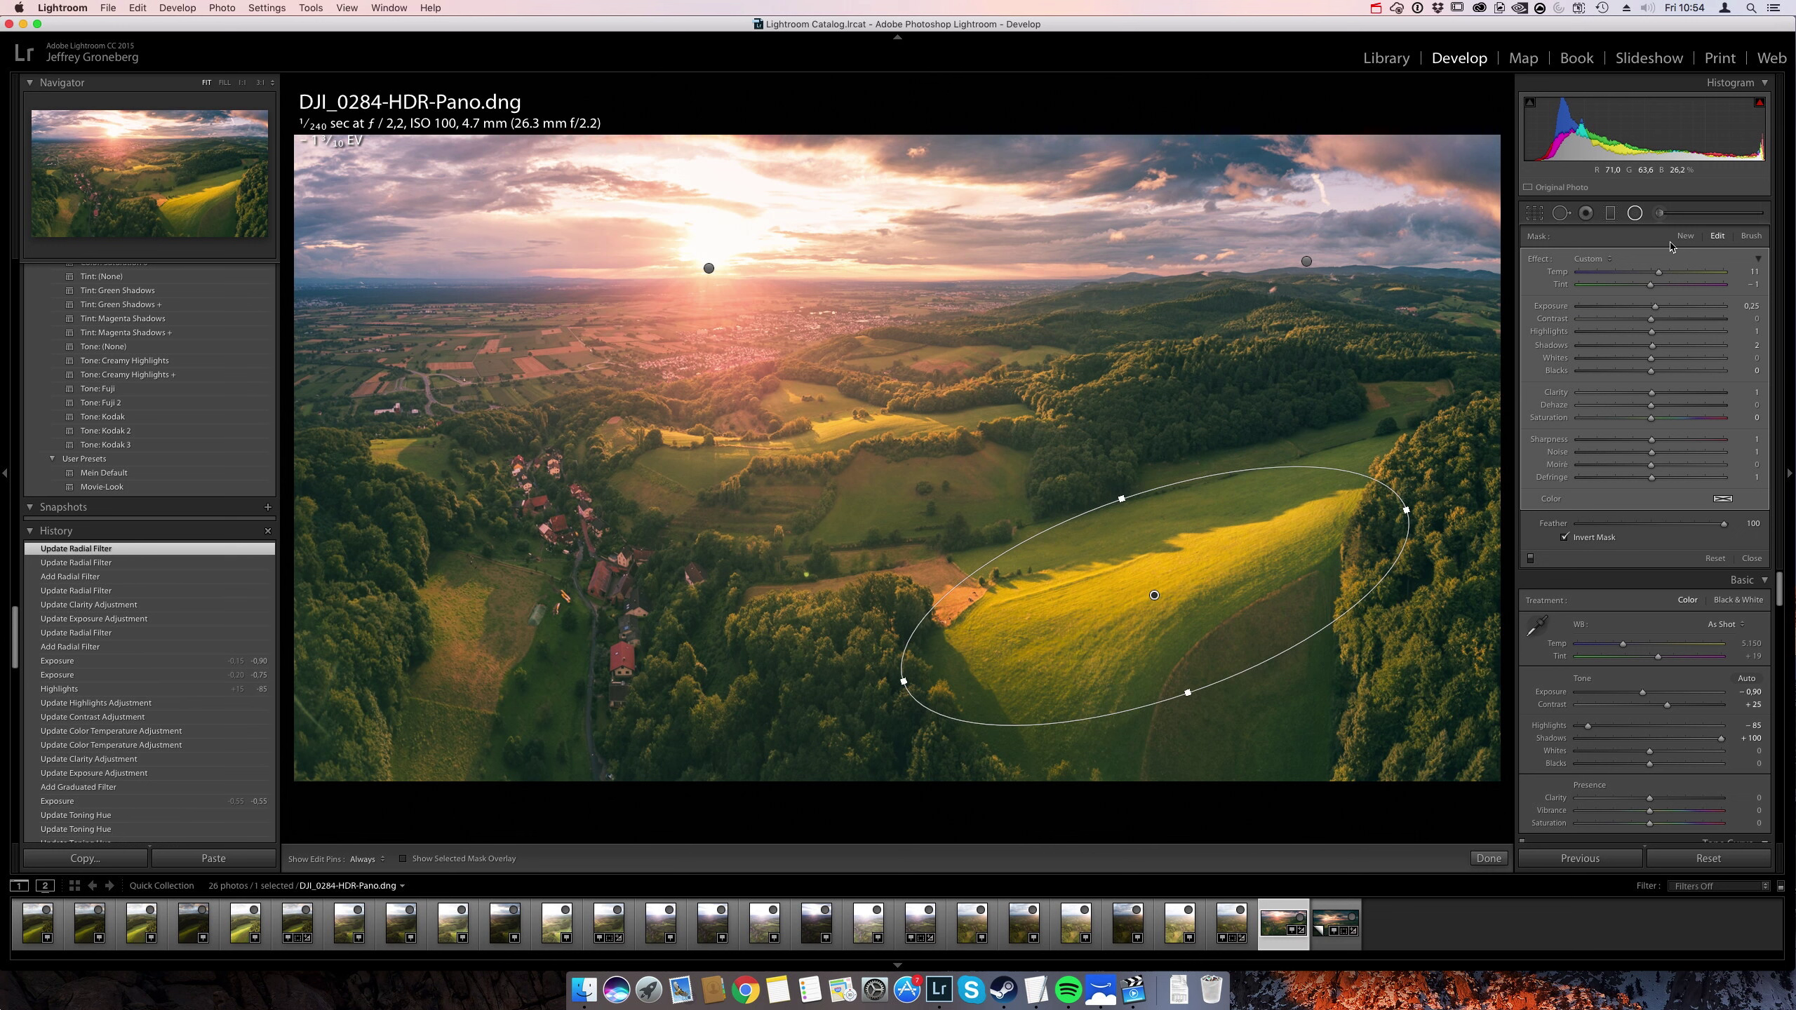
Set the meadow radial filter's exposure to 0.56, clarity to 18 and temperature to 19.
left_click_drag(1656, 316, 1663, 312)
left_click_drag(1651, 394, 1665, 398)
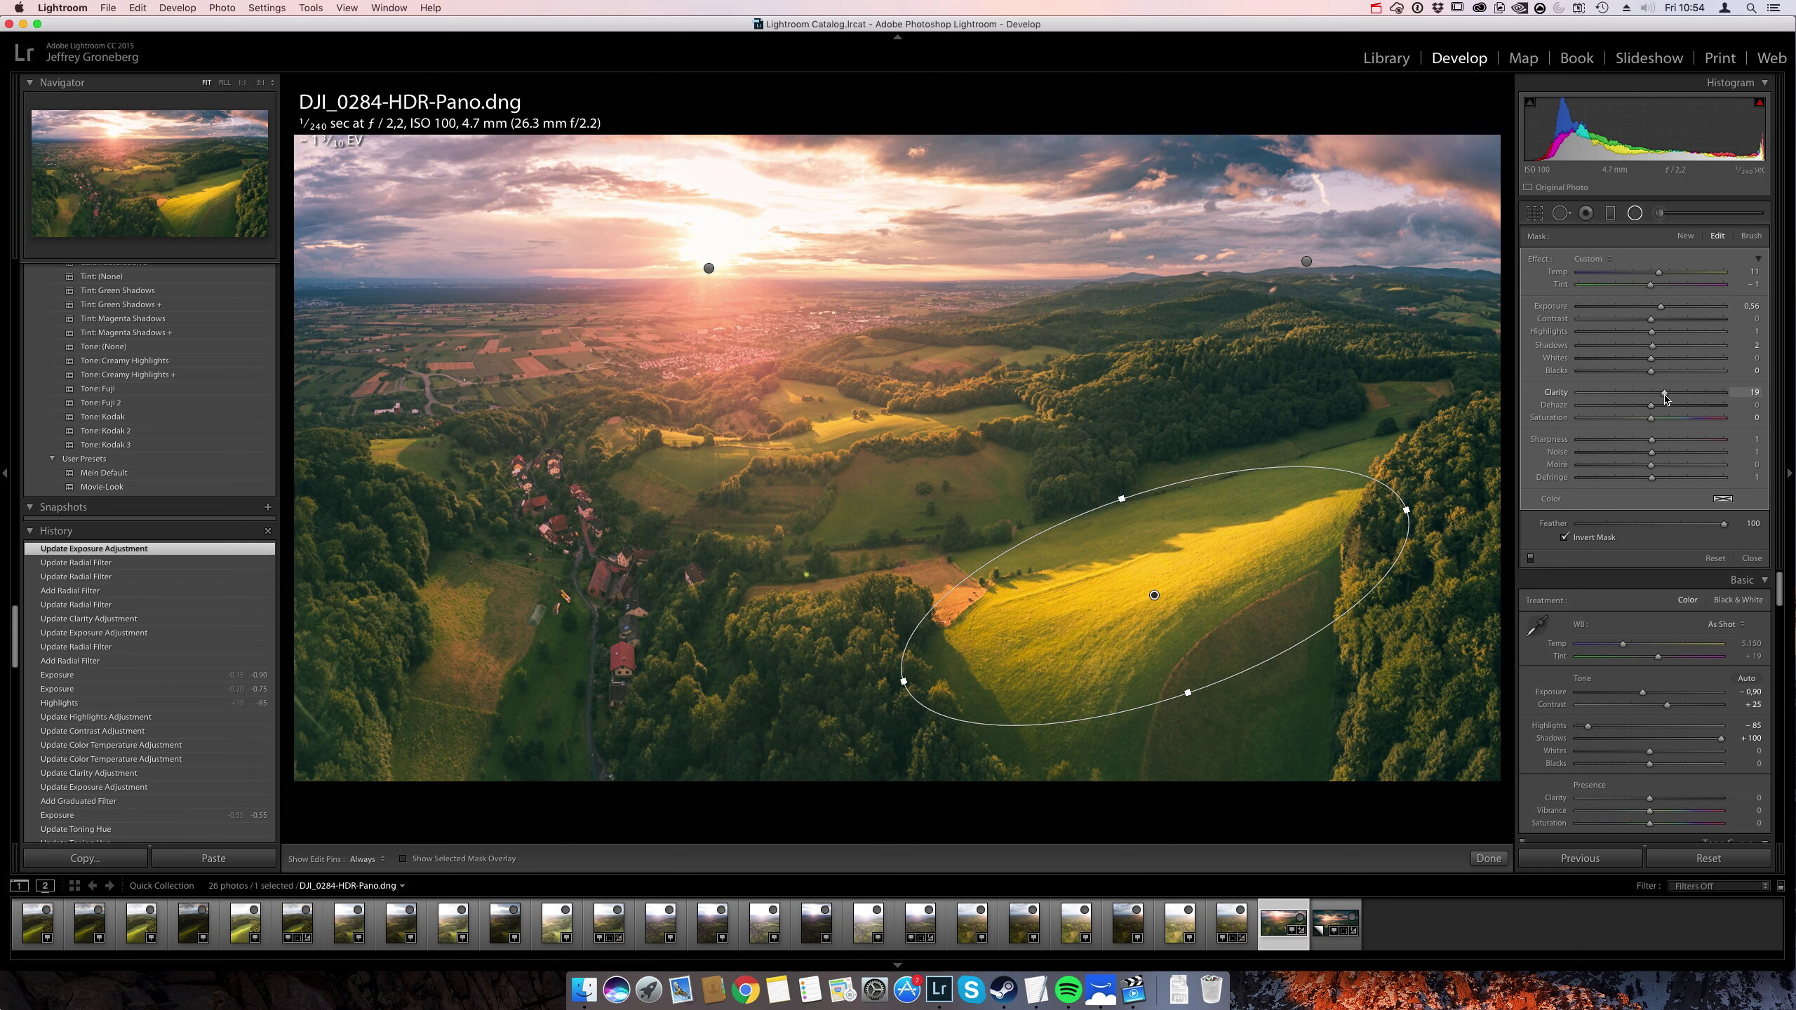
left_click_drag(1666, 400, 1658, 400)
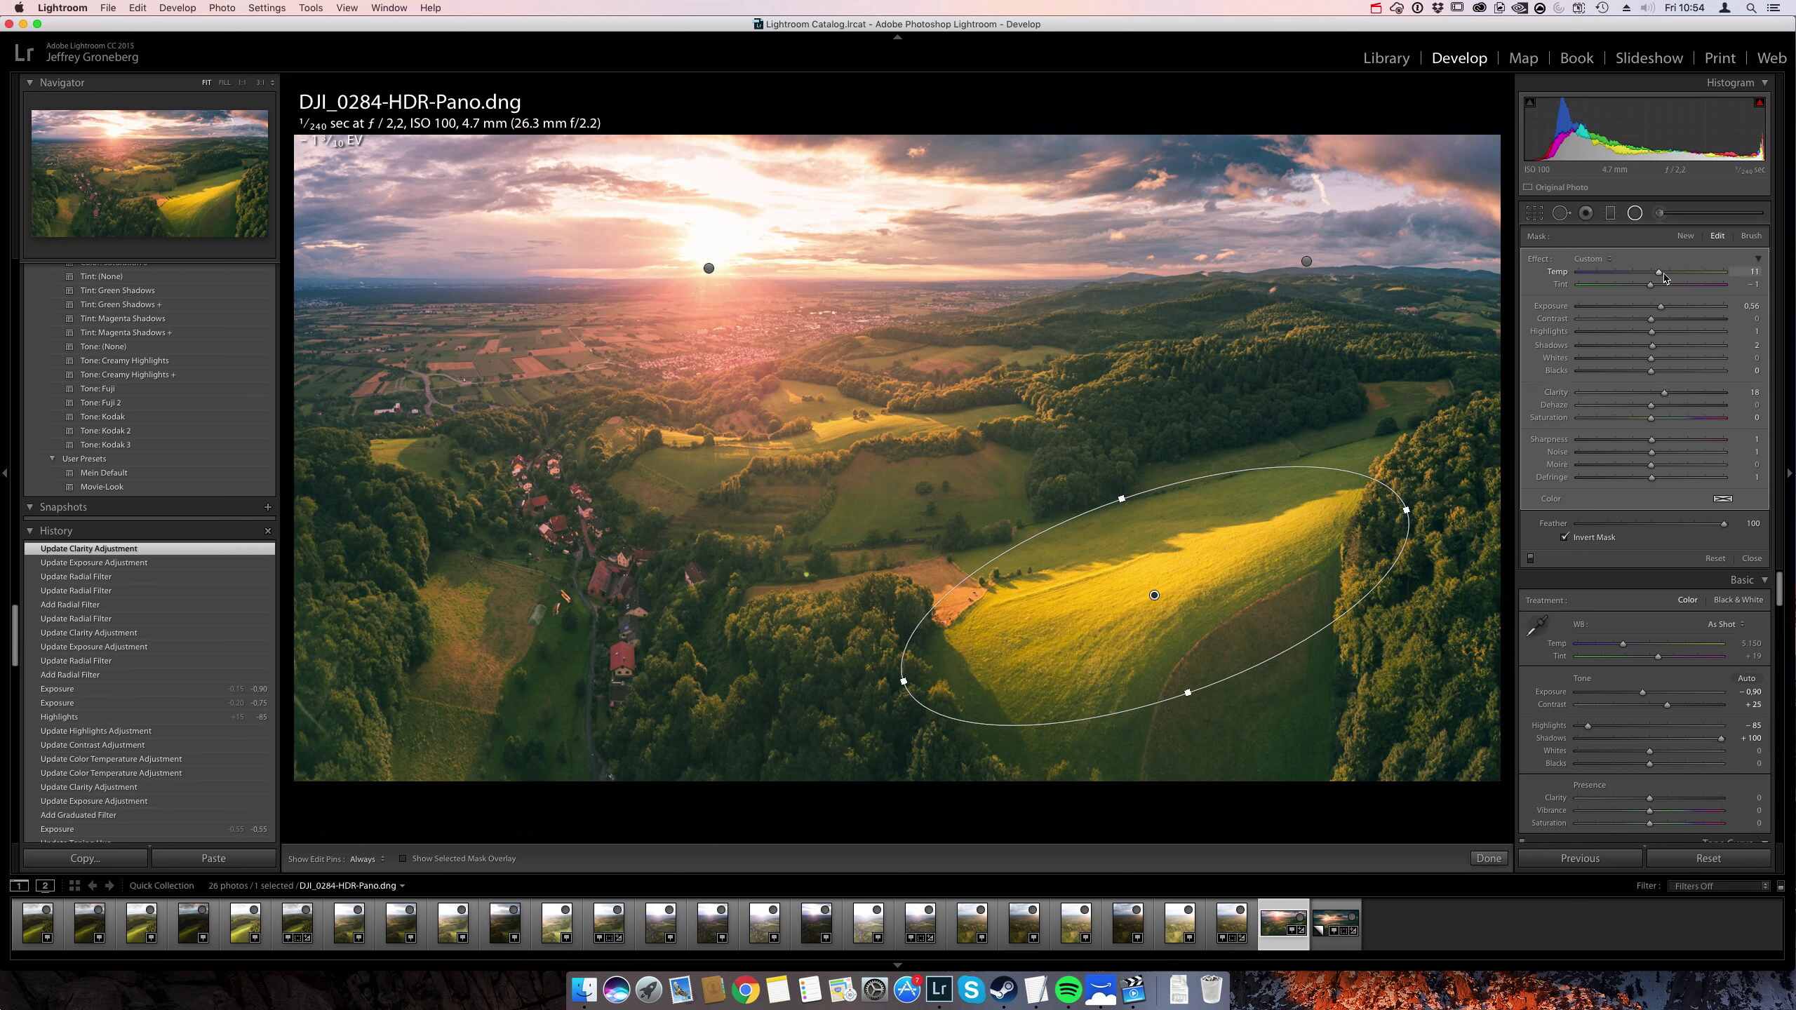
left_click_drag(1683, 281, 1670, 280)
Duplicate the meadow radial filter onto the lit fields in mid-valley, and flatten, shorten and tilt it to fit them.
left_click_drag(1154, 597, 818, 428, "alt+super")
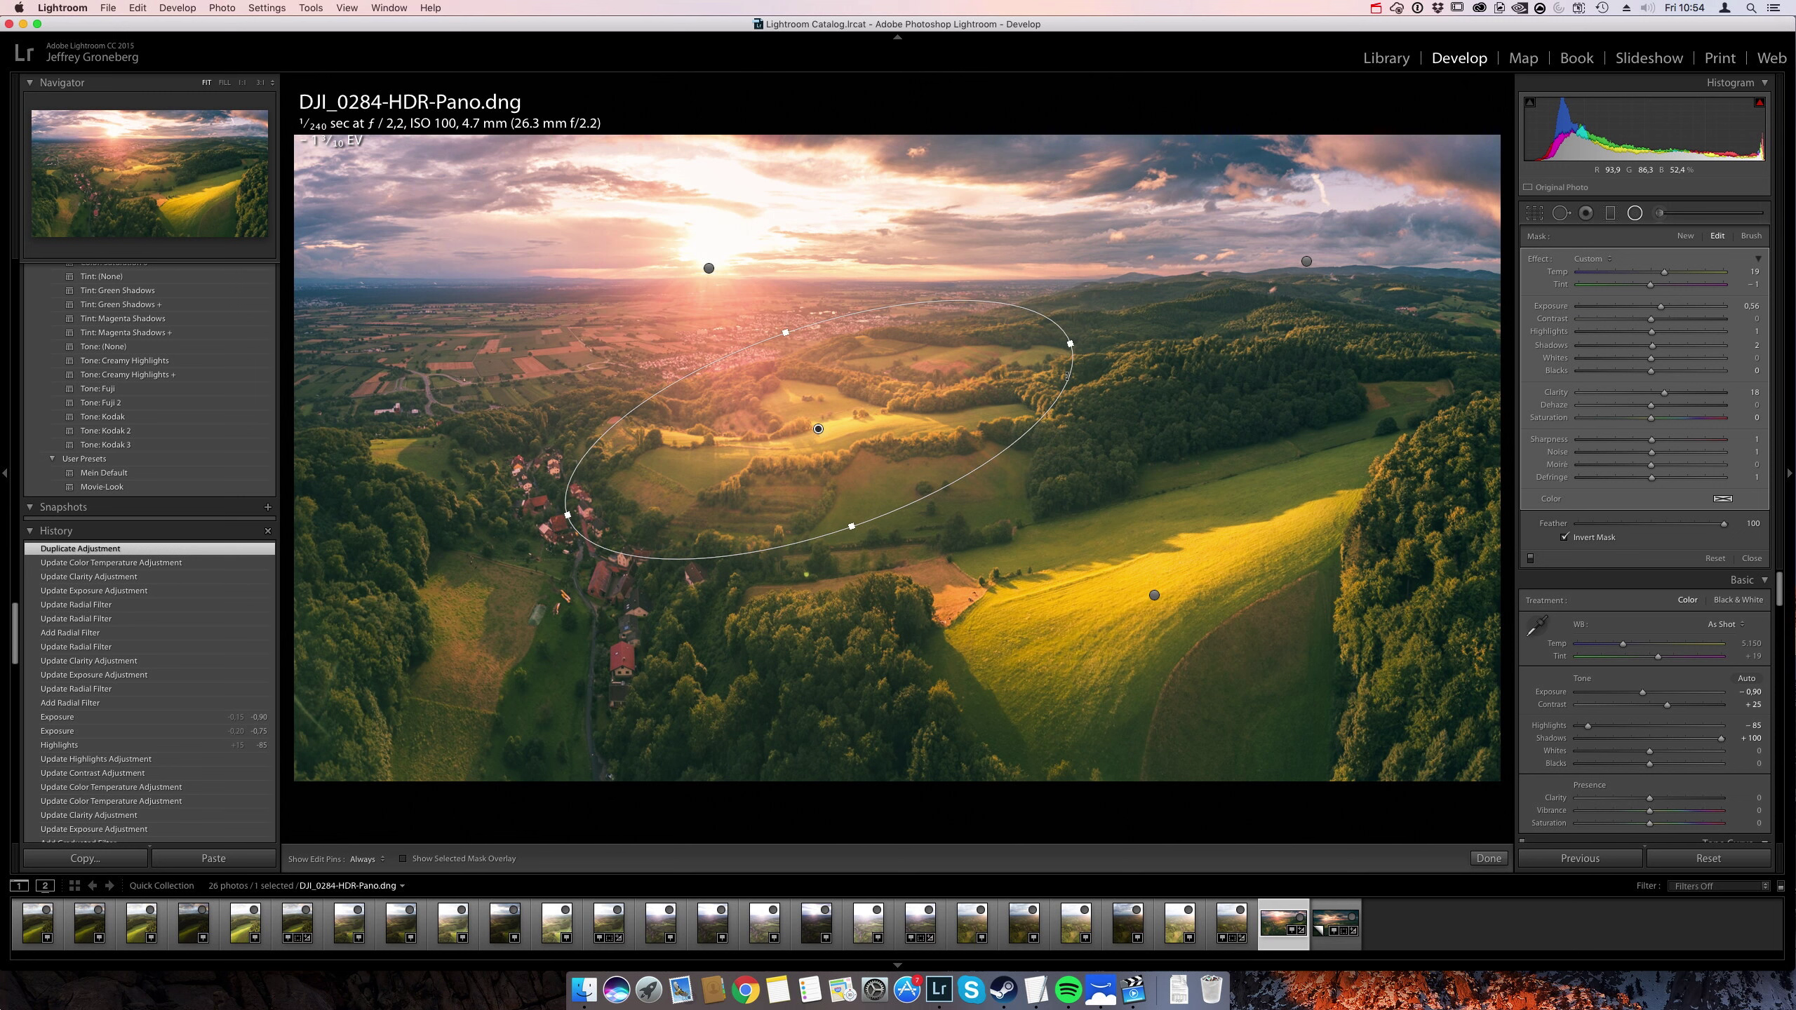
left_click_drag(1067, 374, 1077, 397)
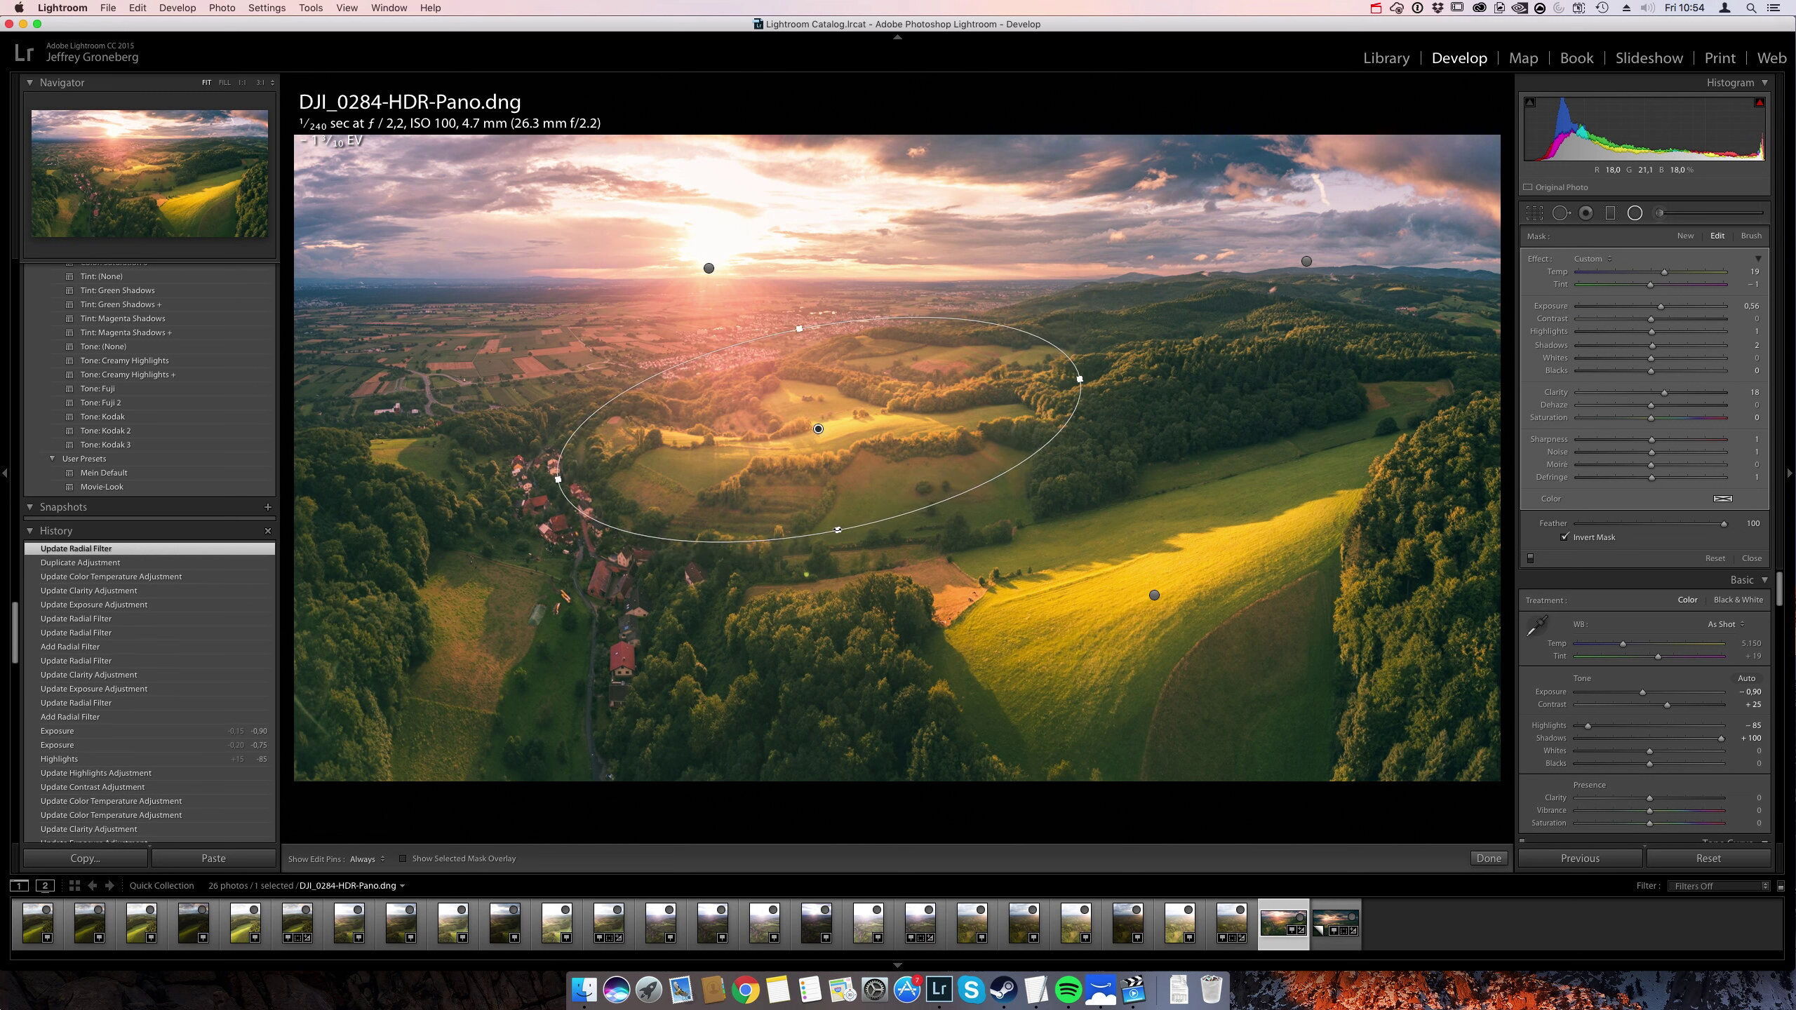
left_click_drag(839, 530, 828, 476)
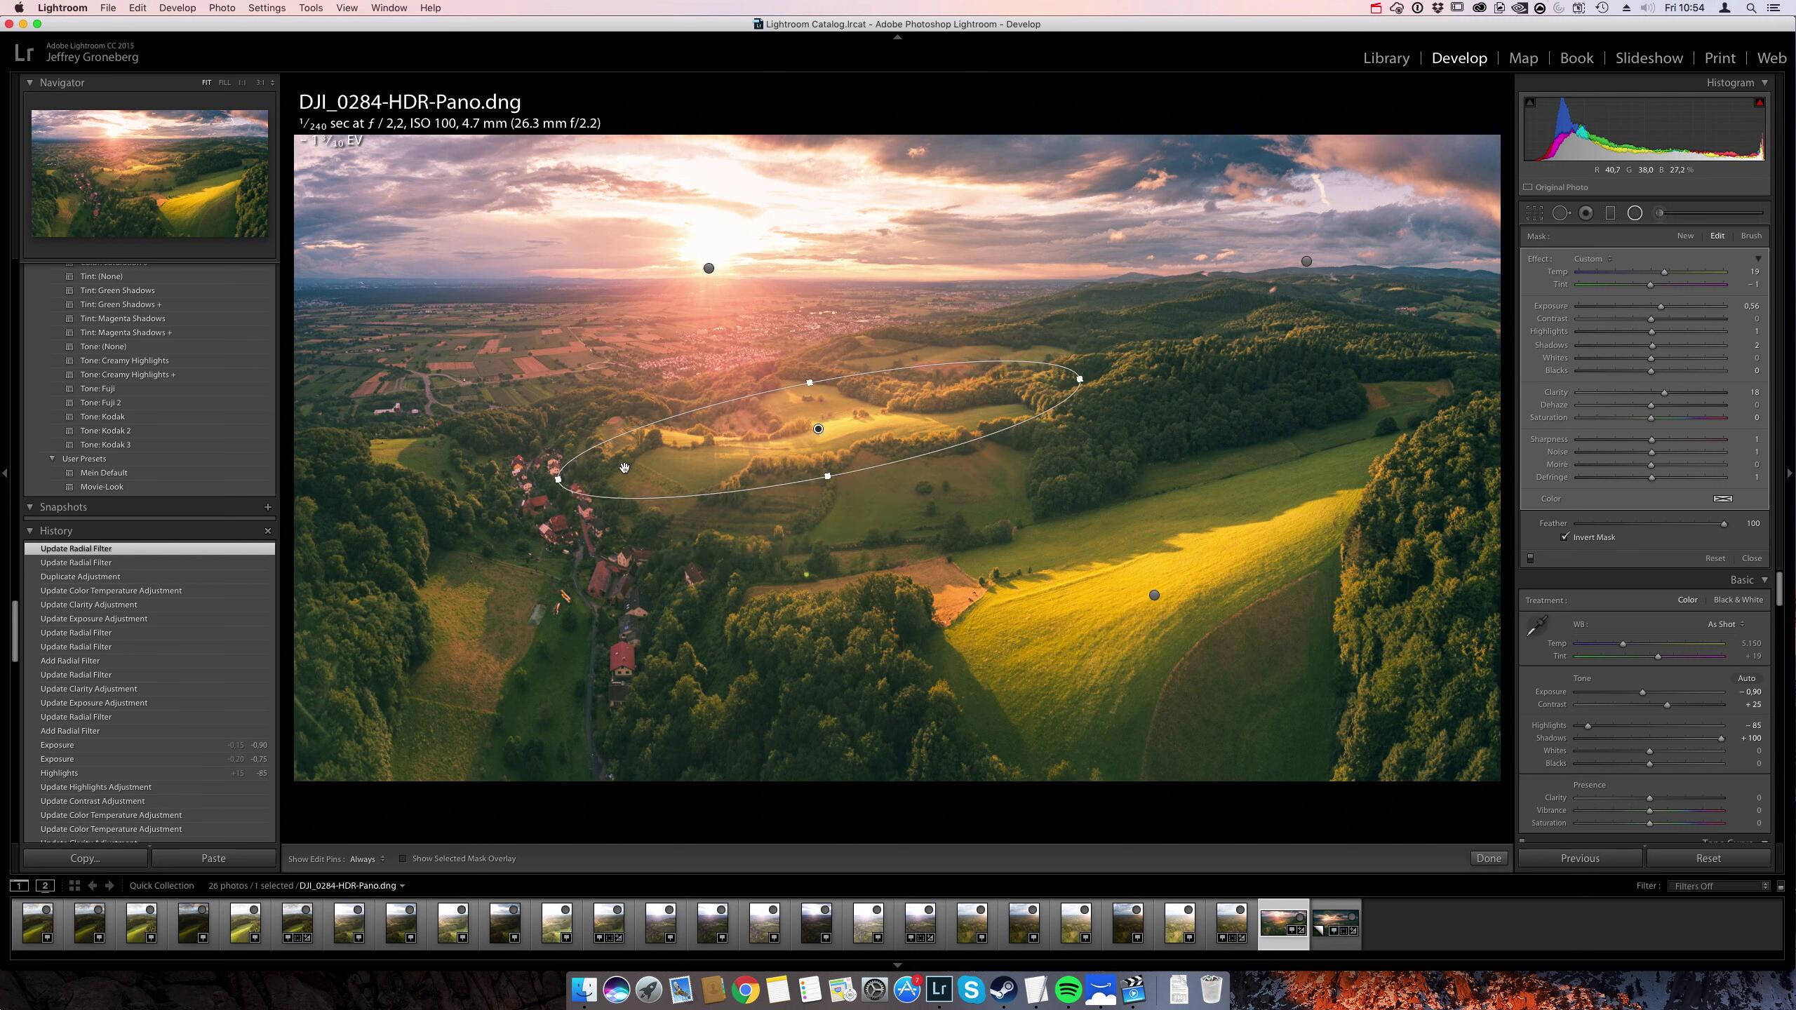
left_click_drag(559, 479, 618, 468)
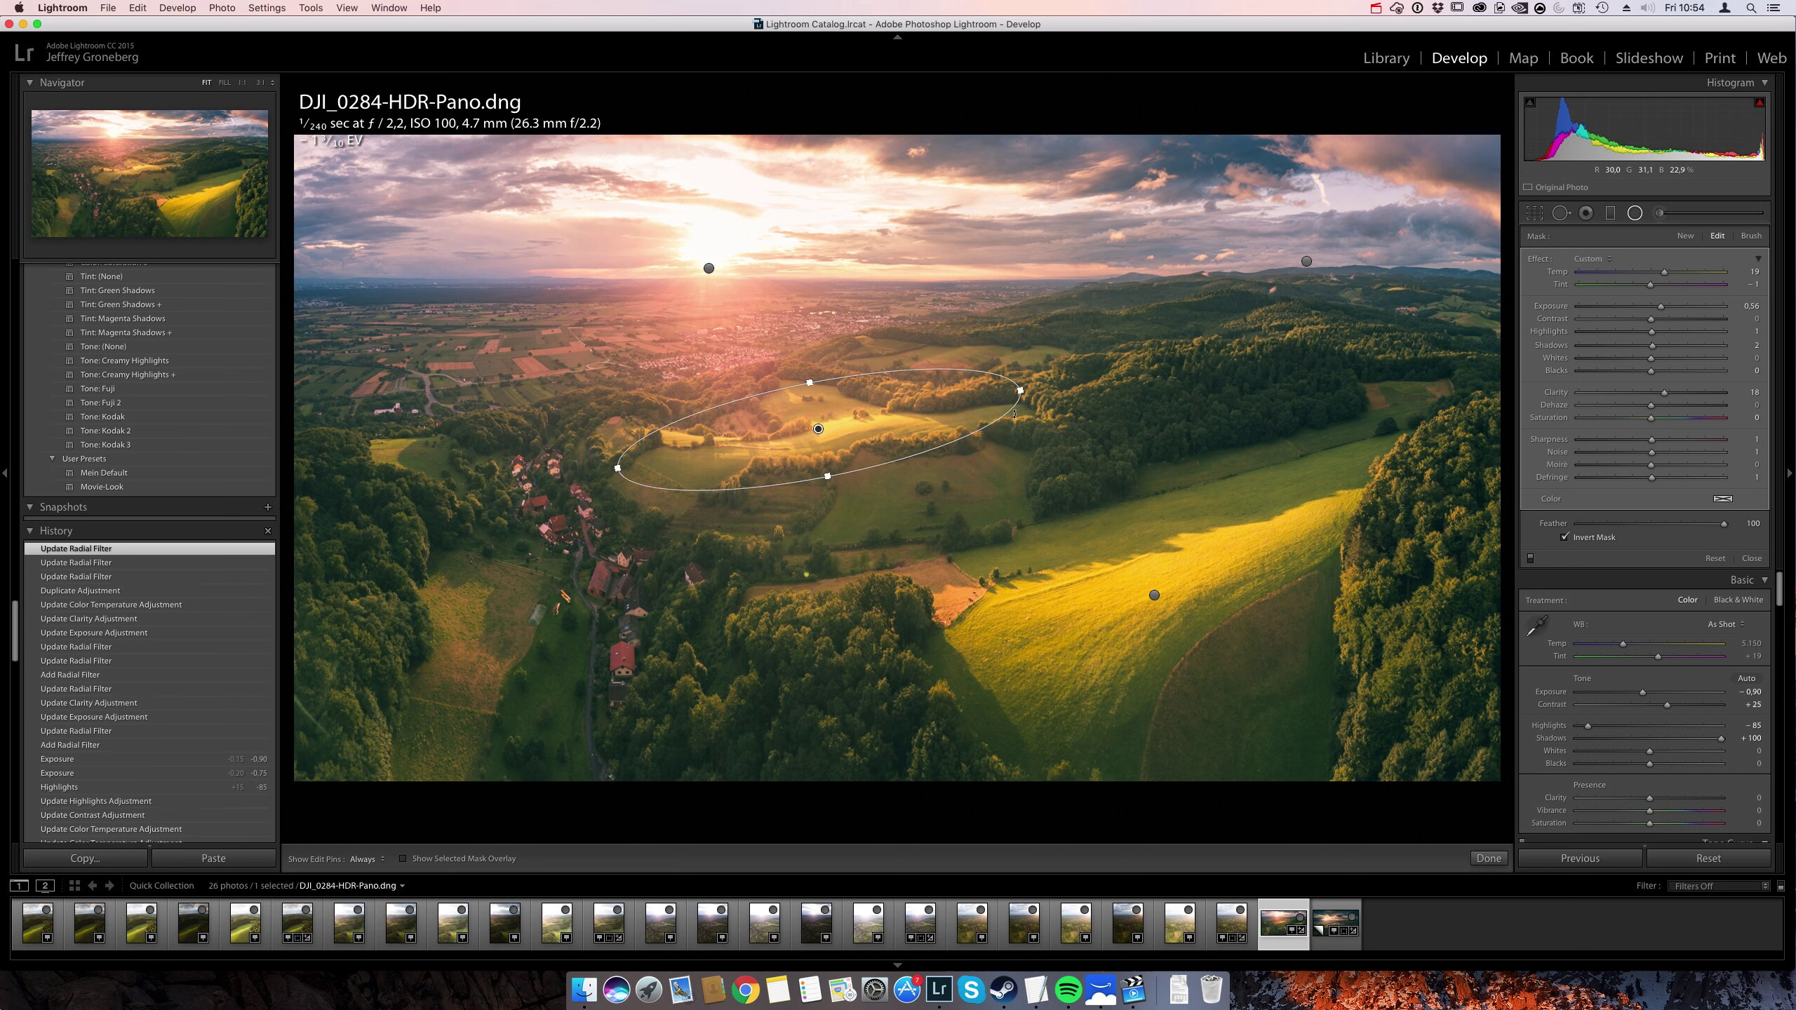
left_click_drag(1015, 417, 1015, 418)
left_click_drag(818, 428, 825, 419)
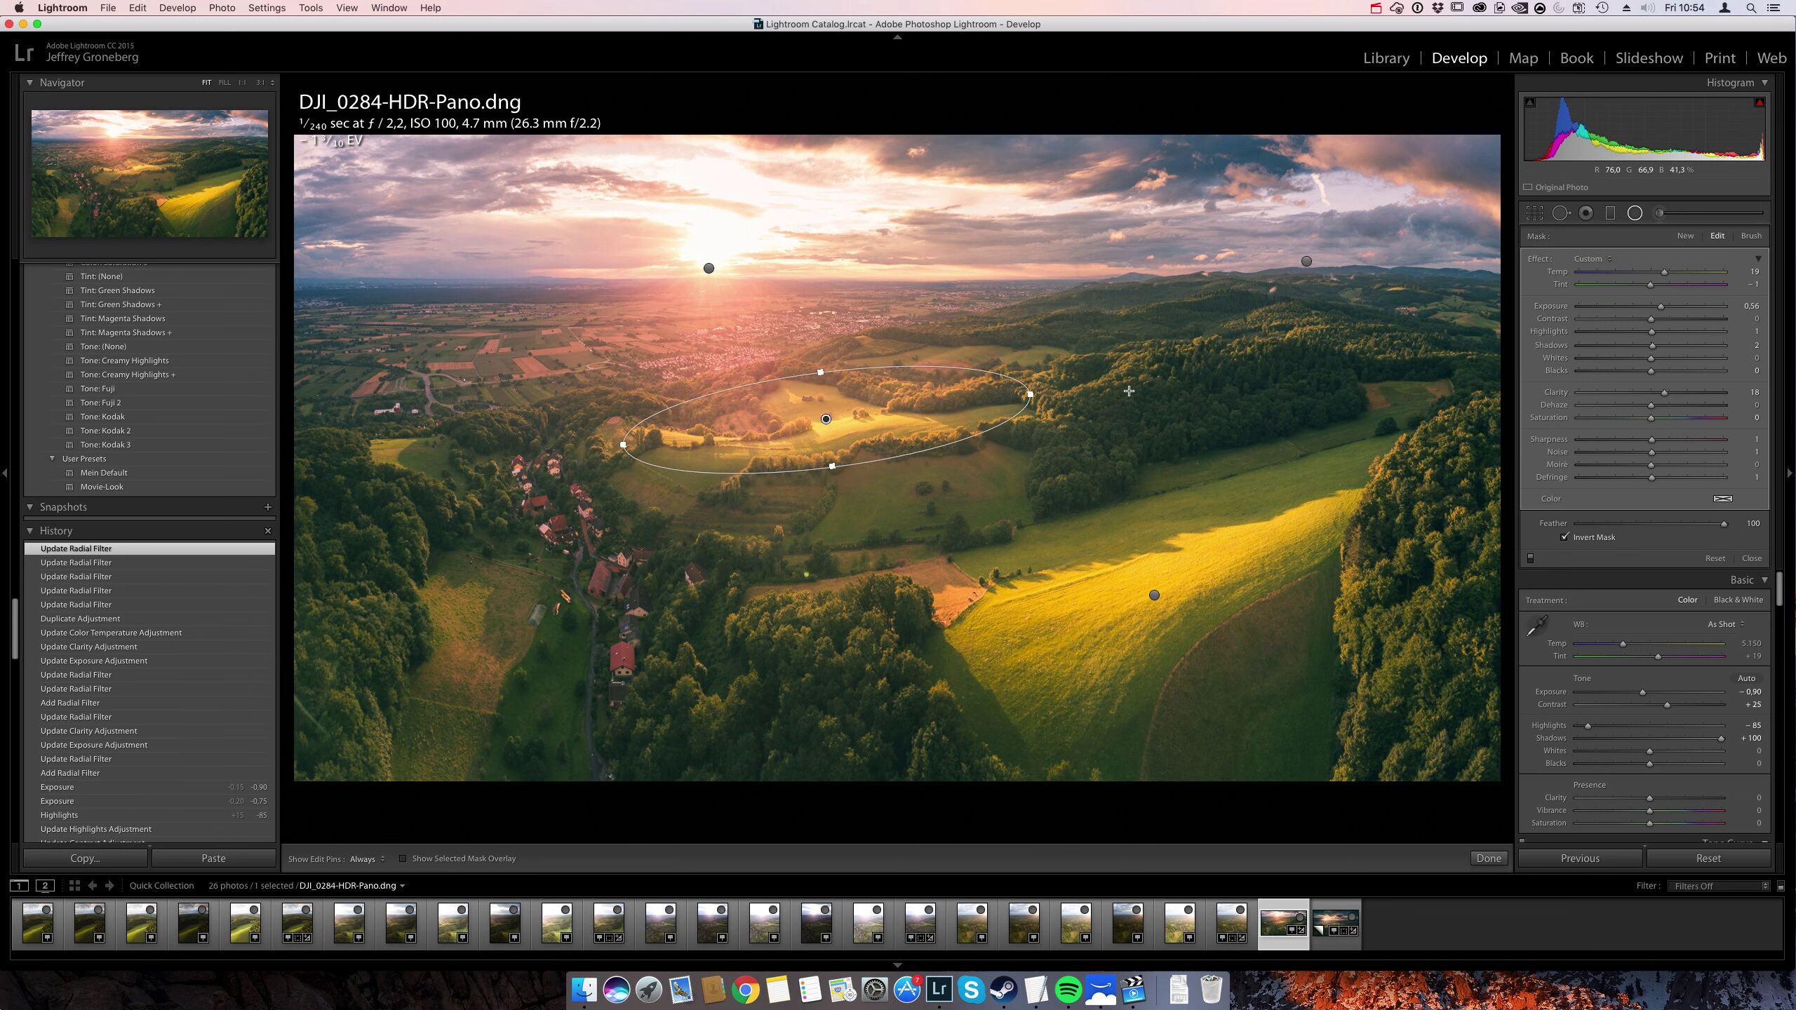
Duplicate the mid-valley radial filter onto the meadow left of the village, shortening it and rotating it nearly upright.
key("alt")
left_click_drag(824, 429, 471, 564)
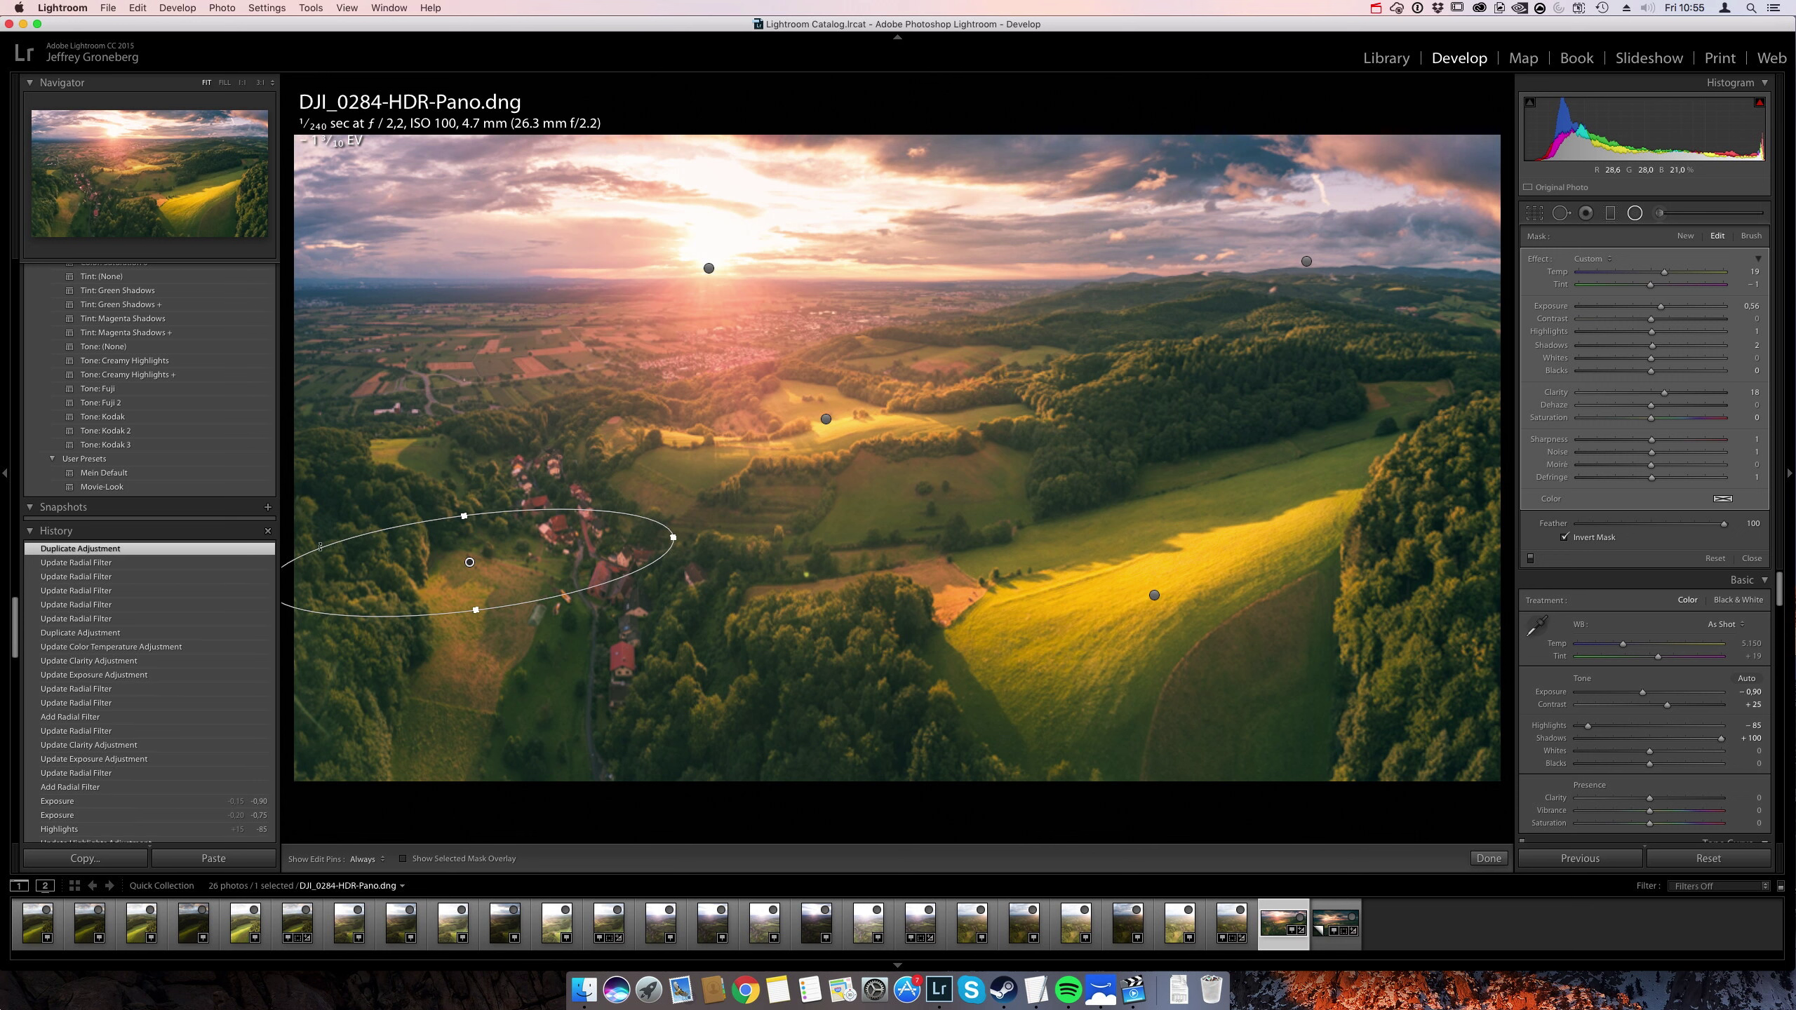
mouse_move(396, 456)
left_mouse_down()
mouse_move(410, 403)
mouse_move(396, 458)
left_mouse_up()
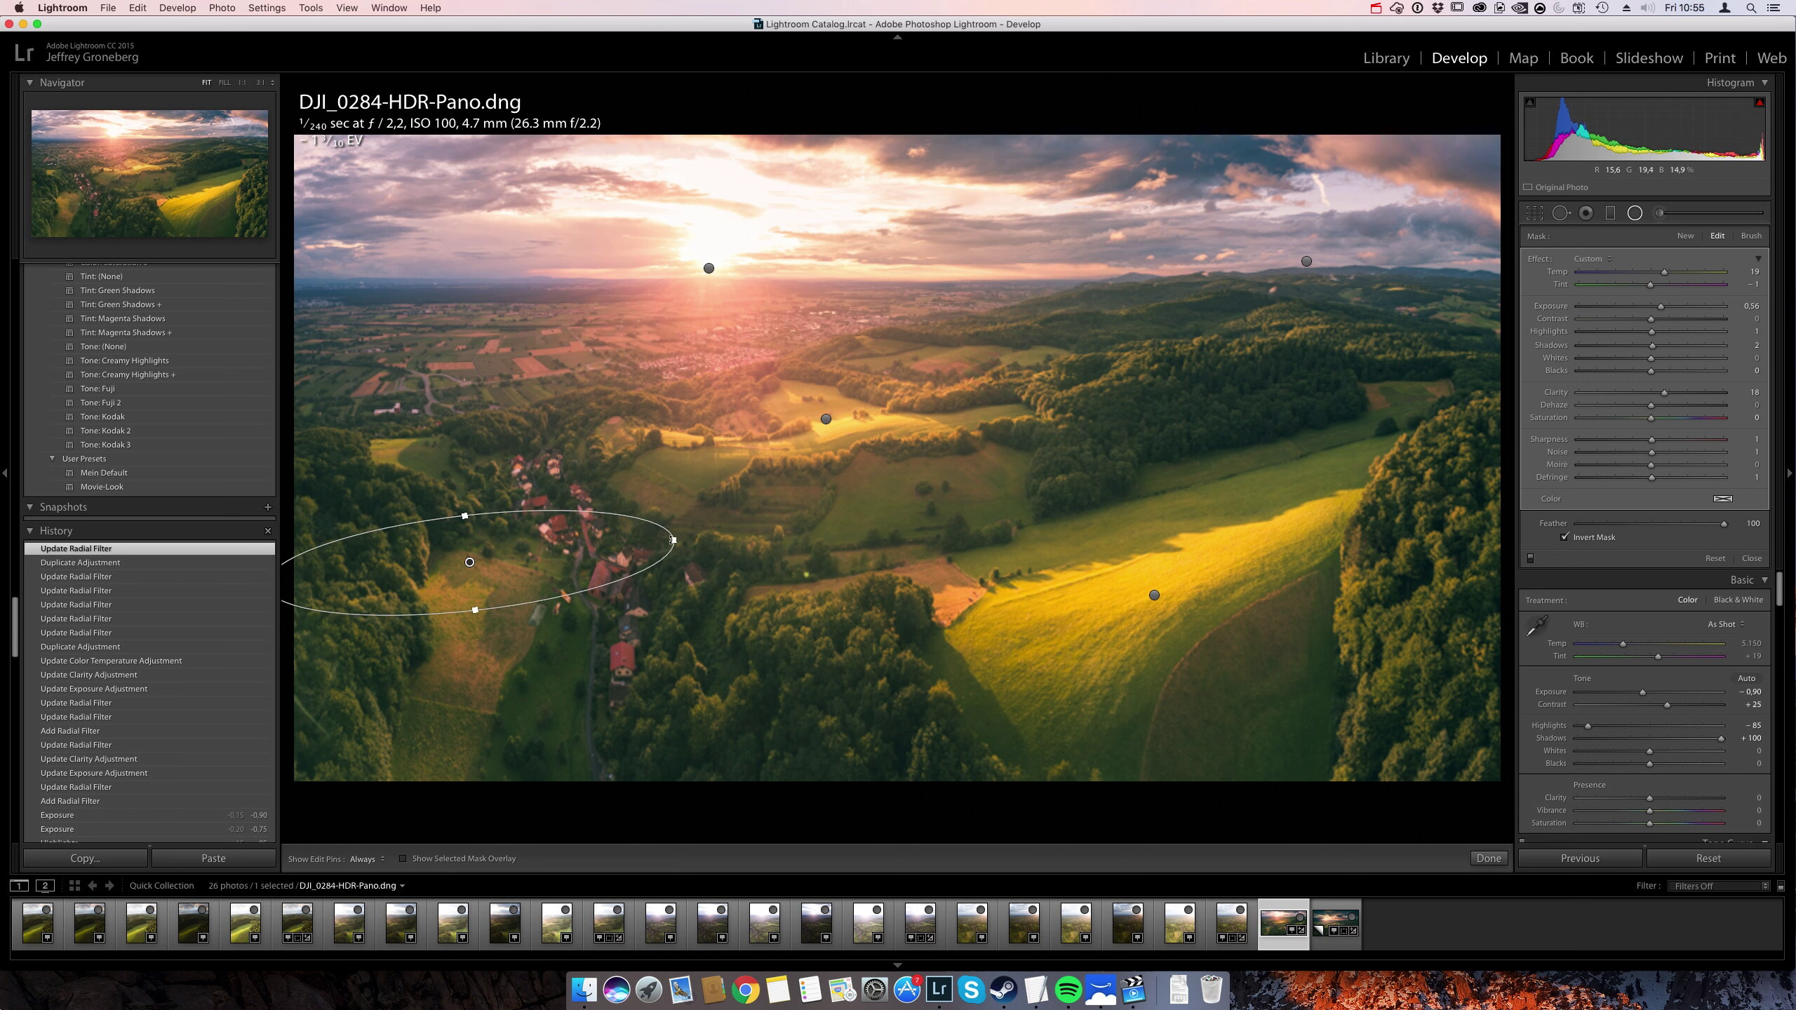
left_click_drag(674, 541, 594, 548)
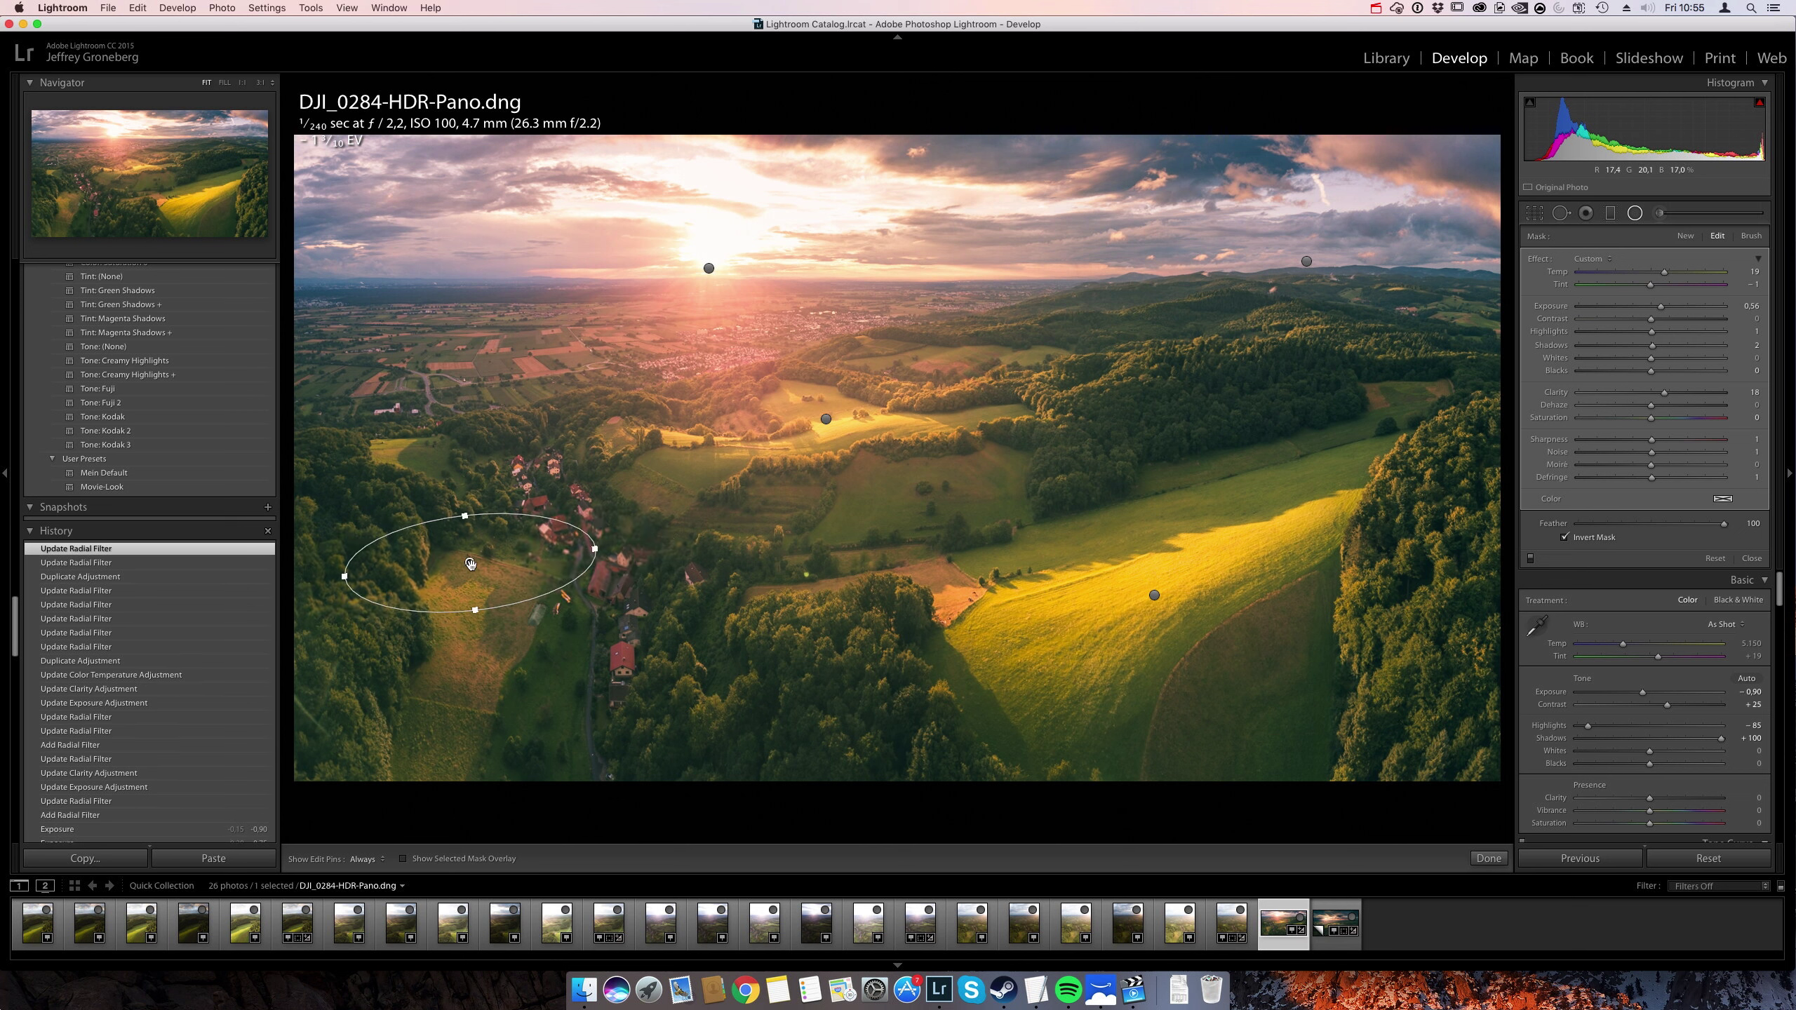
left_click_drag(455, 589, 474, 681)
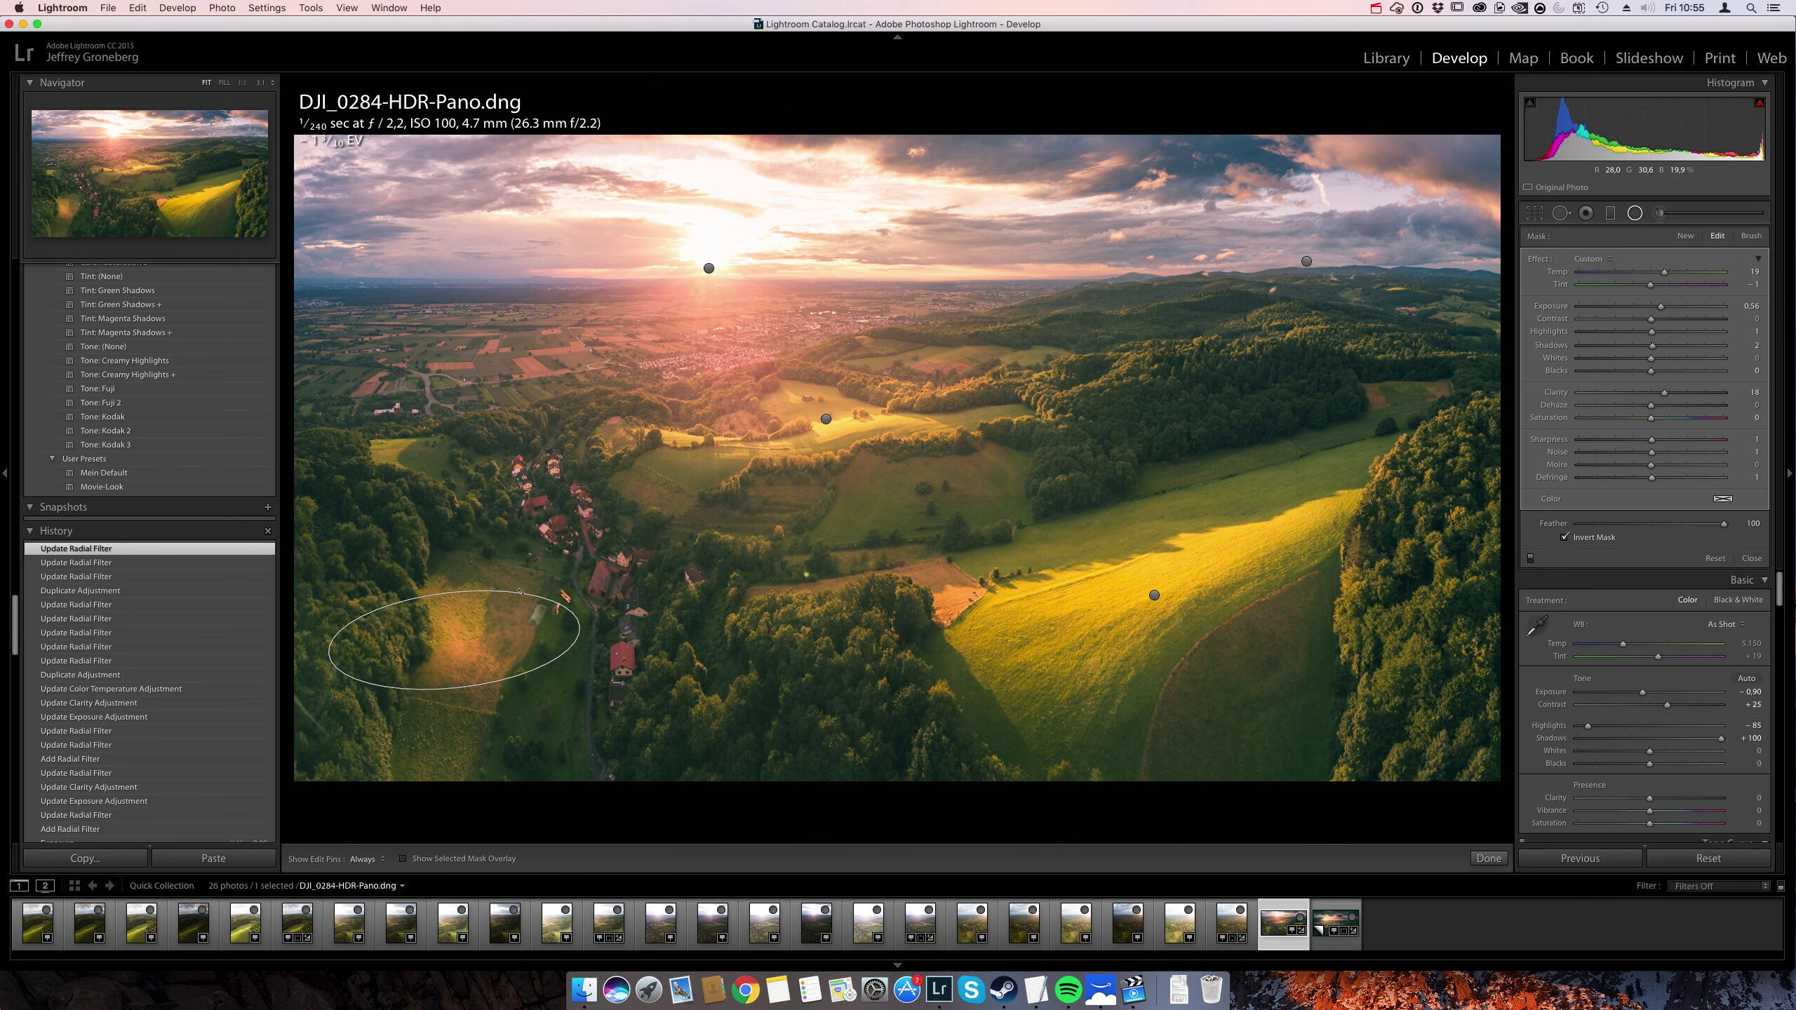
left_click_drag(520, 593, 452, 564)
left_click(499, 656)
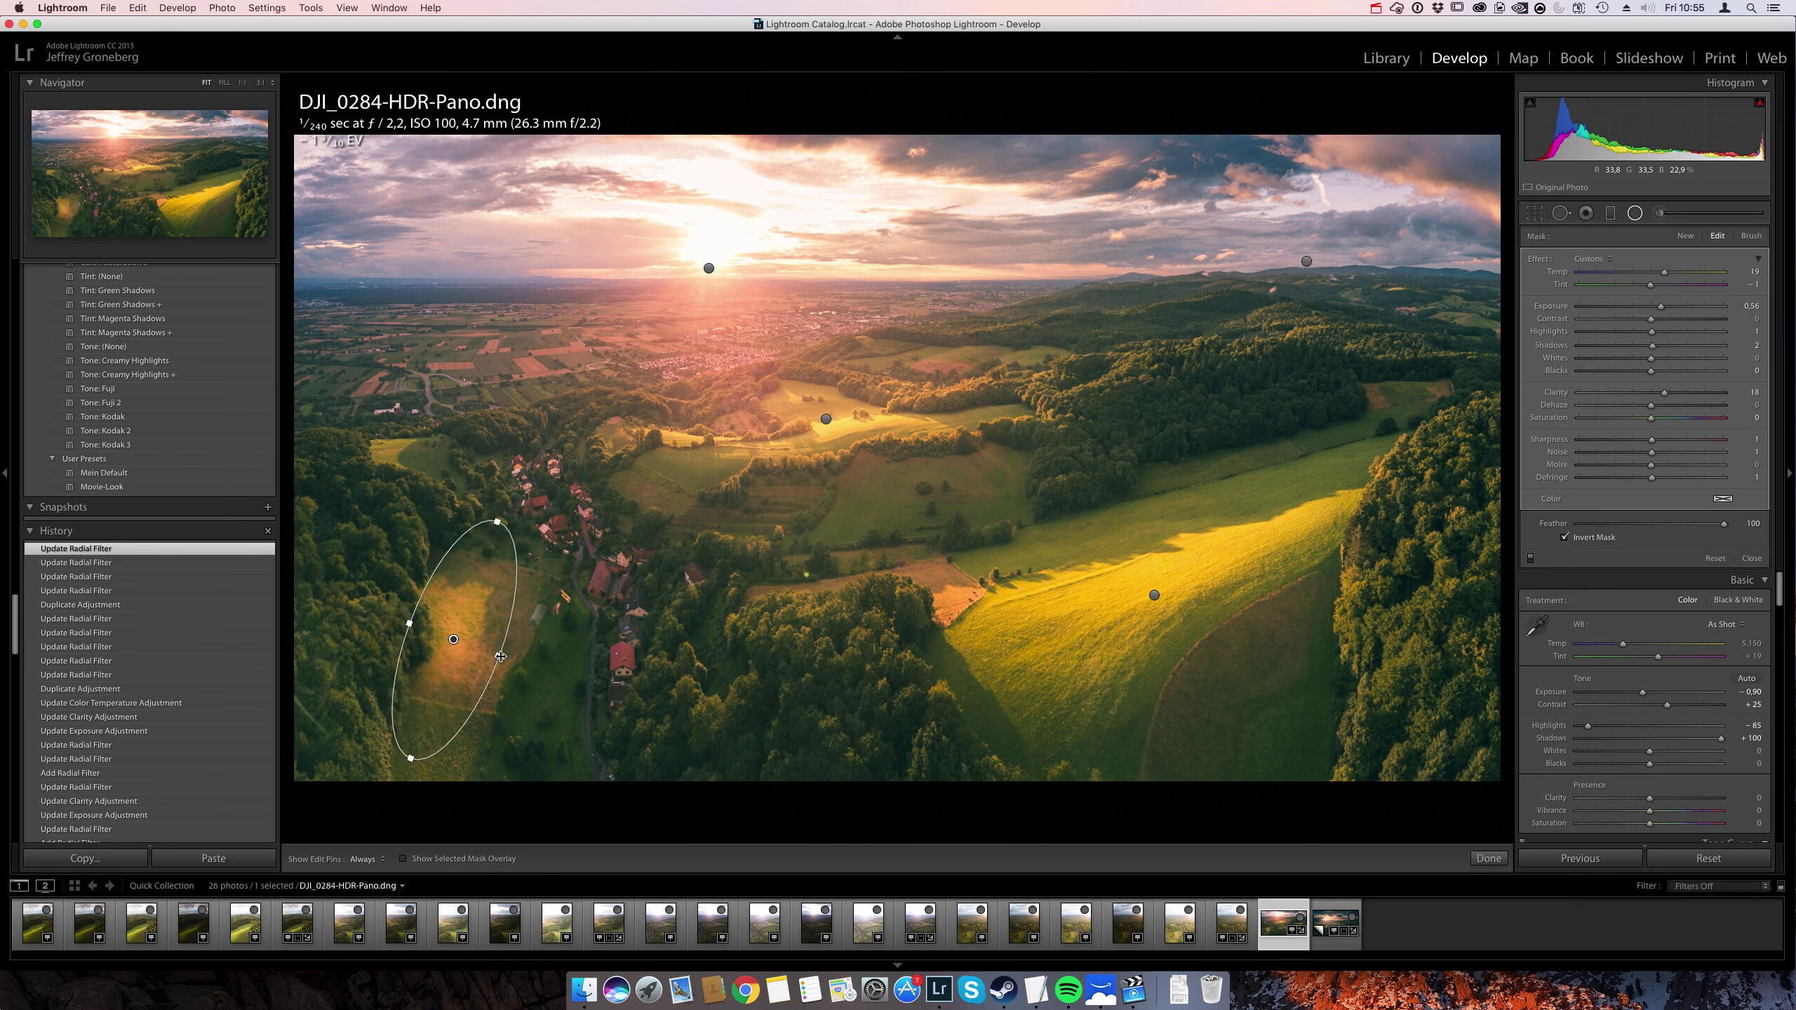
Duplicate the left meadow's radial filter onto the small clearing above it and shorten it to a near circle.
left_click_drag(520, 661, 398, 479)
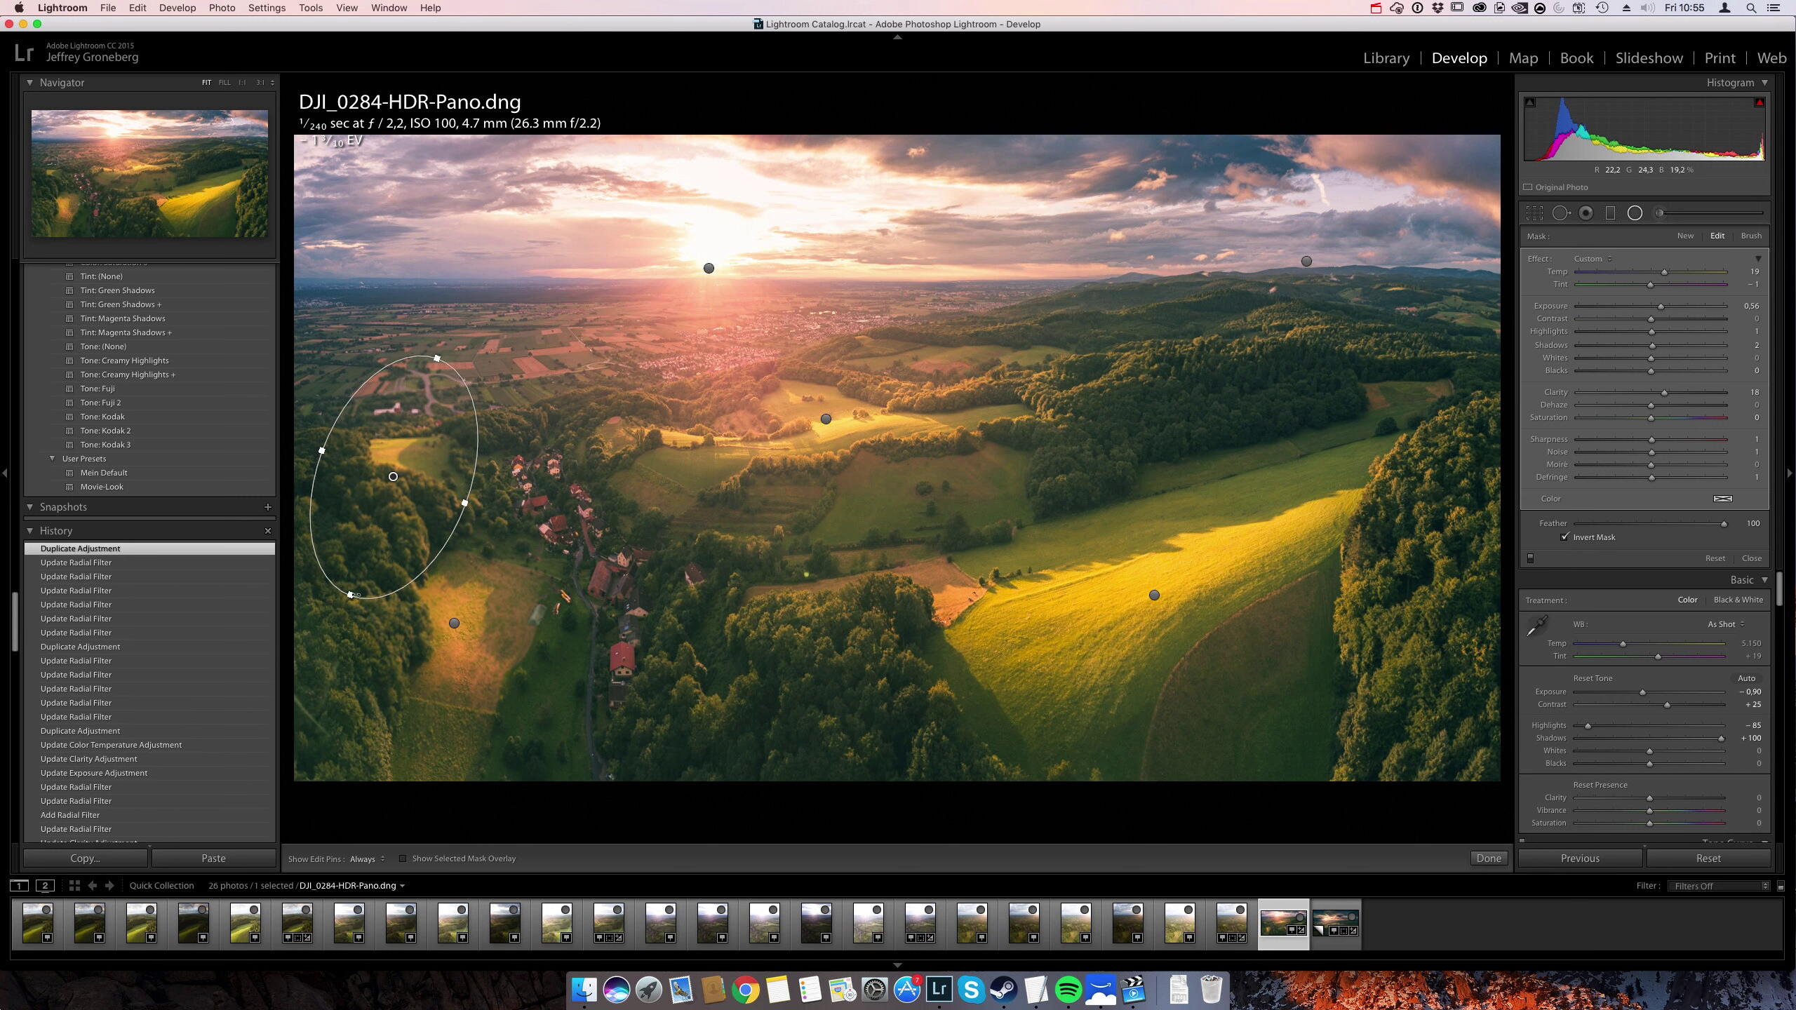
left_click_drag(351, 595, 371, 540)
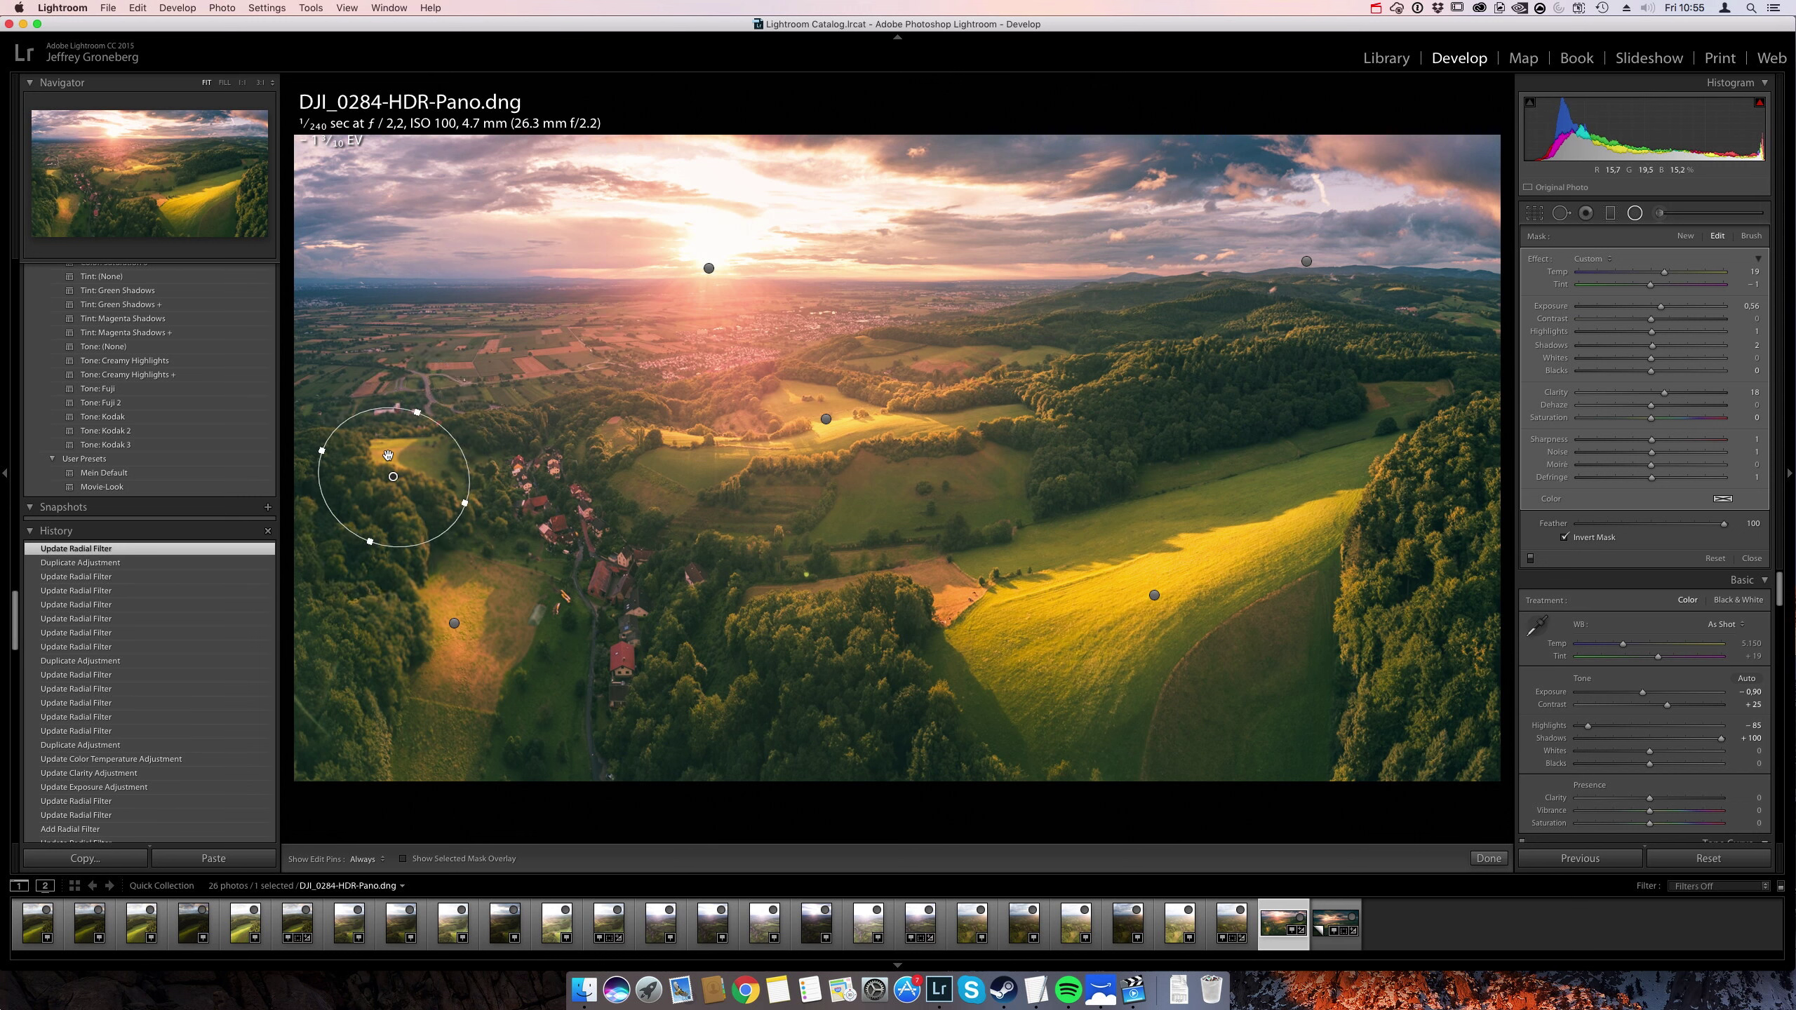
left_click_drag(393, 472, 380, 462)
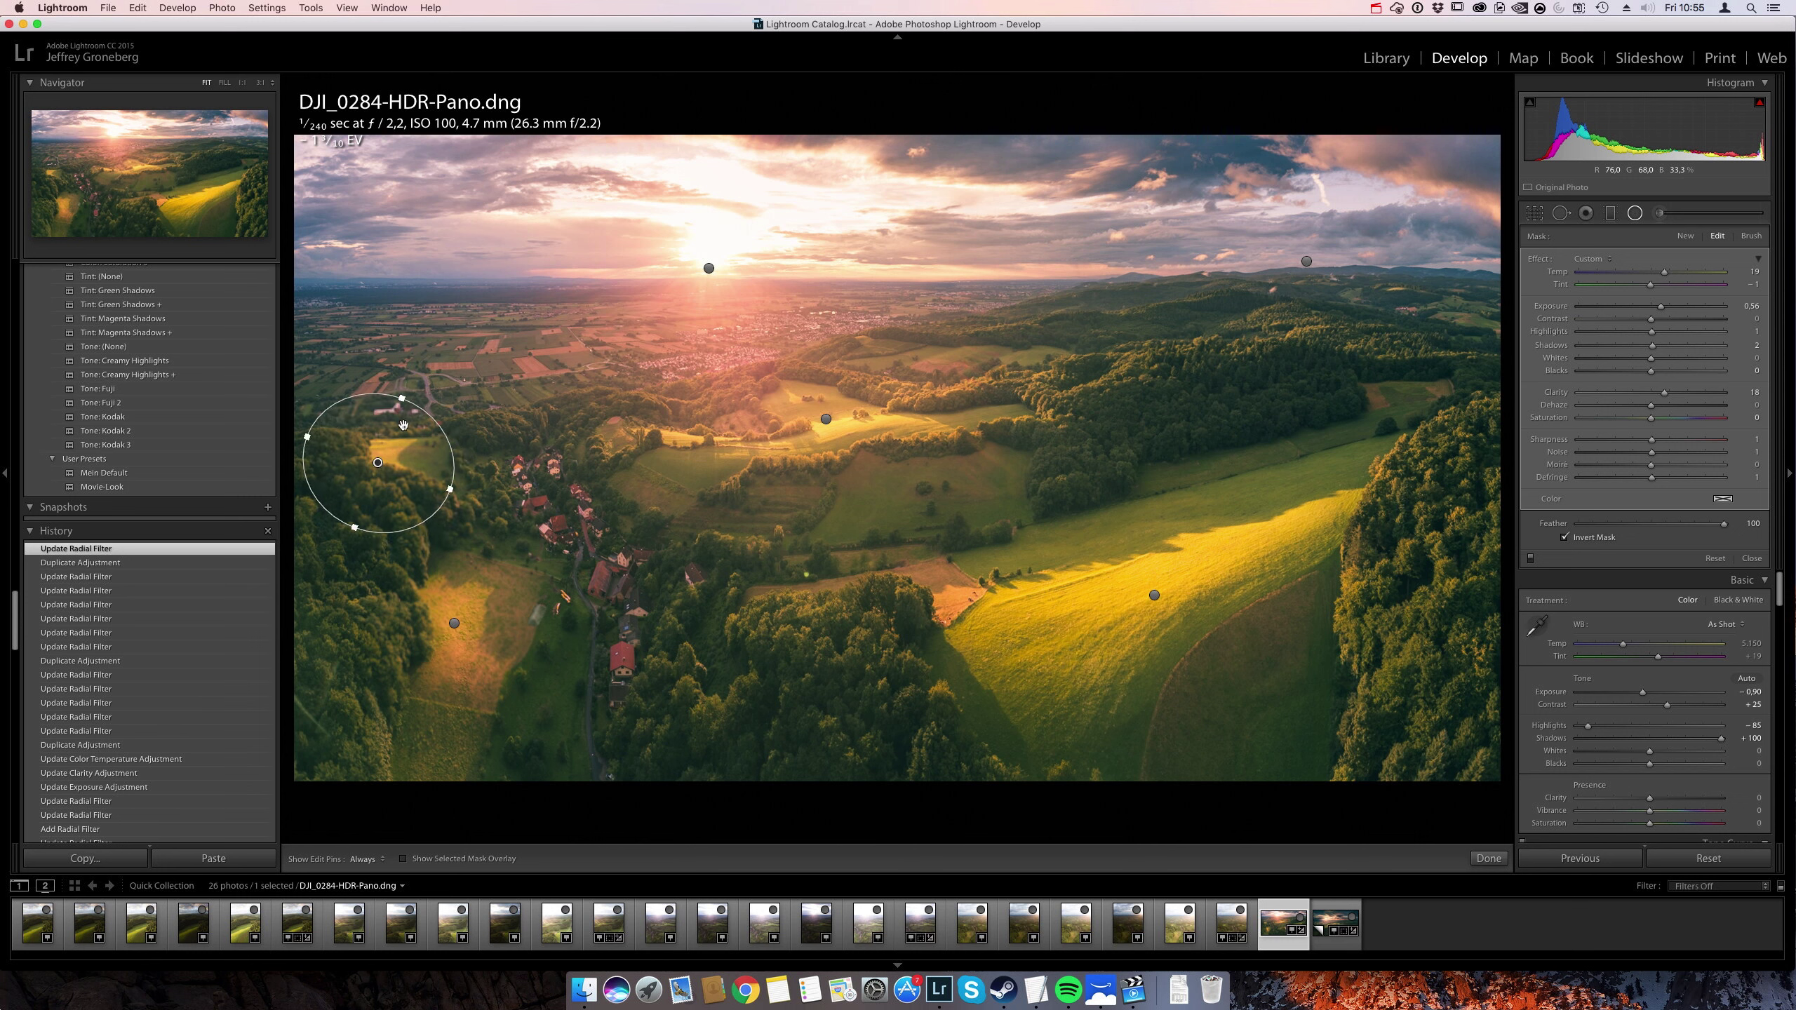
key("shift+m")
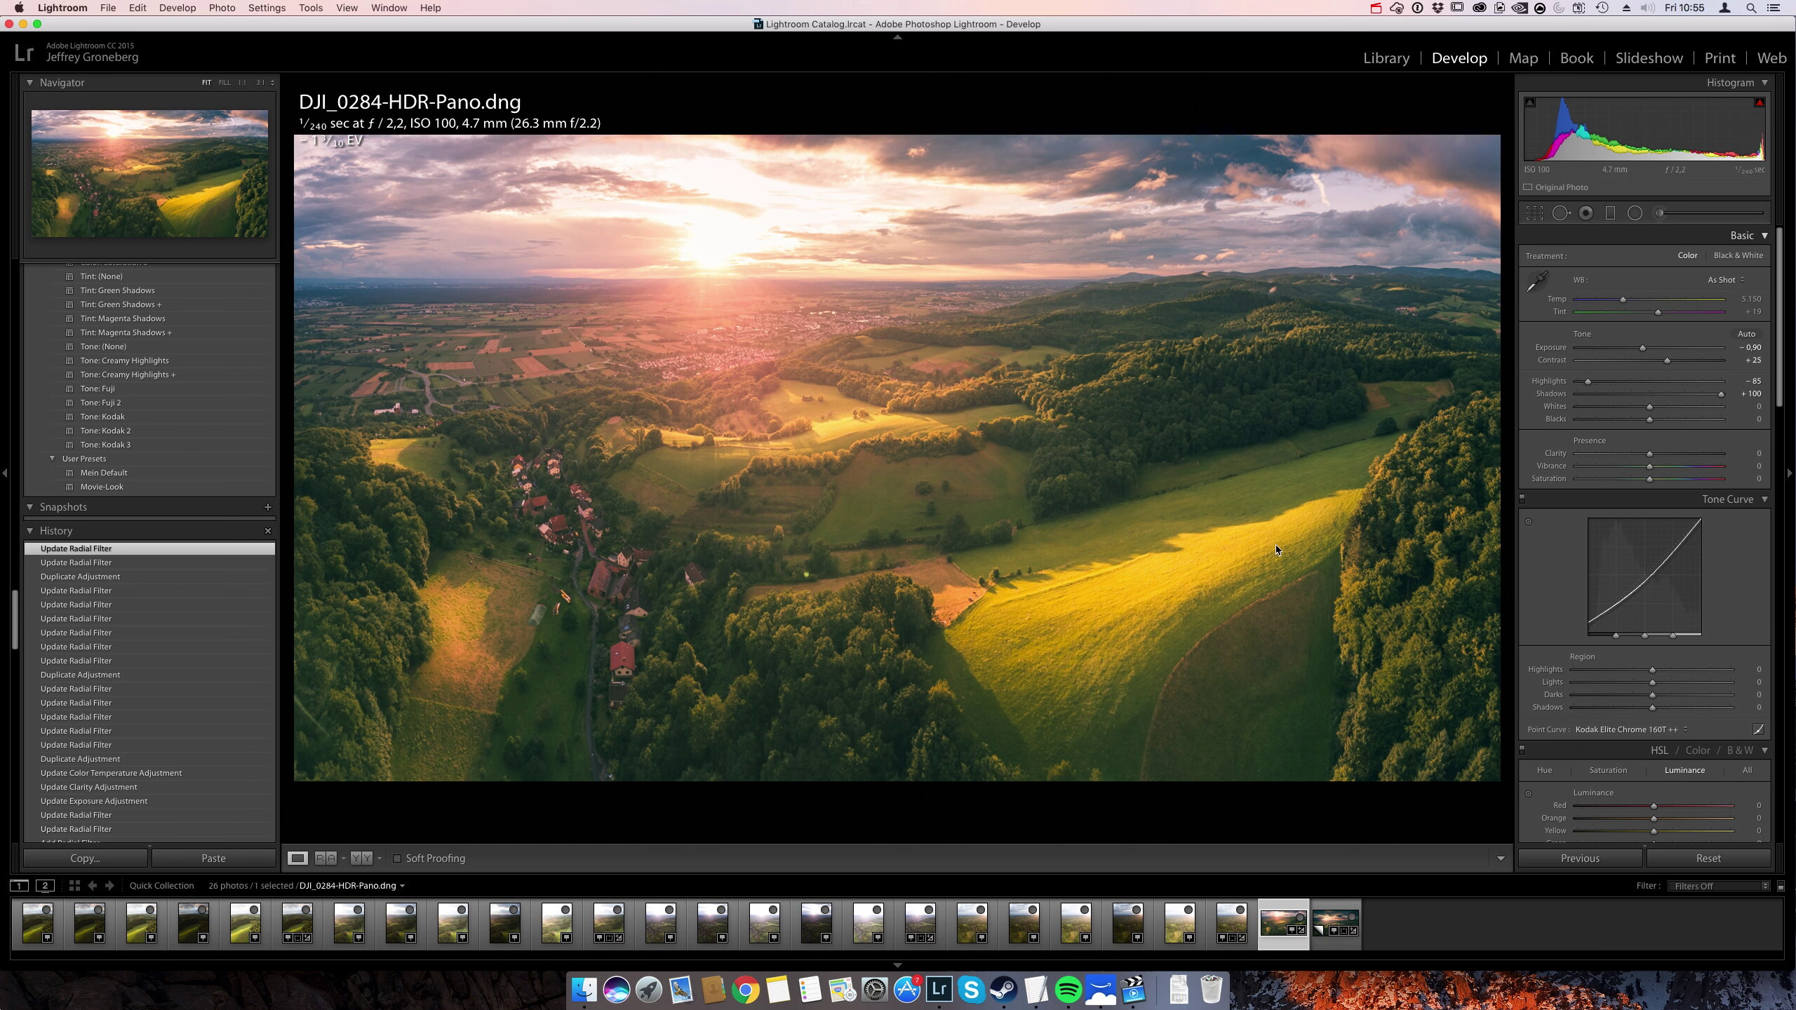
Lower the large sunlit meadow's radial filter exposure to 0.13.
key("shift+m")
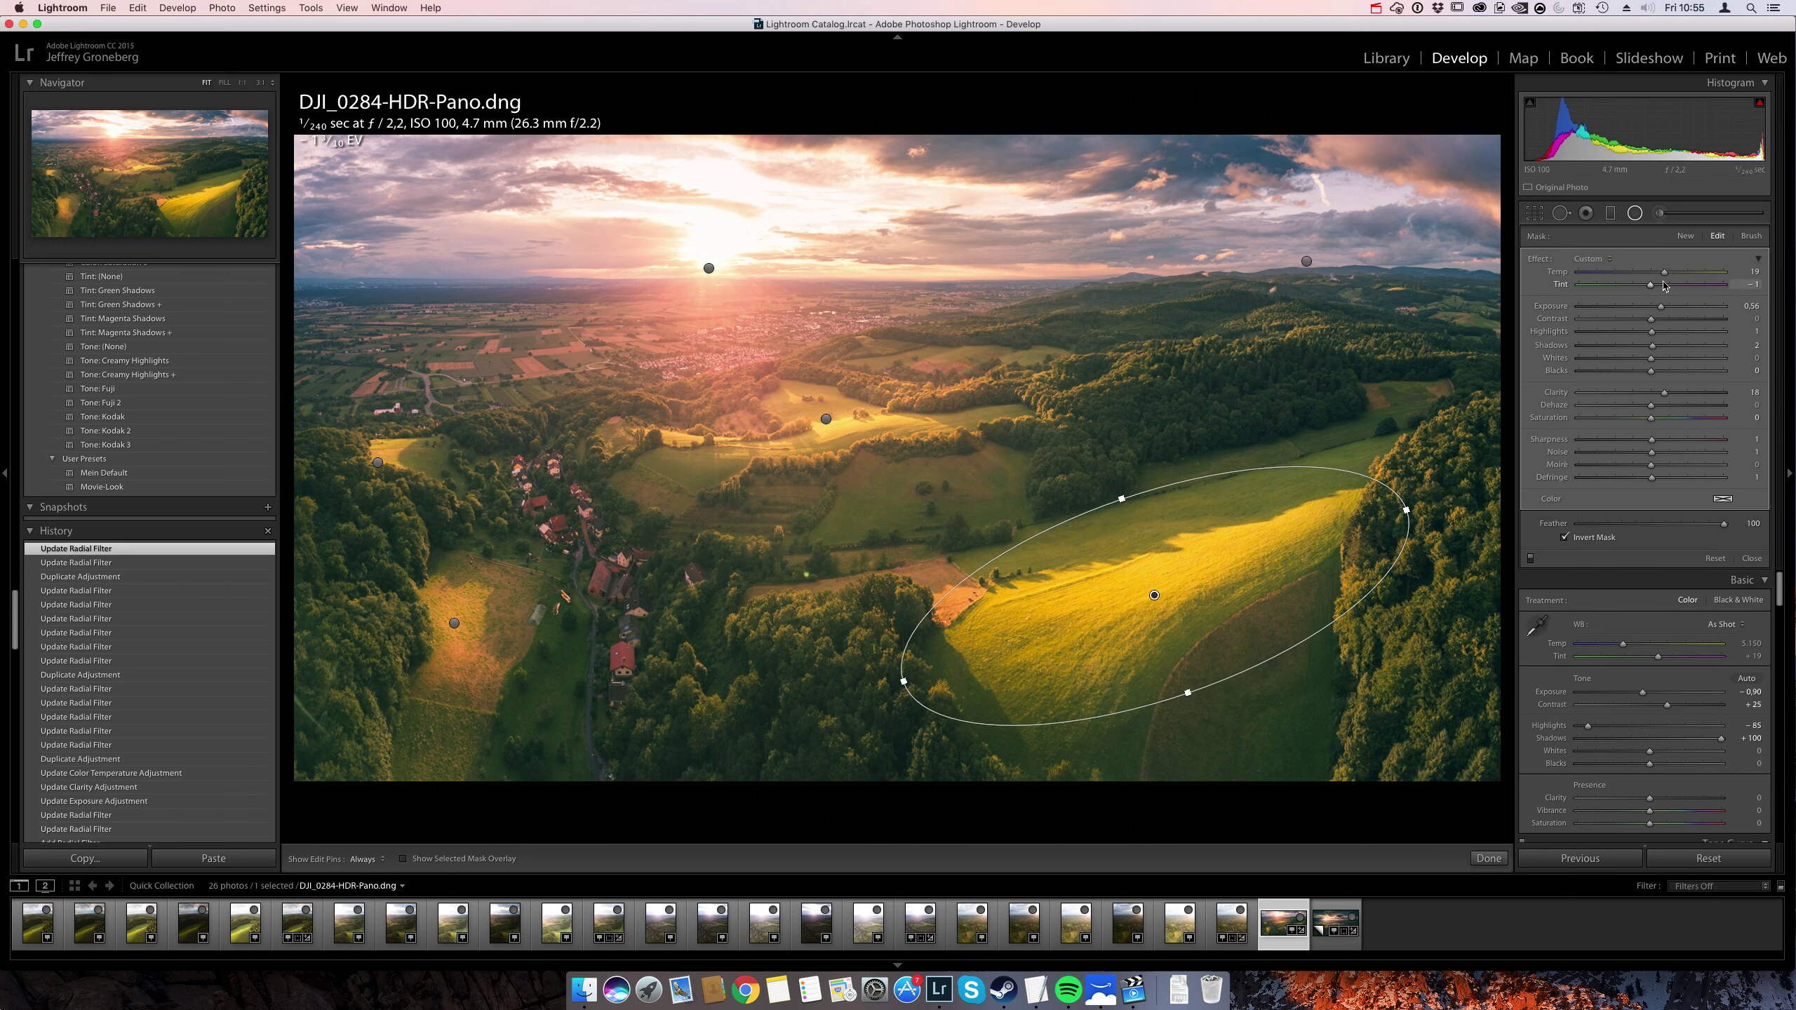
left_click_drag(1659, 308, 1653, 308)
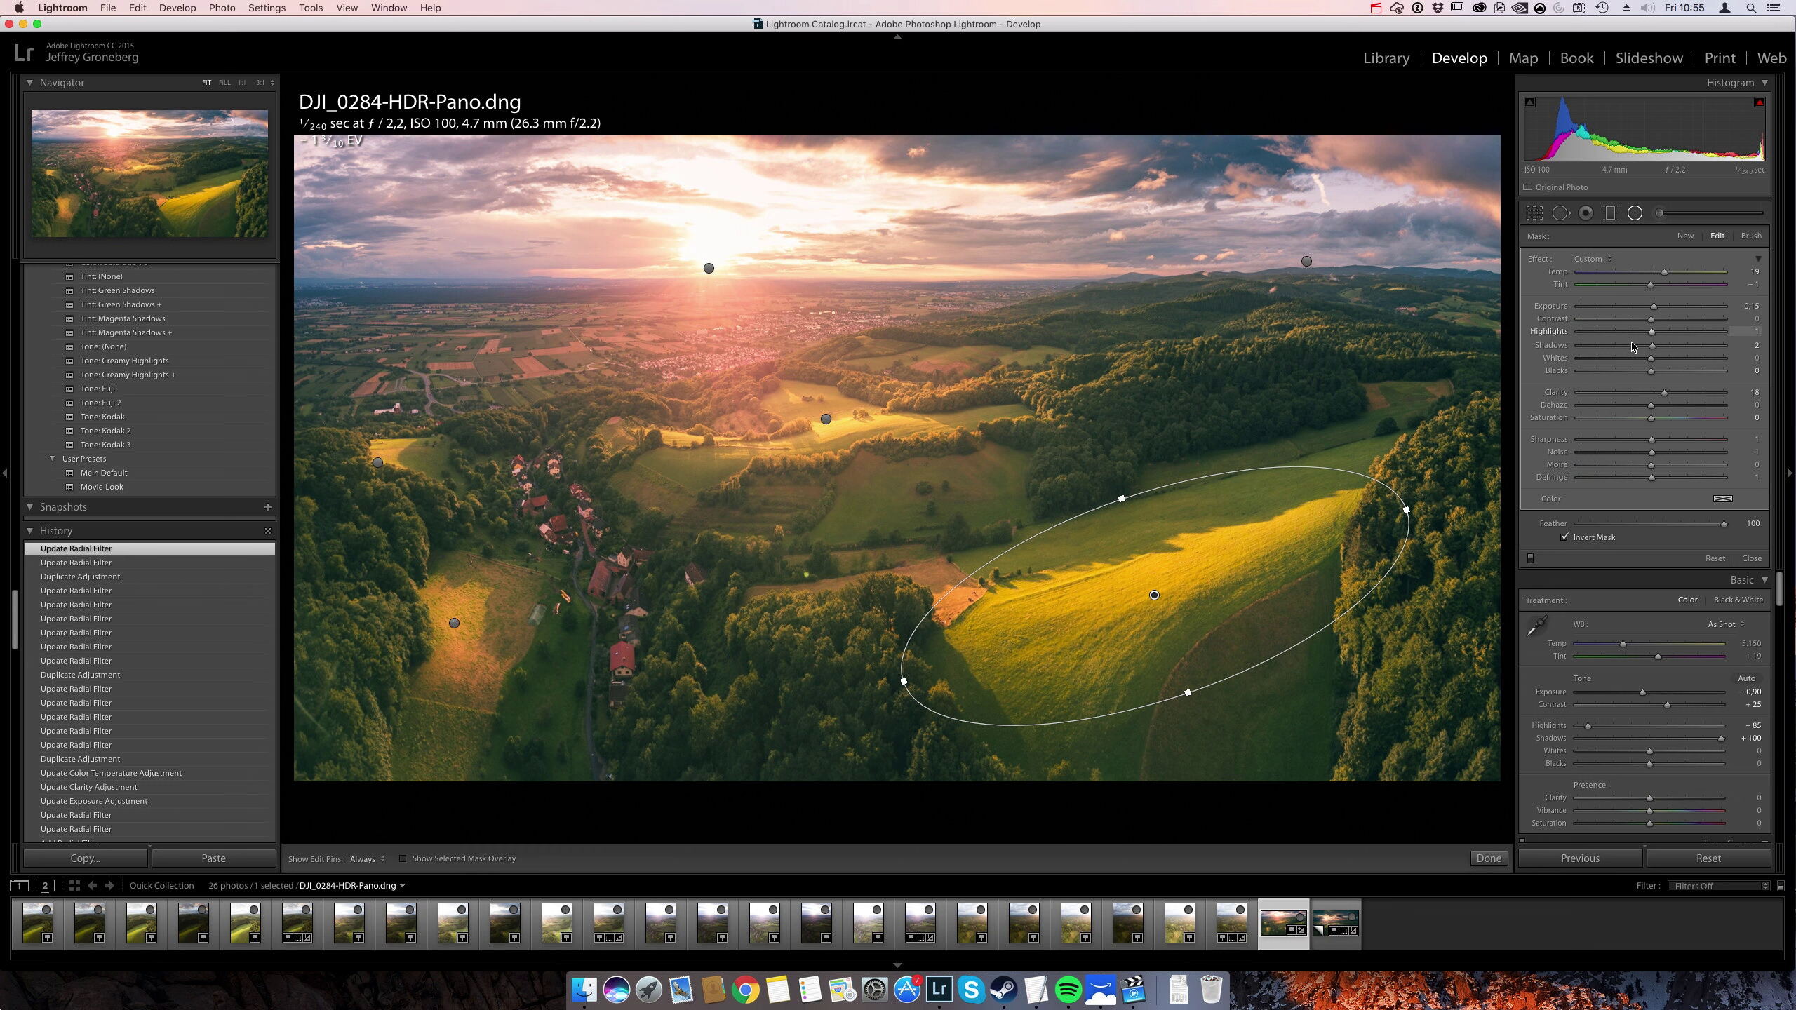
key("shift+m")
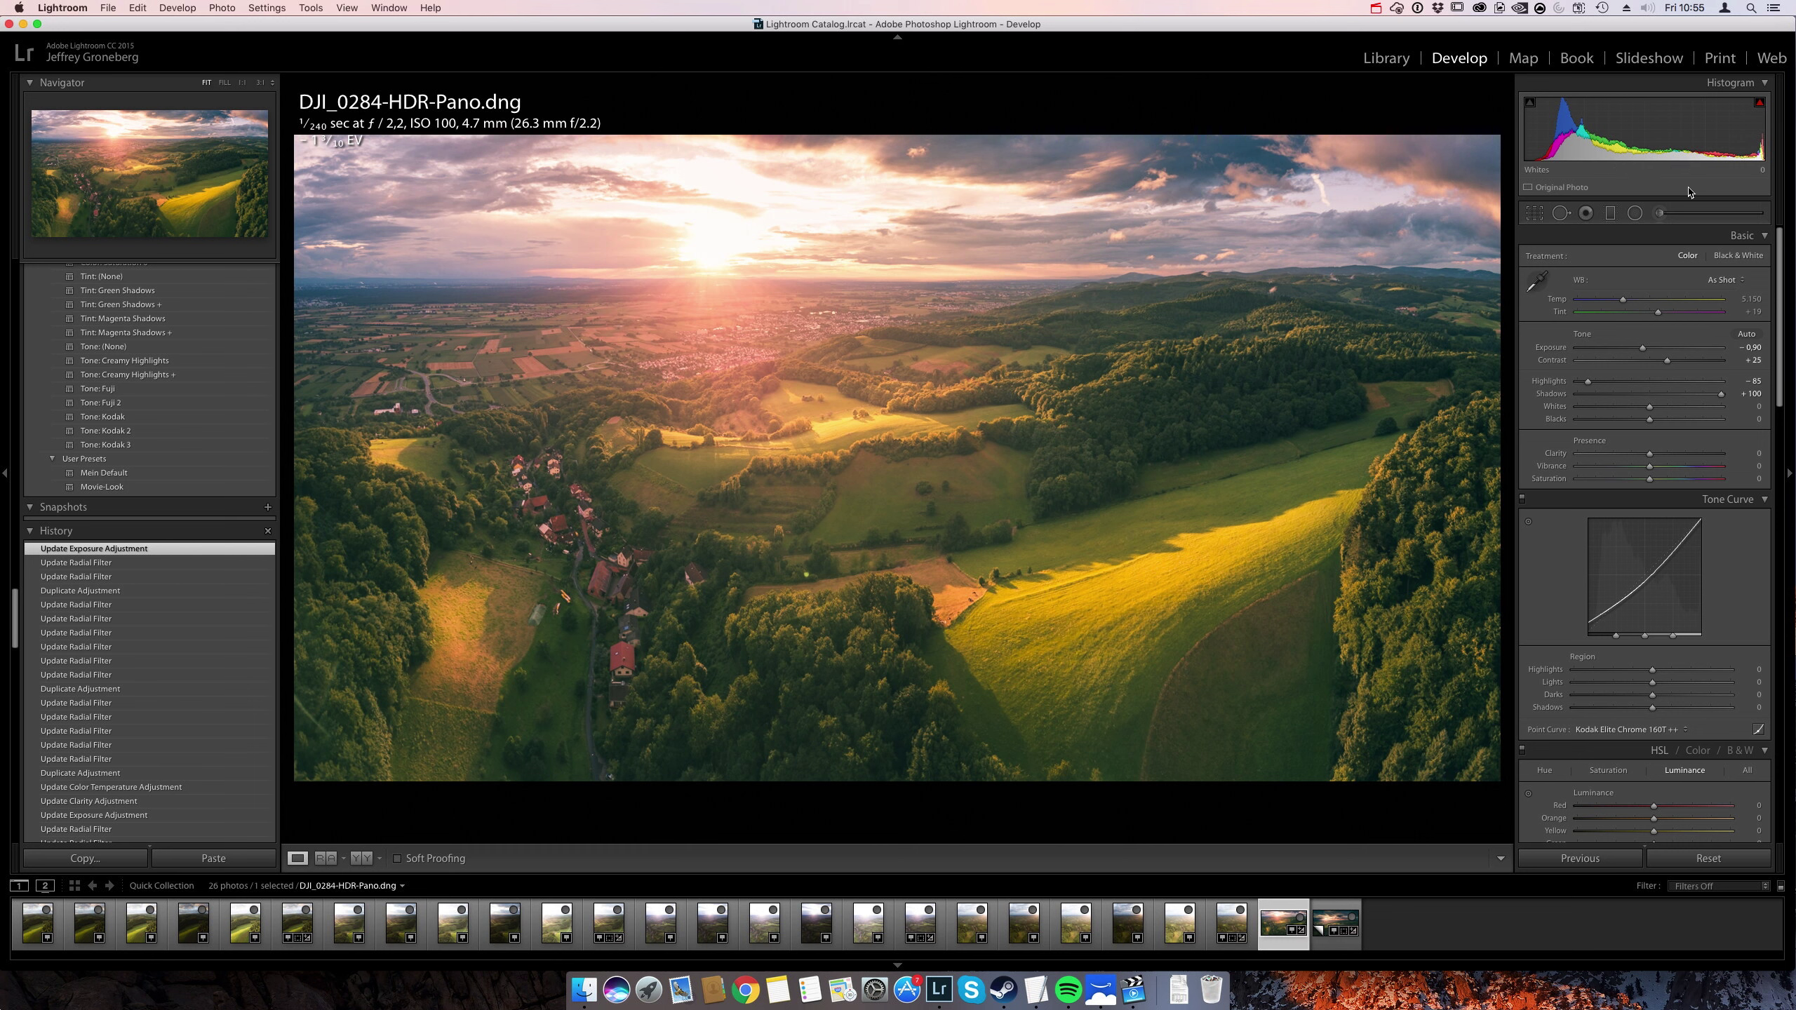
Paint an adjustment brush with temperature 10 and size 11 over the trees along the photo's right edge.
left_click(1660, 214)
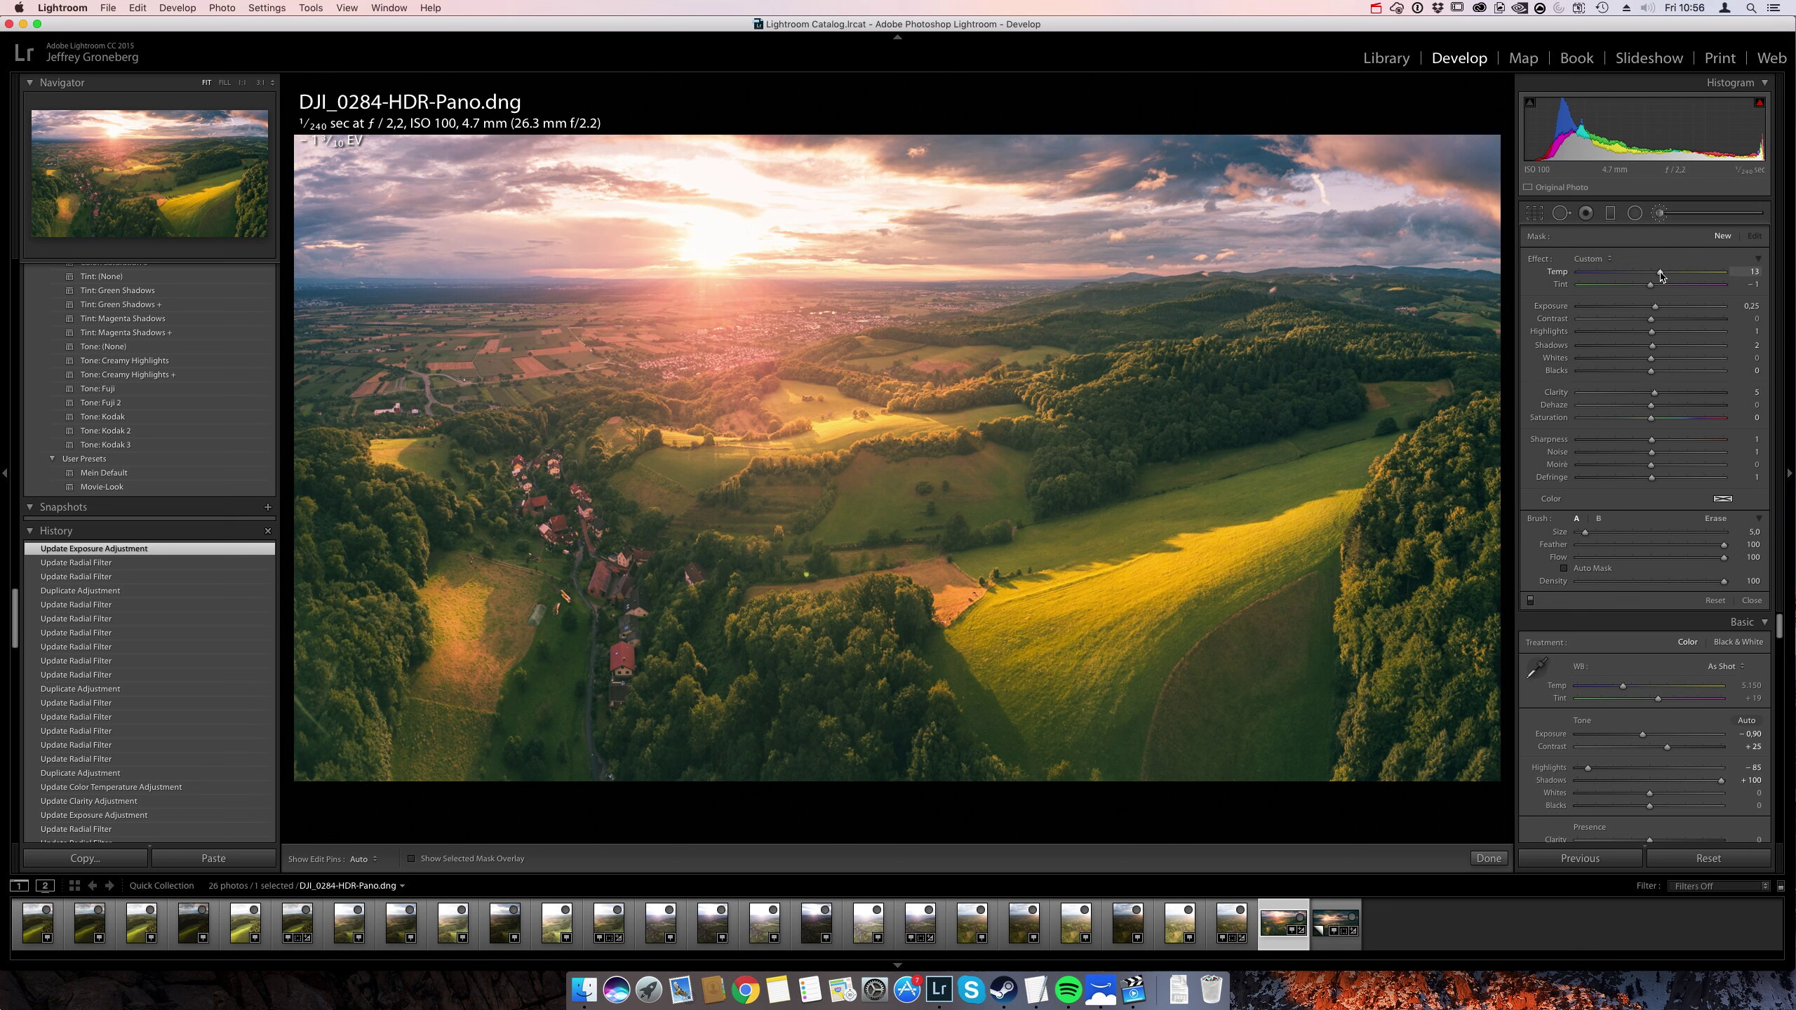
scroll(1430, 684, "up", 6)
left_click_drag(1450, 732, 1430, 628)
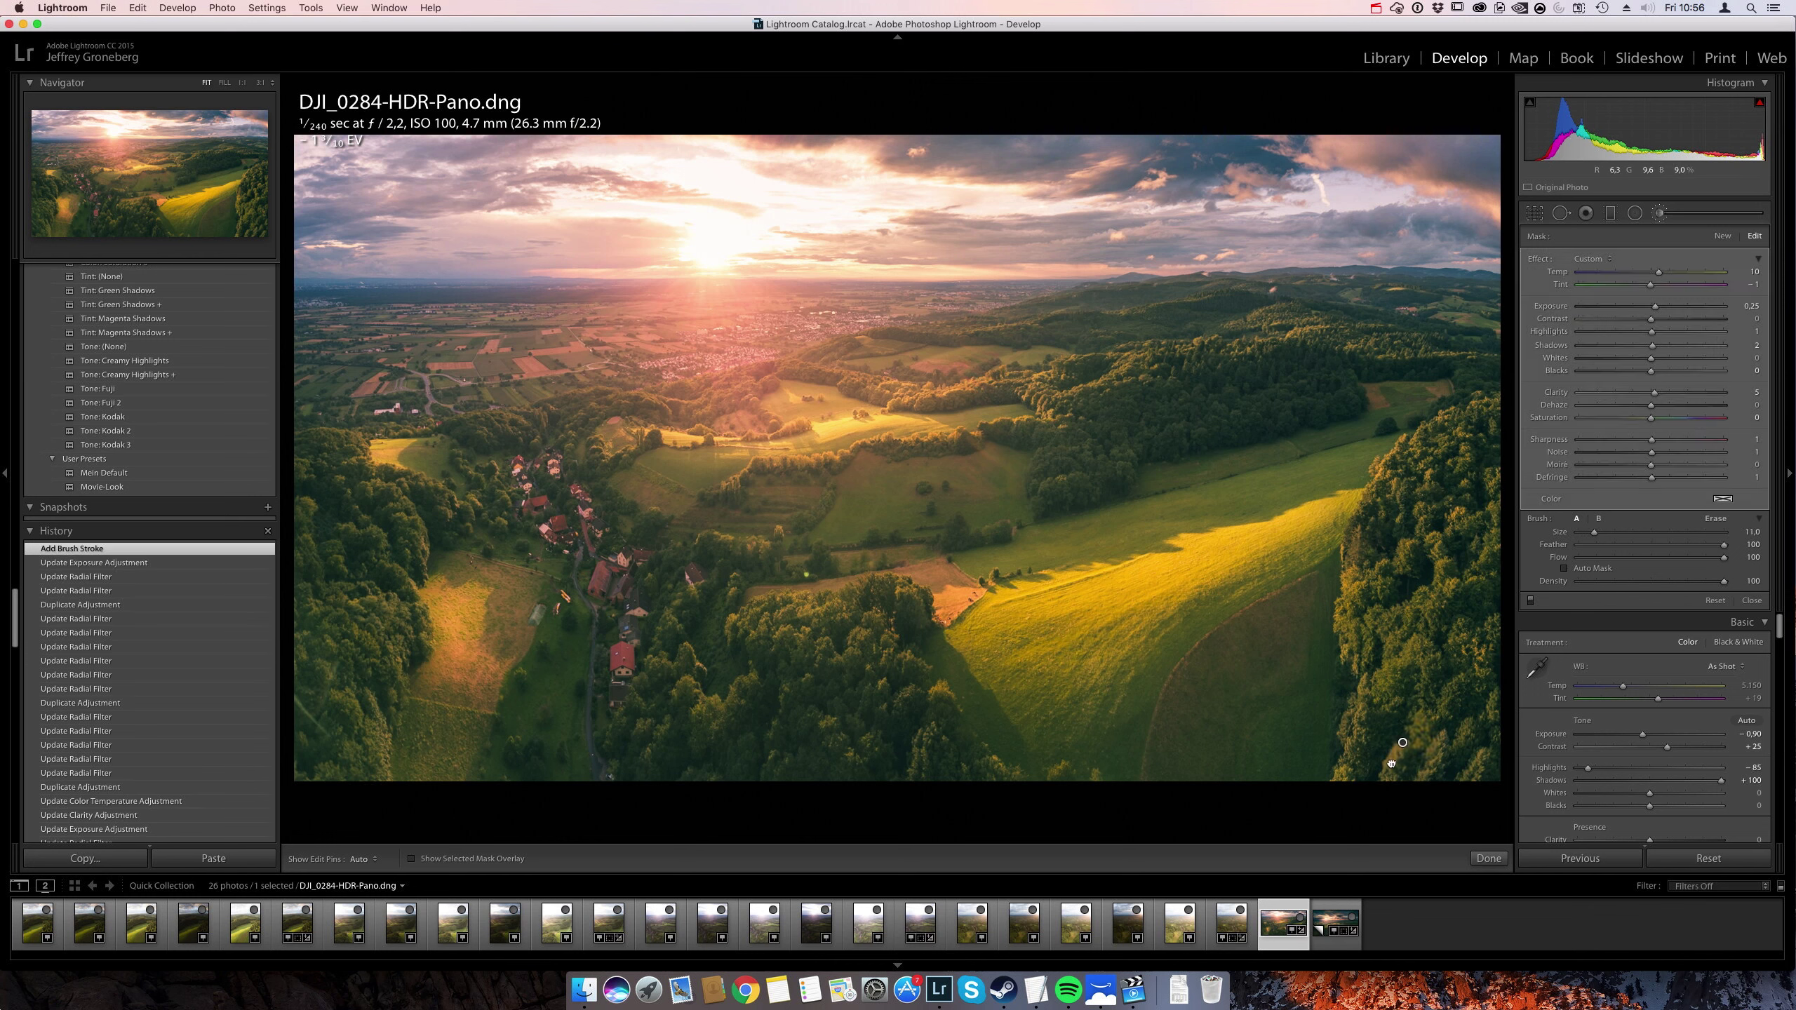
mouse_move(1442, 727)
left_mouse_down()
mouse_move(1457, 739)
mouse_move(1410, 736)
left_mouse_up()
key("h")
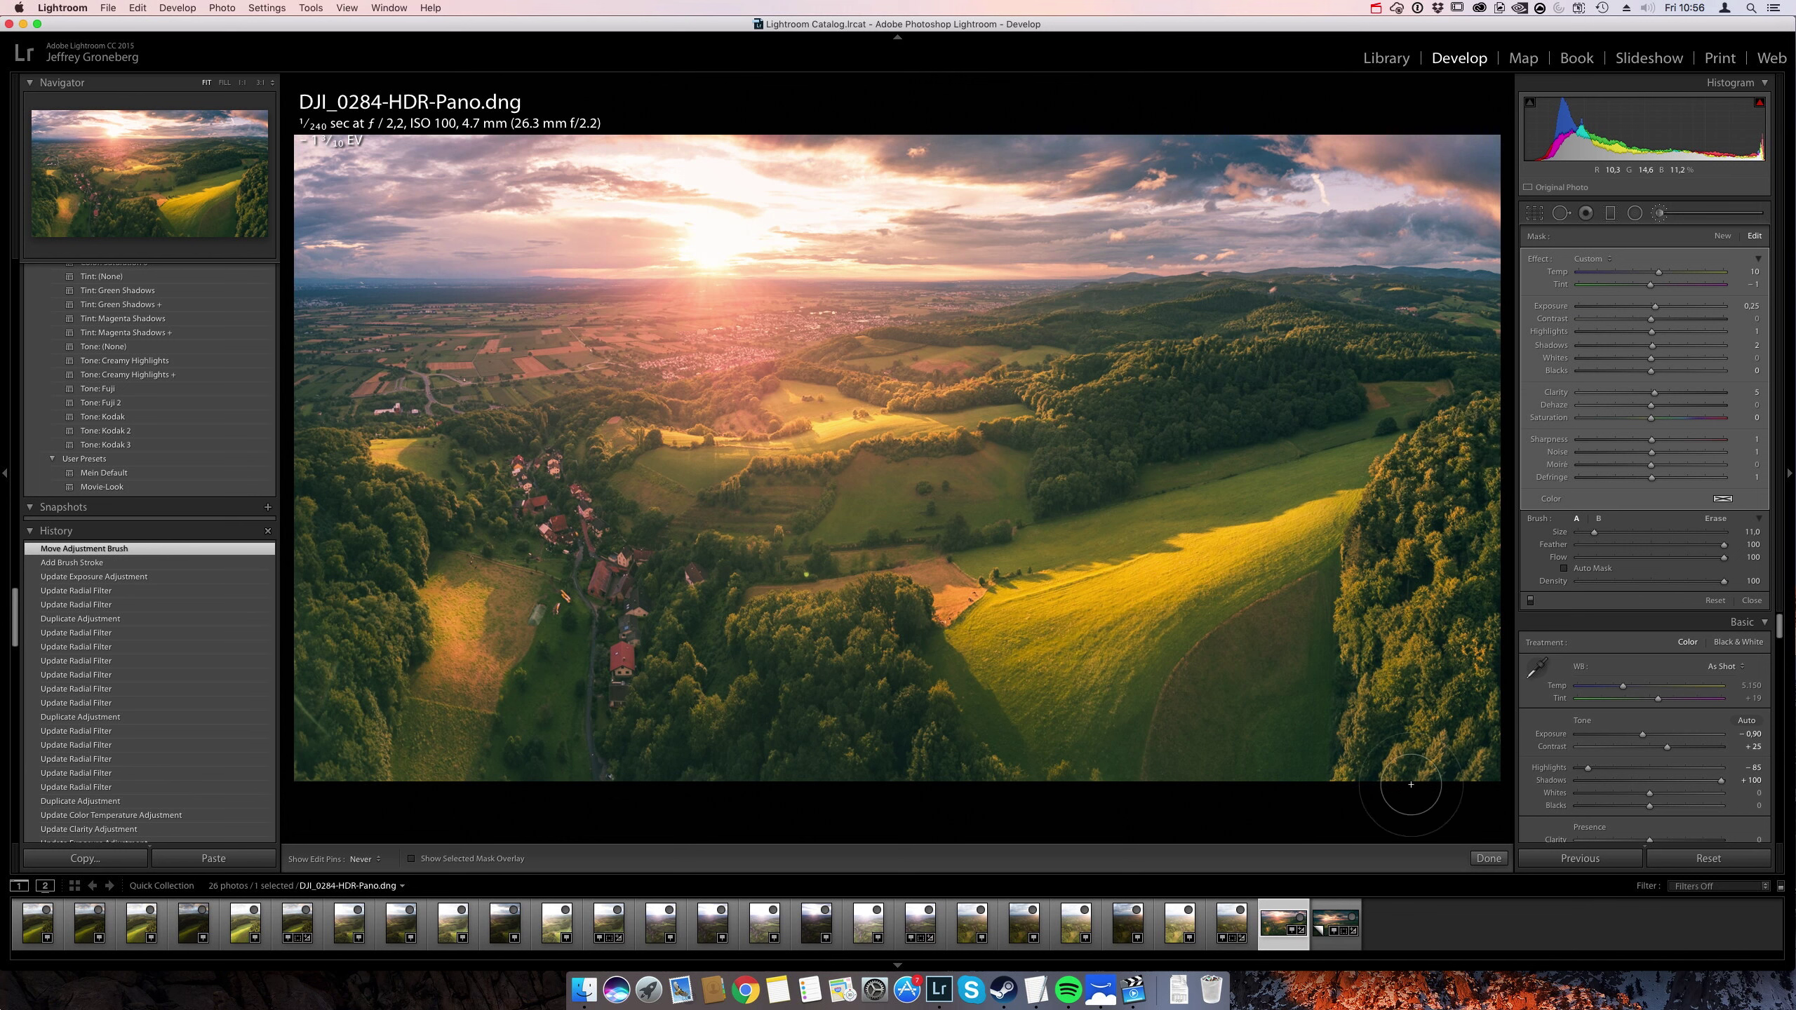
mouse_move(1462, 446)
left_mouse_down()
mouse_move(1497, 793)
mouse_move(1525, 638)
left_mouse_up()
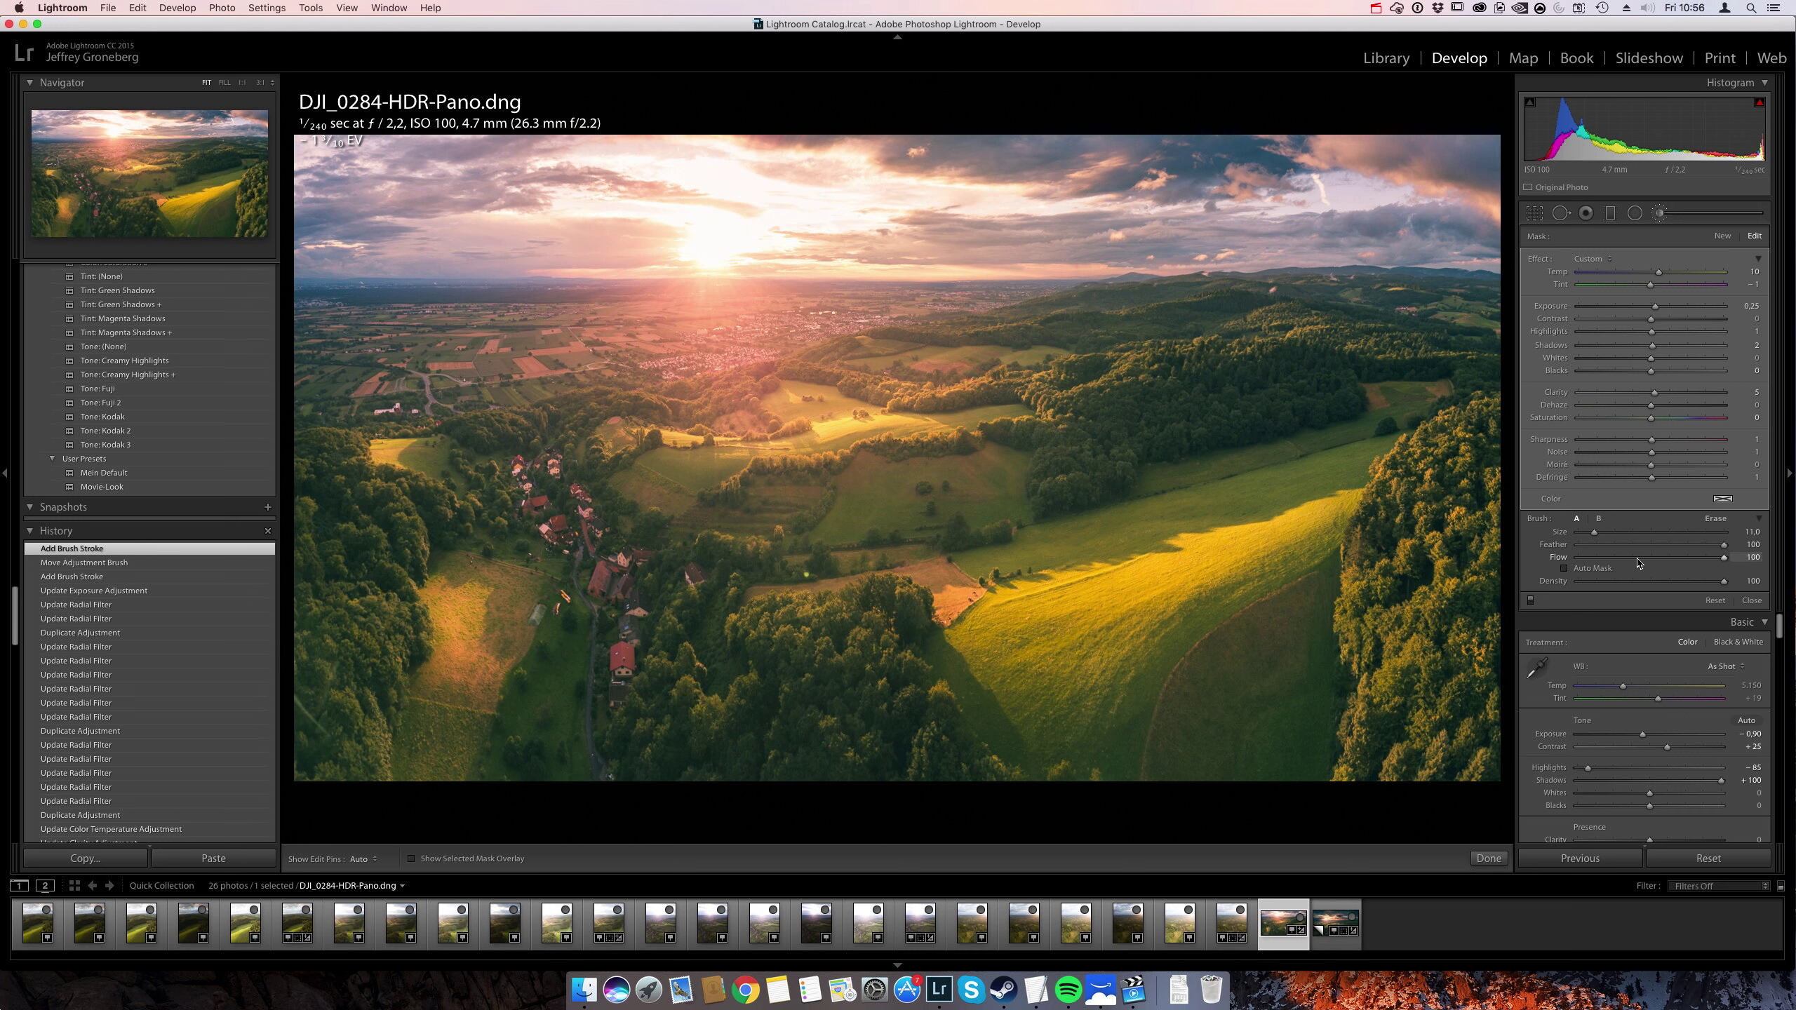
Replace the right-edge tree brush adjustment with new strokes painted at flow 50.
left_click_drag(1721, 564, 1652, 563)
key("Delete")
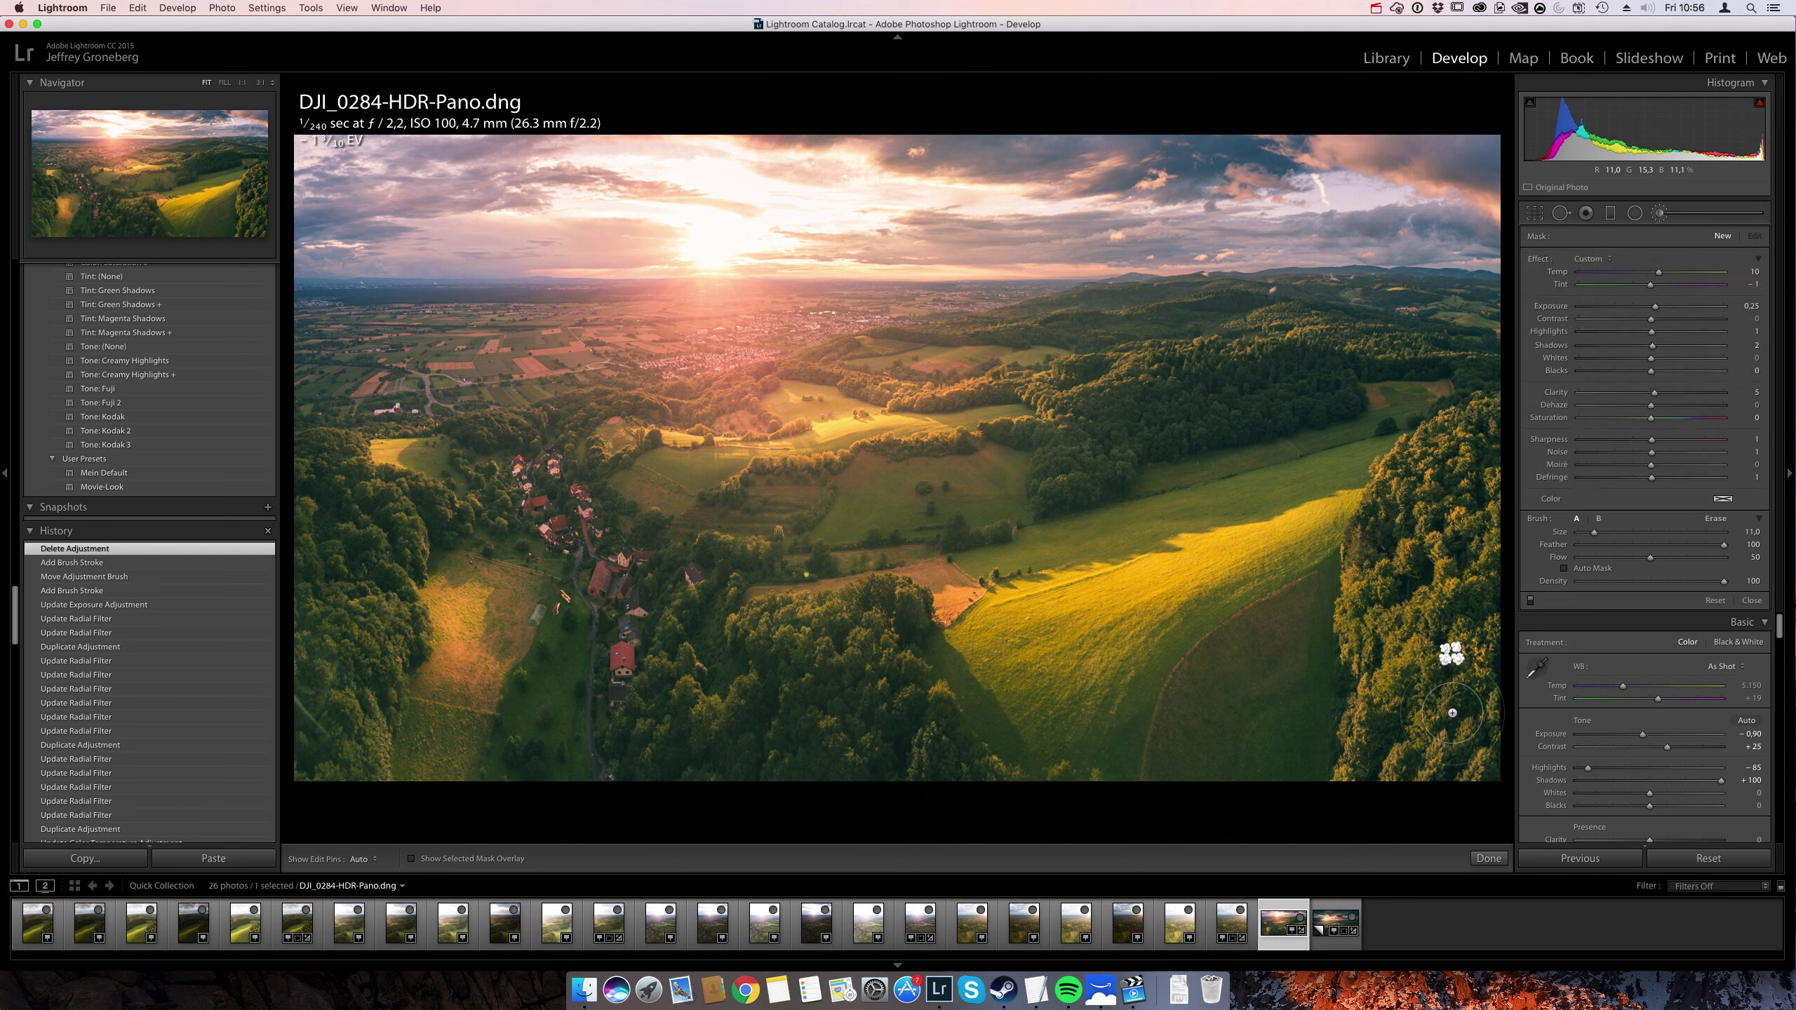
key("h")
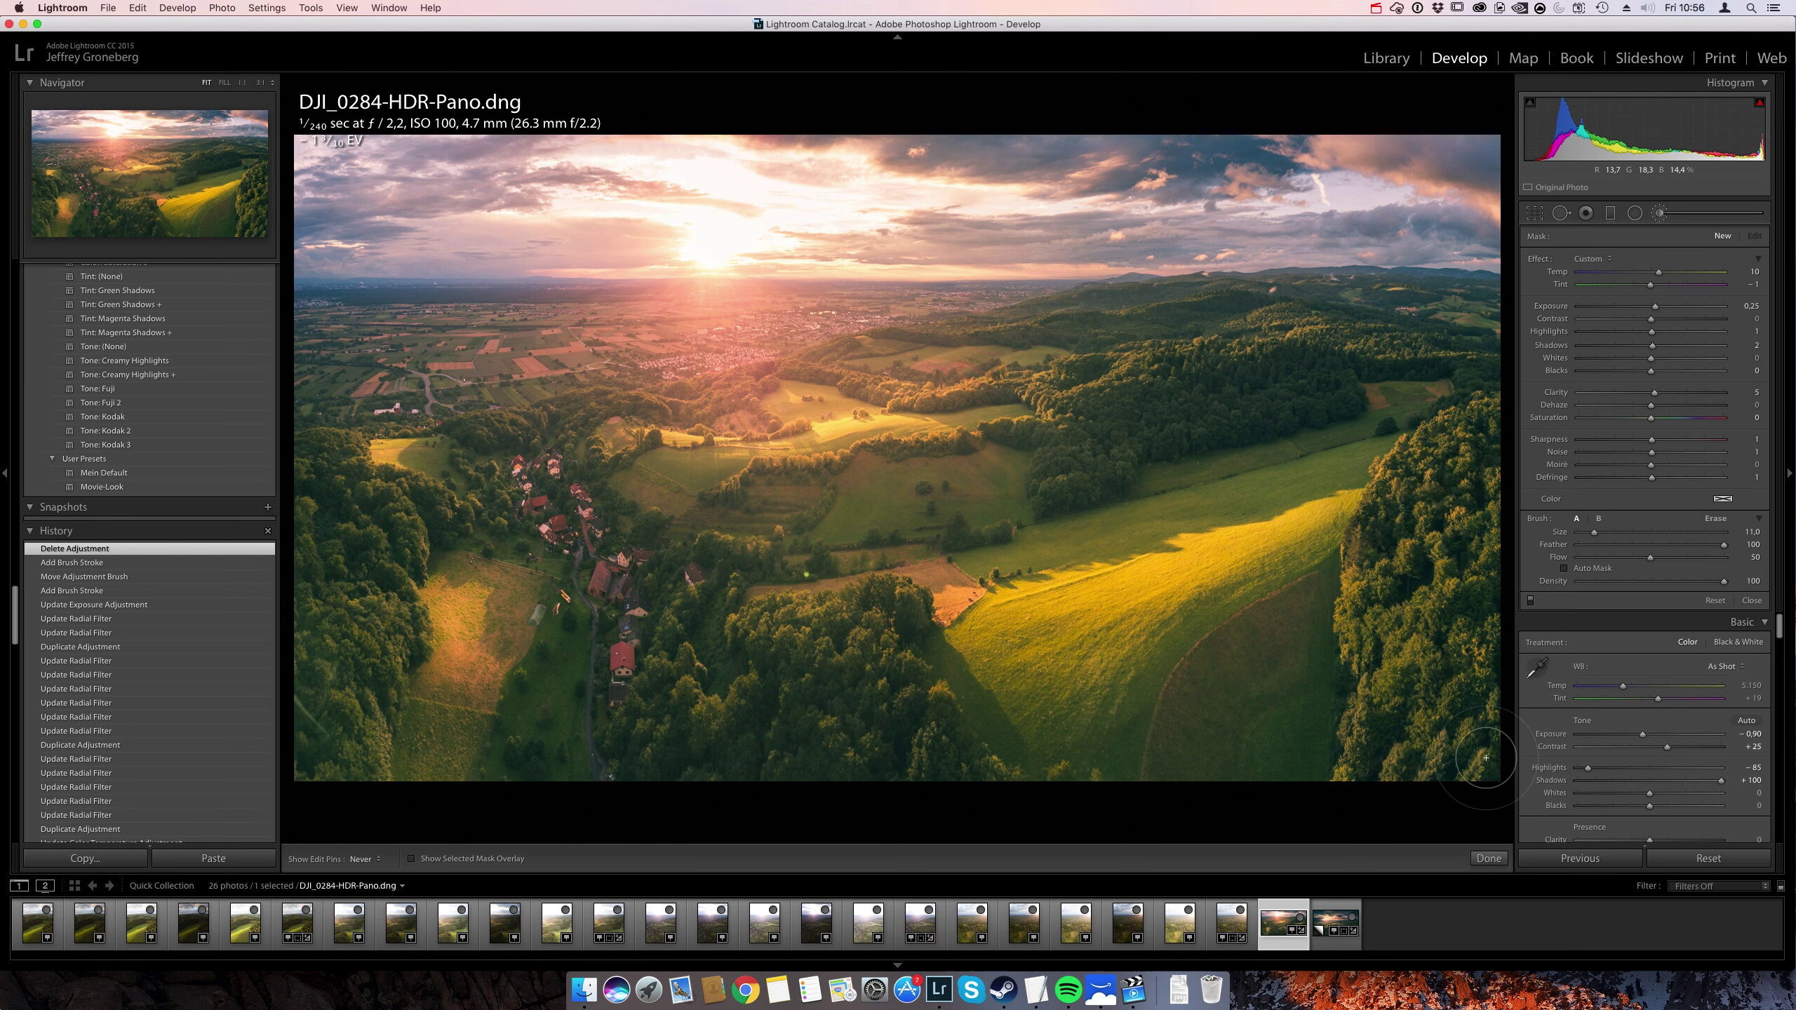
left_click(1398, 766)
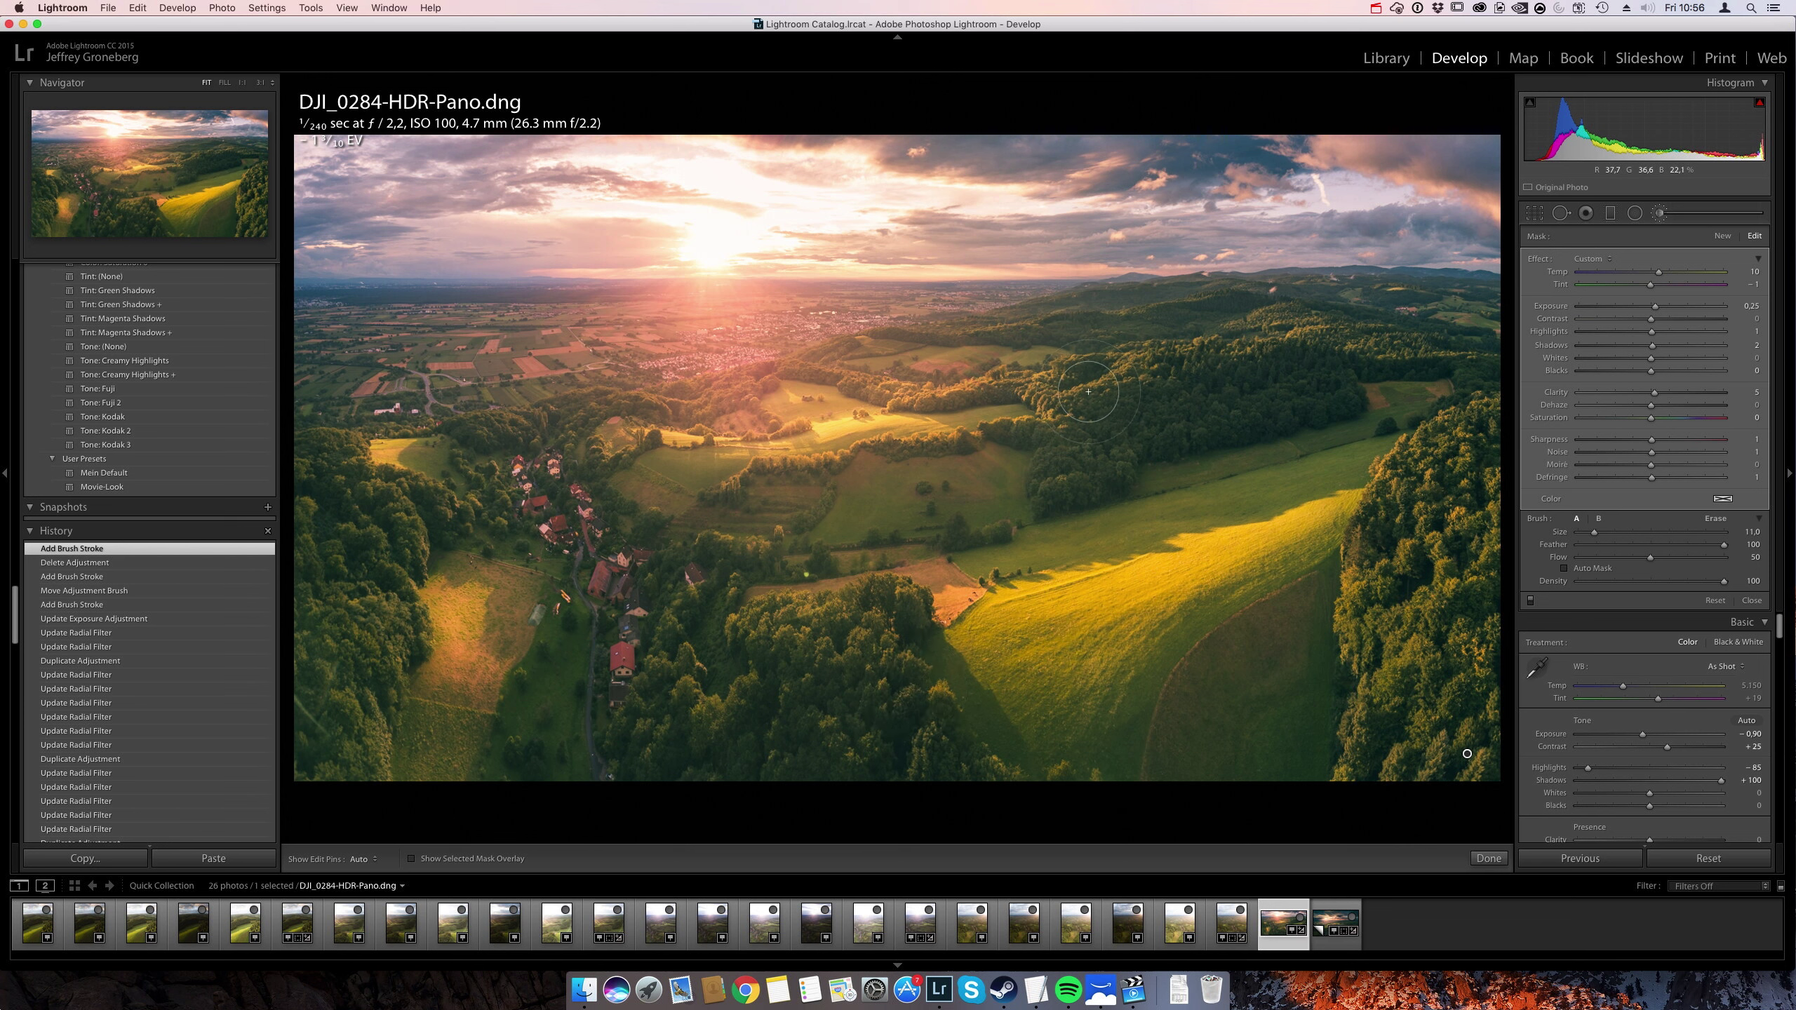
Reduce the brush size to 4 and paint along the edge of the forest beside the mid-valley fields.
key("bracketleft")
key("bracketleft")
key("bracketleft")
key("h")
key("bracketleft")
key("h")
left_click(1052, 424)
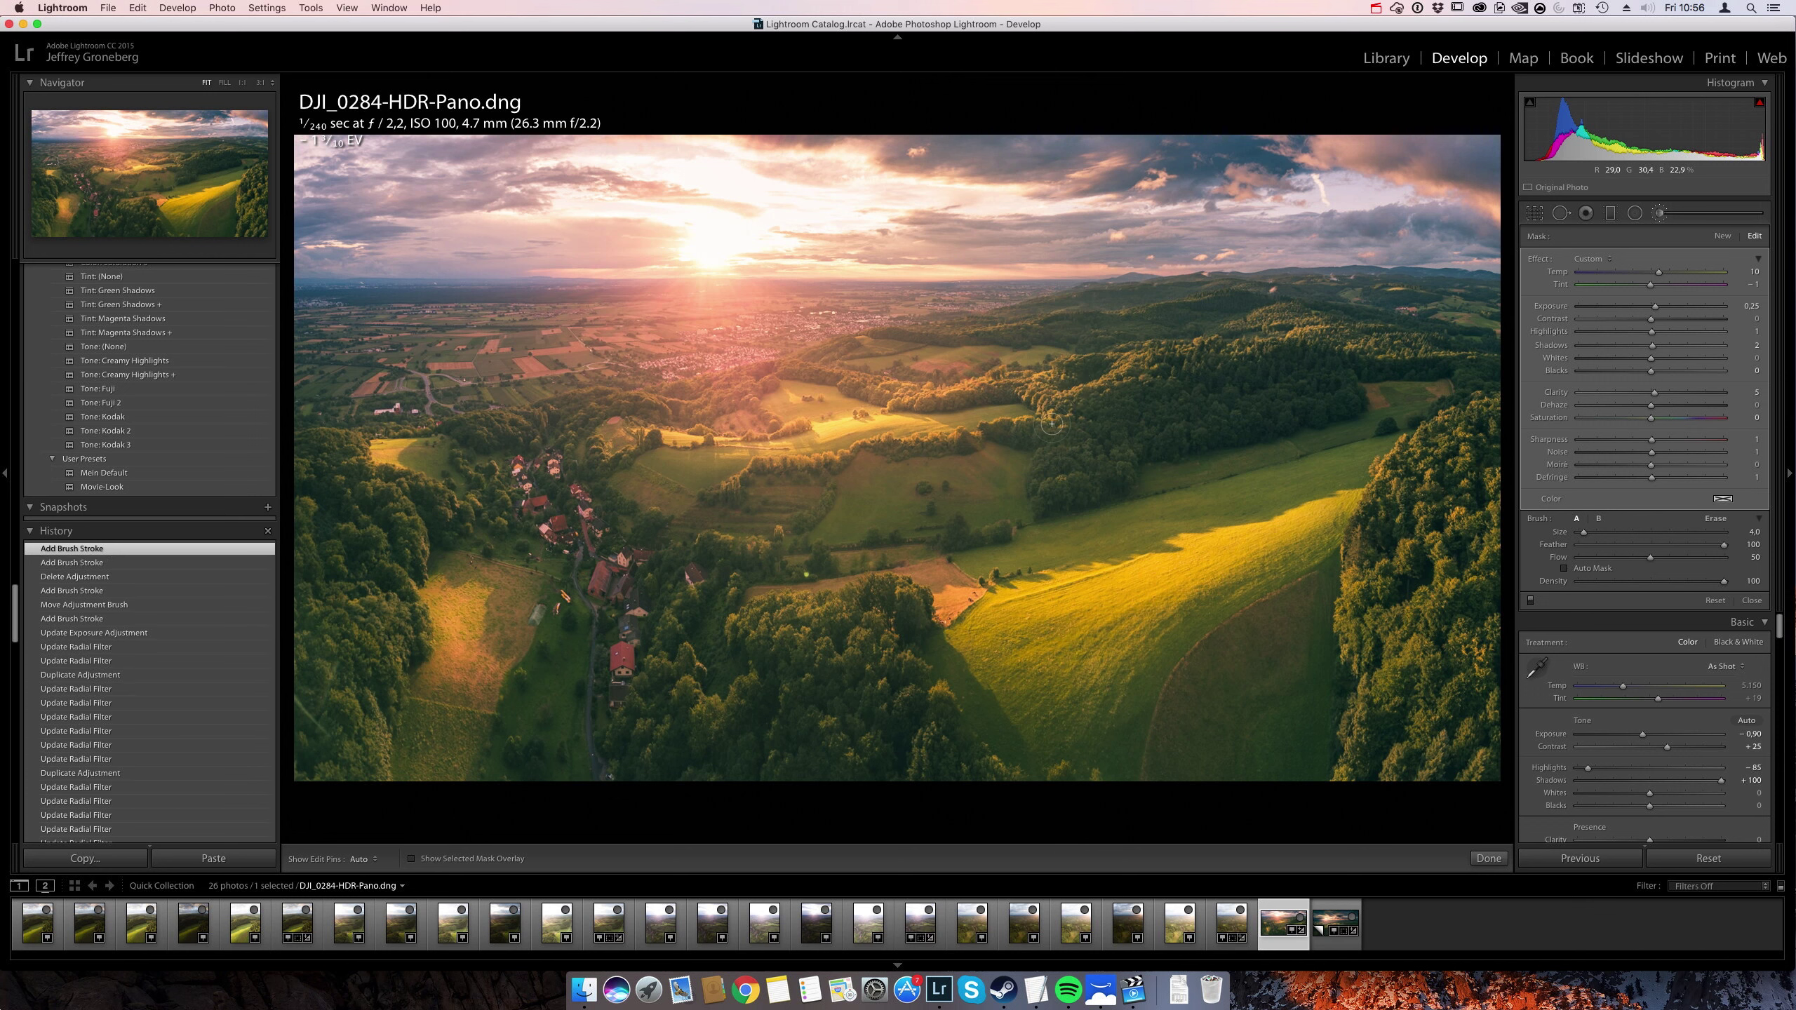
Reduce the brush size to 3 and paint over the hedges in the mid-valley and the woods in the central foreground.
key("bracketleft")
key("bracketleft")
key("h")
left_click_drag(778, 531, 728, 543)
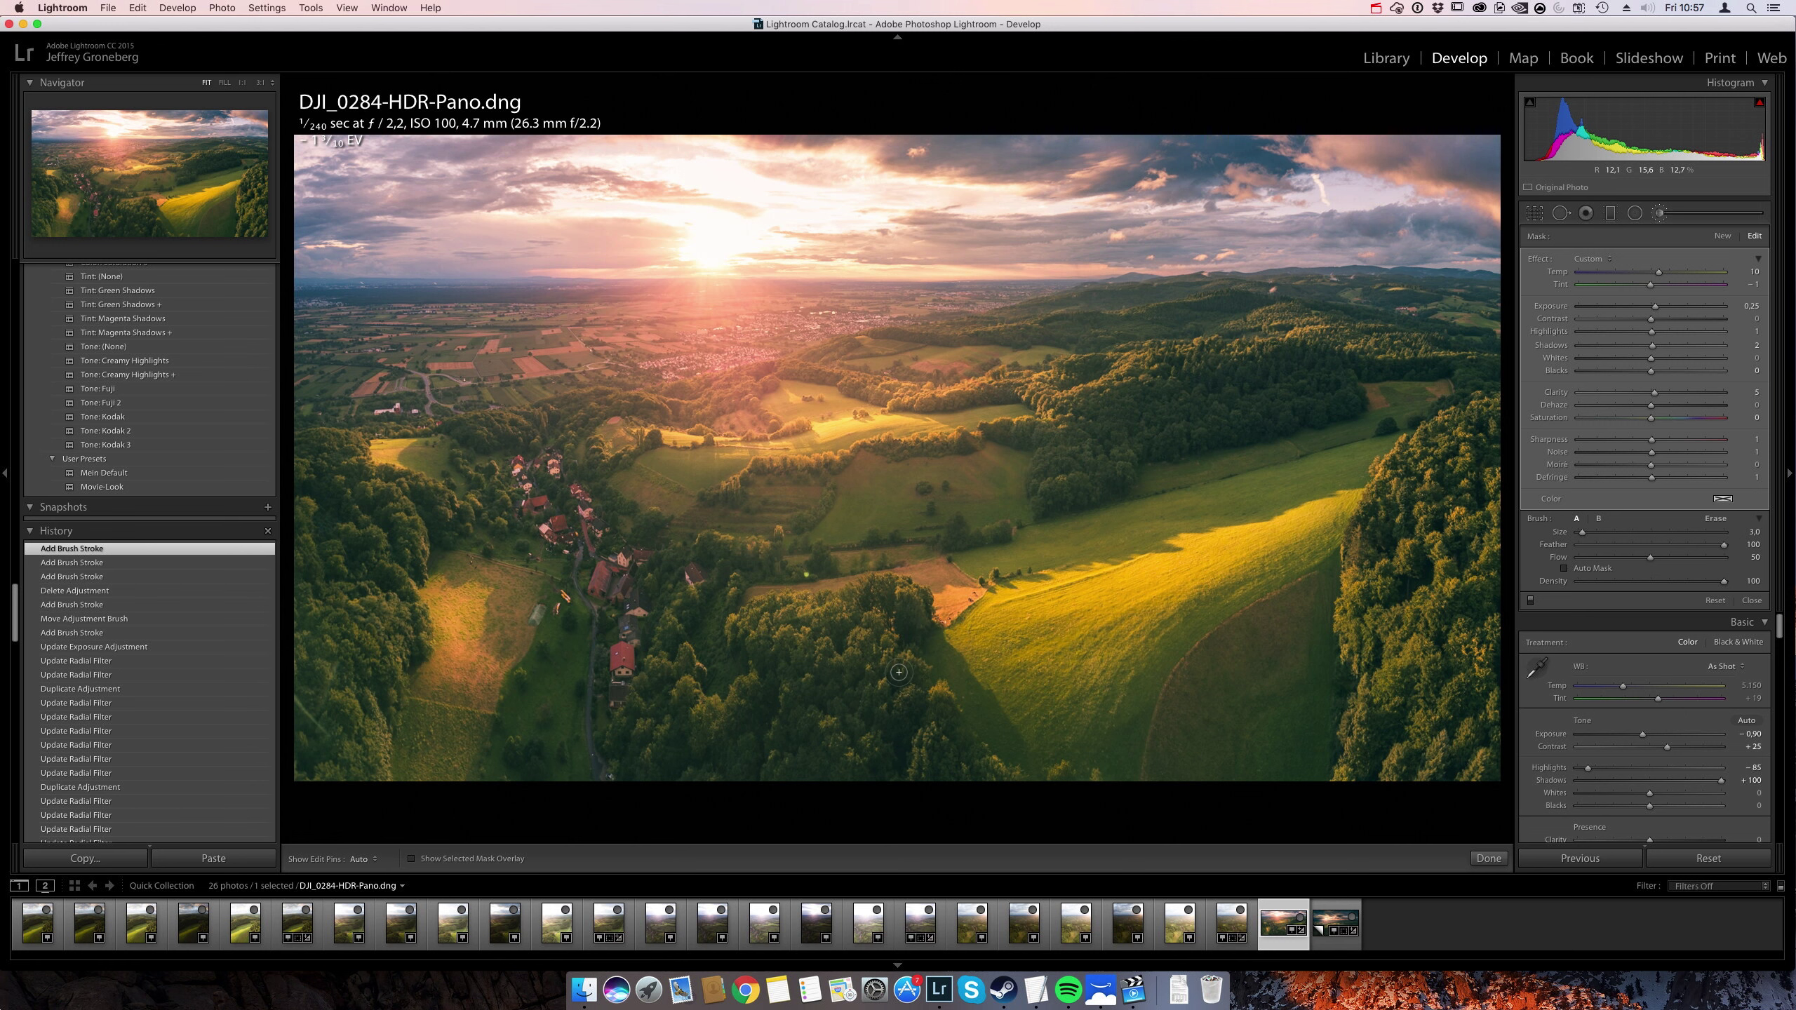
left_click(898, 672)
Paint the trees around the village at brush size 5, and the woods on the photo's left side at size 7.
scroll(878, 665, "up", 2)
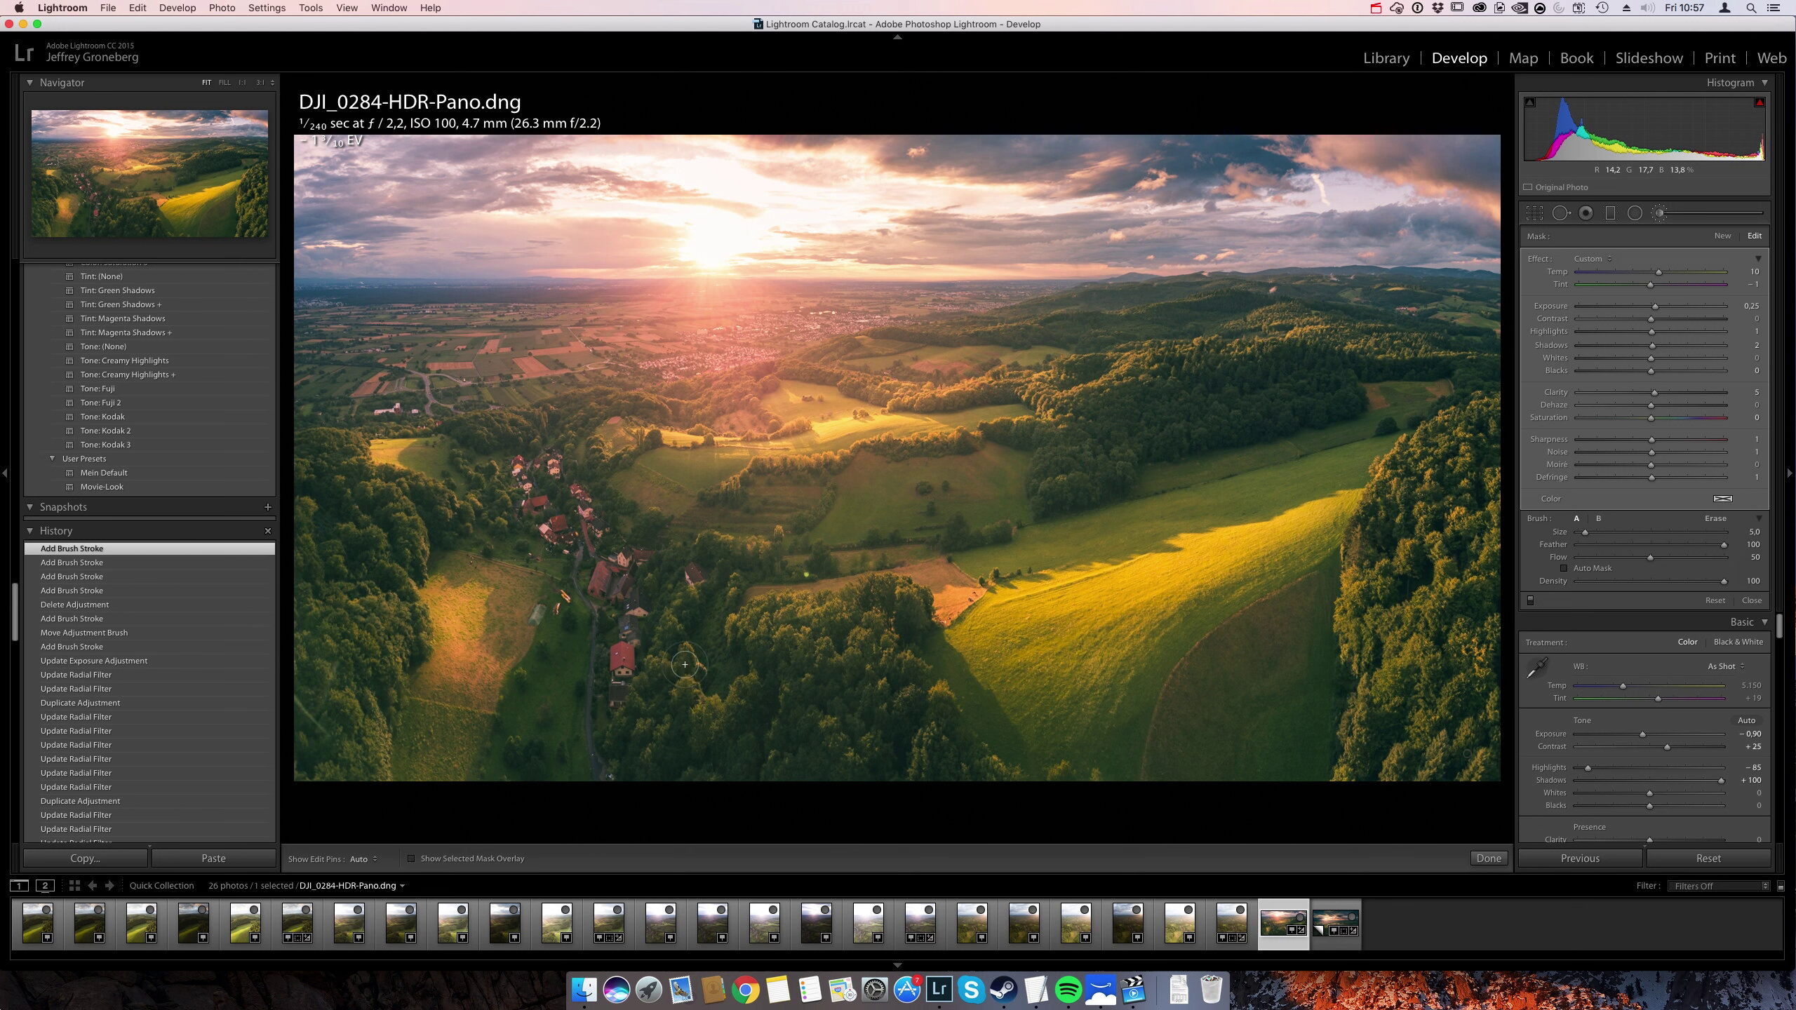
key("h")
left_click_drag(767, 621, 492, 571)
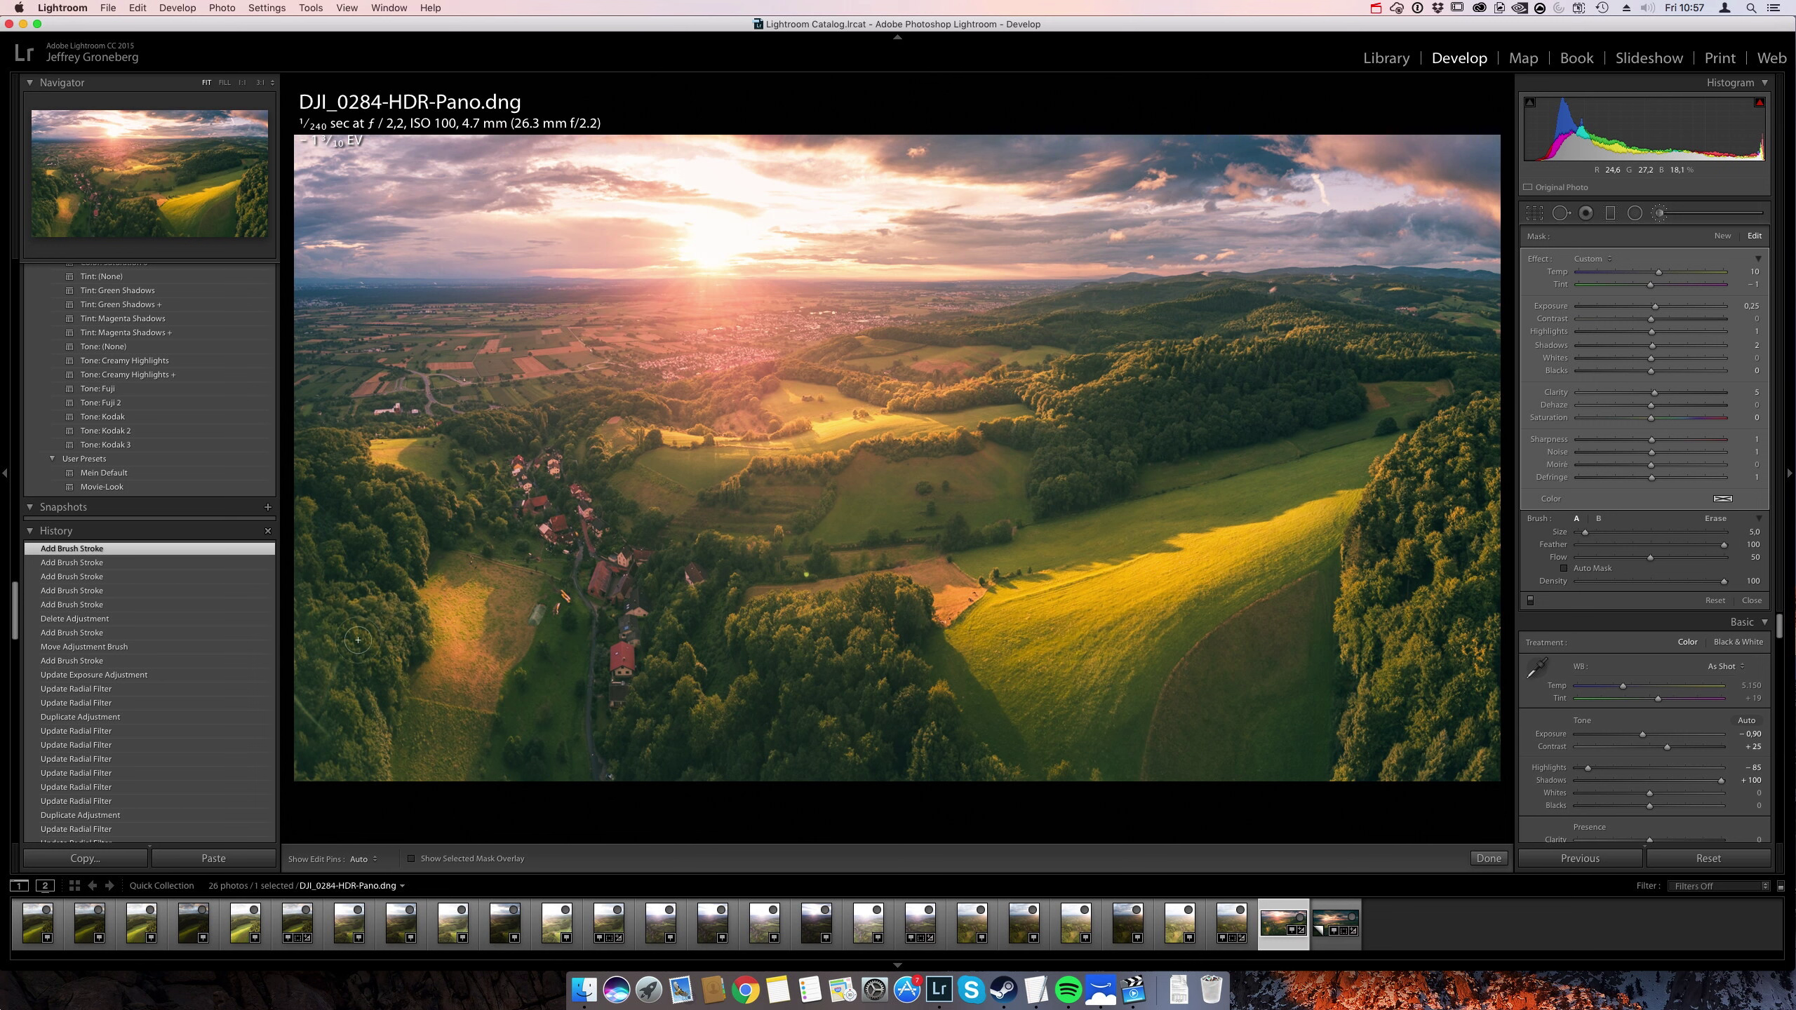
scroll(382, 644, "up", 2)
key("h")
key("h")
left_click_drag(396, 707, 500, 673)
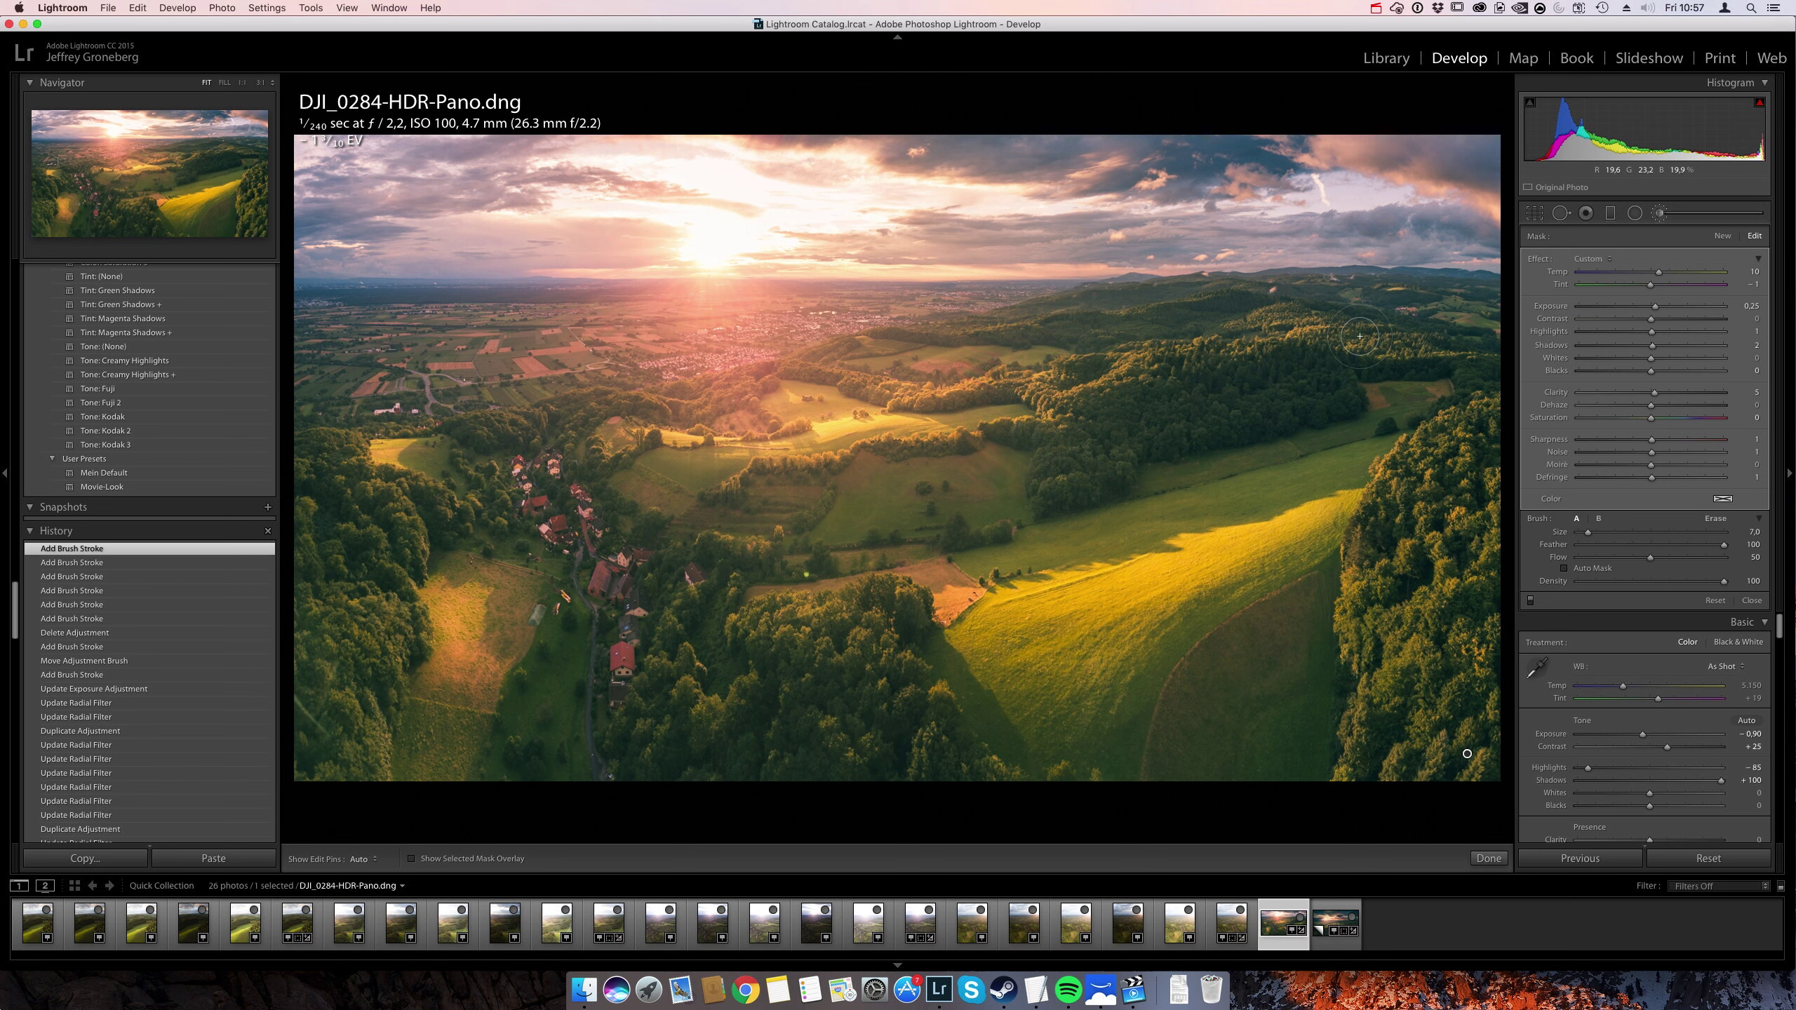
Start a new adjustment brush with exposure -0.21 and temperature -8, and paint the shaded grass beside the village at size 6.
left_click(1656, 215)
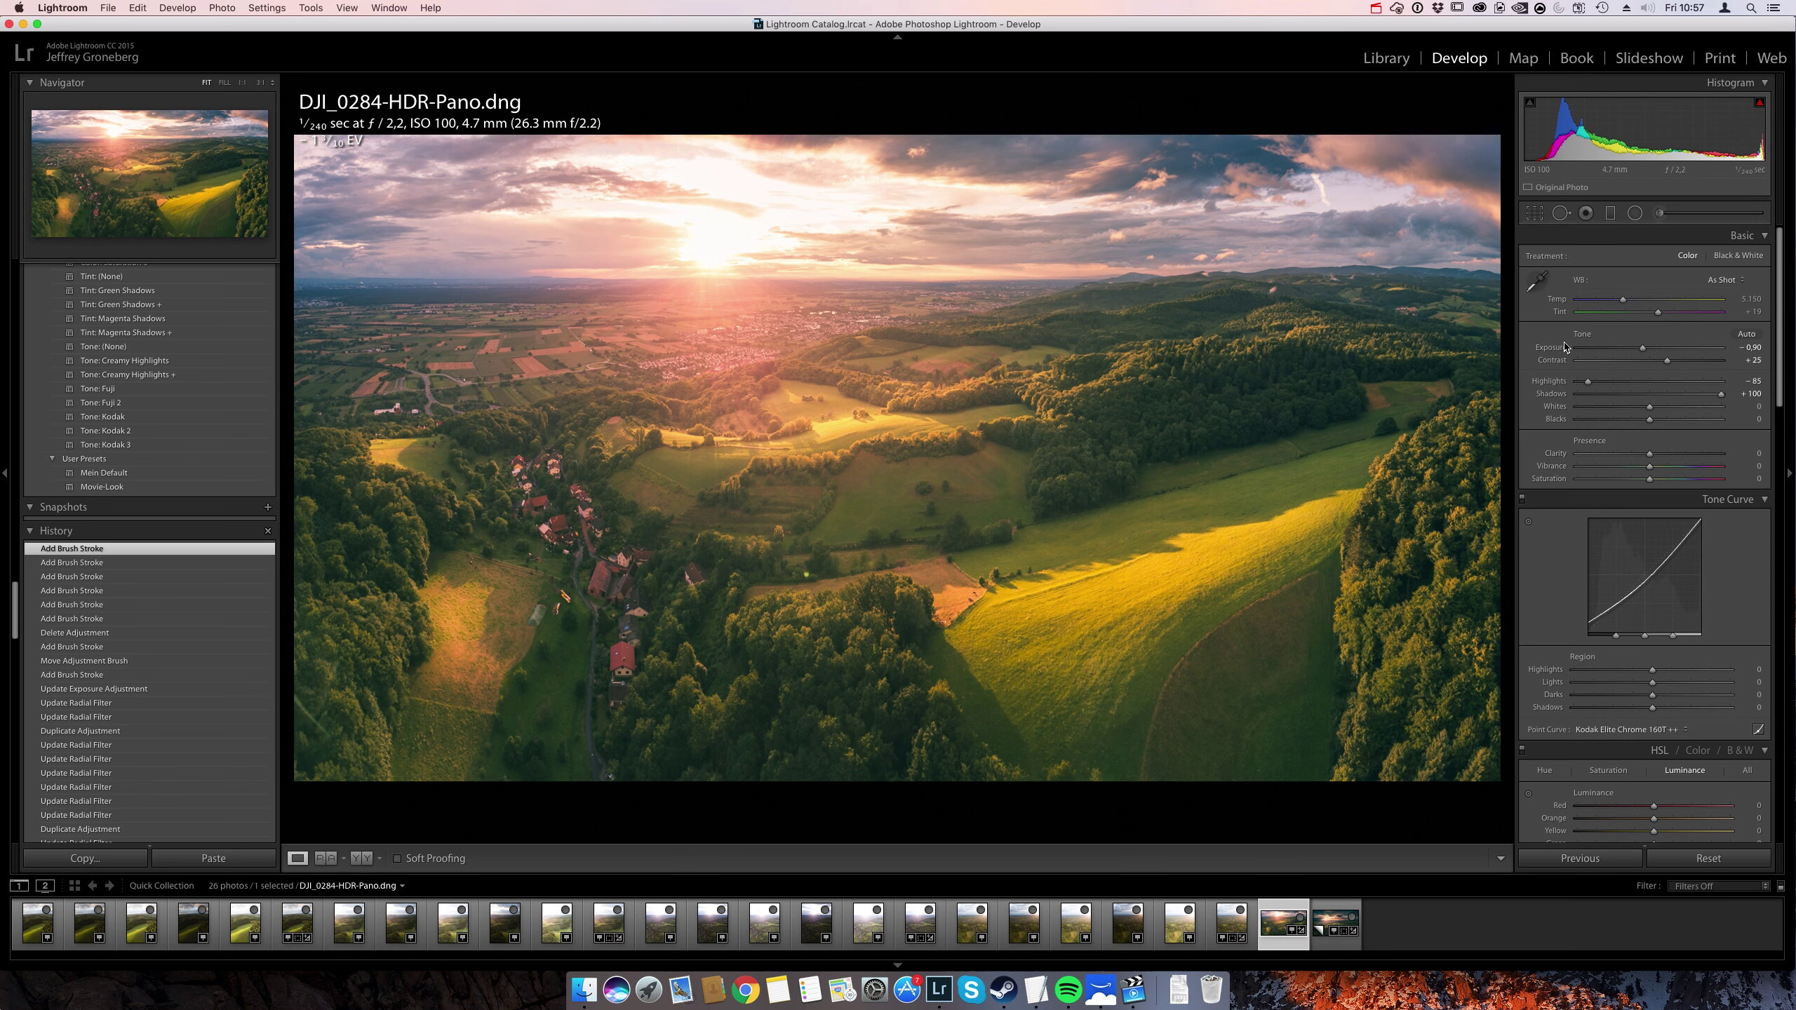
left_click(1656, 215)
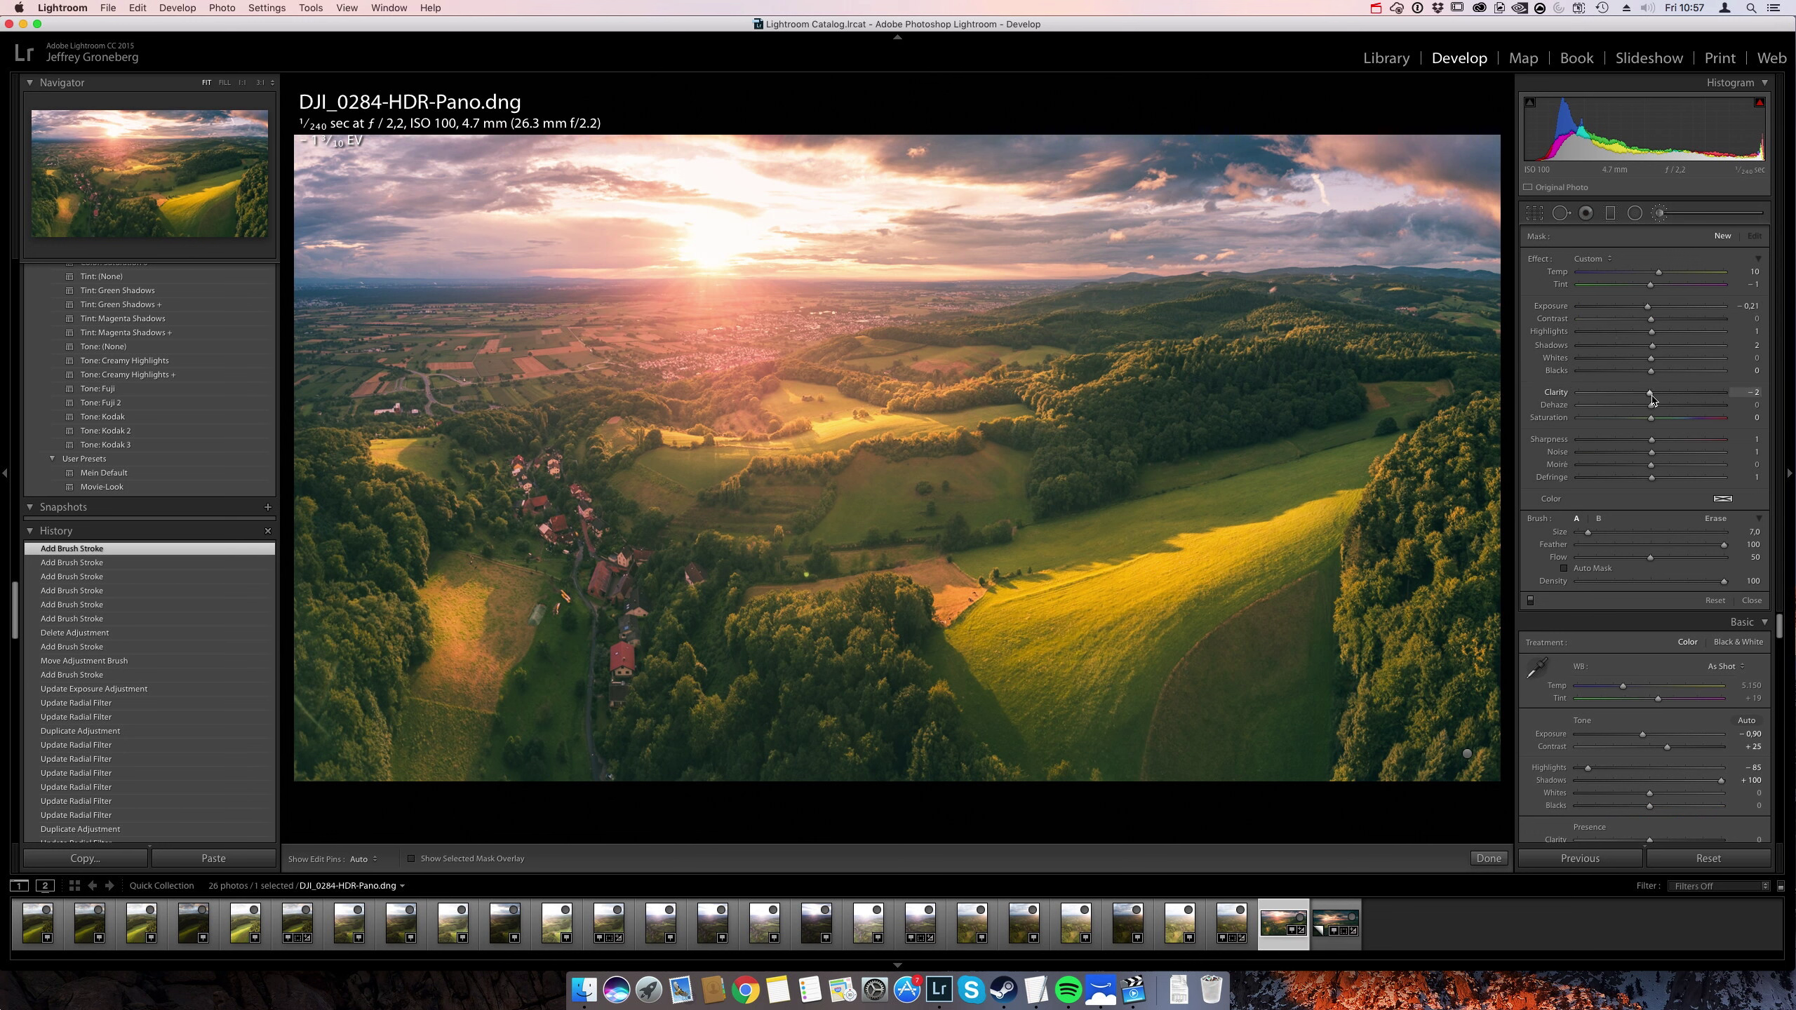
left_click_drag(1659, 273, 1652, 275)
left_click_drag(1652, 273, 1643, 274)
left_click_drag(1648, 277, 1645, 278)
key("h")
key("h")
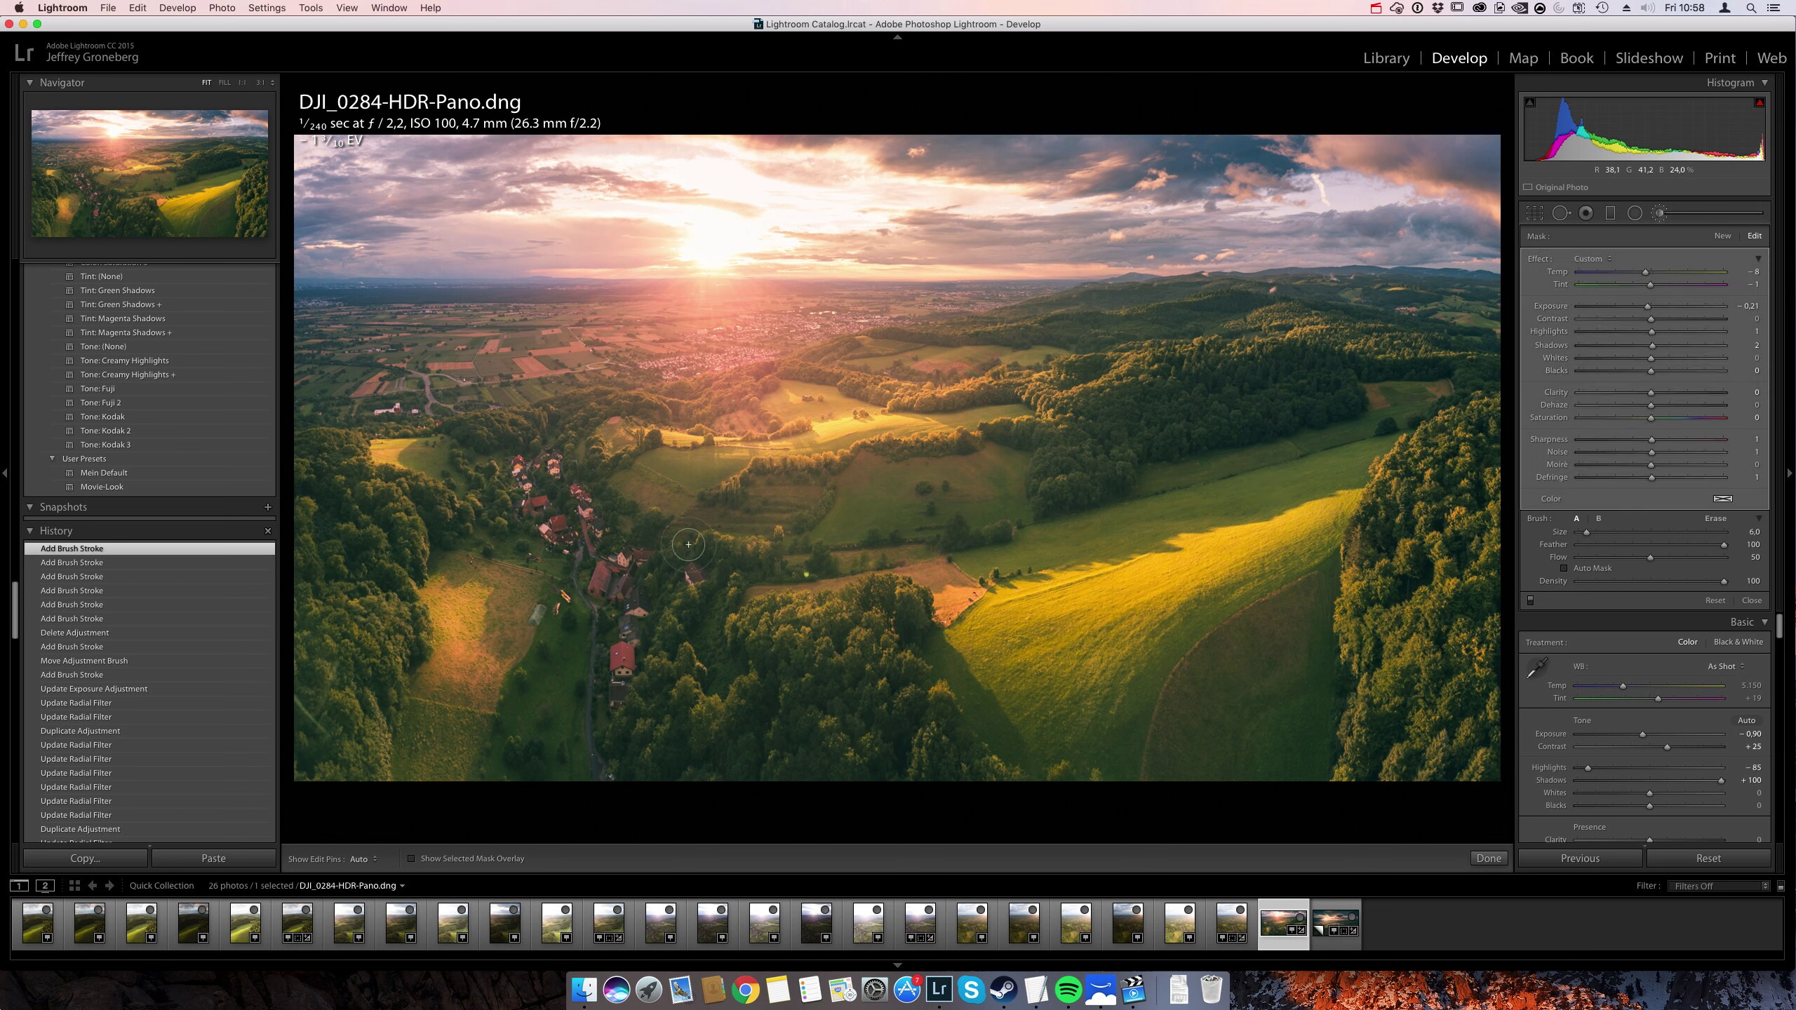
left_click(507, 714)
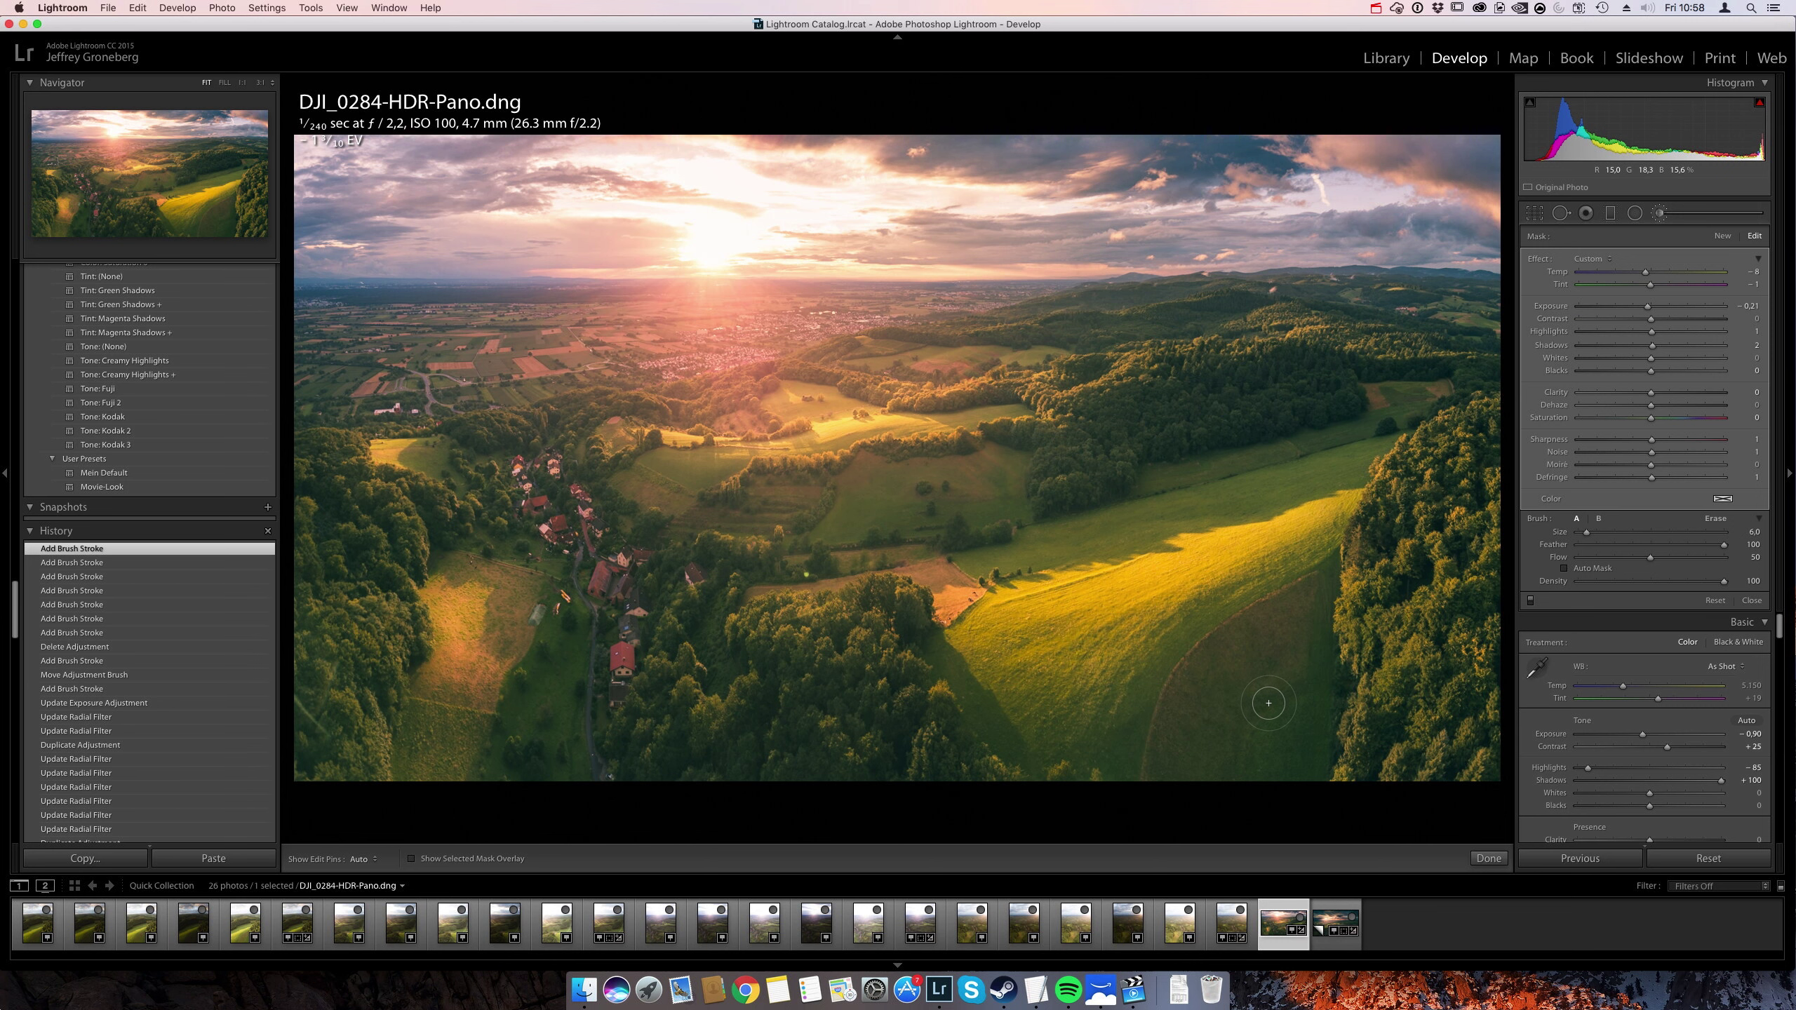
Enlarge the darkening brush to size 13 and paint the shaded foreground and upper strip of the large meadow.
scroll(1268, 702, "up", 5)
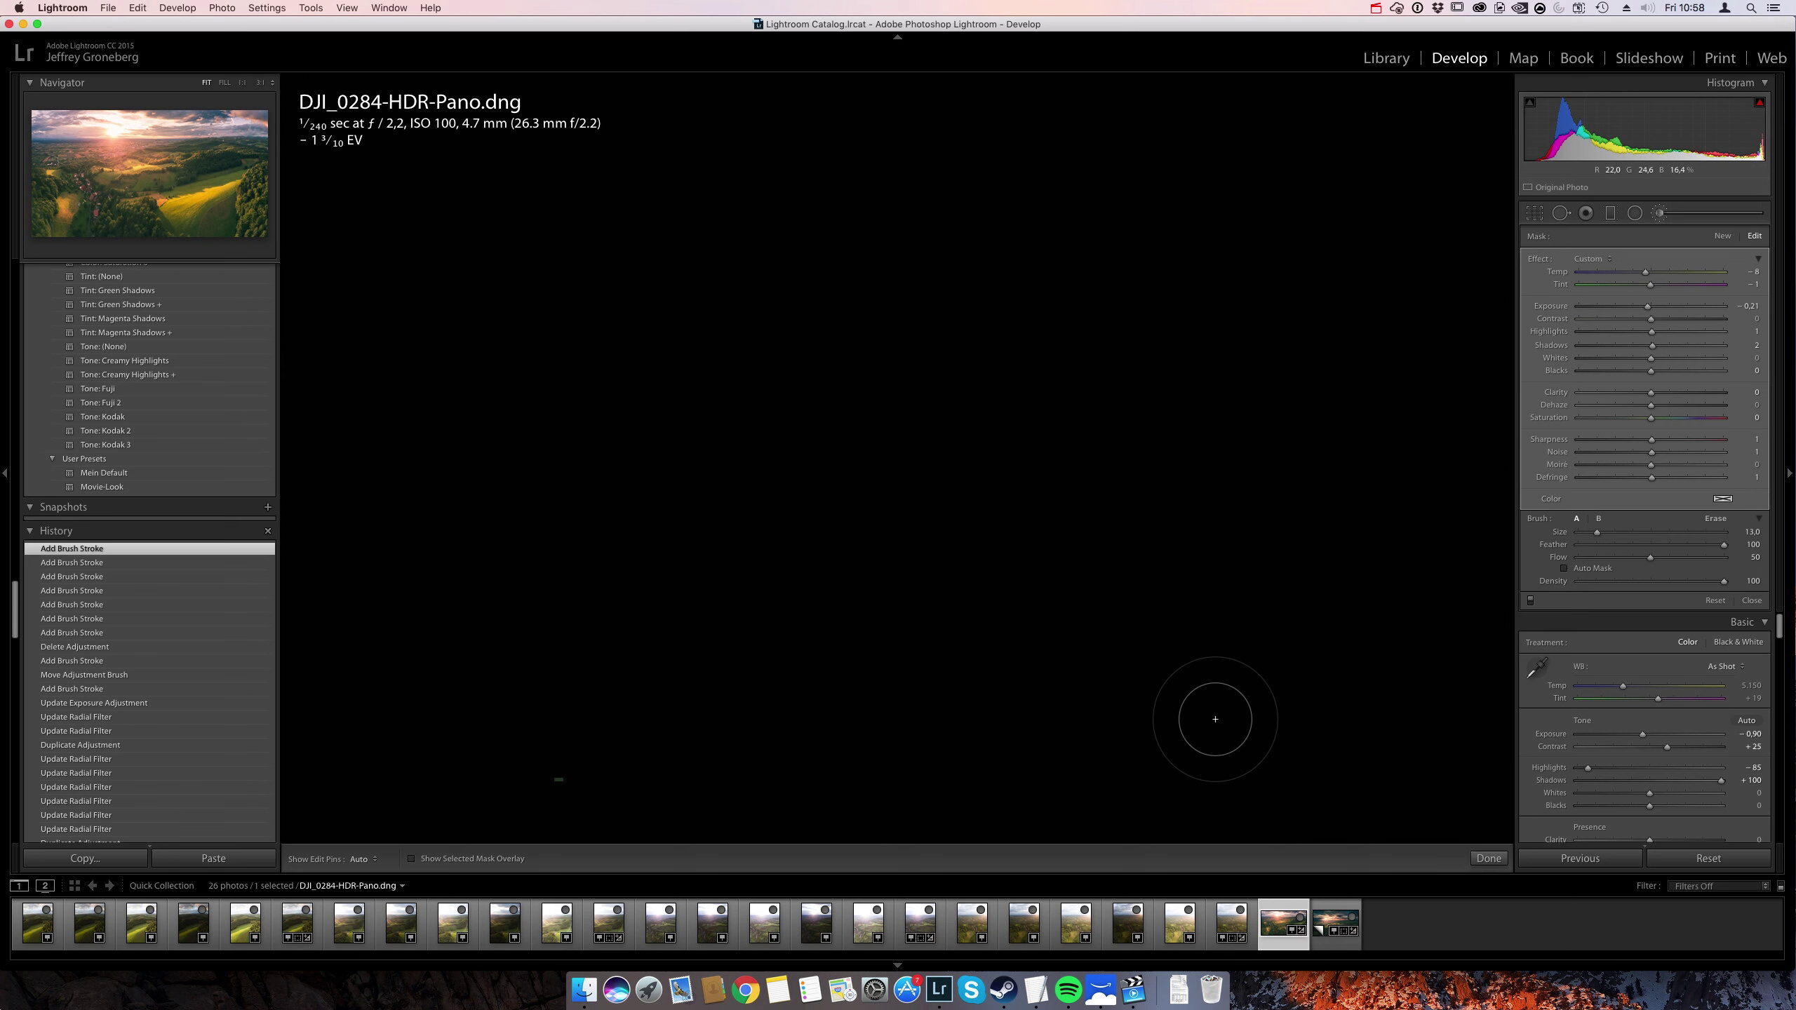
key("k")
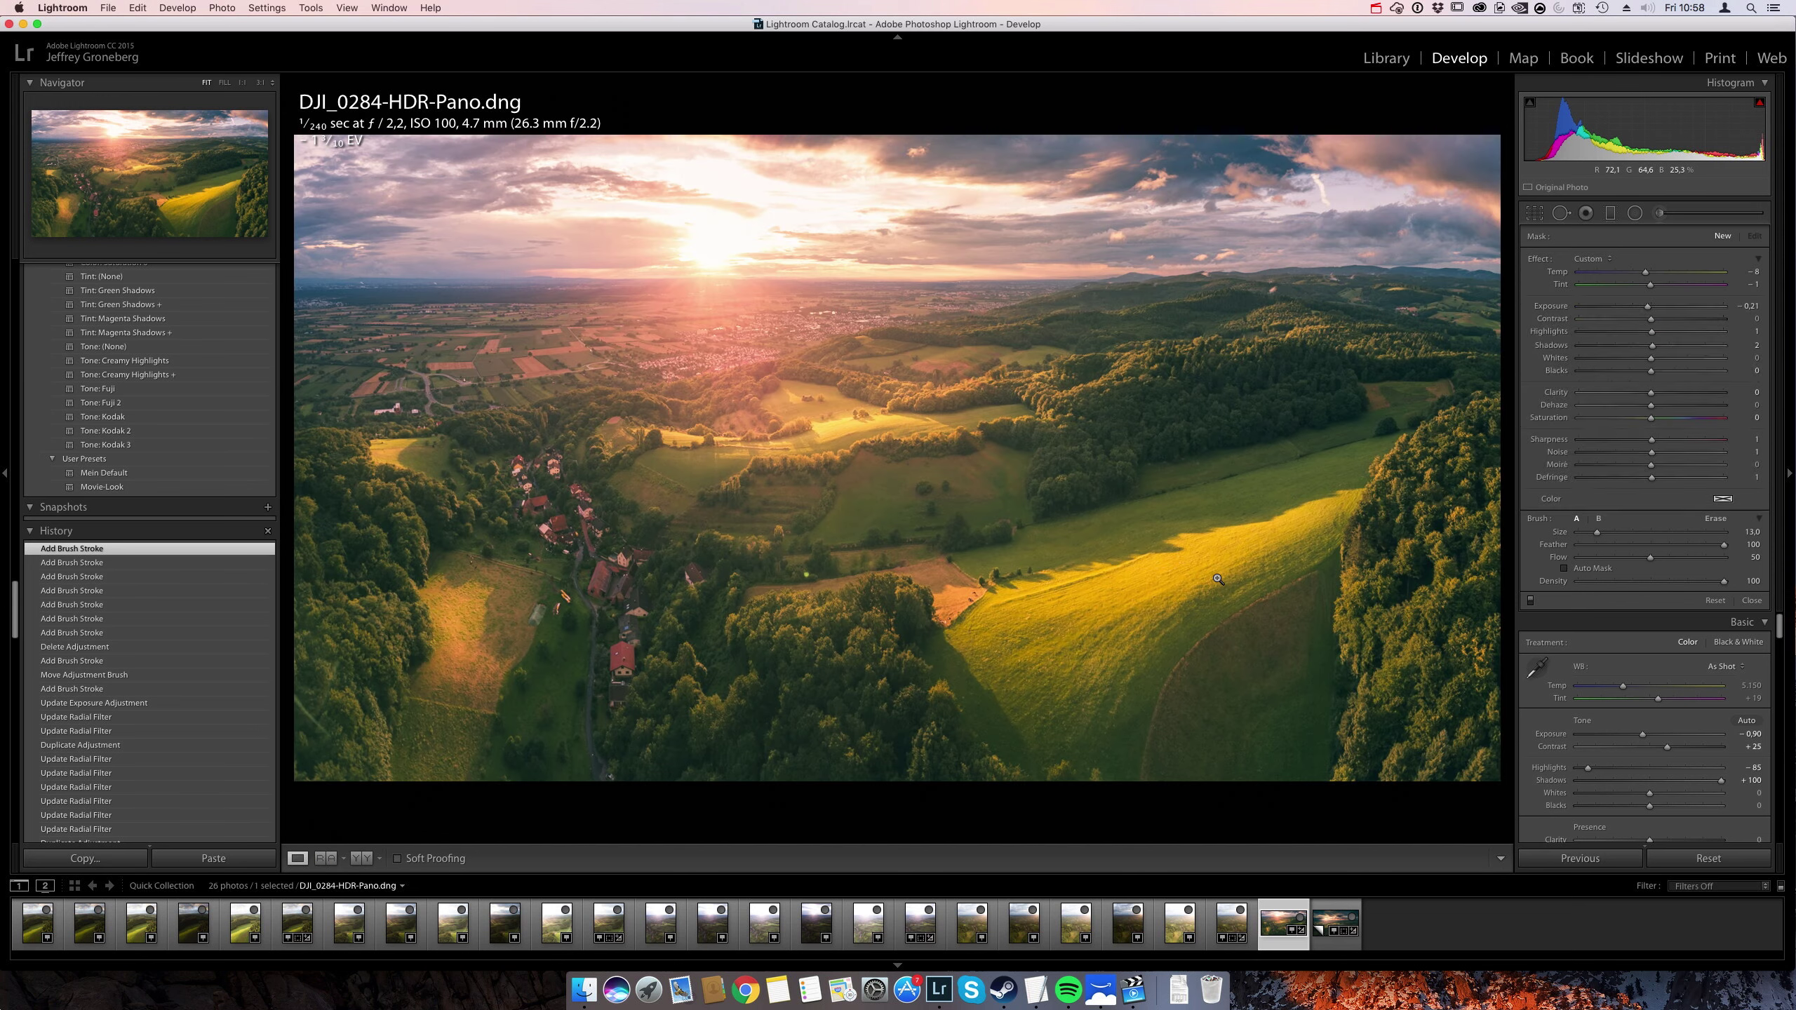
left_click(1659, 213)
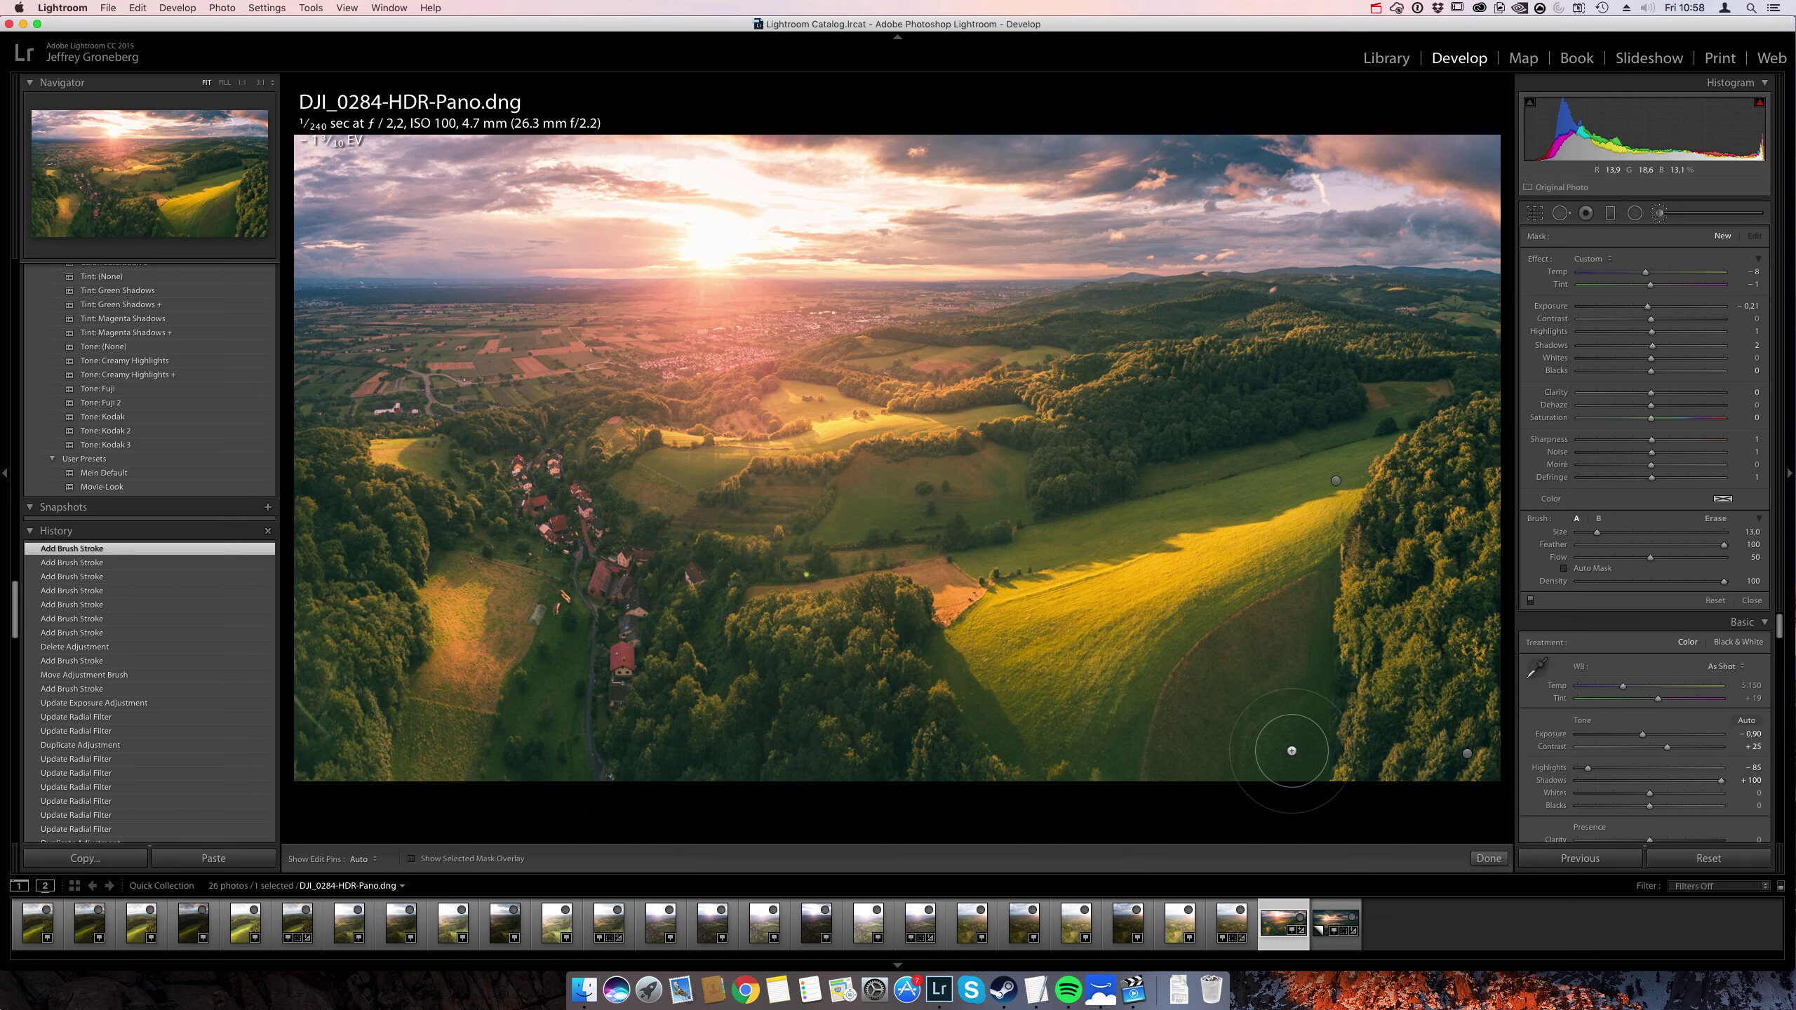
left_click(1336, 481)
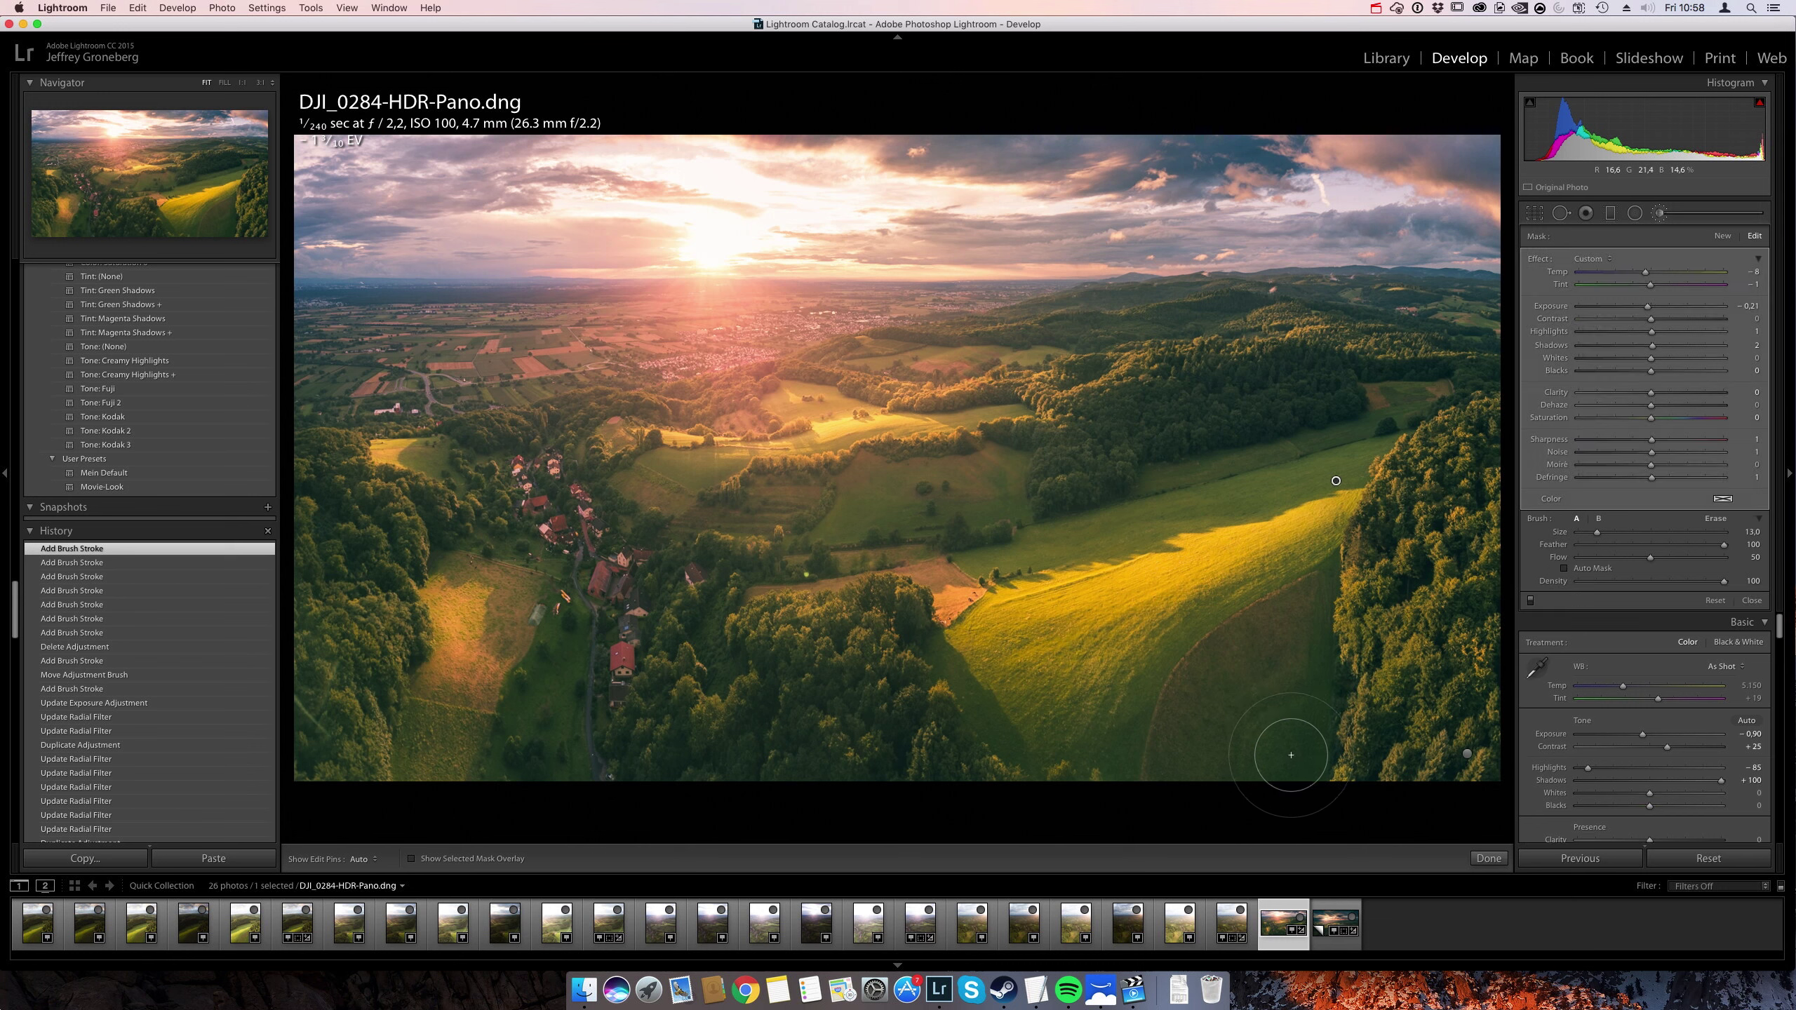
key("h")
left_click_drag(646, 745, 807, 750)
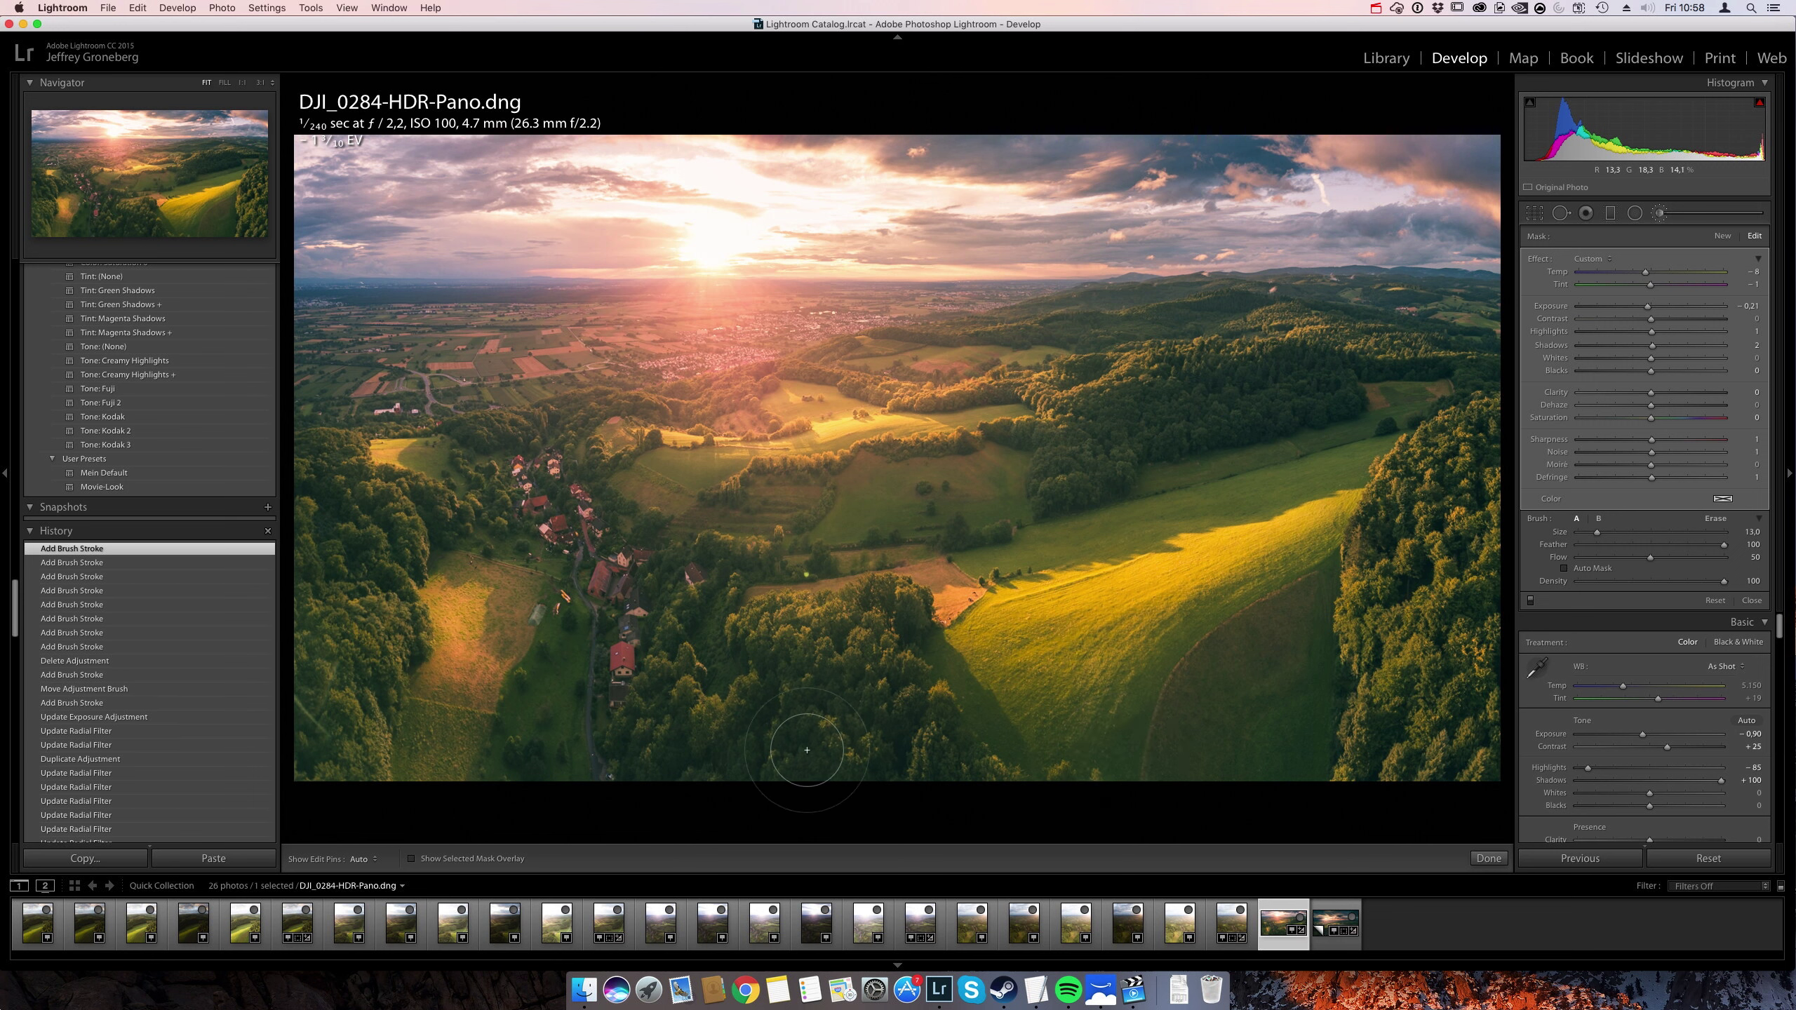
key("h")
key("h")
left_click_drag(1257, 460, 1392, 409)
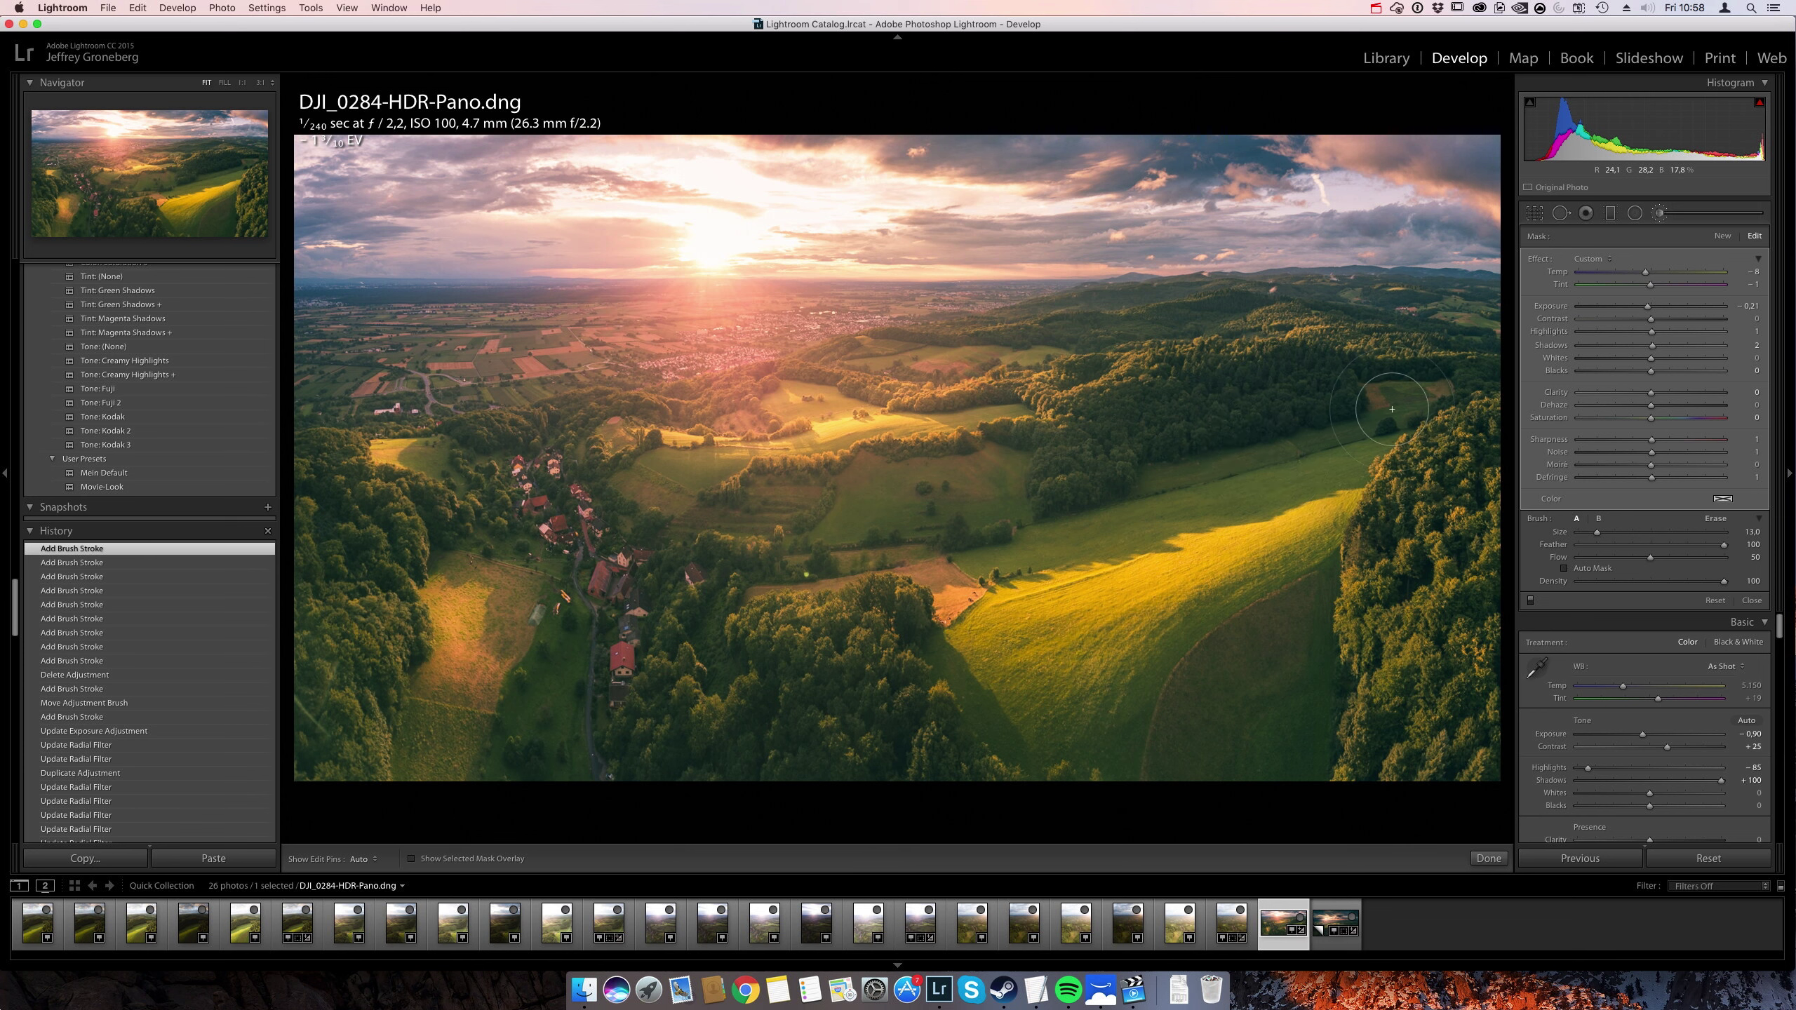
Show the mask overlay, reduce the brush size to 7, and extend the darkening mask over the mid-valley field.
key("bracketleft")
key("o")
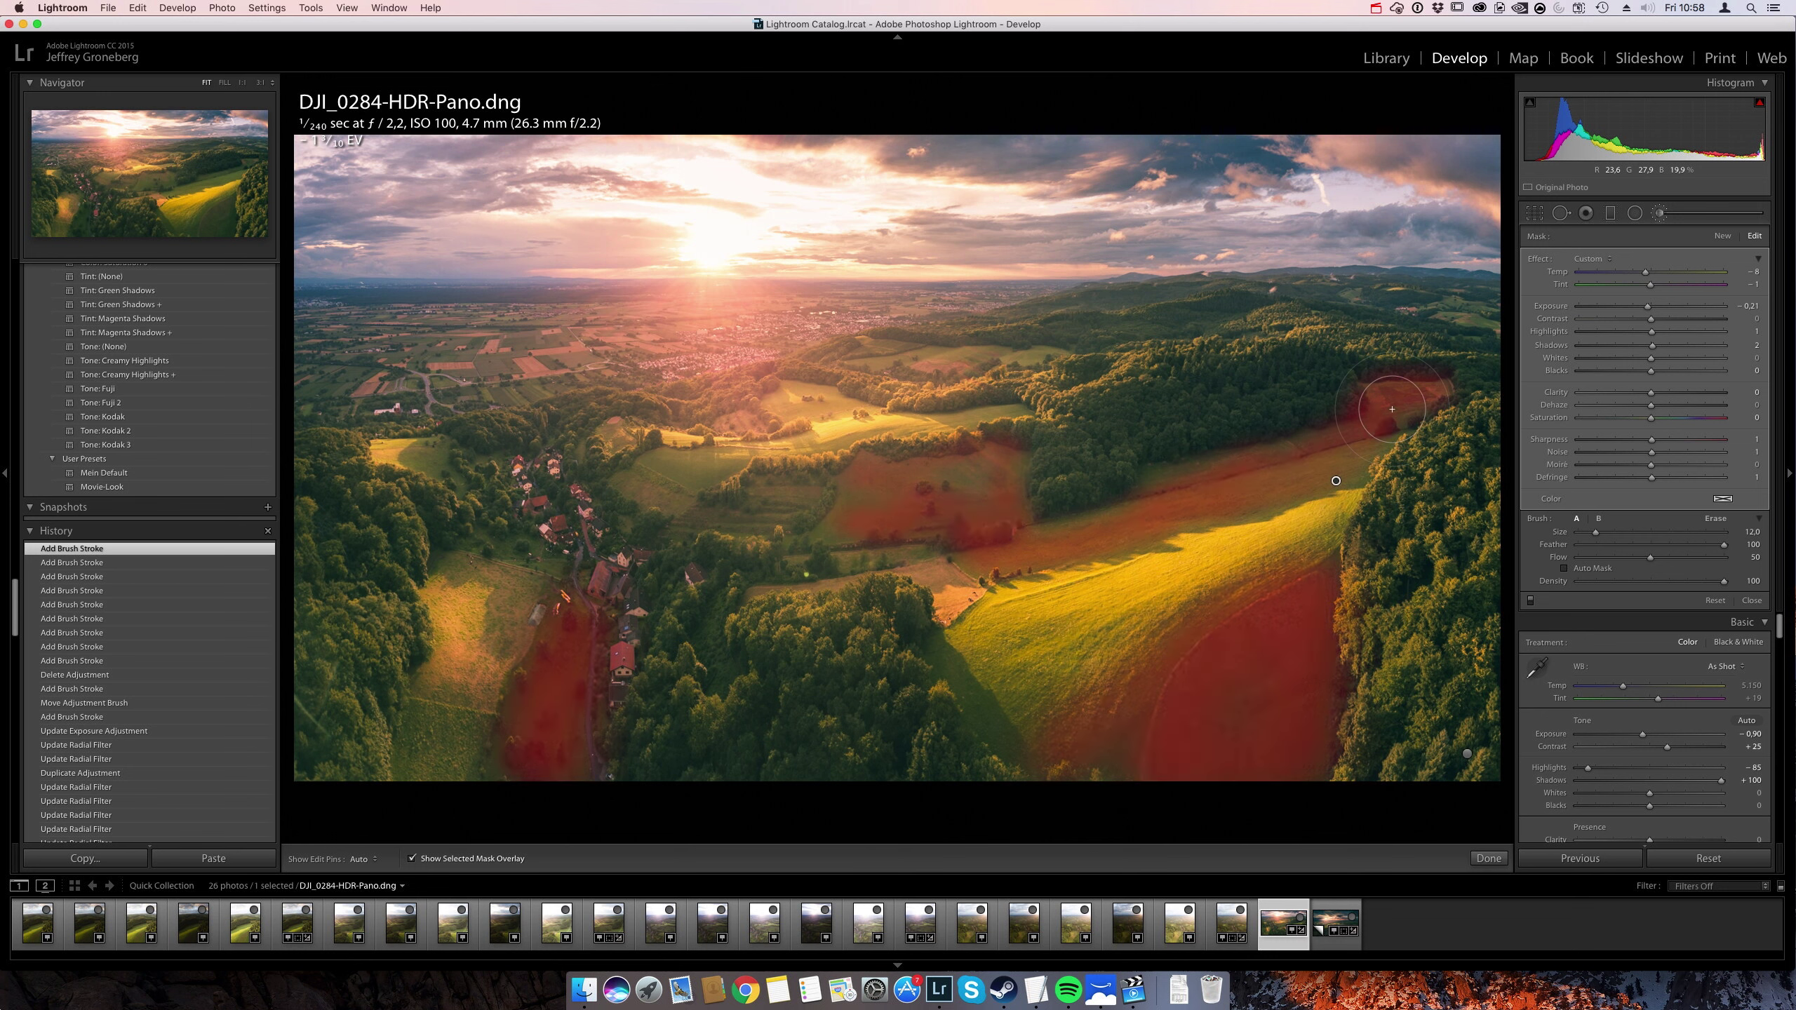
key("bracketleft")
key("bracketleft")
key("bracketleft")
key("bracketleft")
key("bracketleft")
key("h")
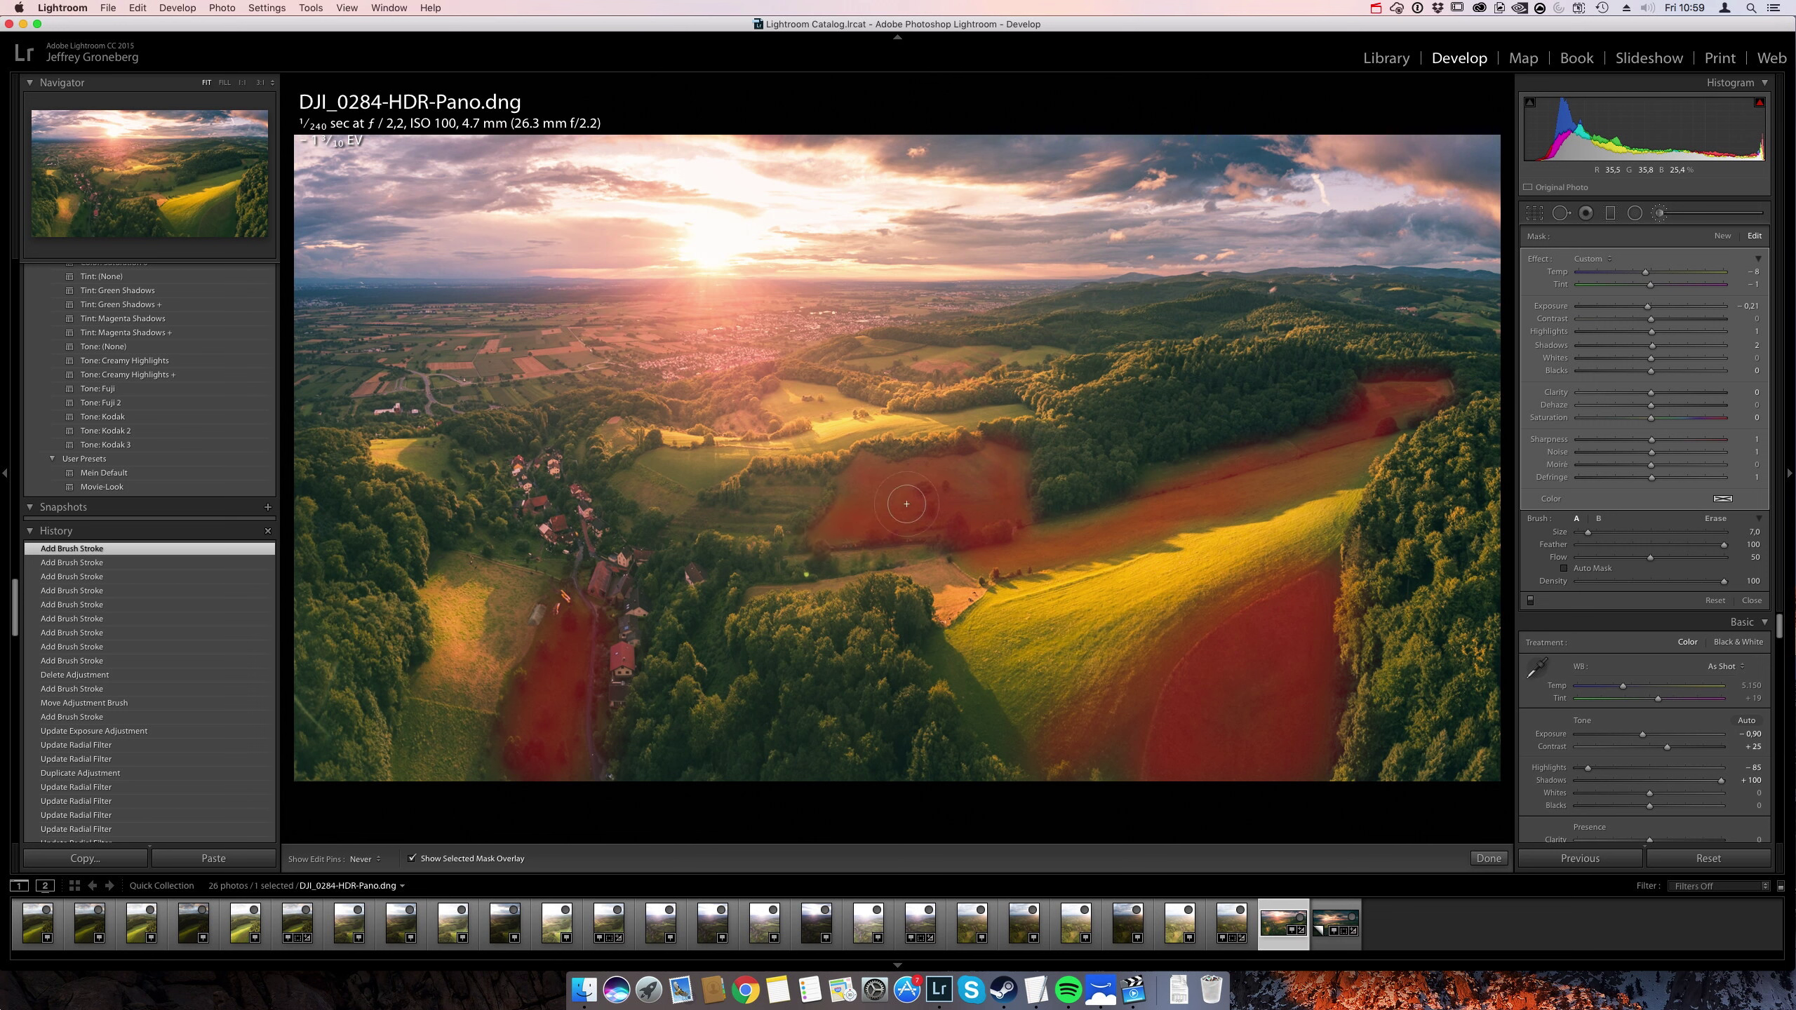
left_click_drag(865, 529, 831, 538)
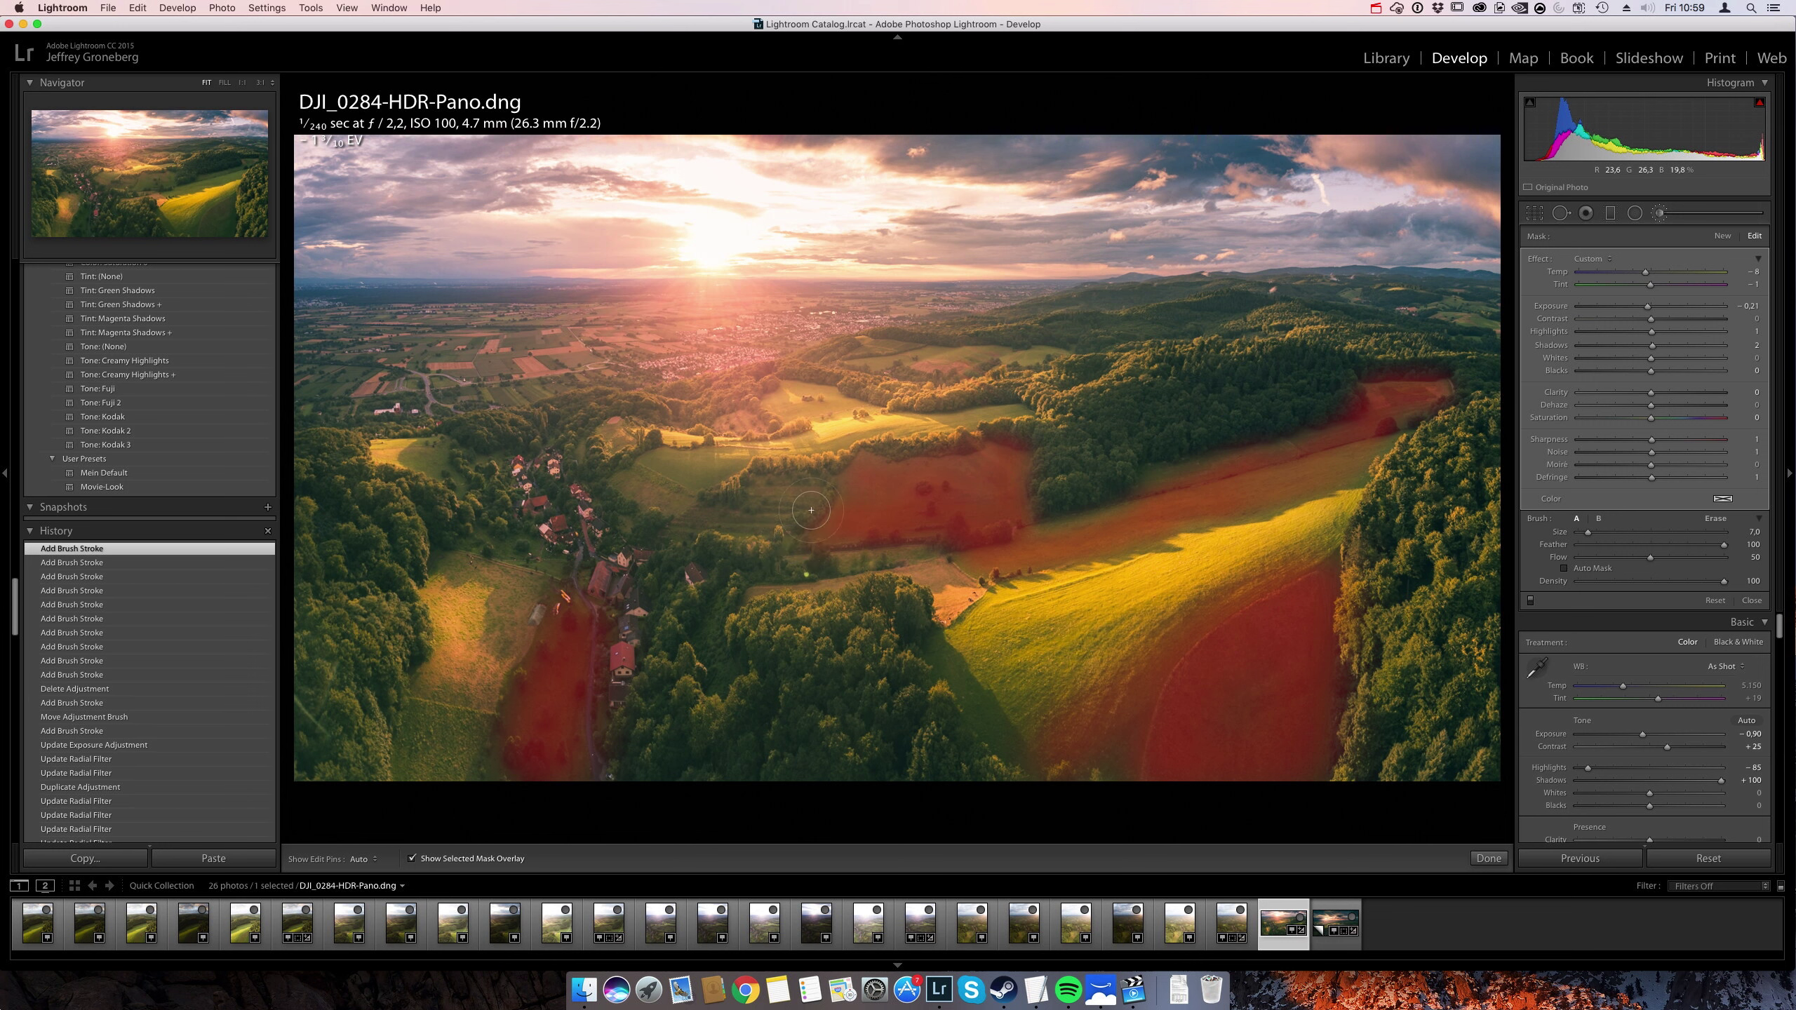
Paint the small field above the left forest with a smaller brush, restore the size to 7, and finish brush editing.
key("bracketleft")
key("bracketleft")
mouse_move(462, 482)
left_mouse_down()
mouse_move(412, 456)
mouse_move(452, 435)
mouse_move(414, 460)
mouse_move(508, 457)
mouse_move(411, 455)
mouse_move(452, 468)
left_mouse_up()
key("bracketright")
key("bracketright")
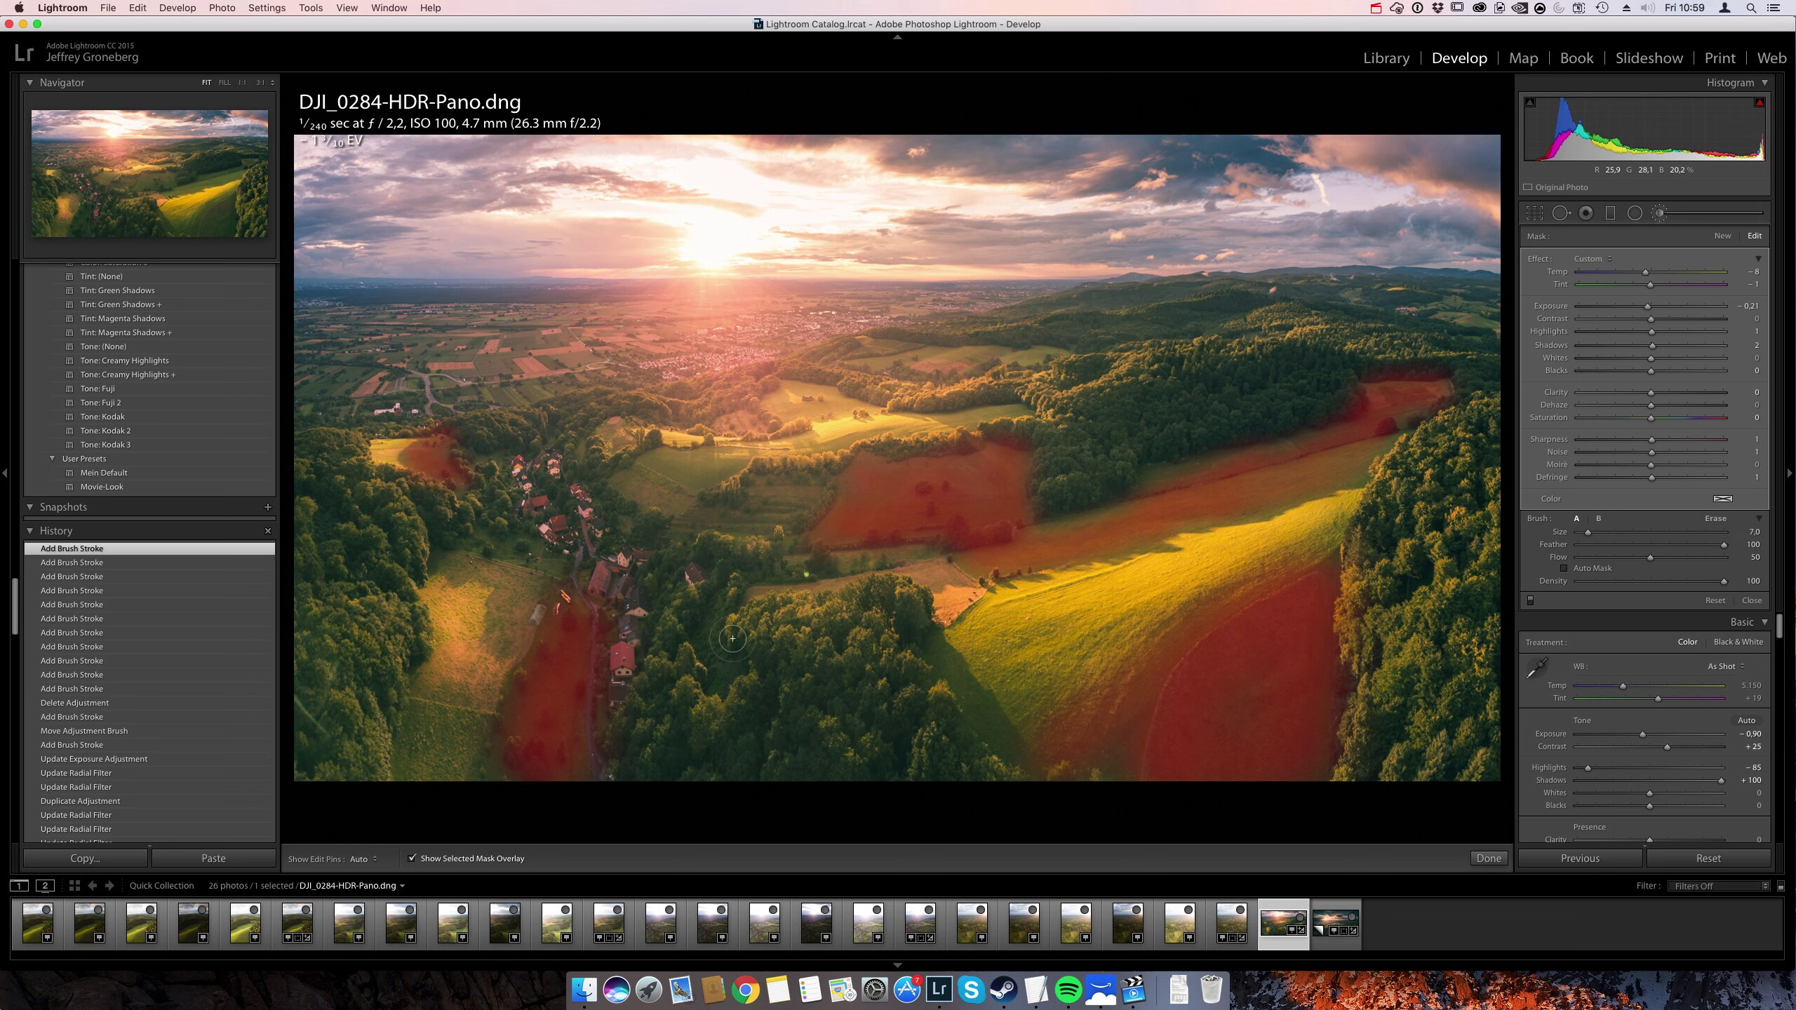
key("k")
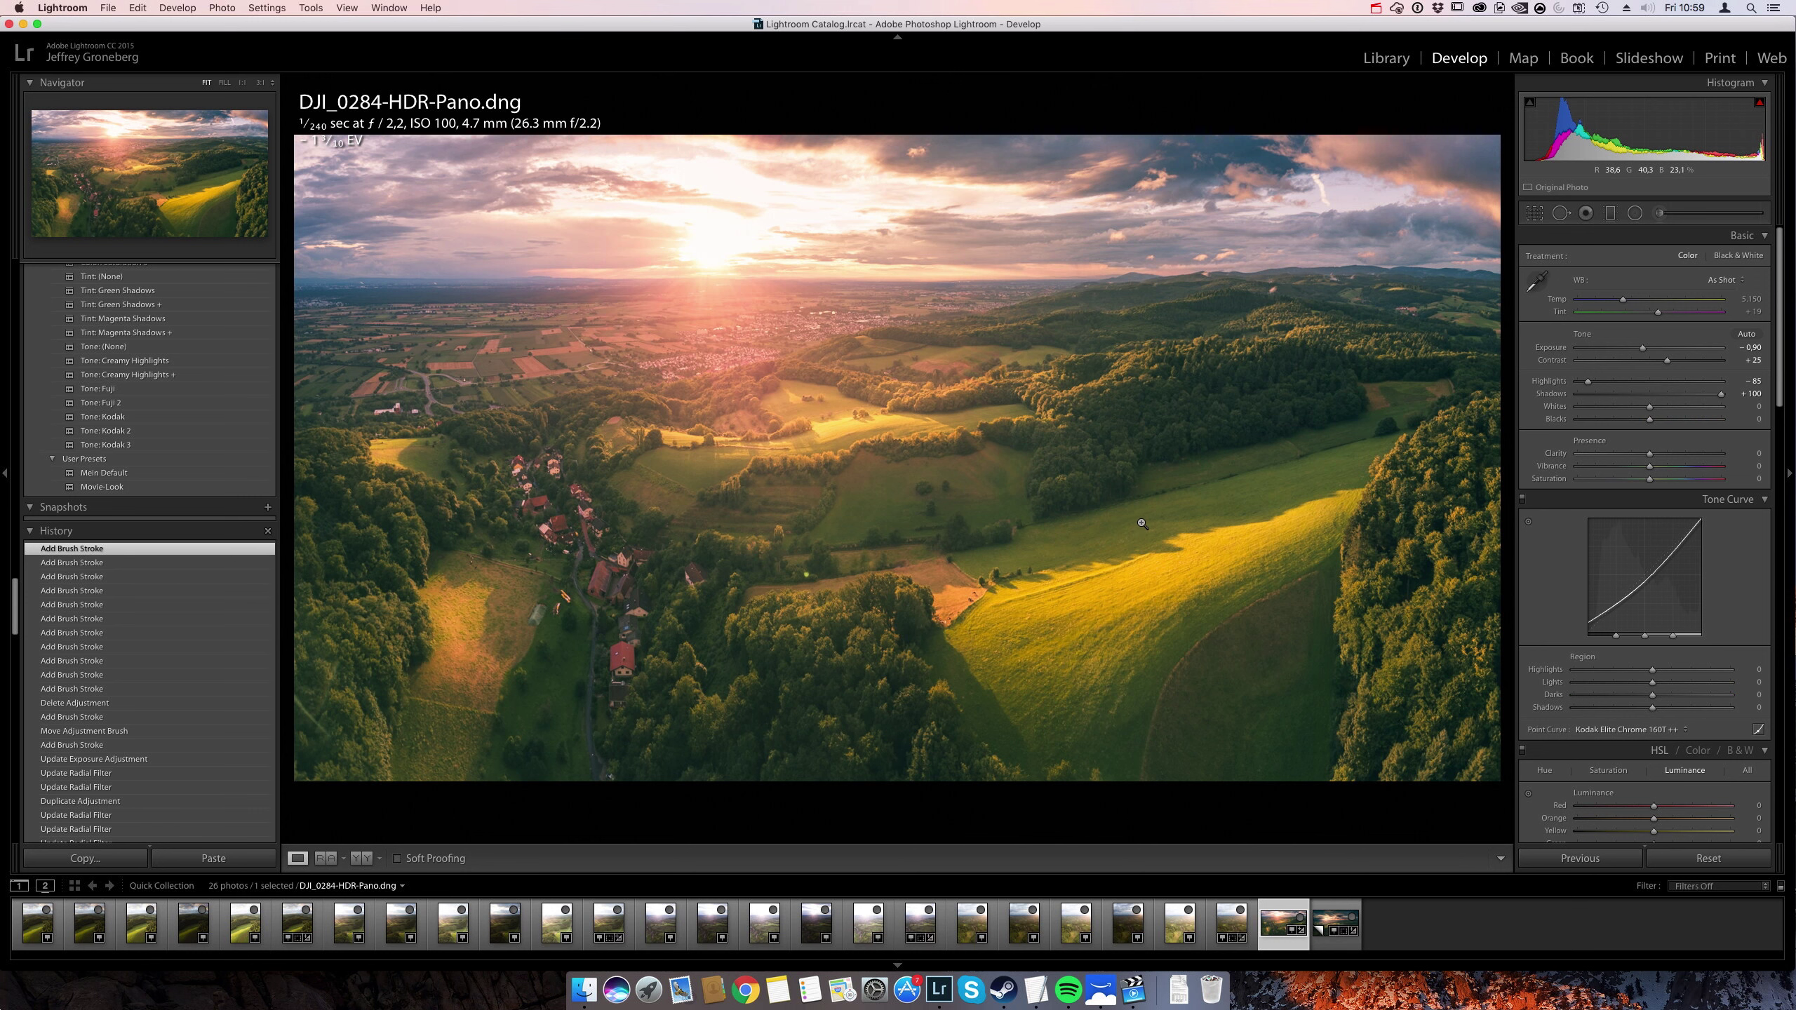
Try raising the yellow luminance to +22 and the orange luminance to +14.
scroll(1673, 613, "down", 5)
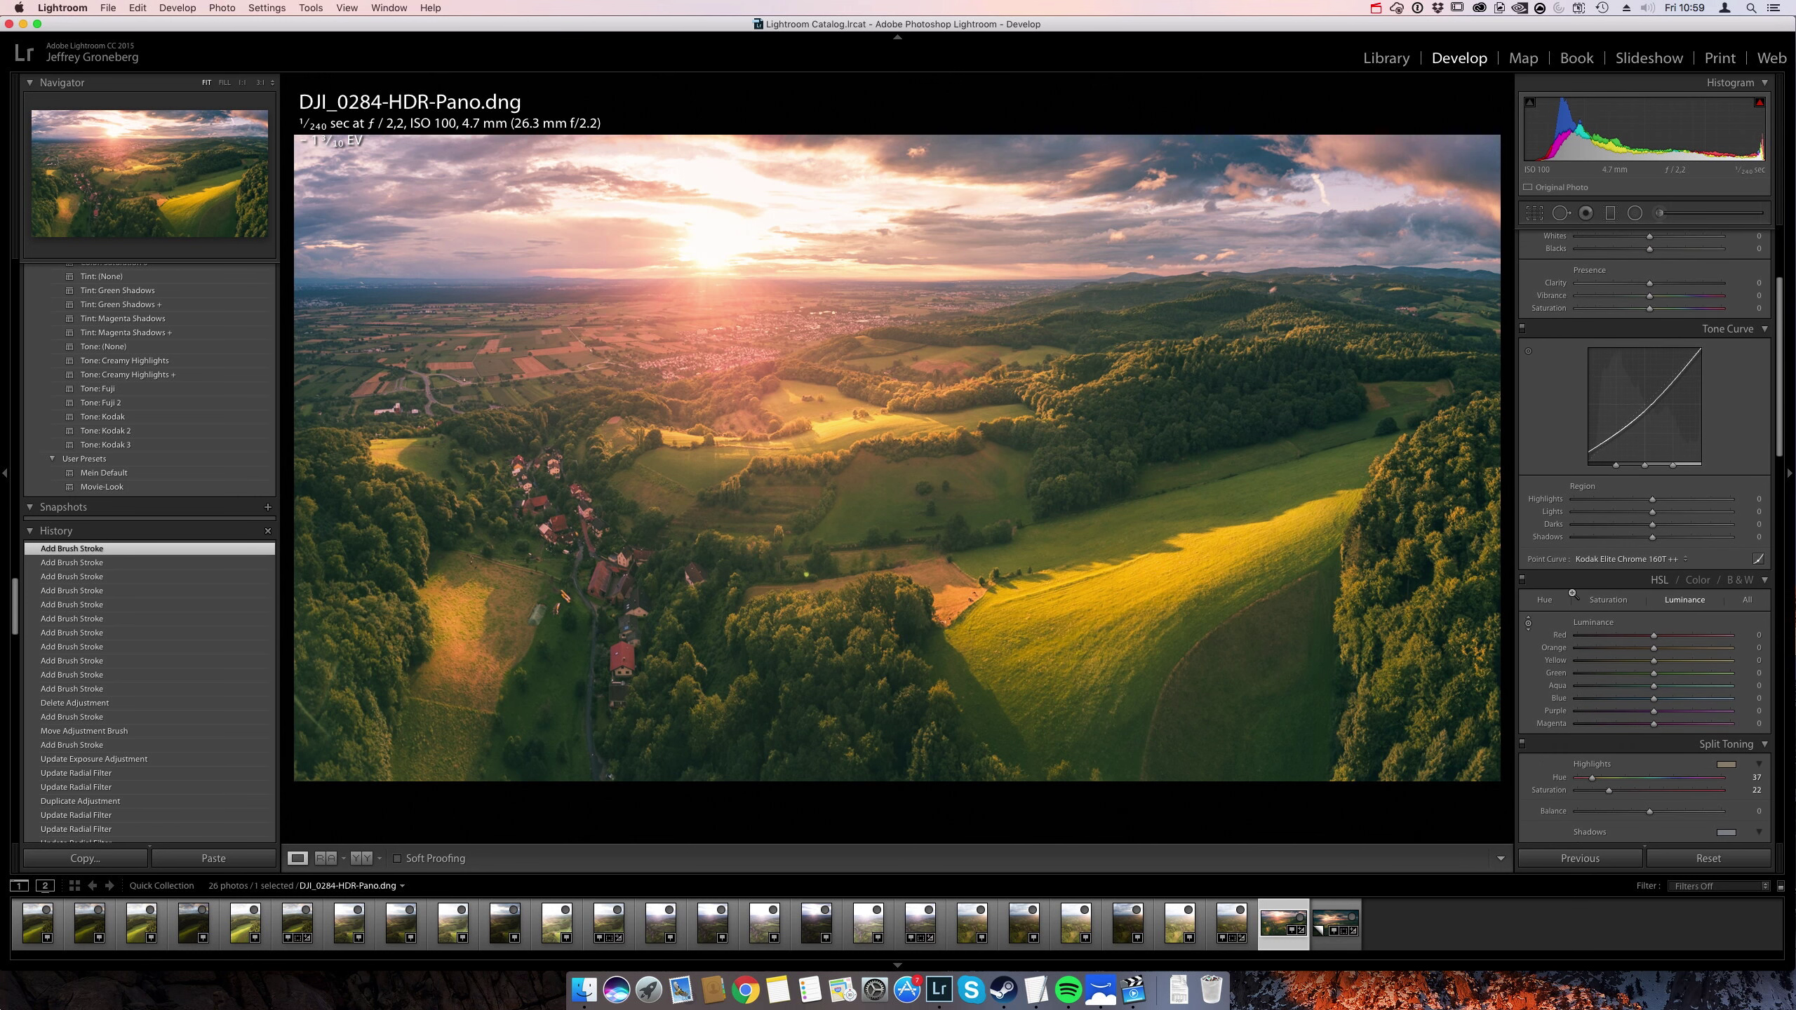
left_click(1679, 600)
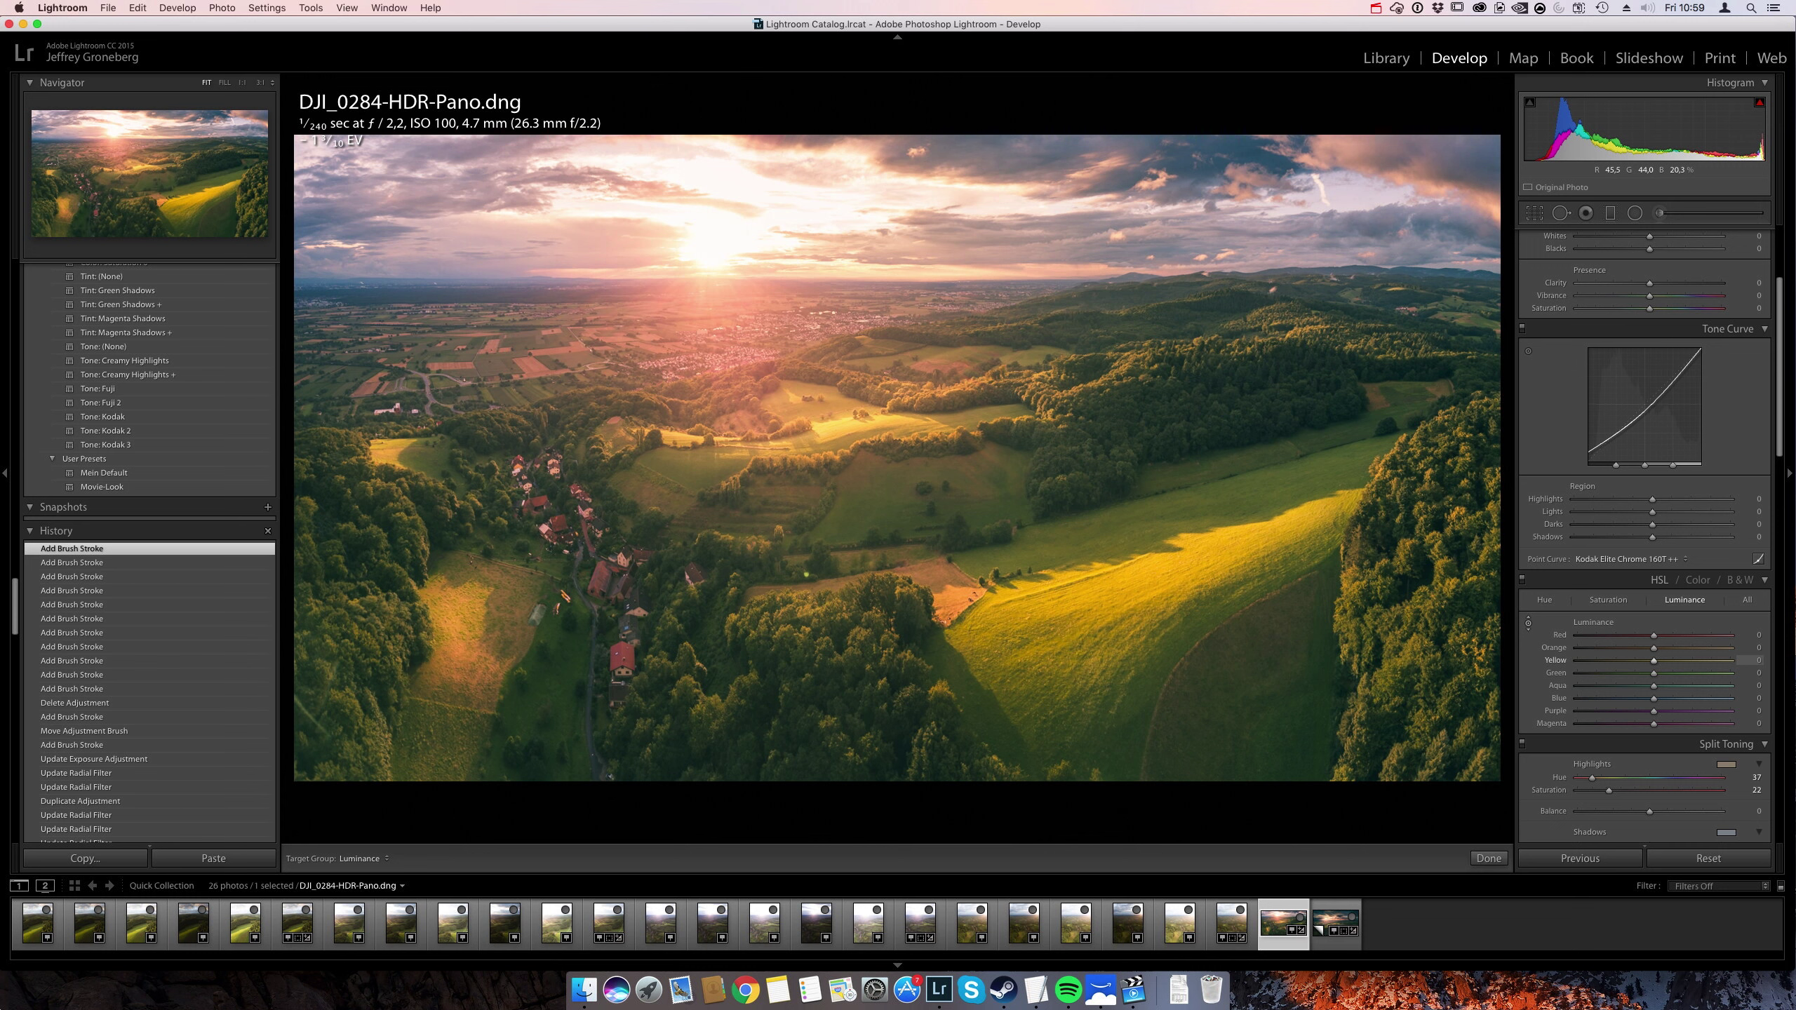
mouse_move(806, 576)
left_mouse_down()
mouse_move(806, 523)
mouse_move(806, 609)
left_mouse_up()
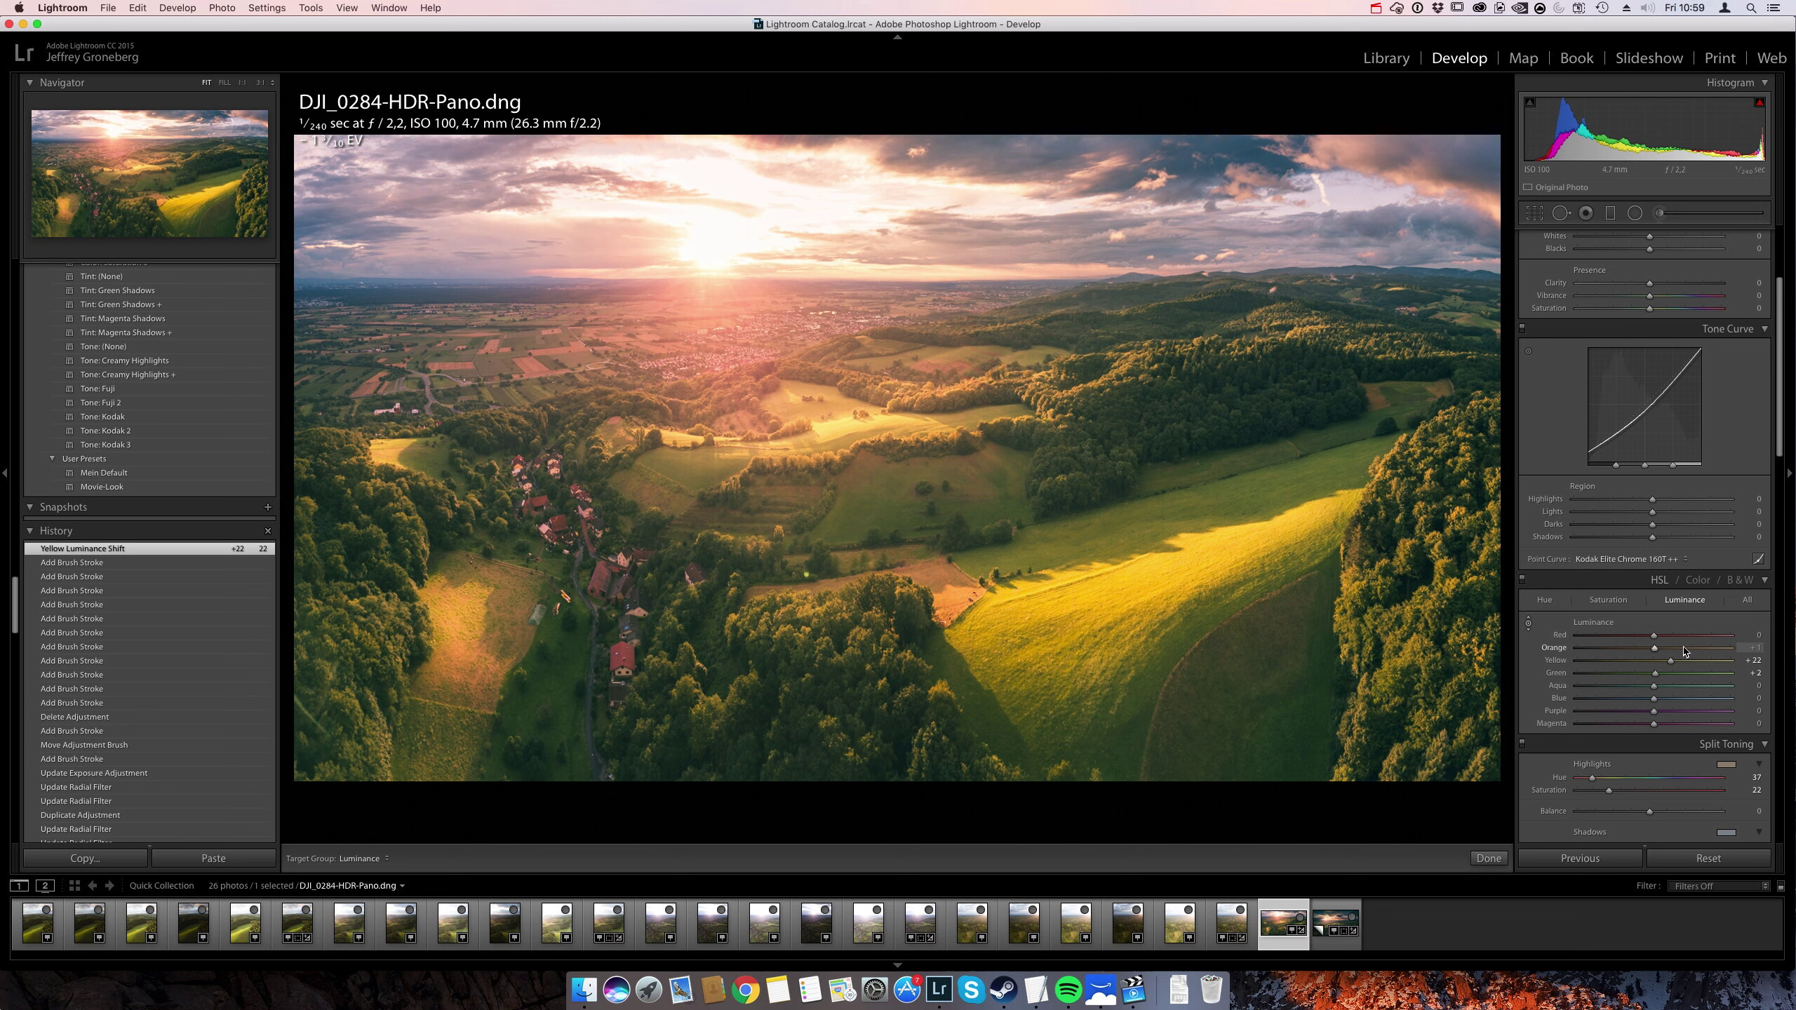
left_click(1684, 648)
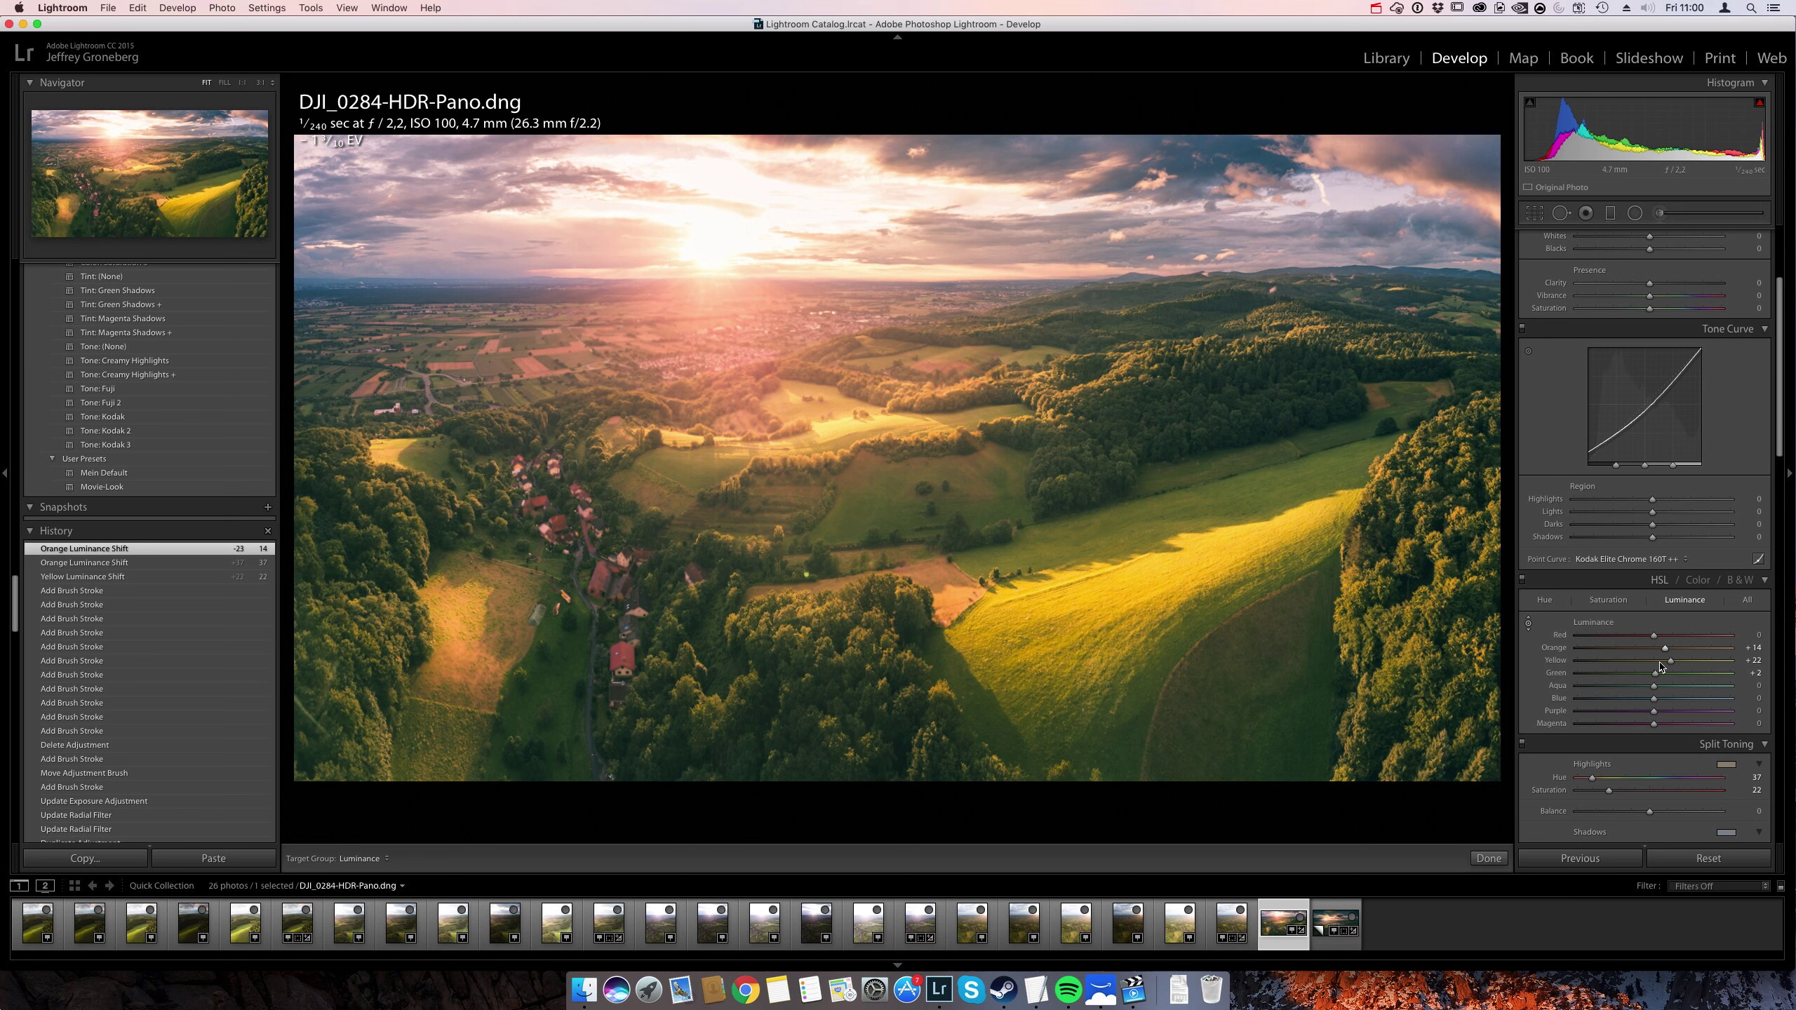
Return the orange and green luminance to 0 and set the yellow luminance to +26.
mouse_move(1657, 666)
left_mouse_down()
mouse_move(1642, 663)
mouse_move(1656, 653)
left_mouse_up()
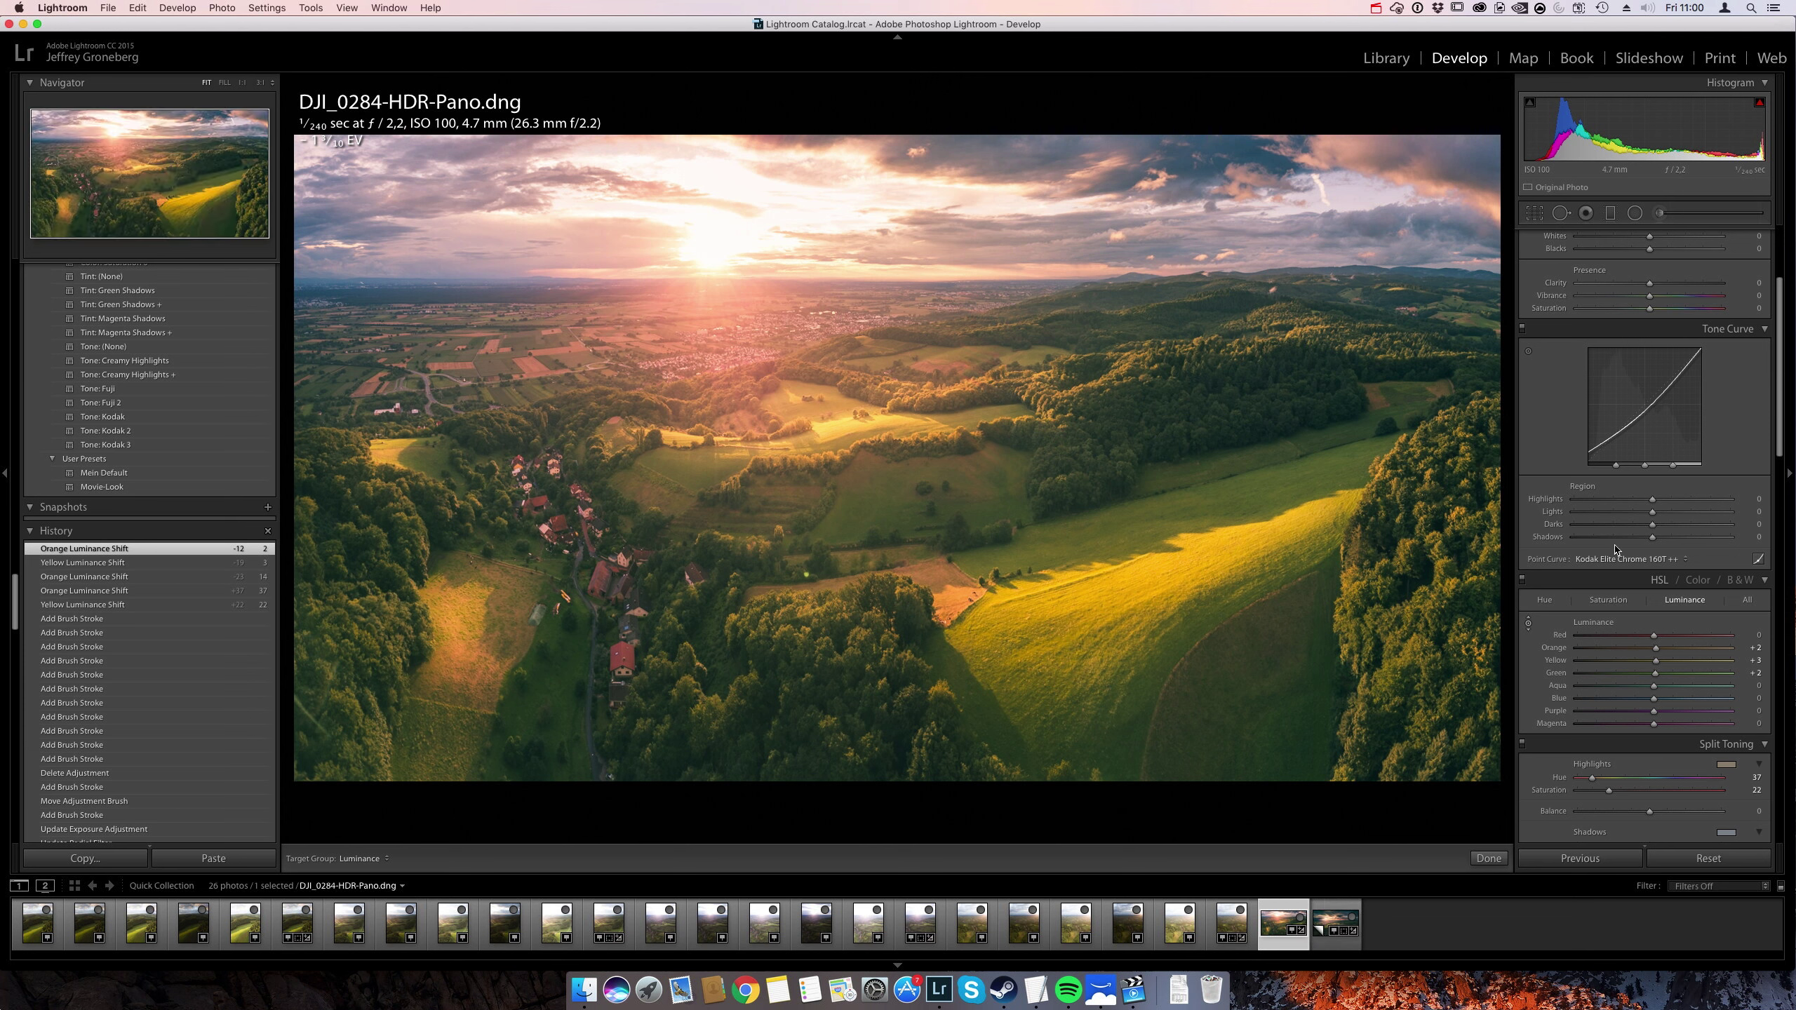
mouse_move(1655, 680)
left_mouse_down()
mouse_move(1655, 655)
mouse_move(1706, 656)
mouse_move(1655, 656)
left_mouse_up()
left_click(1682, 662)
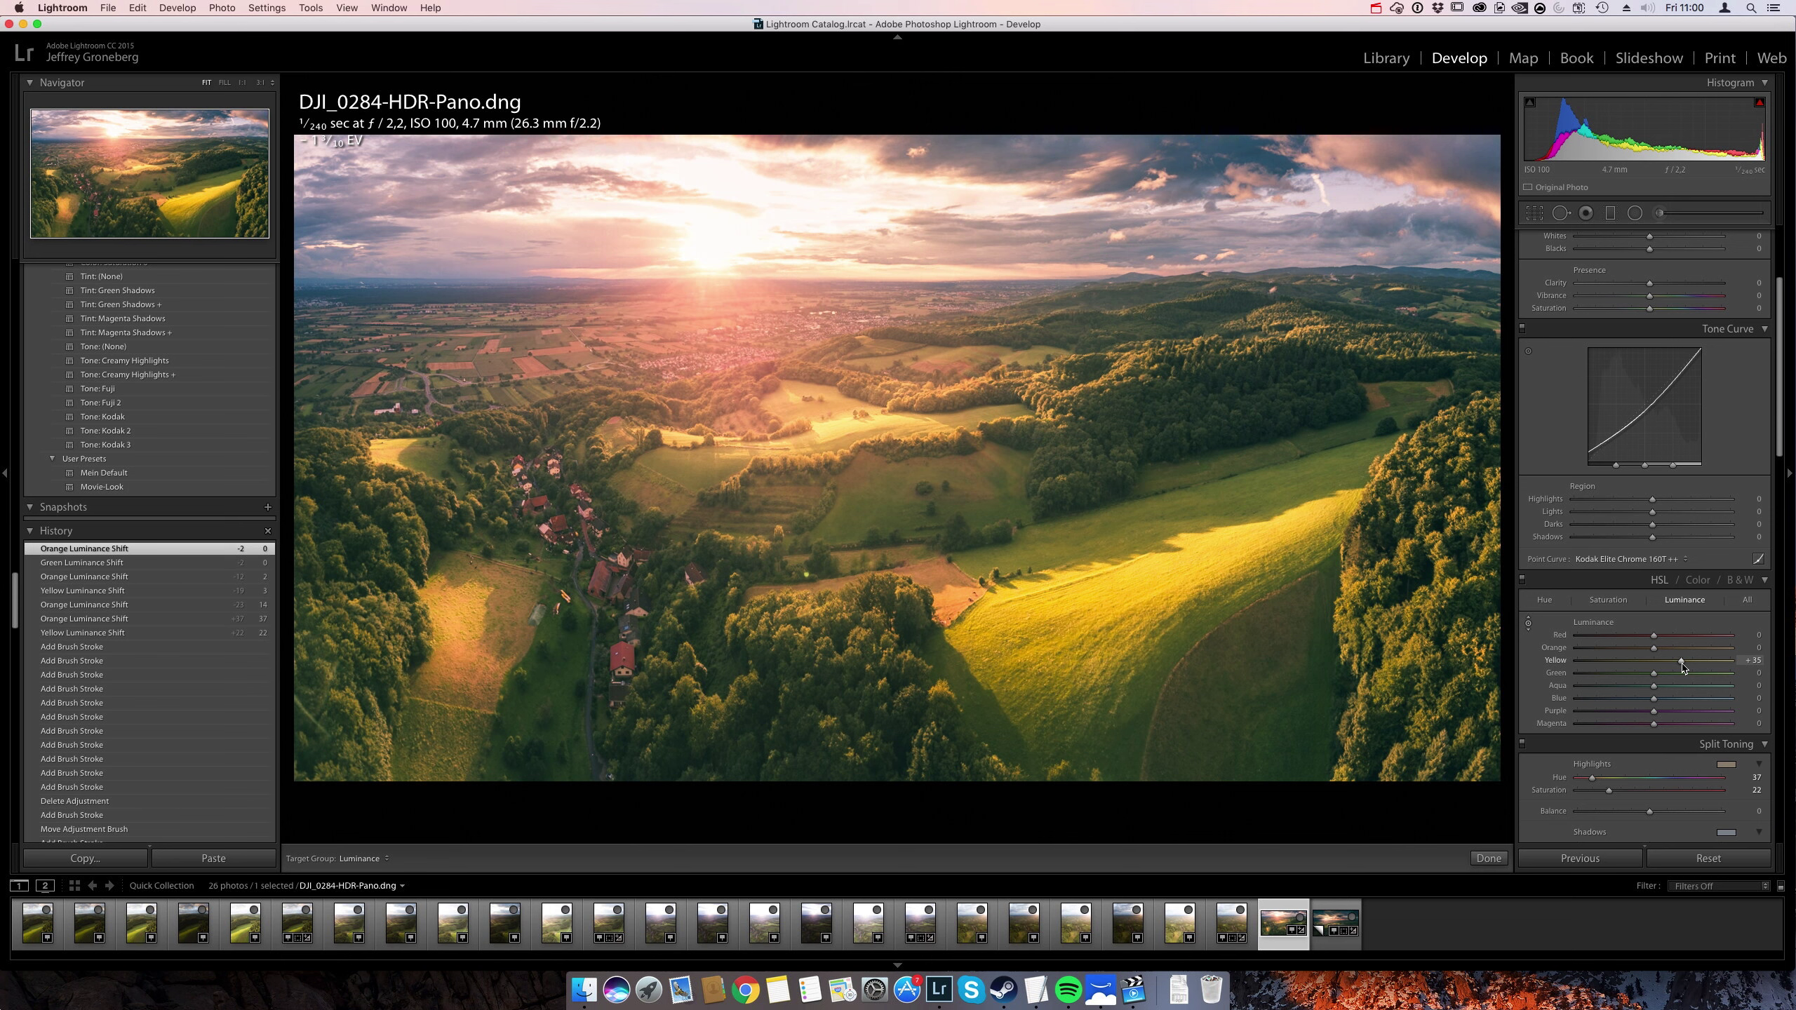
left_click(1672, 662)
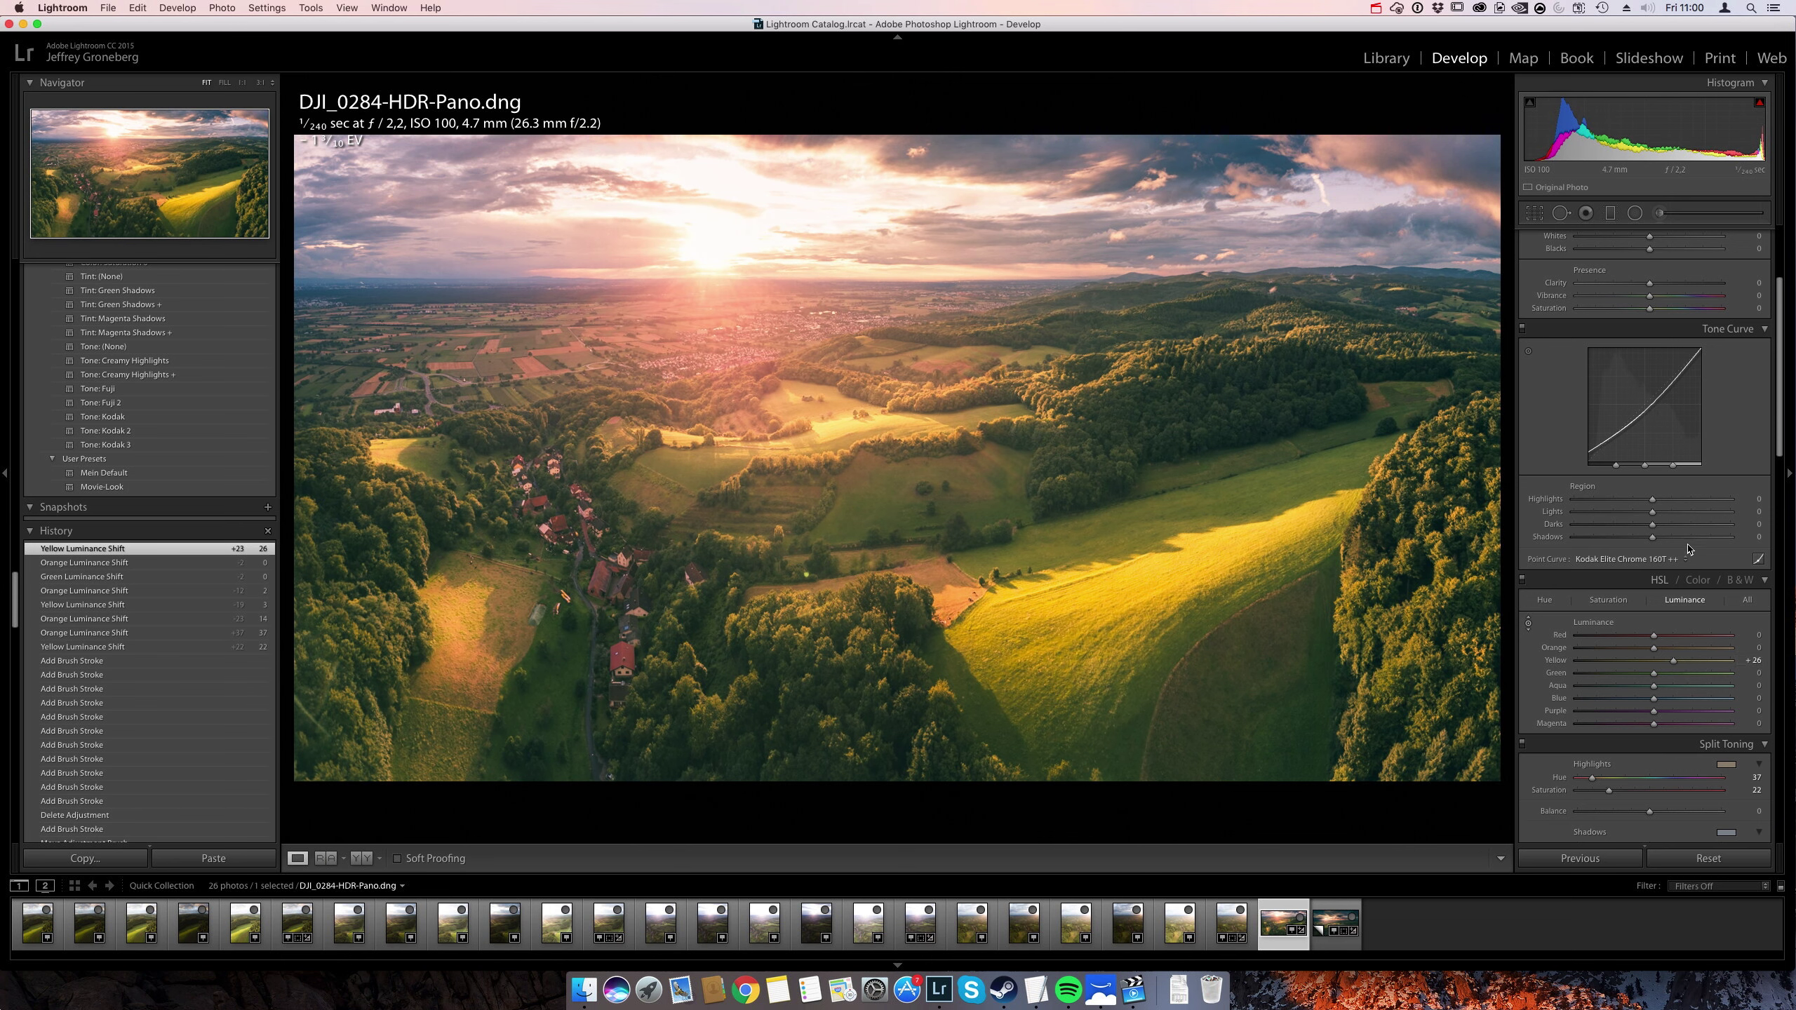
Lower the photo's global exposure to -1.00.
scroll(1686, 541, "up", 3)
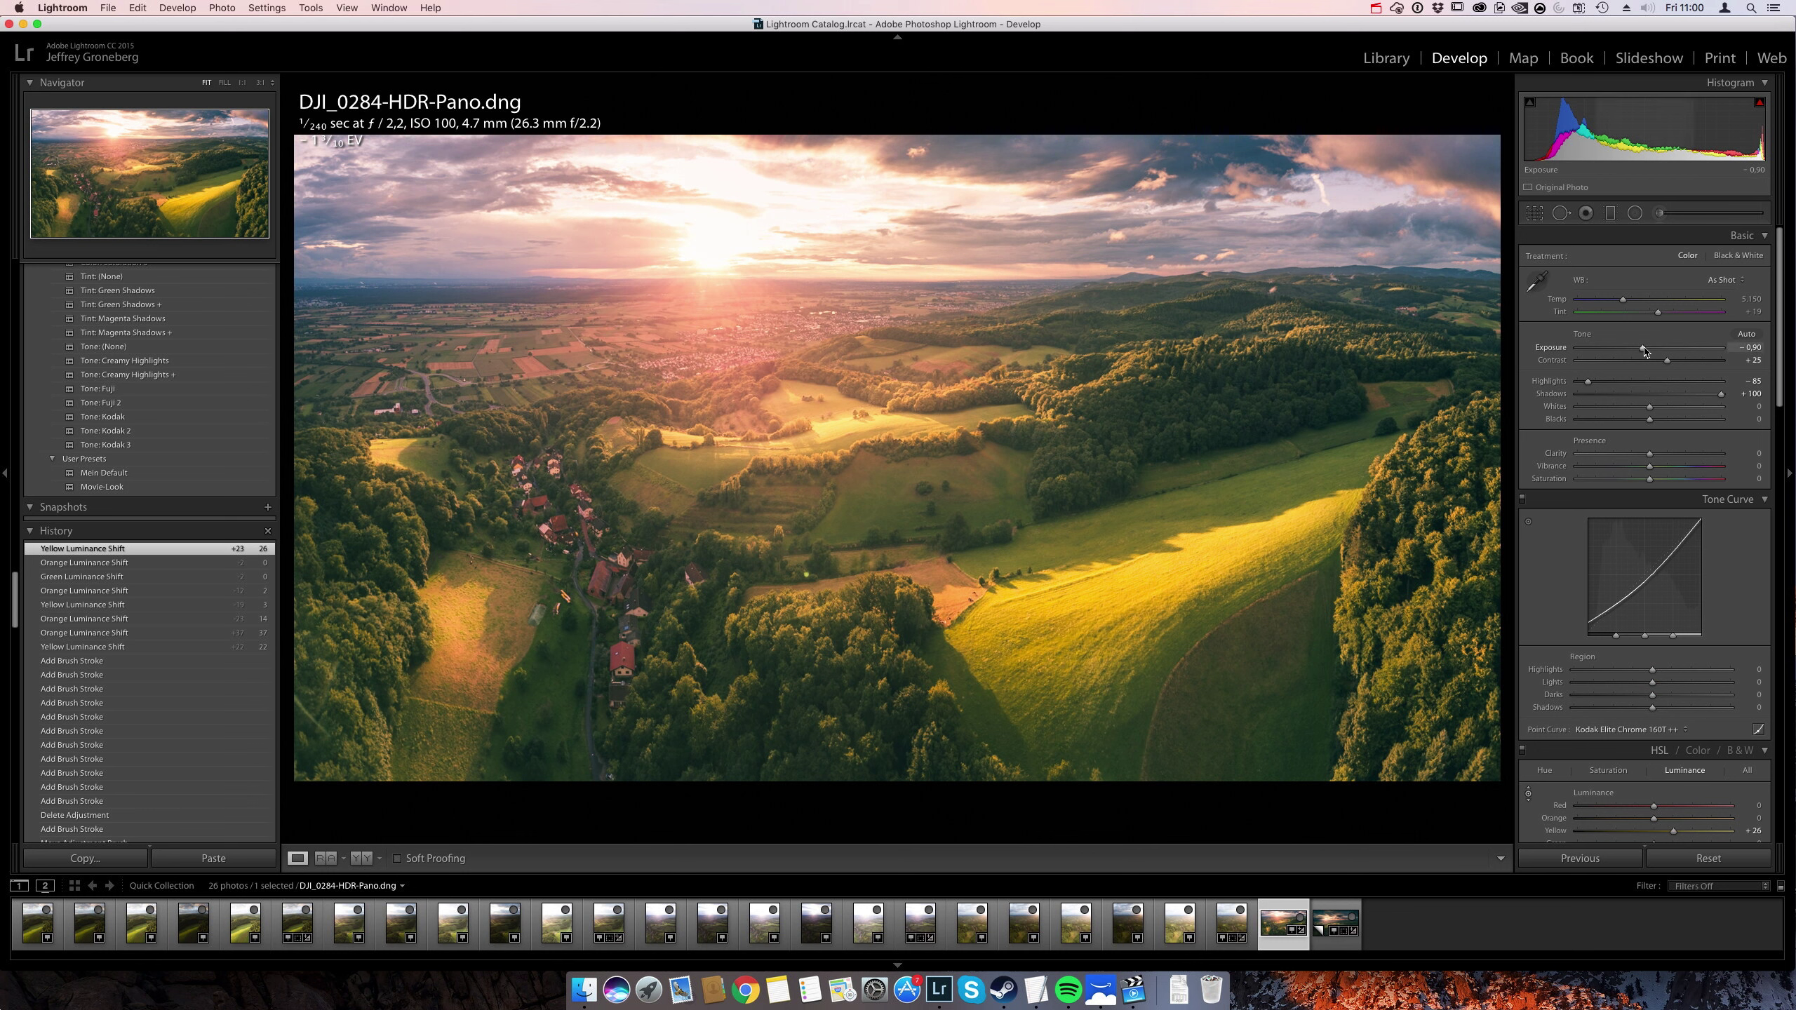
left_click_drag(1644, 352, 1643, 351)
left_click_drag(1644, 351, 1645, 351)
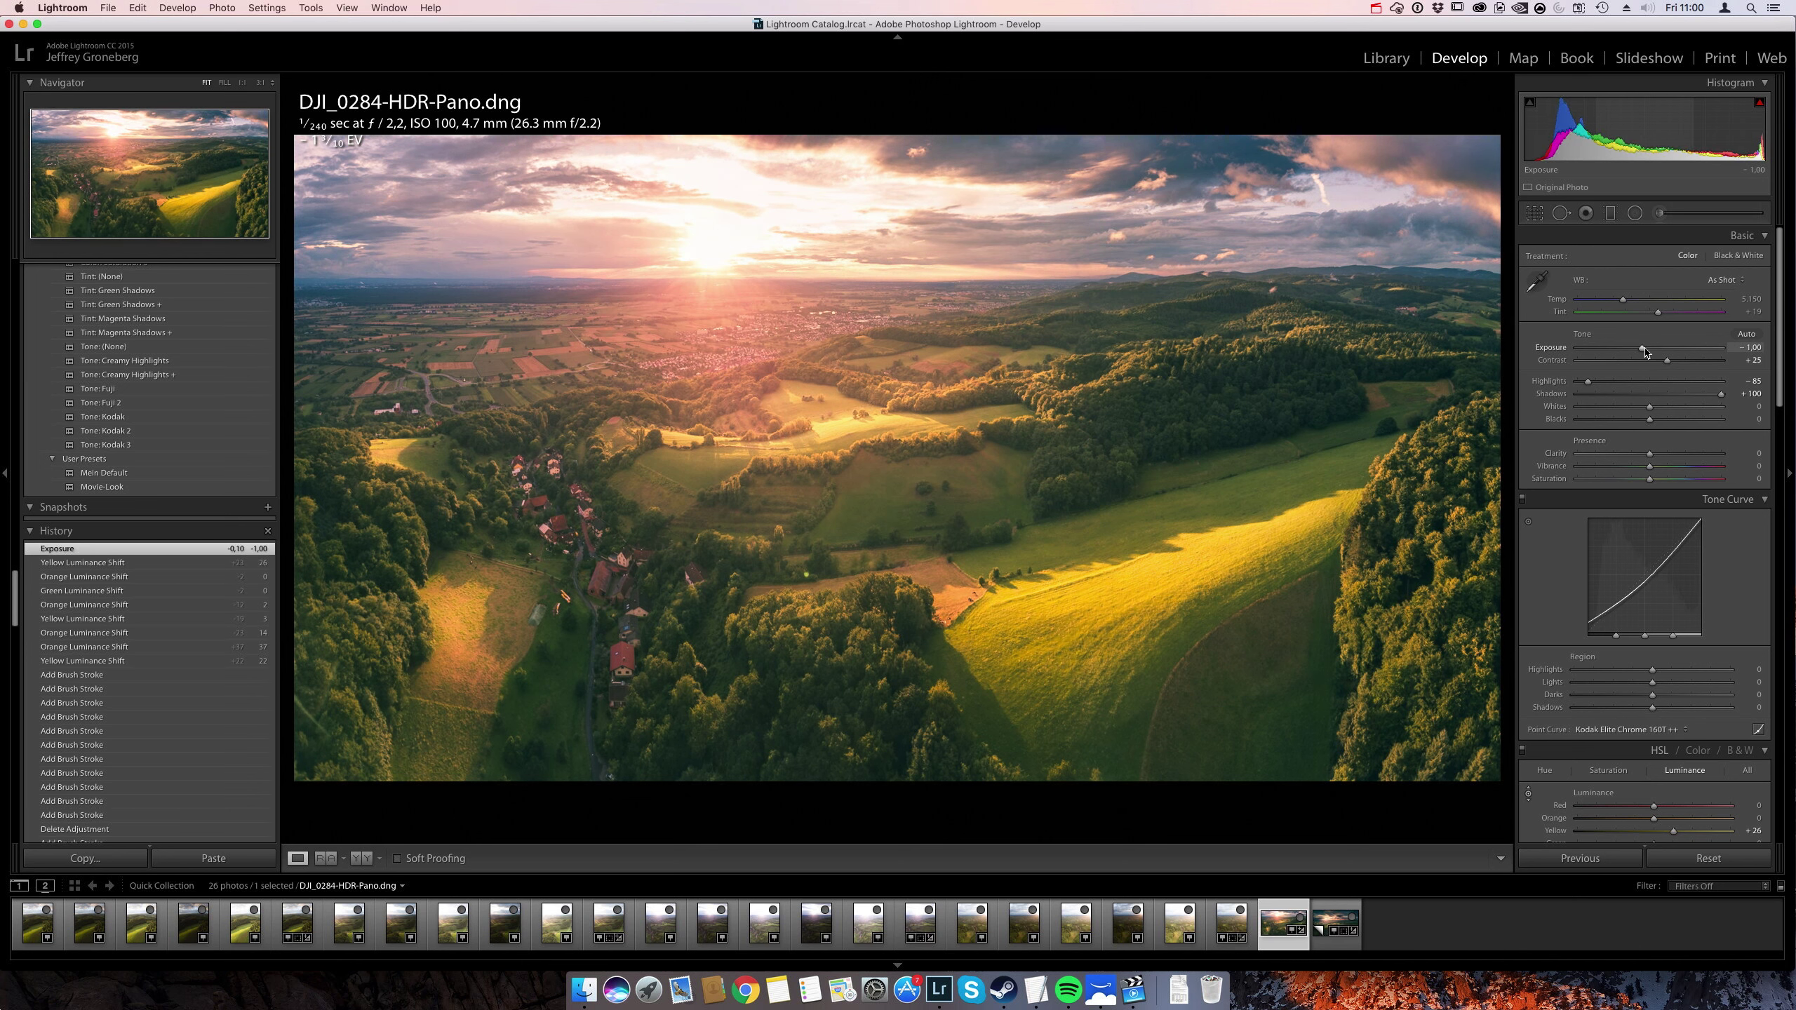
Add a radial filter around the sun with clarity 20, exposure 0.01 and temperature -1.
left_click(1635, 214)
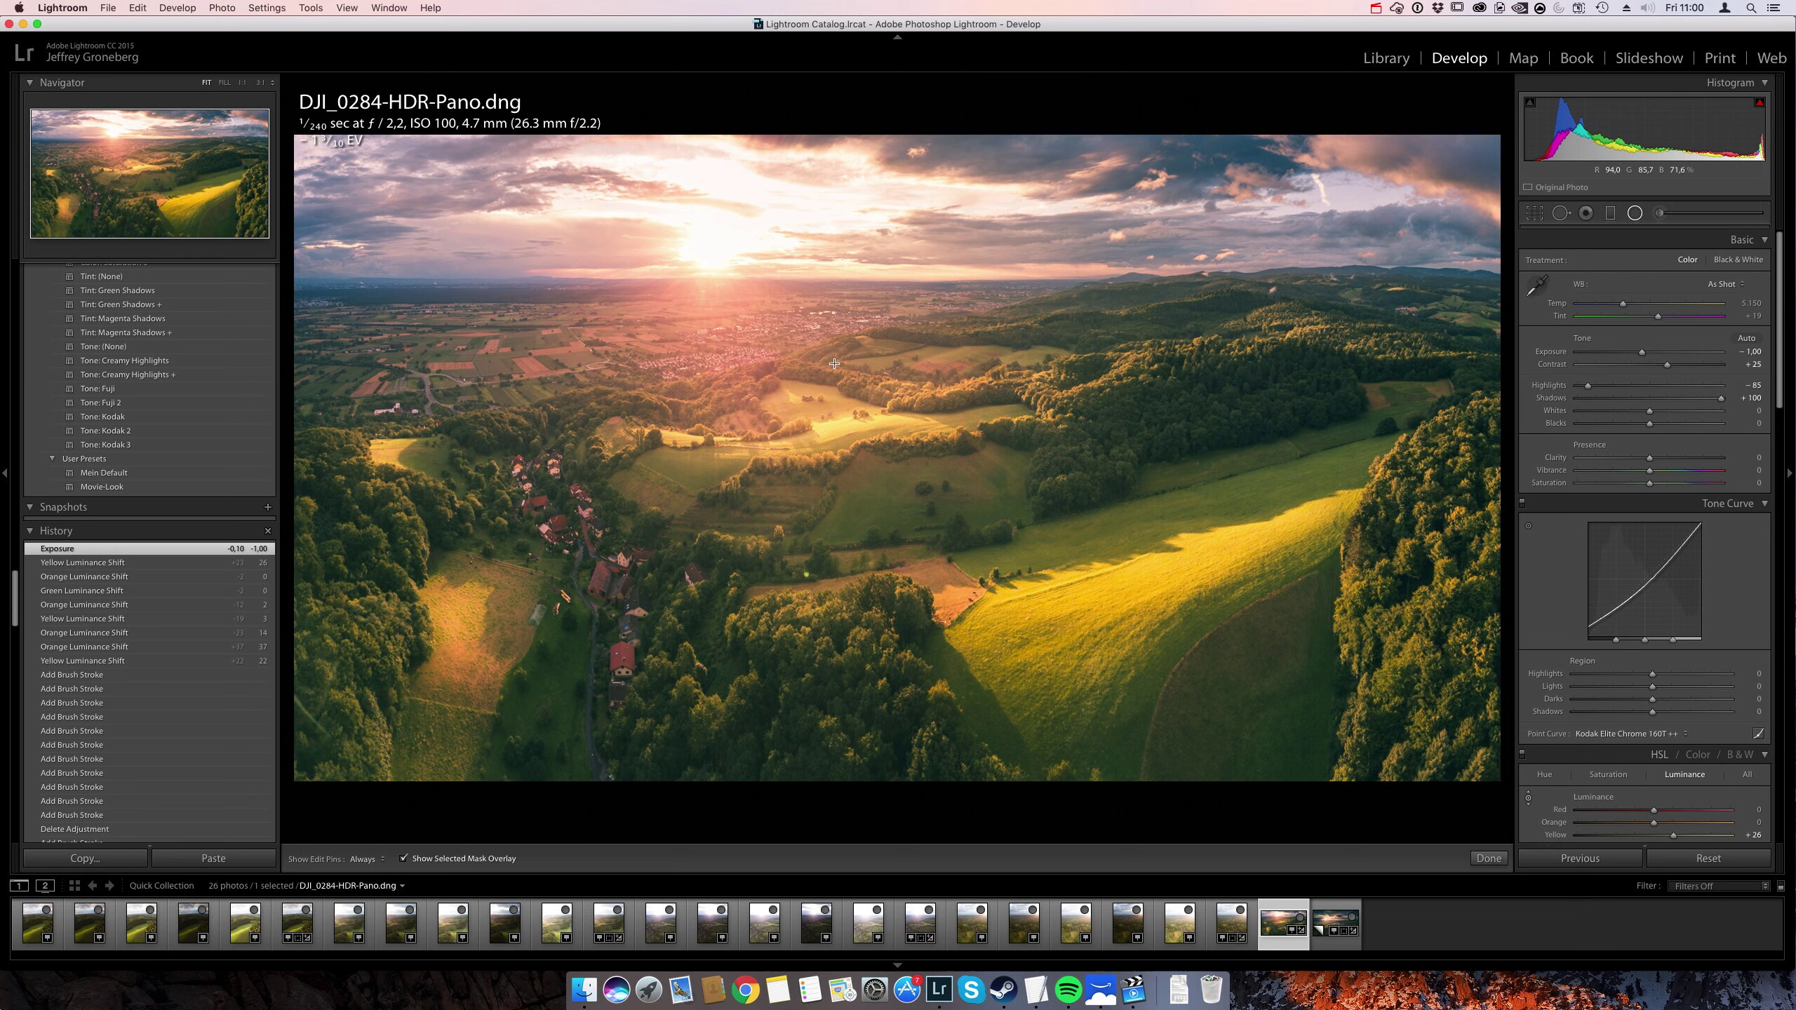
left_click_drag(709, 268, 856, 368)
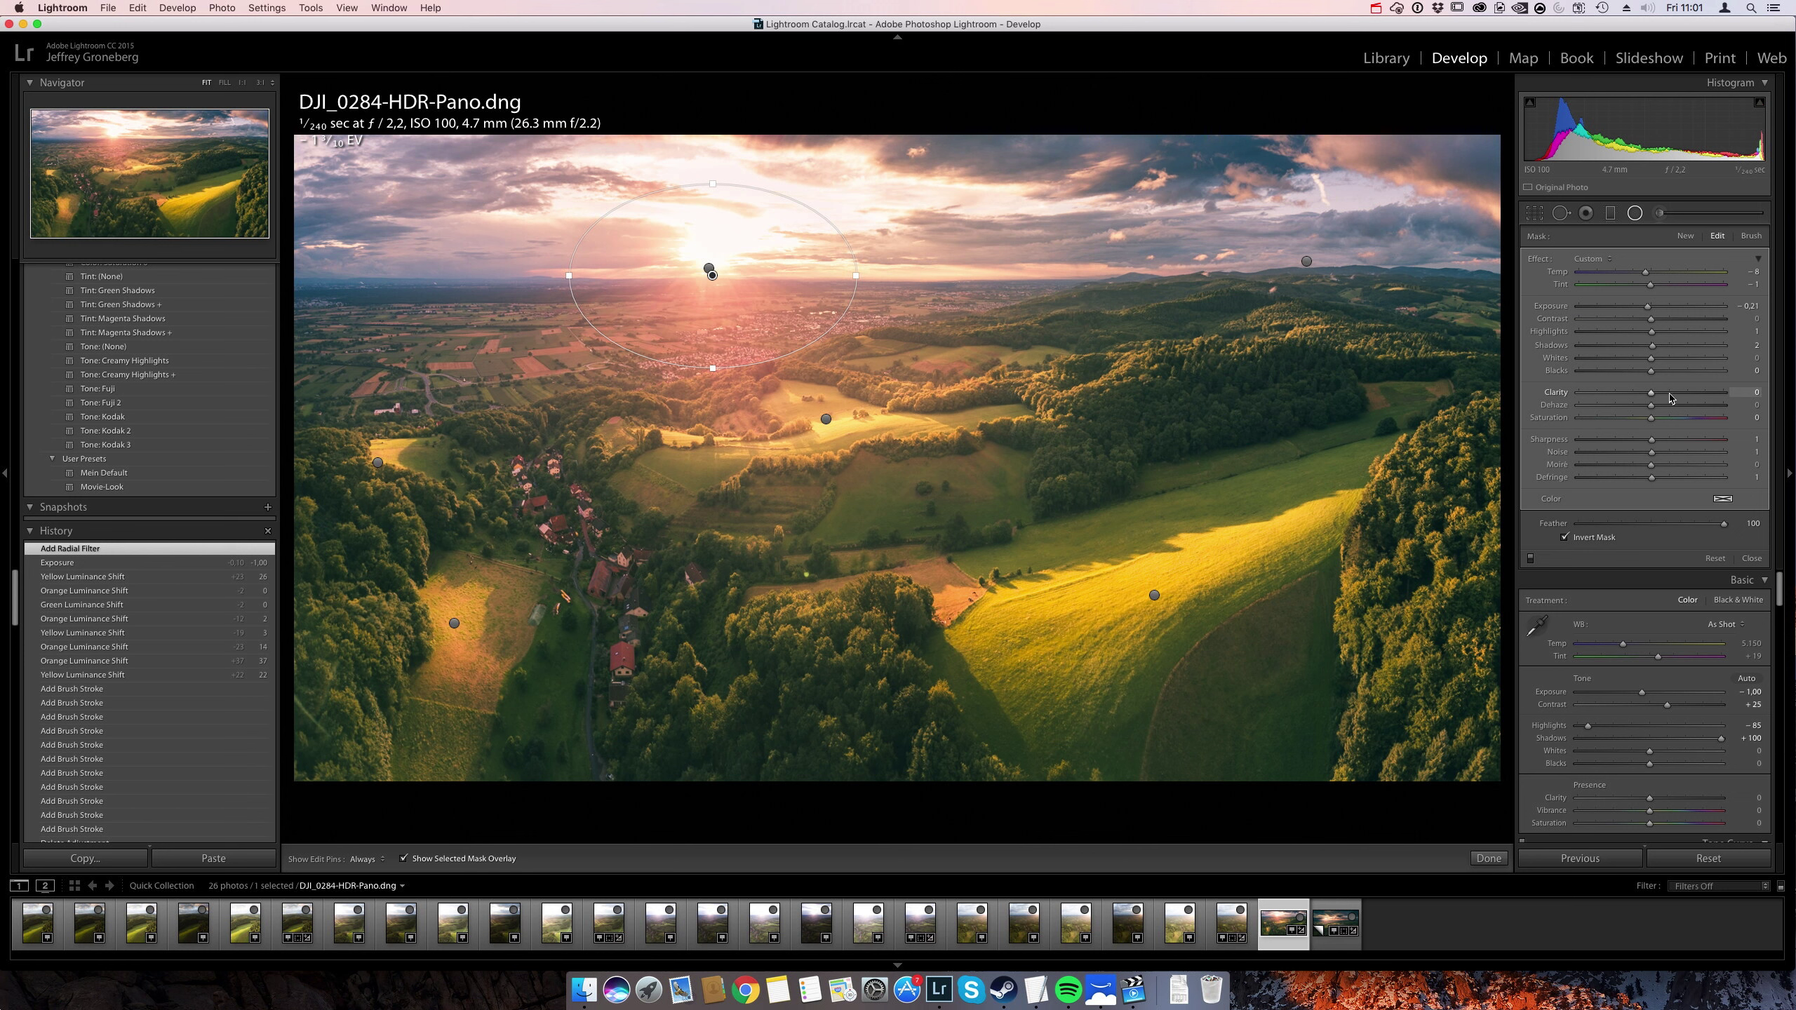
left_click_drag(1652, 398, 1666, 397)
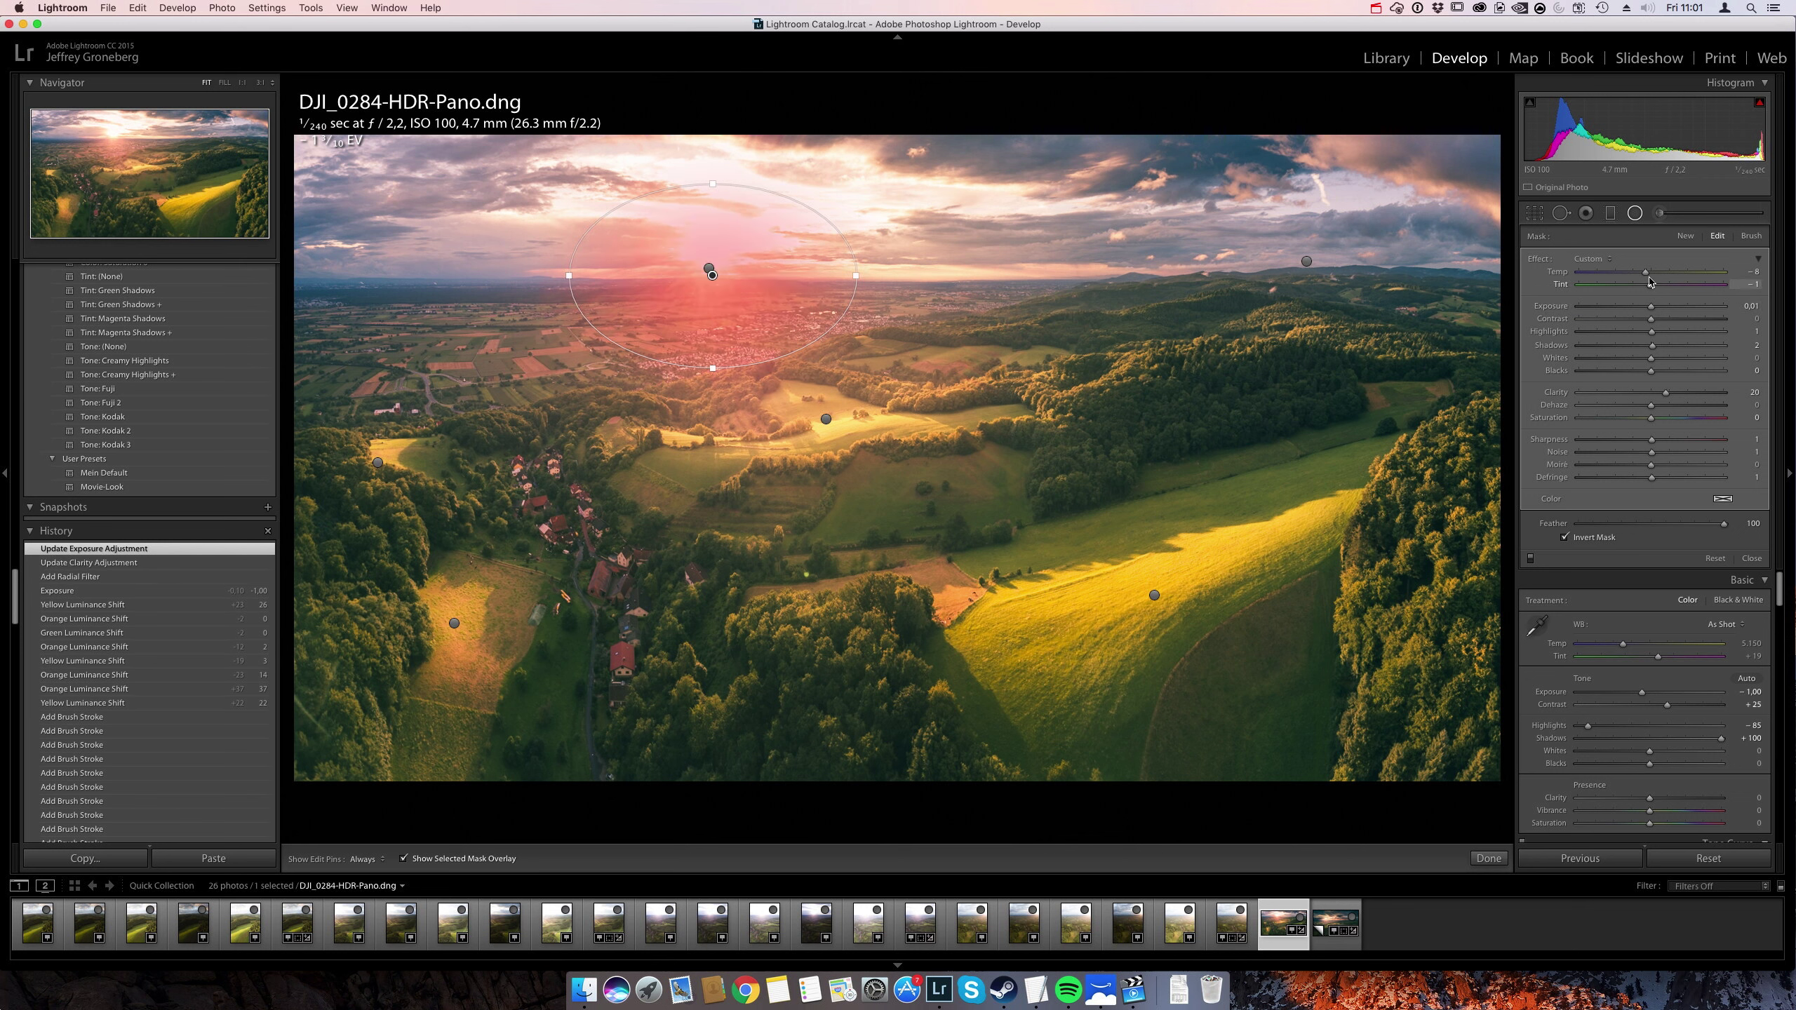
left_click(1652, 274)
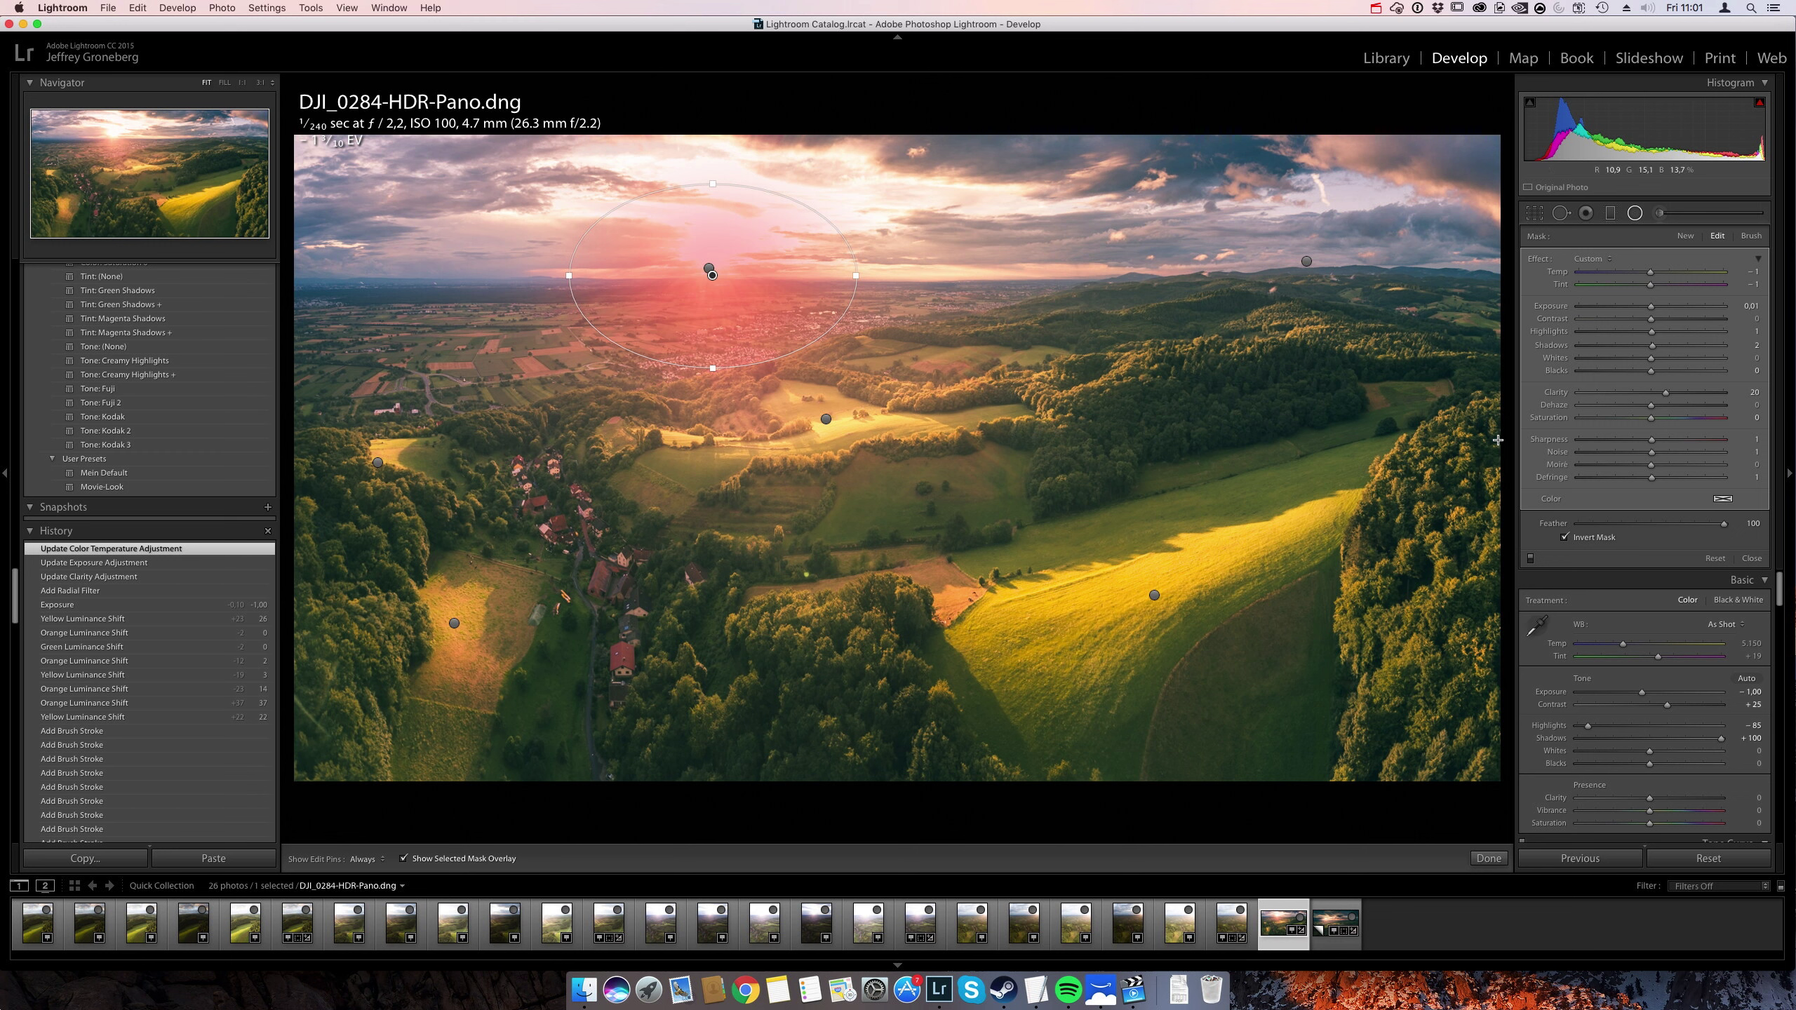
key("shift+m")
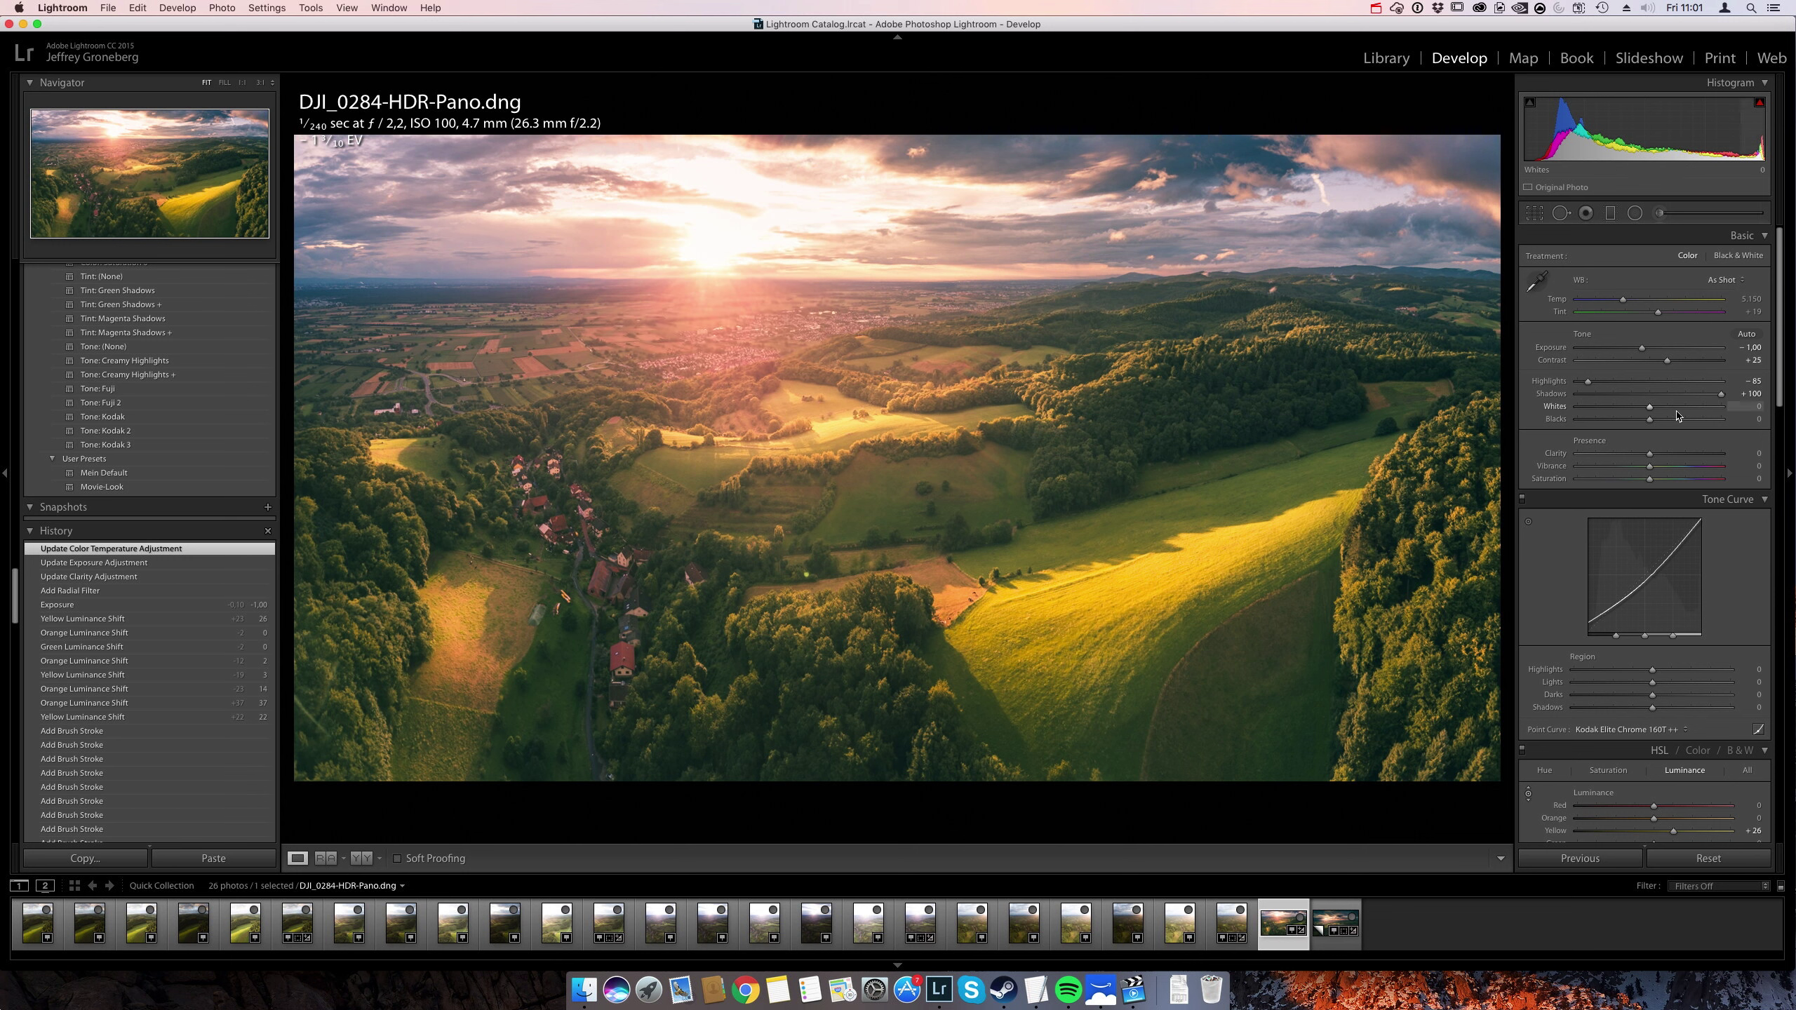
Lower the photo's global exposure further to -1.20.
left_click(1746, 347)
key("Down")
key("Down")
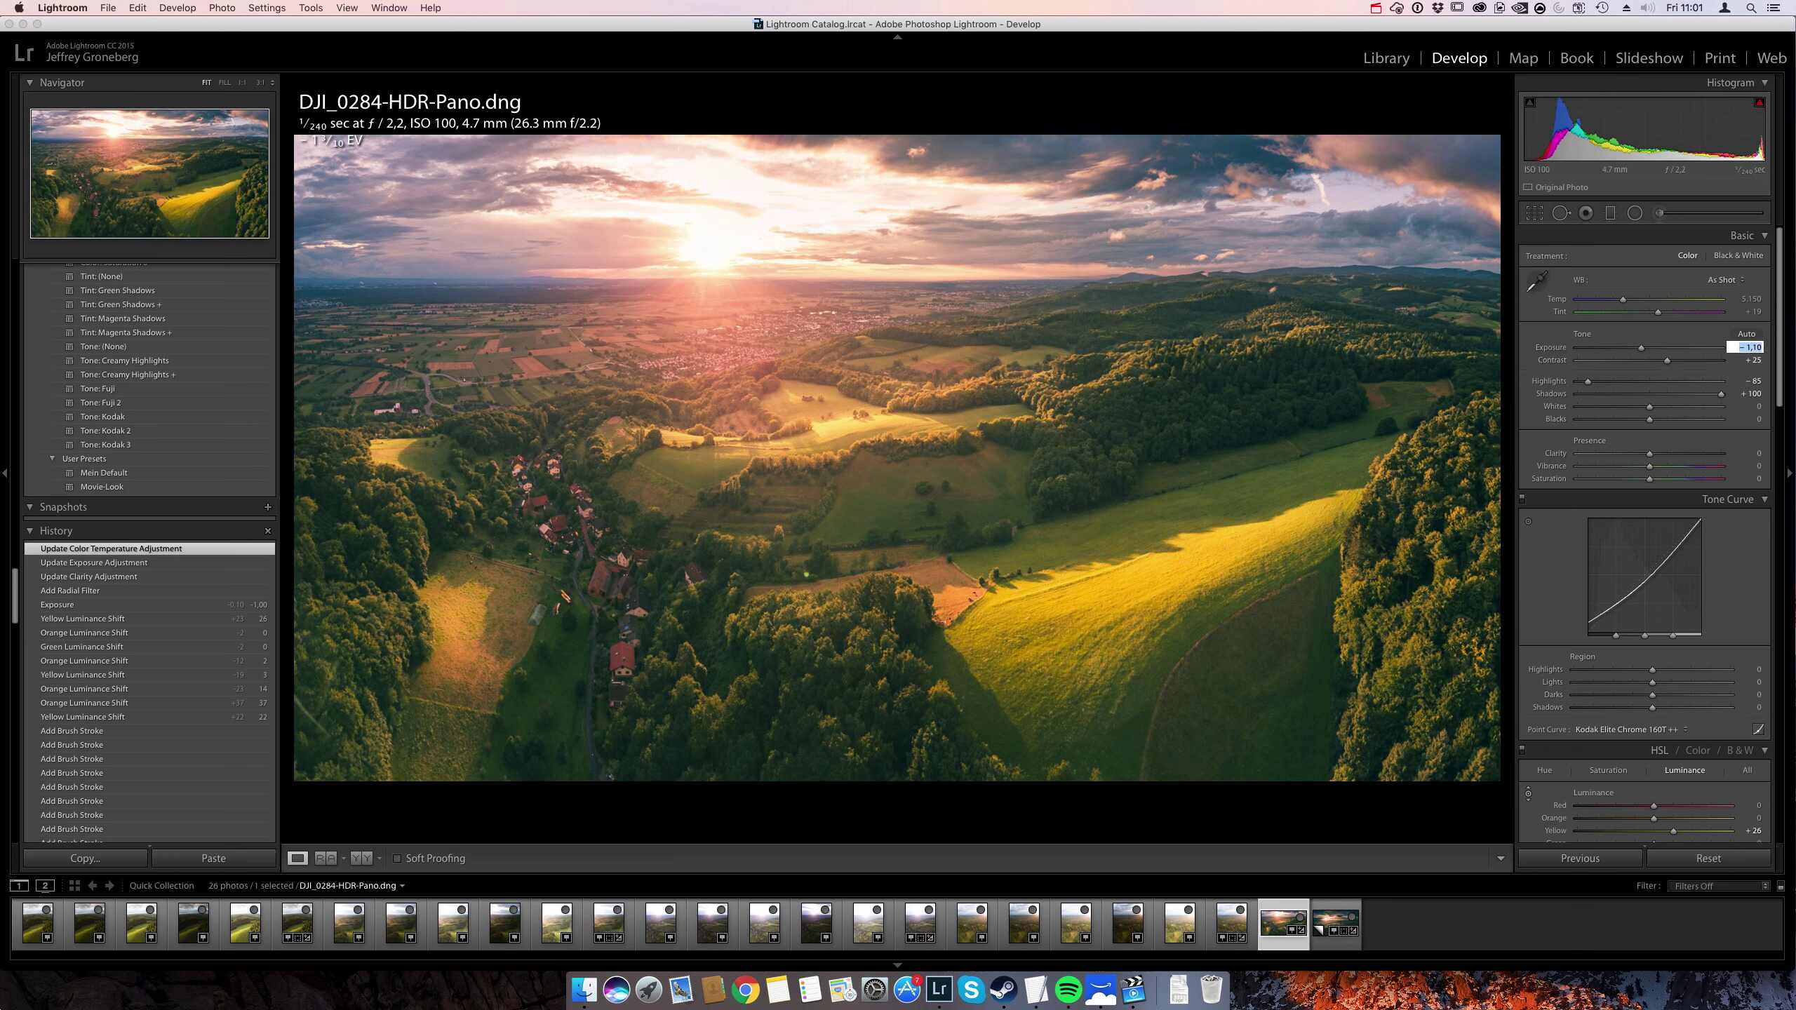
key("Down")
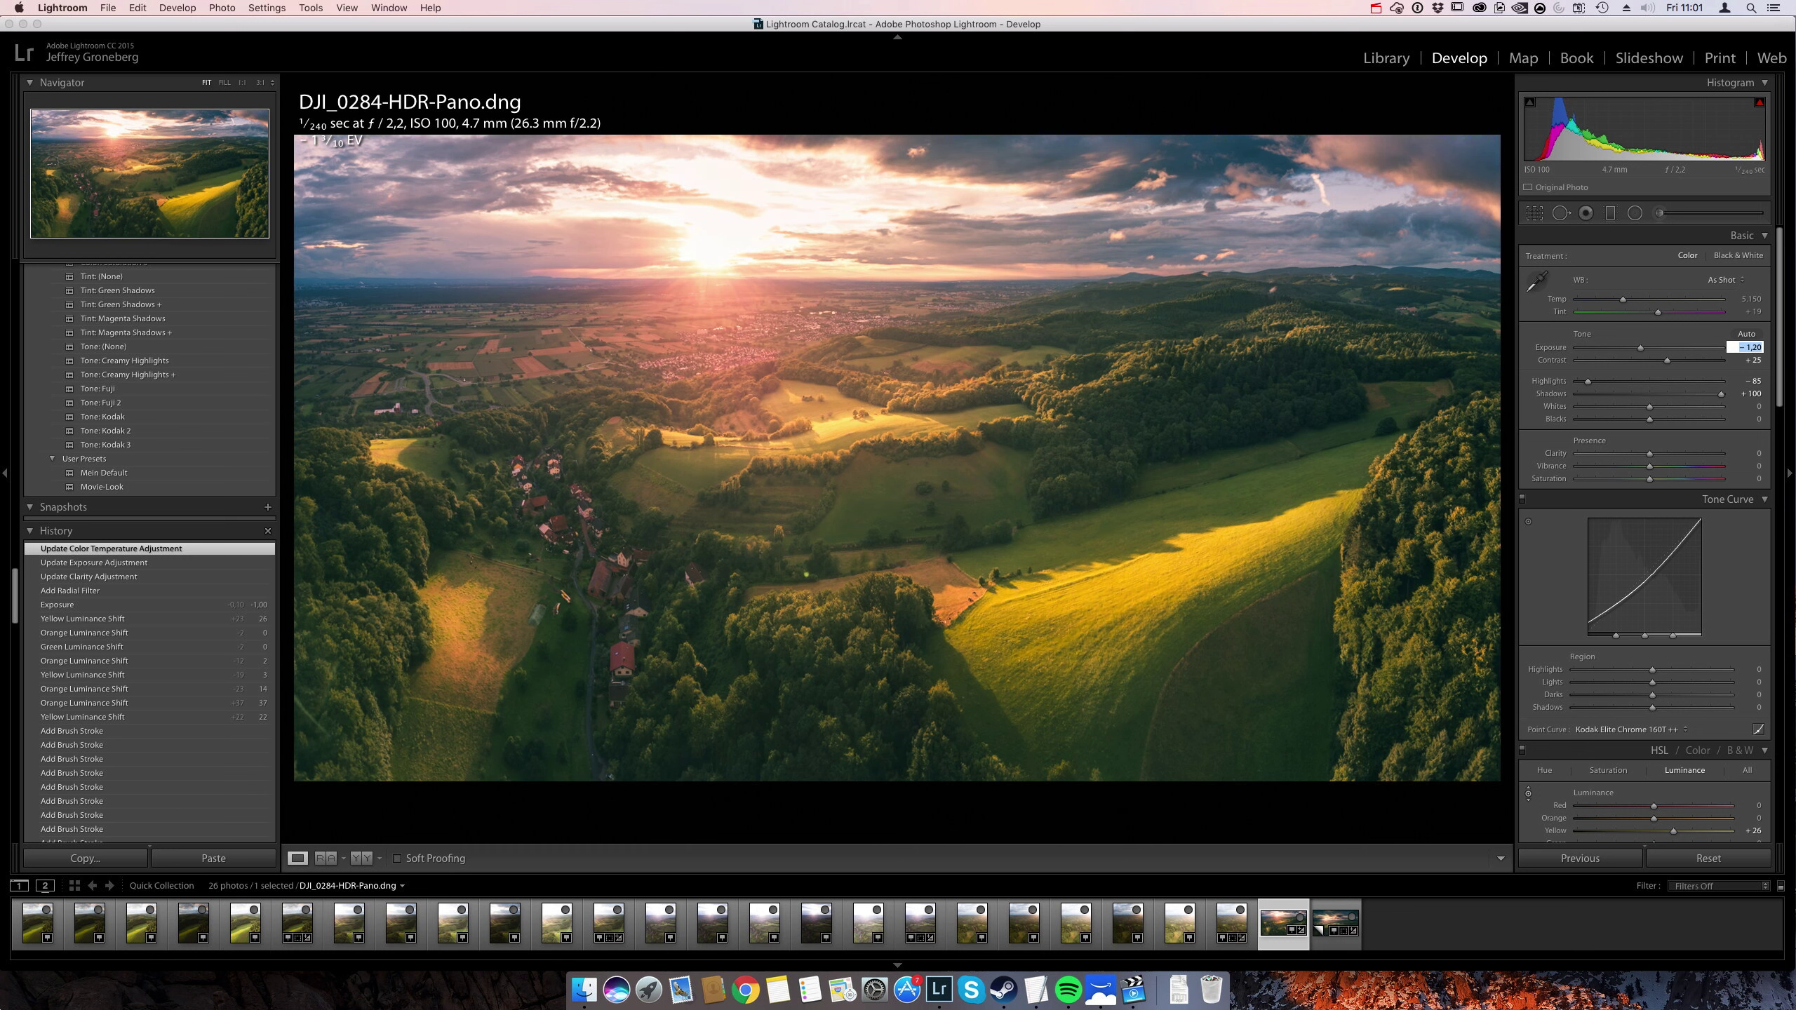
Commit -1.20 as the photo's global exposure value.
key("Return")
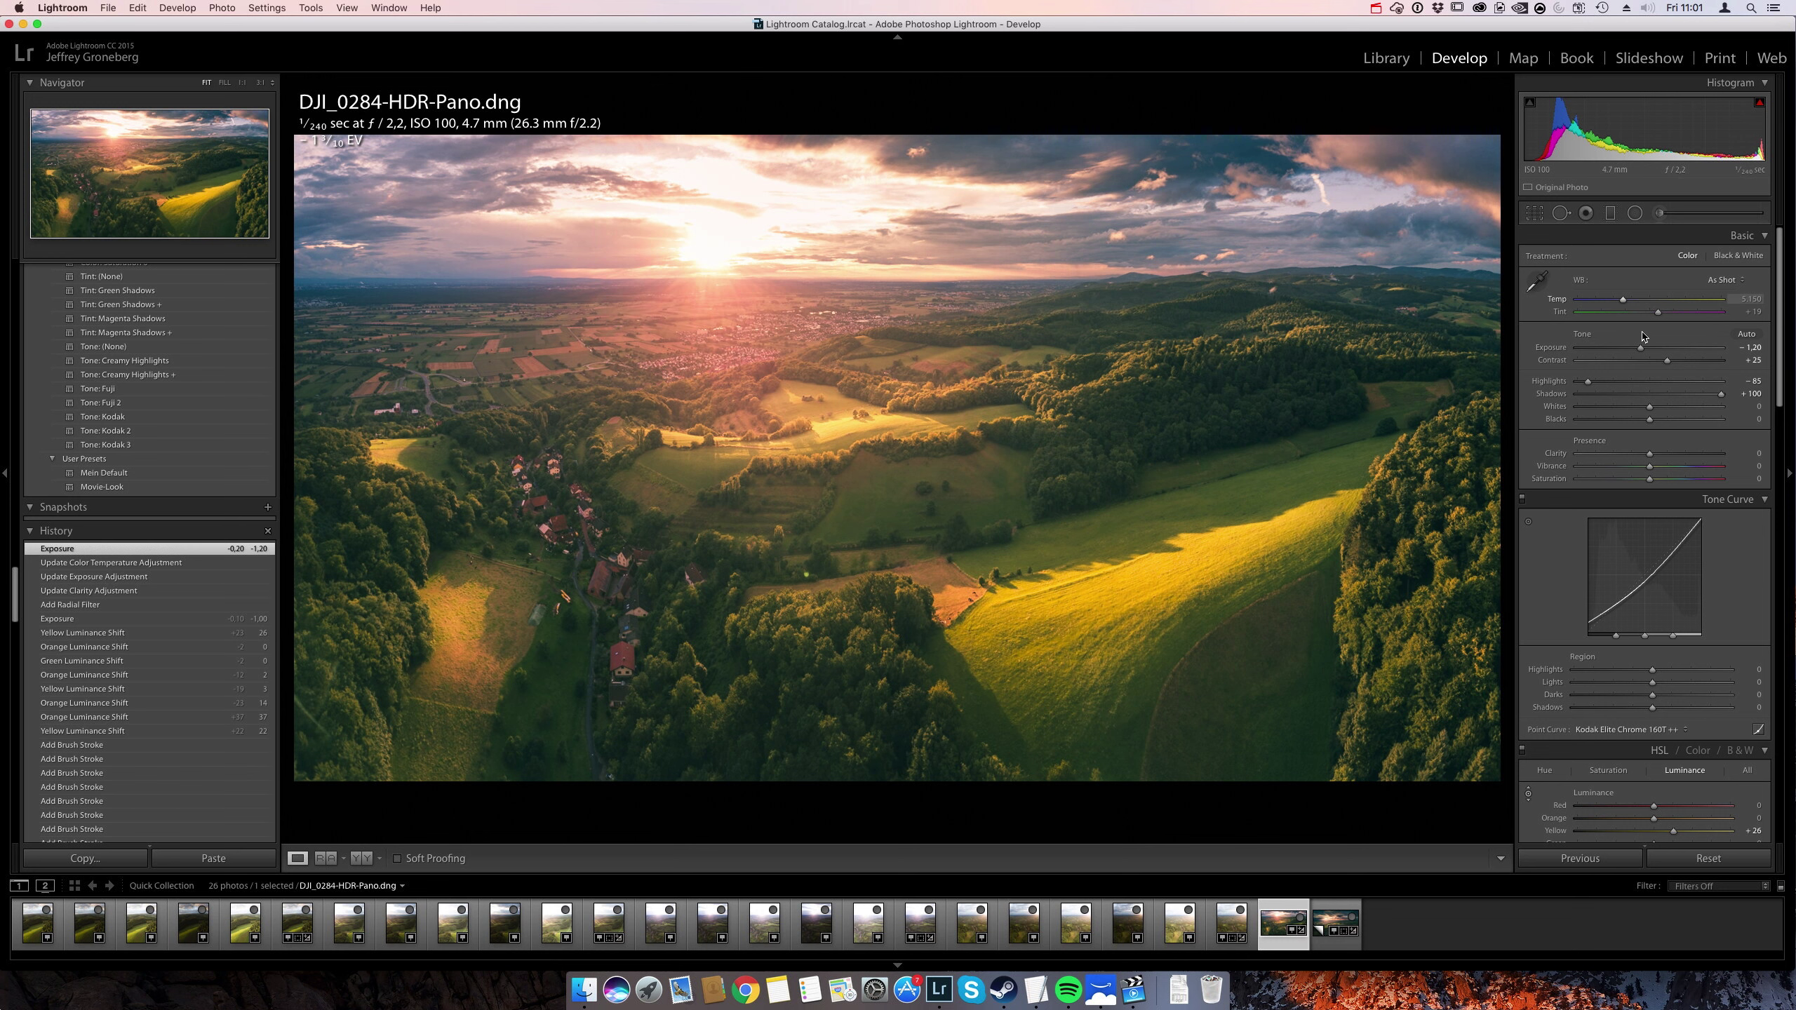
Try global temperatures of 6292 and 6511 and highlights of -100, undoing each change.
type("6292")
key("Return")
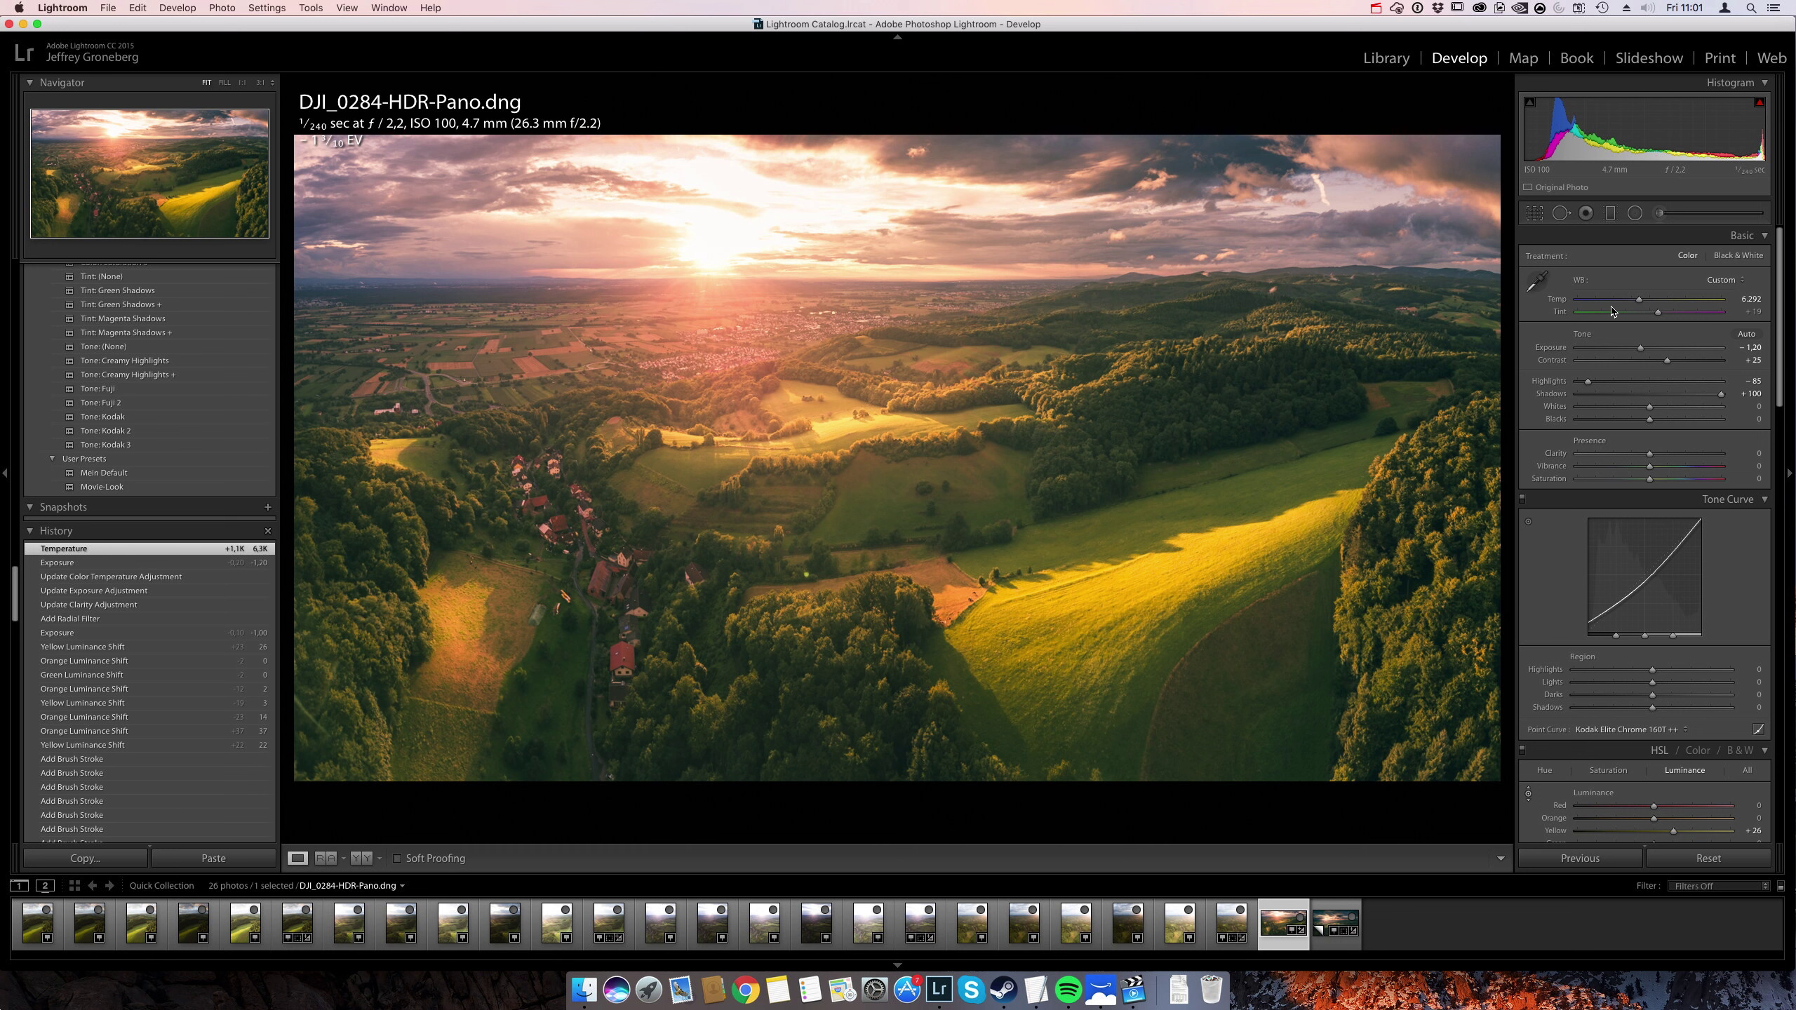
key("super+z")
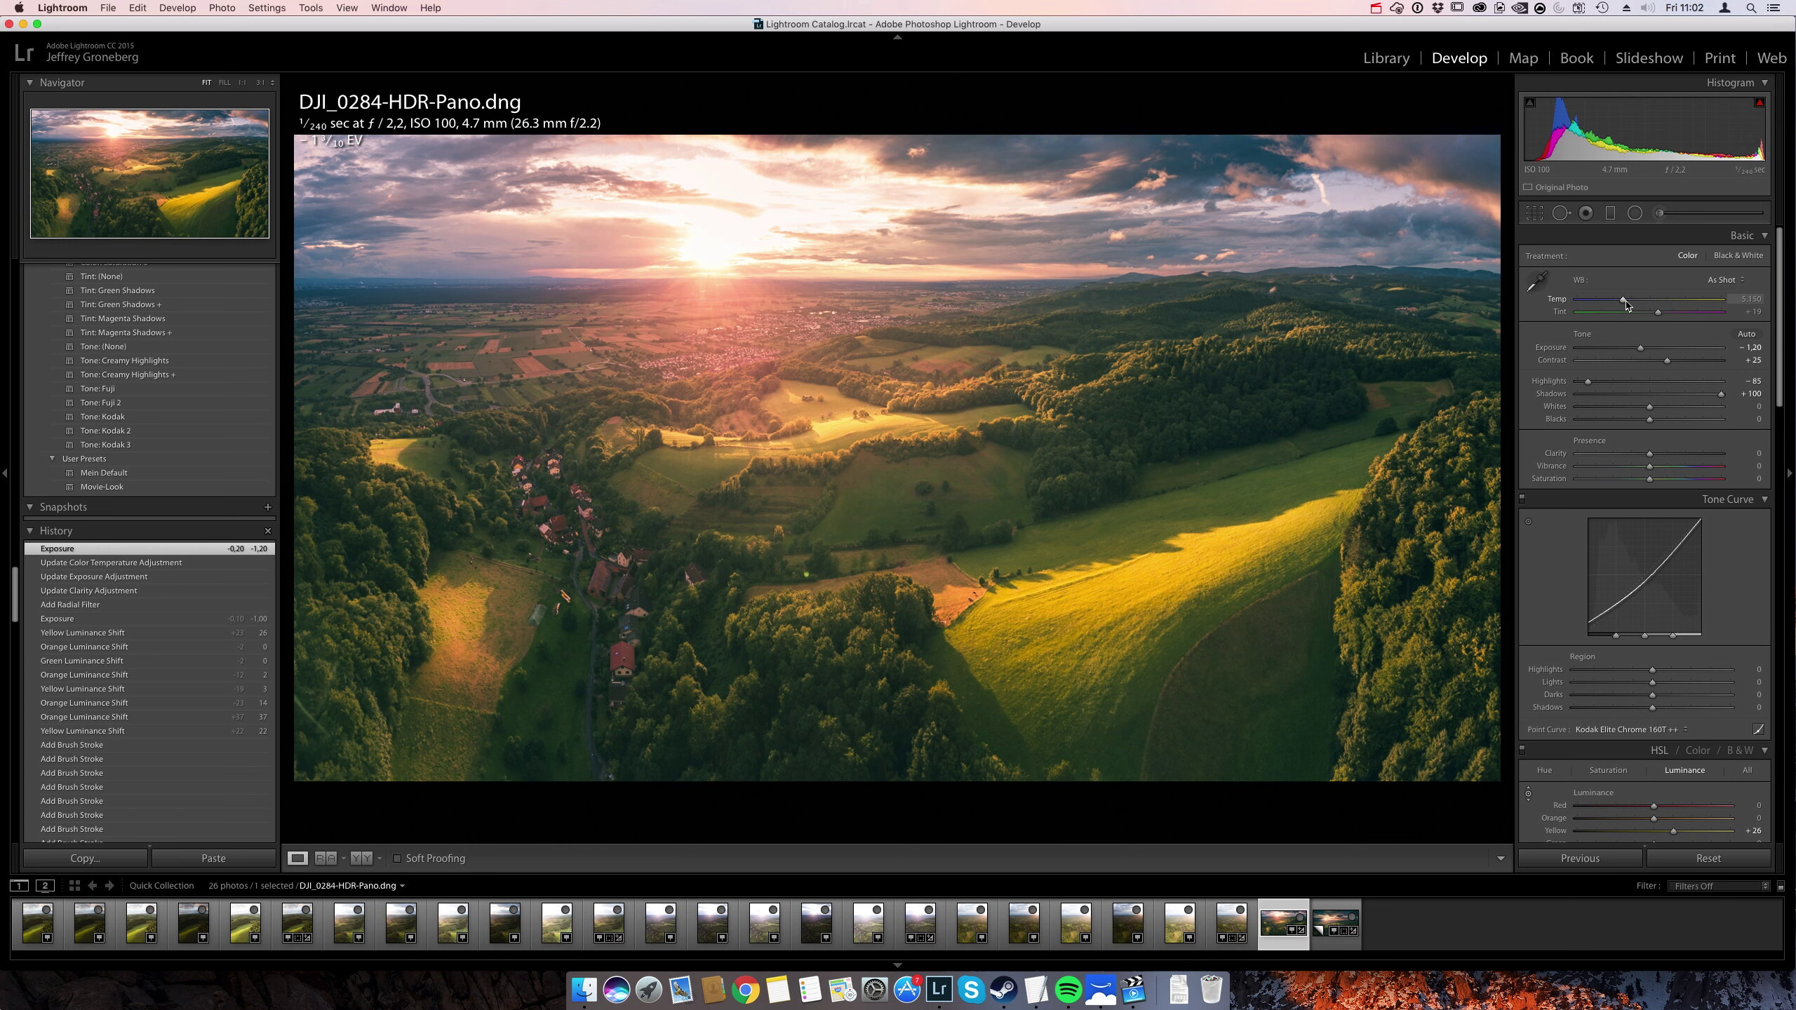
left_click_drag(1626, 305, 1642, 302)
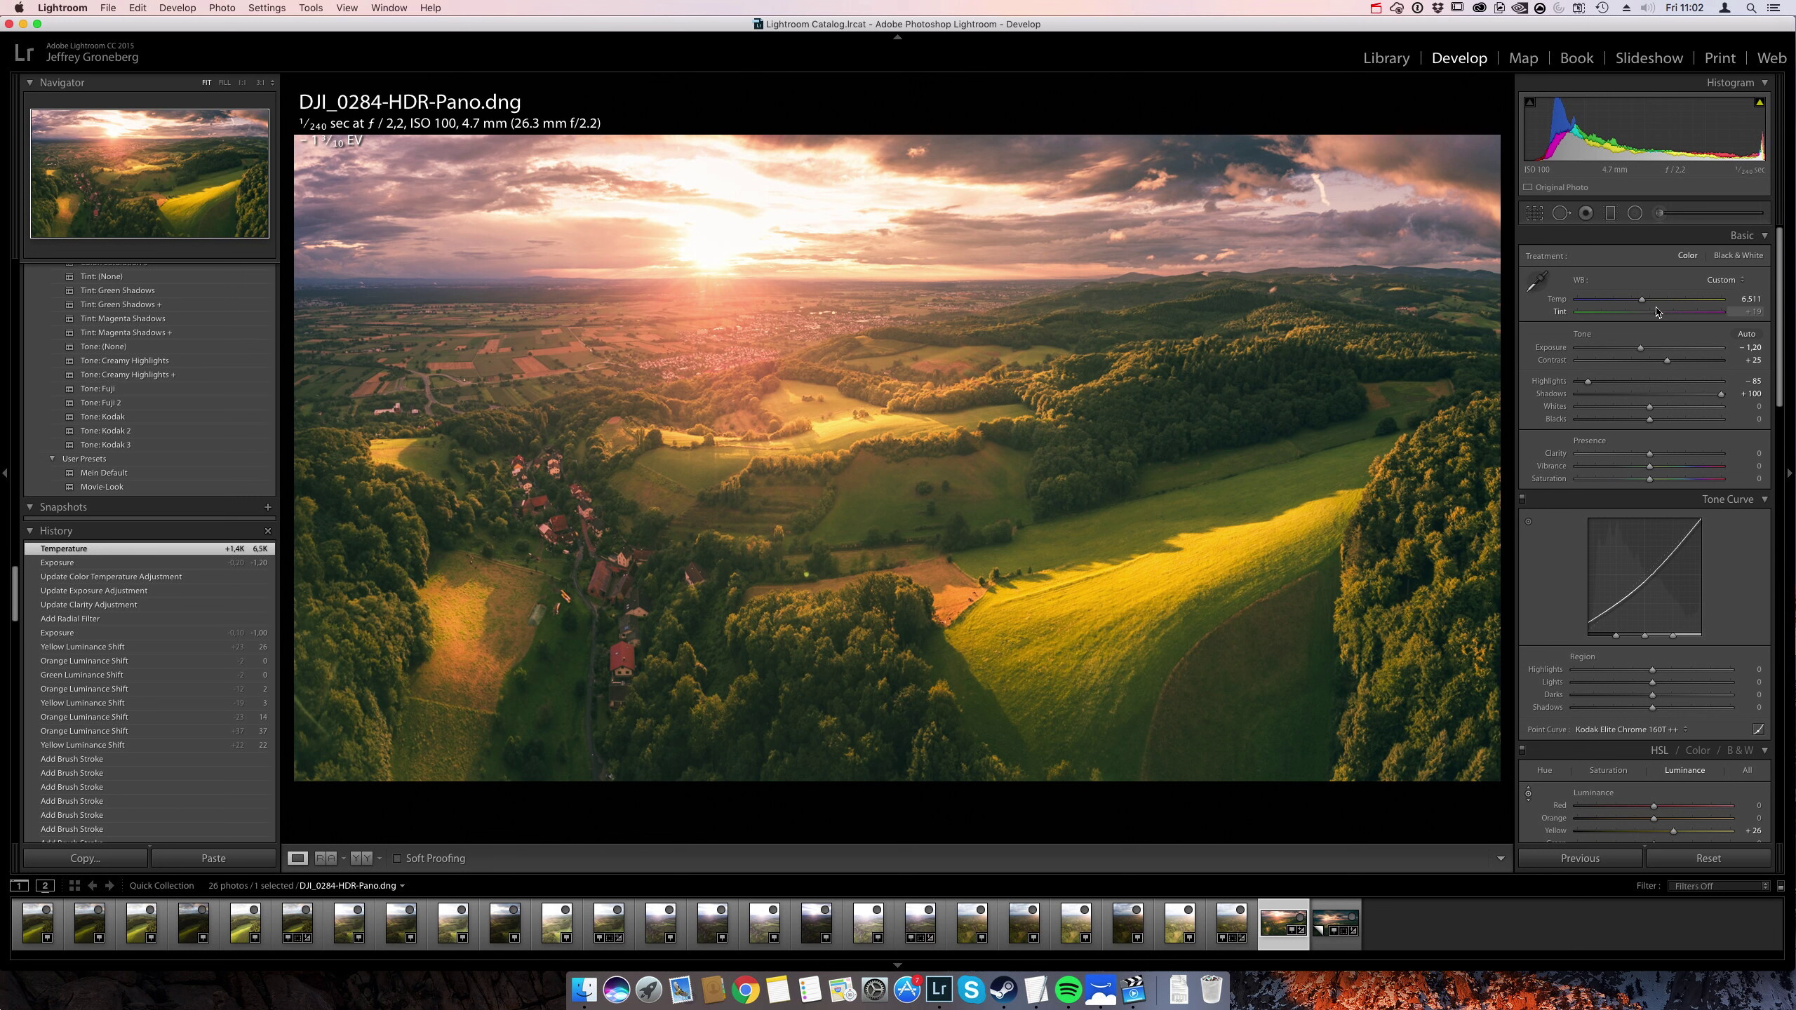
key("super+z")
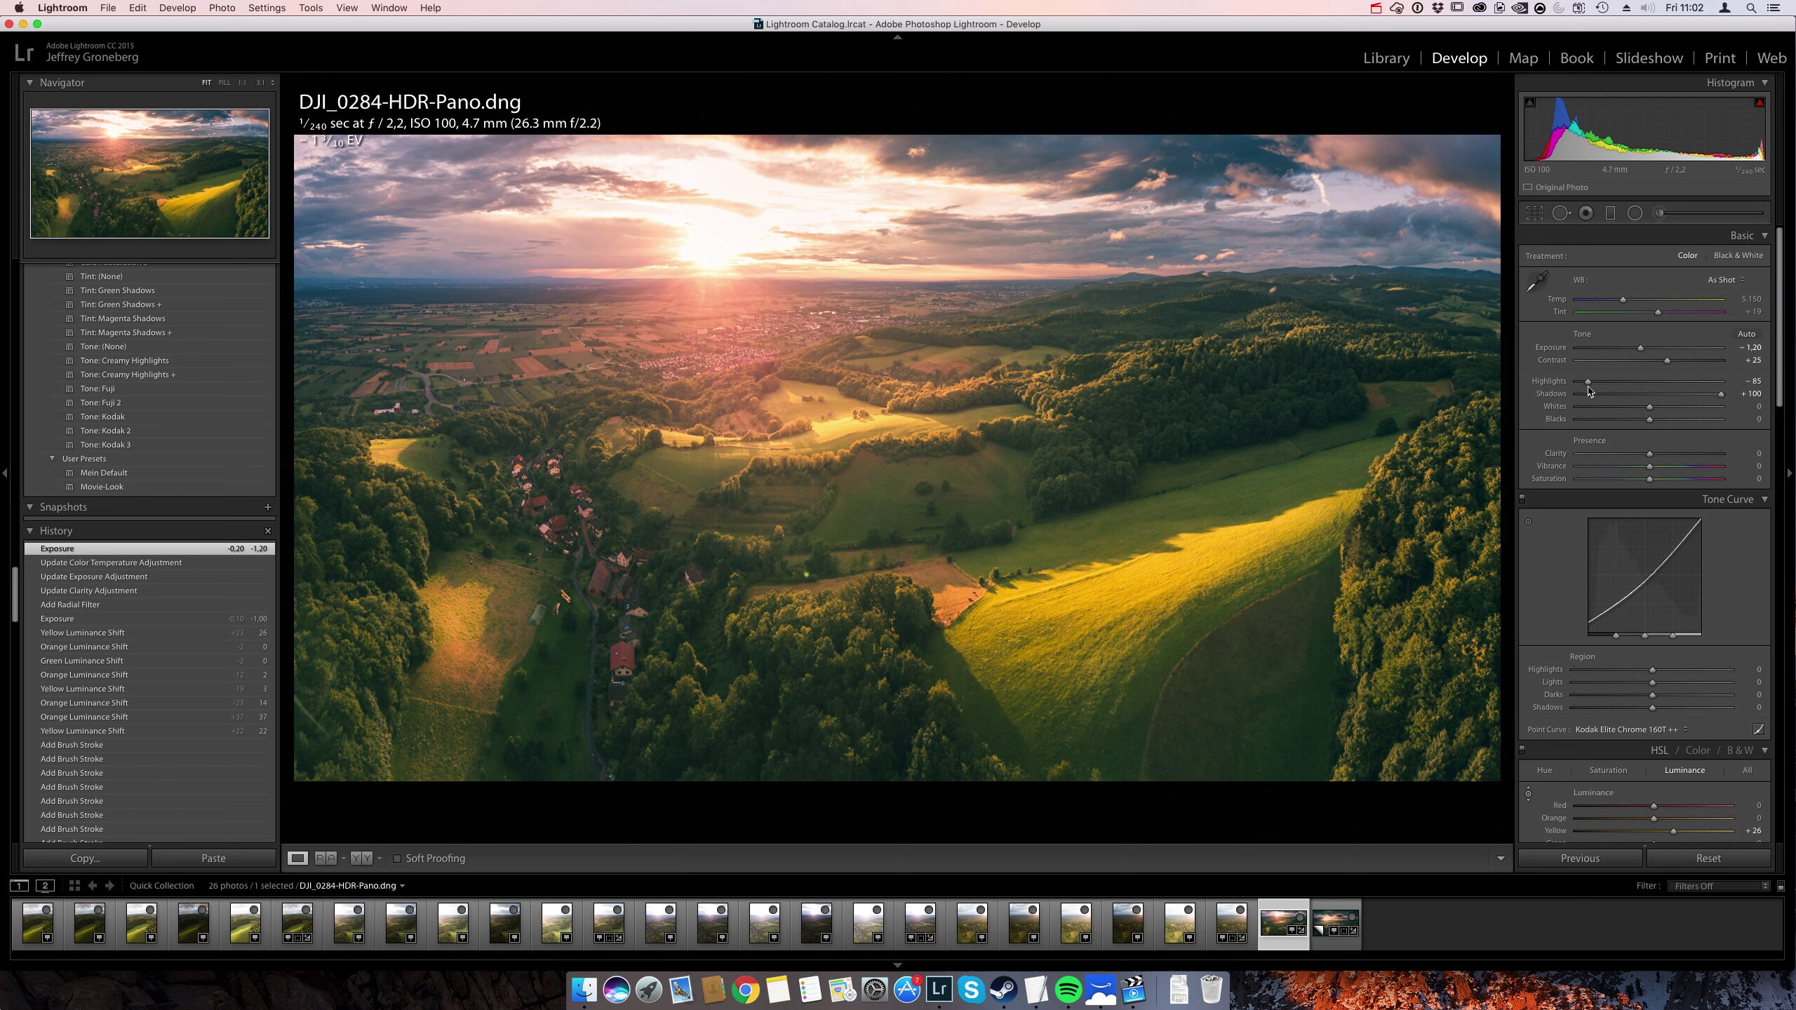
left_click_drag(1581, 386, 1569, 388)
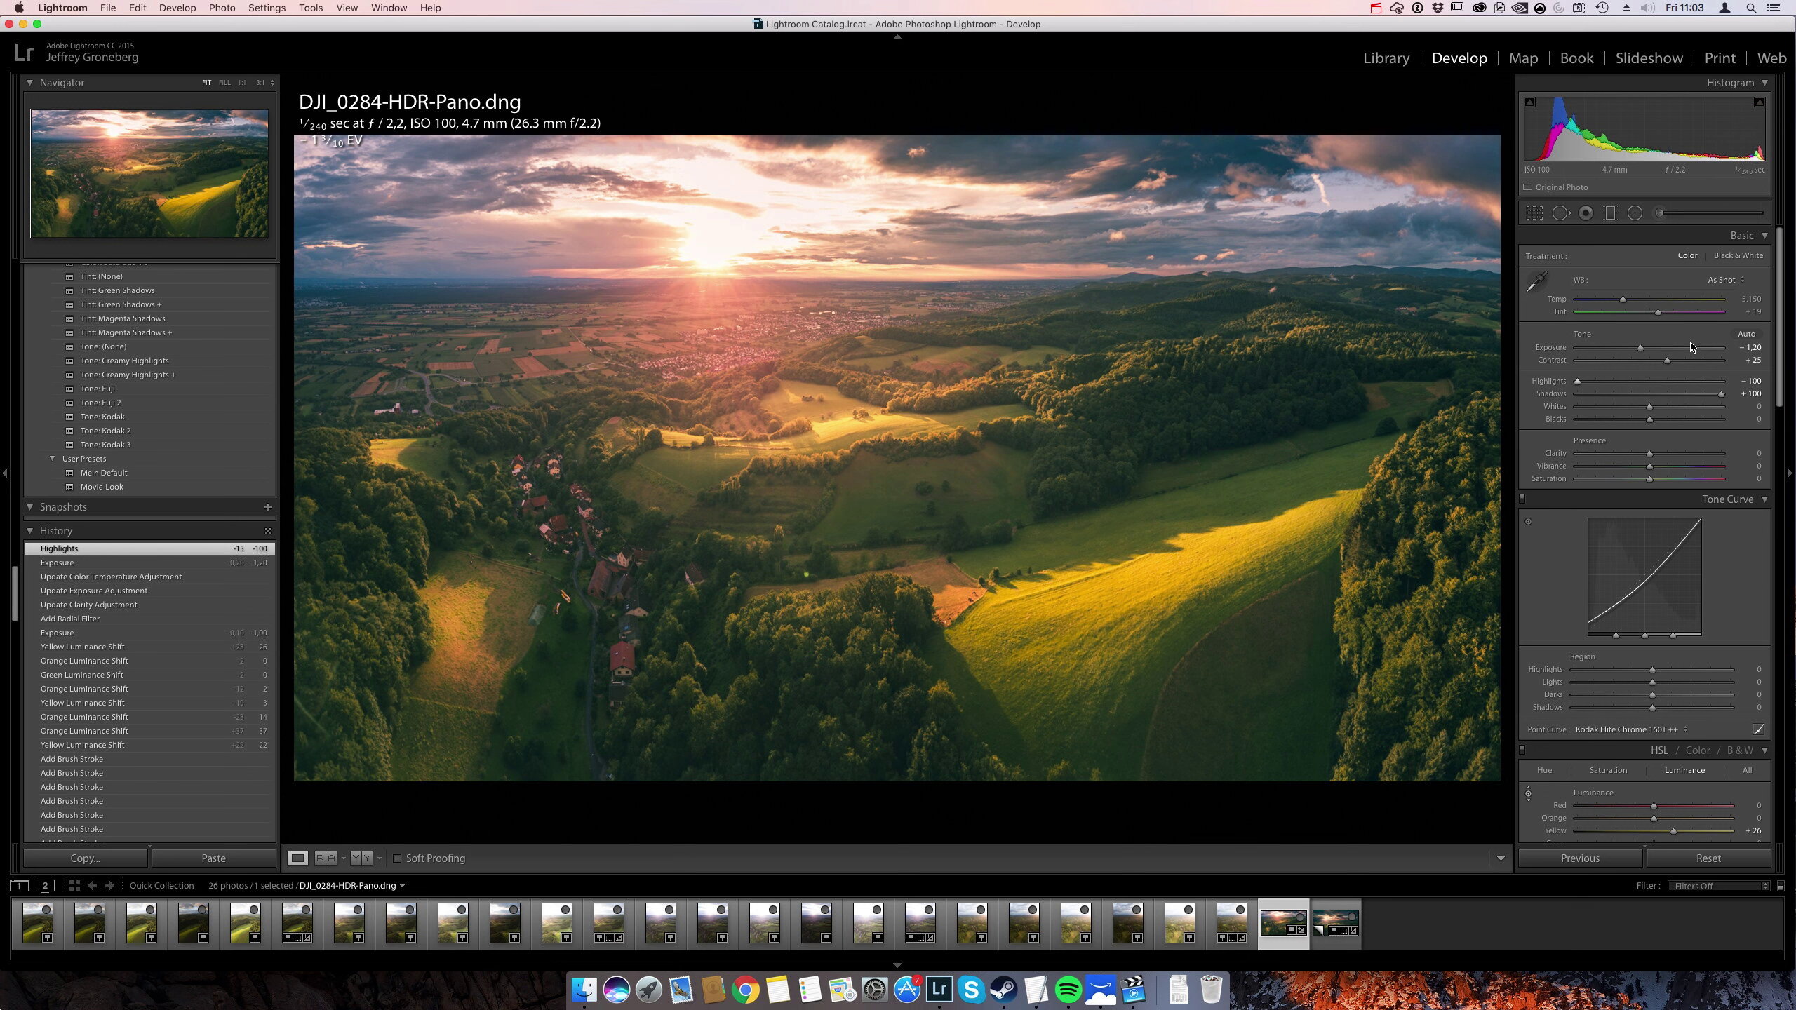
key("super+z")
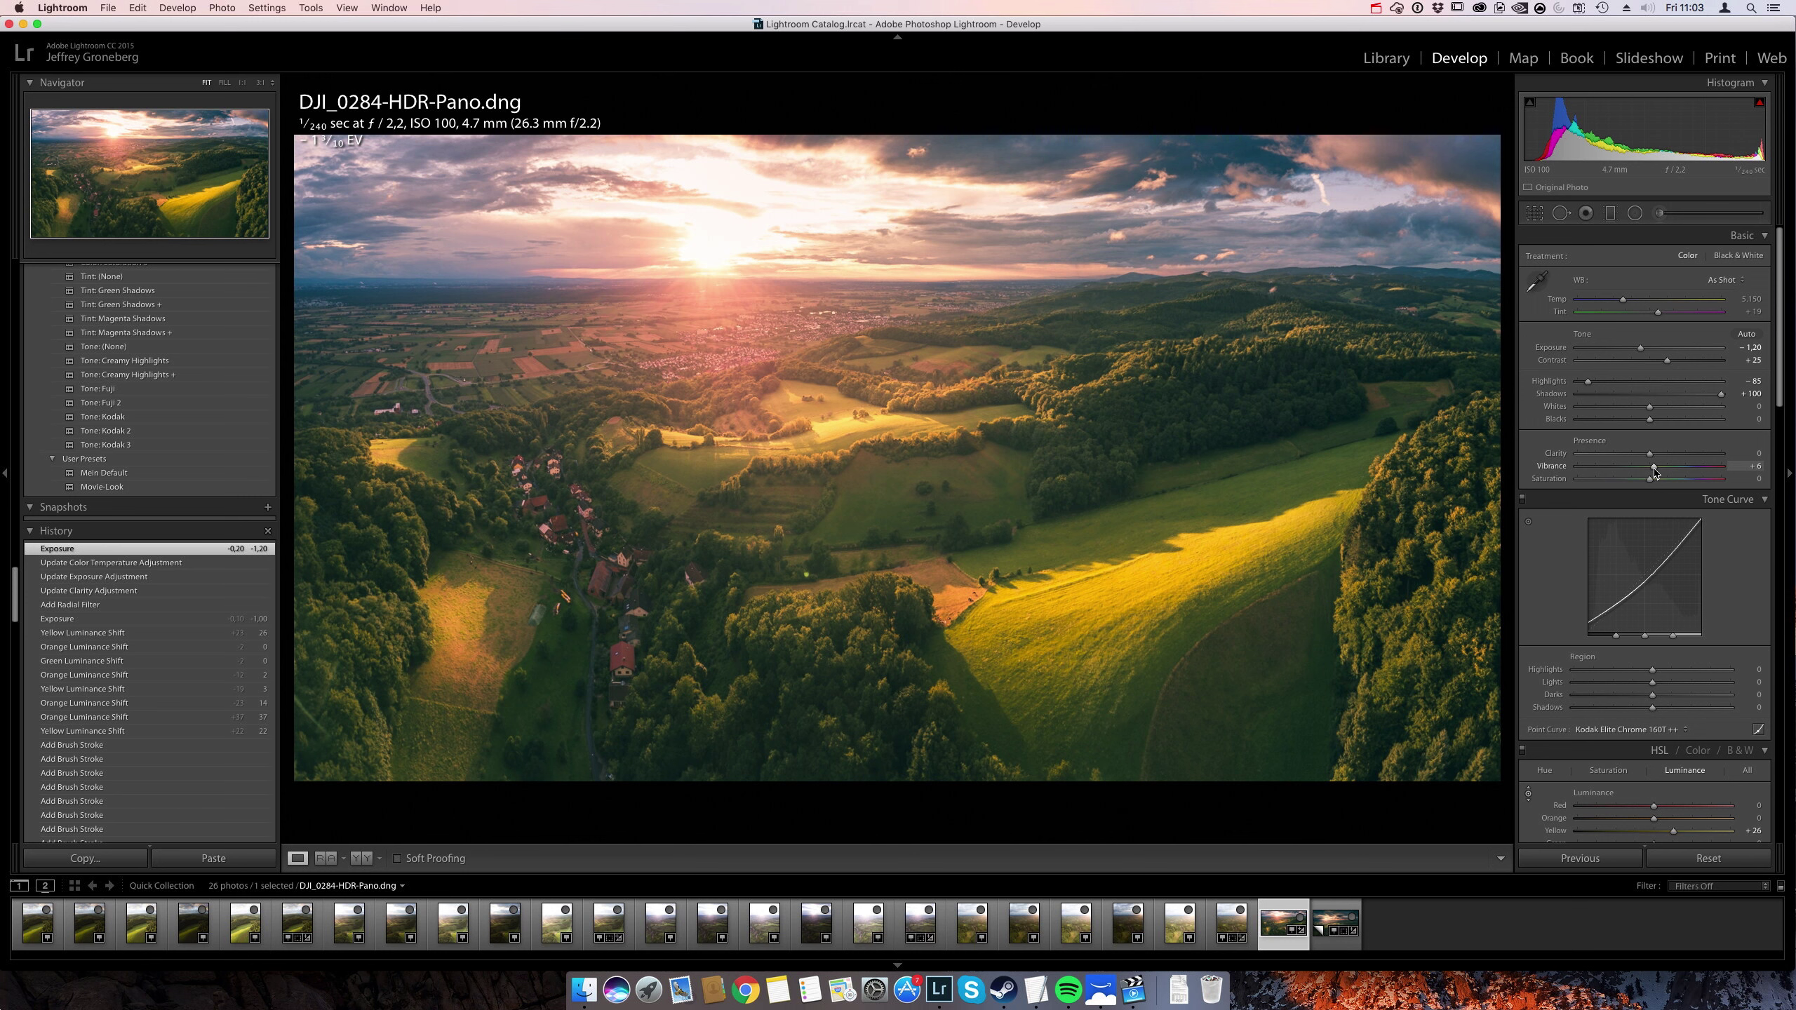
Raise the photo's global vibrance to +11 and its tint to +35.
left_click_drag(1654, 473, 1657, 473)
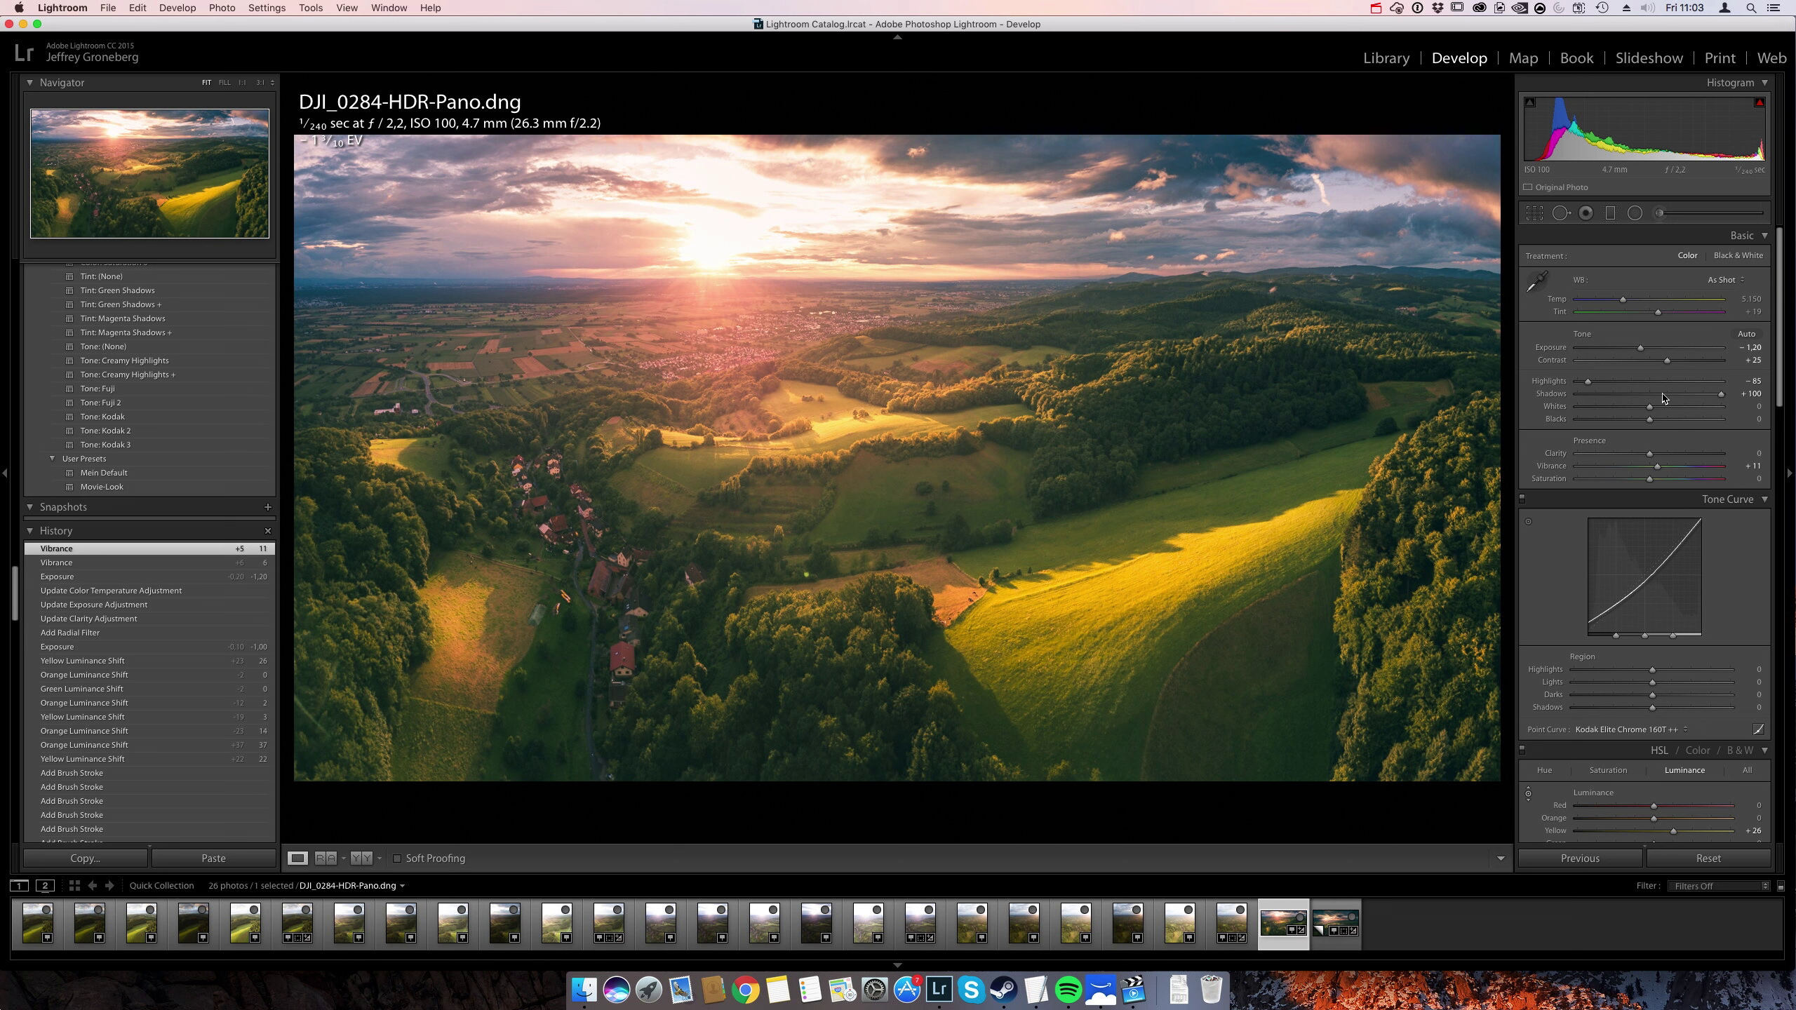
left_click_drag(1666, 395, 1665, 395)
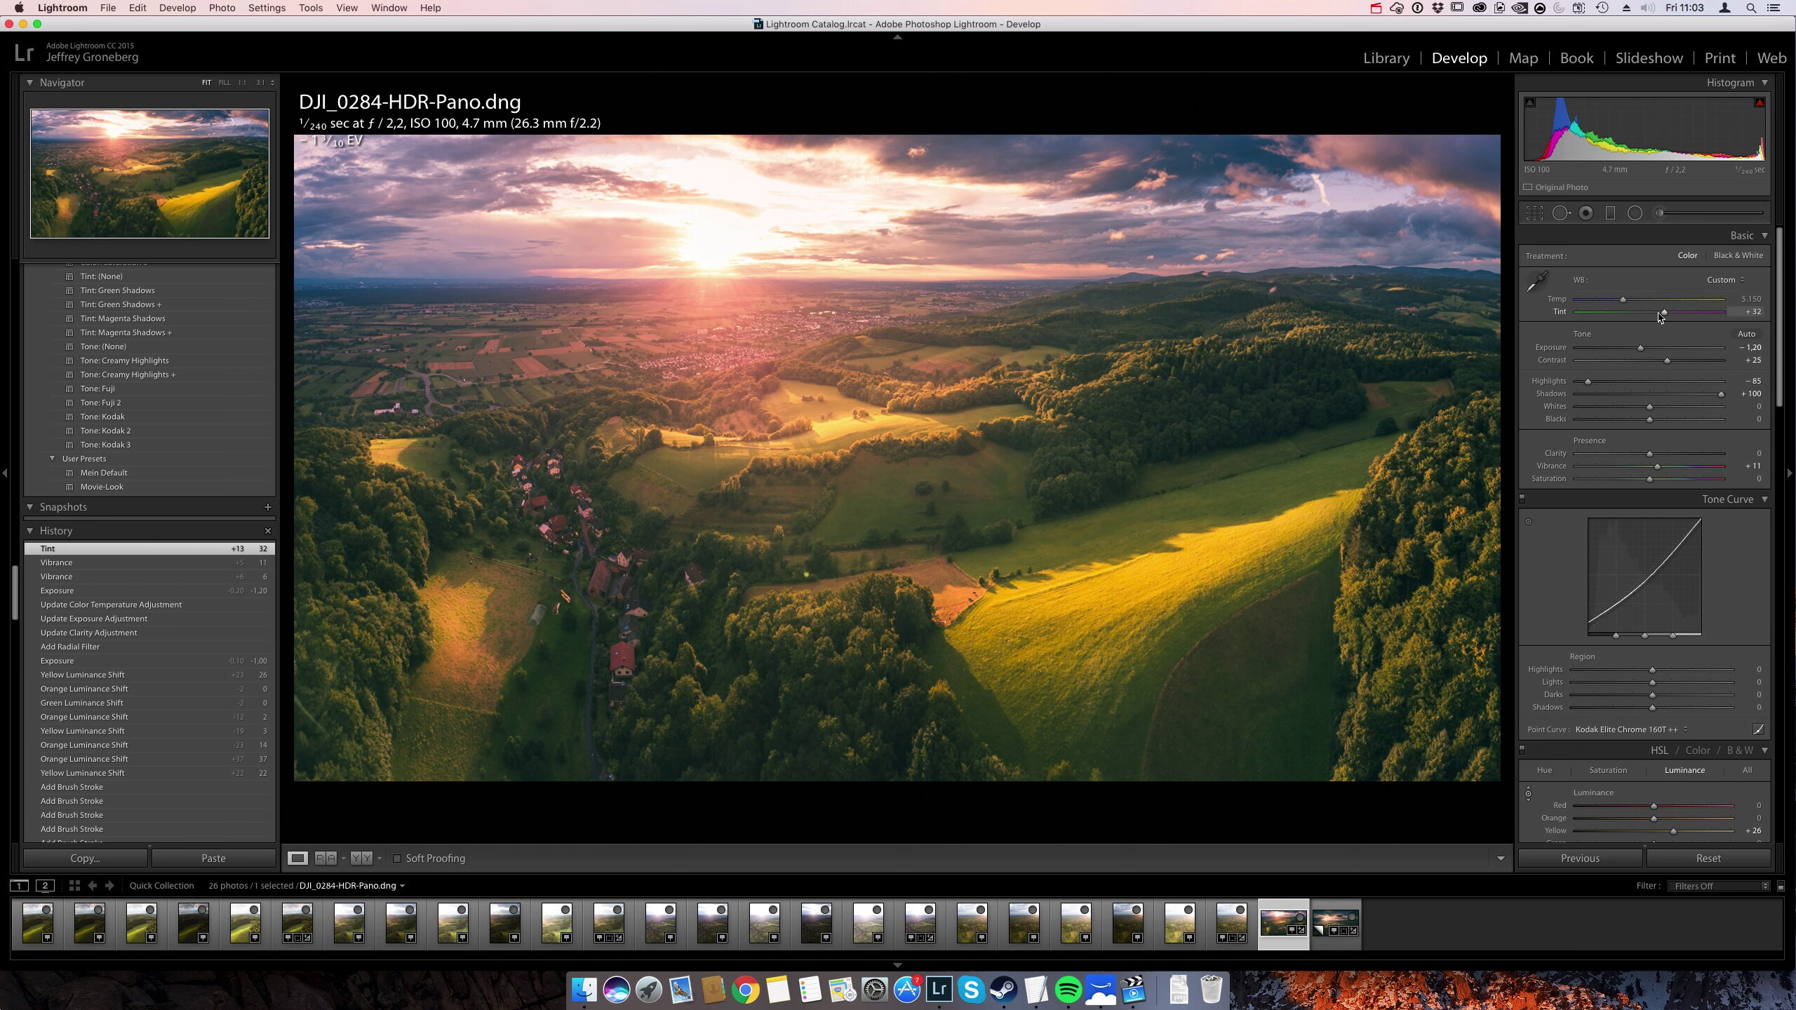
left_click_drag(1659, 317, 1667, 318)
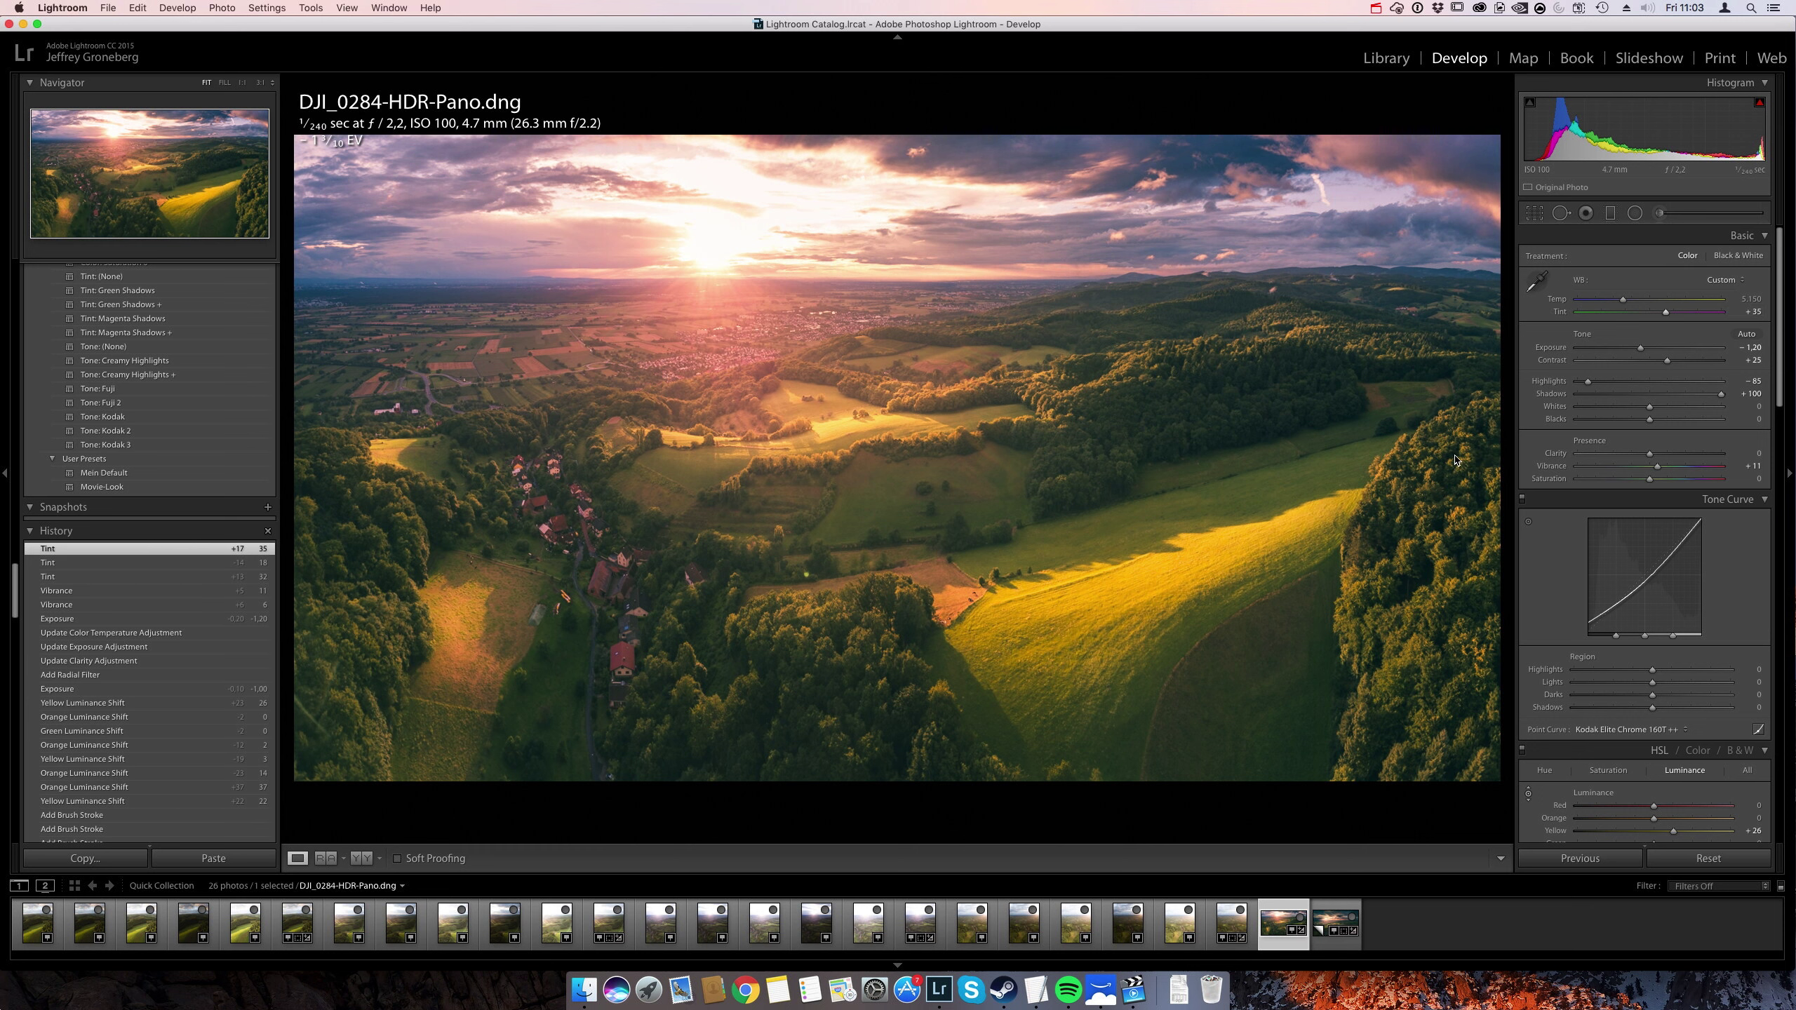
Add a tall elliptical radial filter over the village and rotate it counterclockwise to follow the row of houses.
left_click(1634, 213)
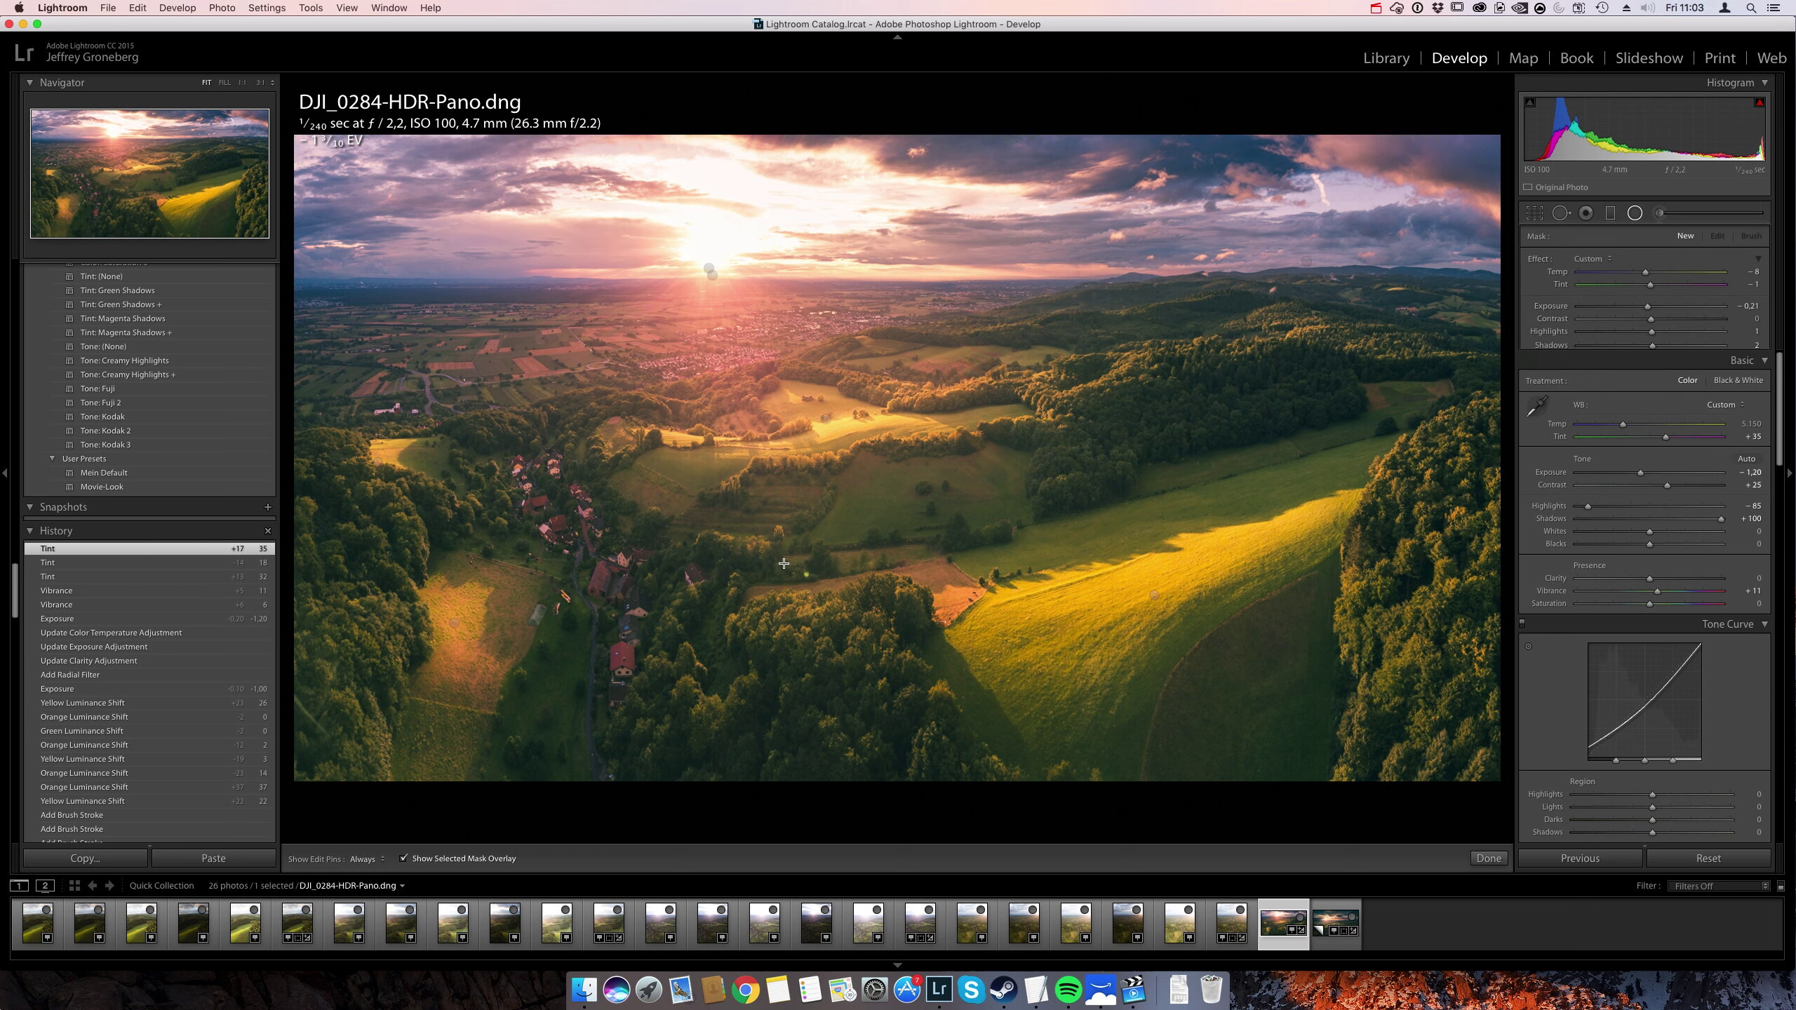
left_click_drag(618, 571, 736, 737)
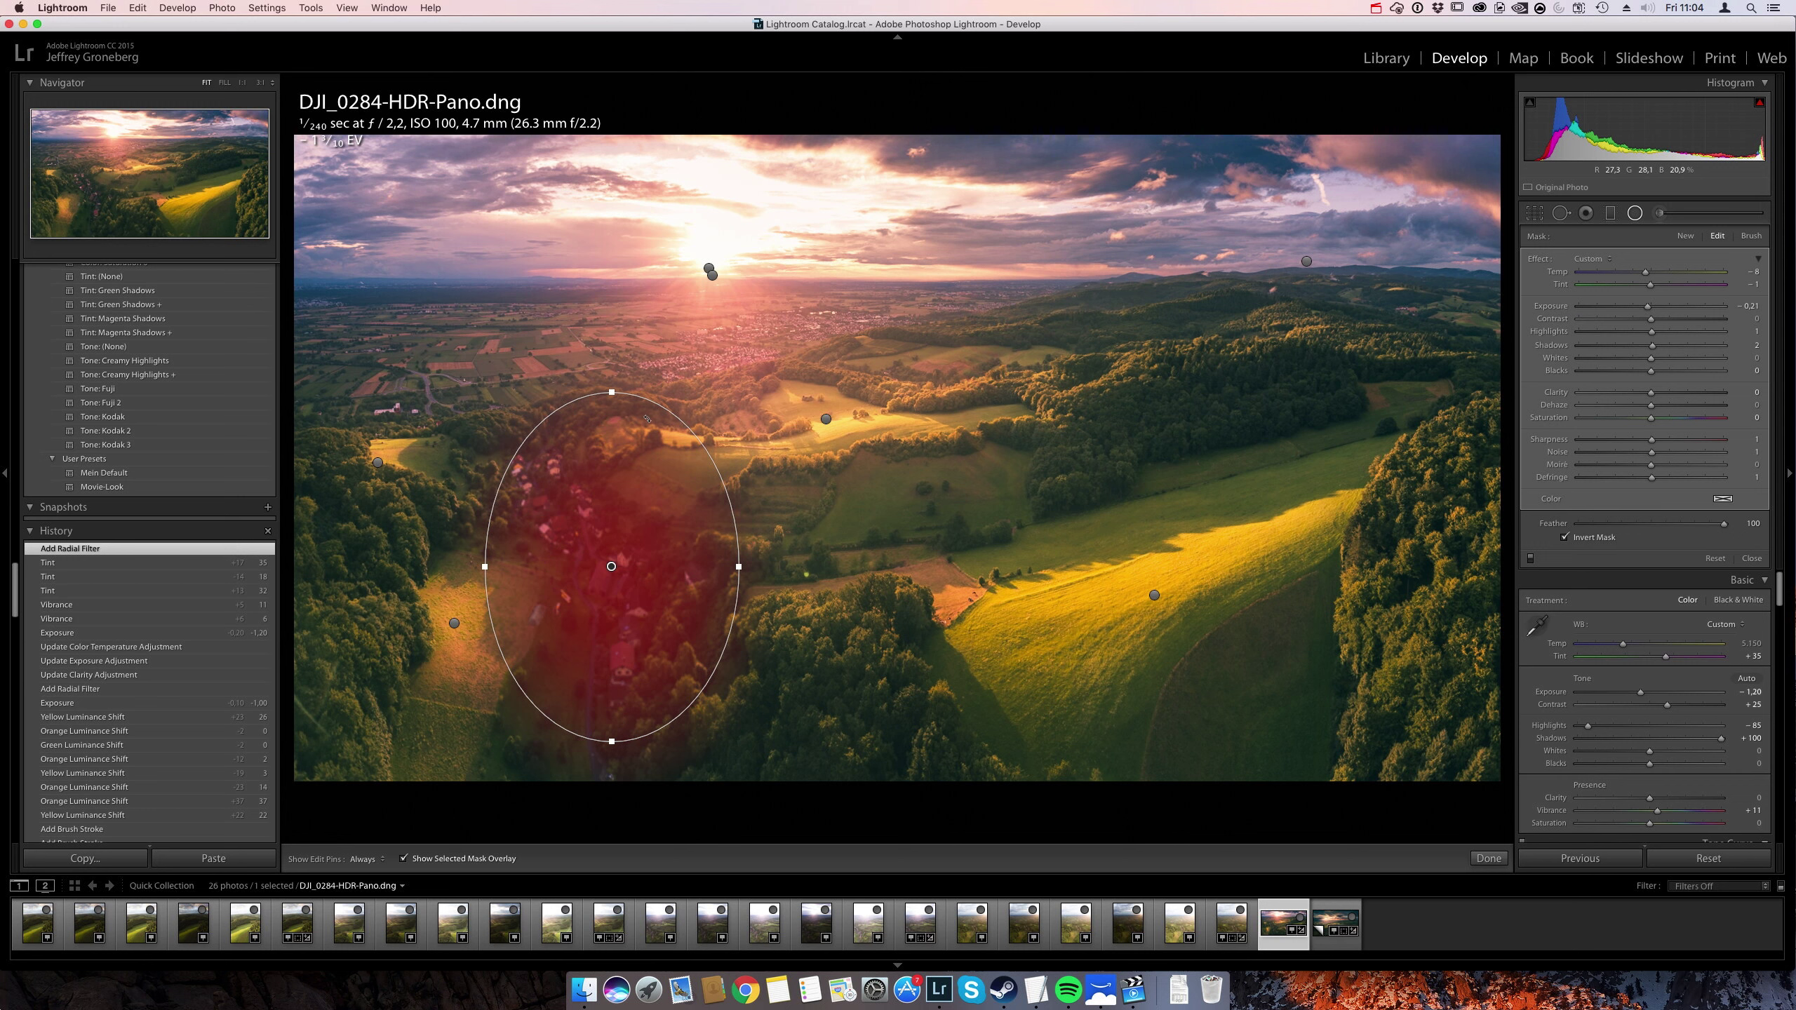
left_click_drag(644, 419, 616, 419)
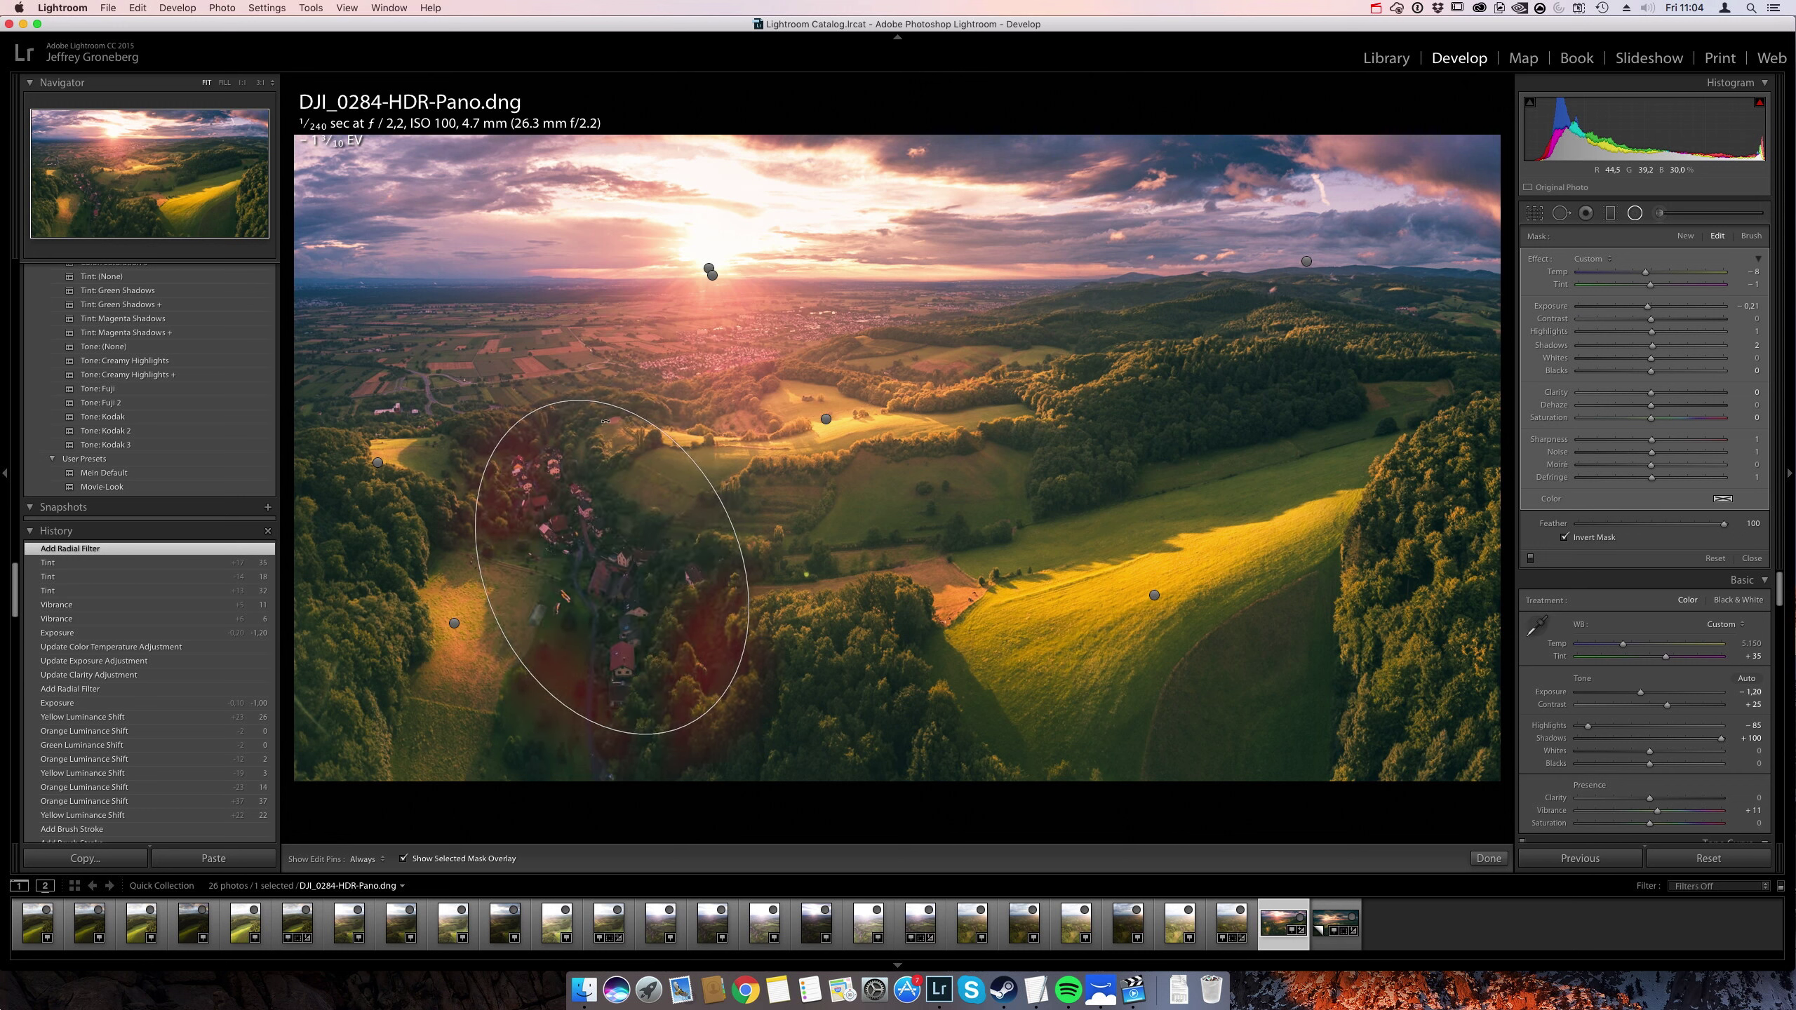
left_click_drag(616, 419, 616, 419)
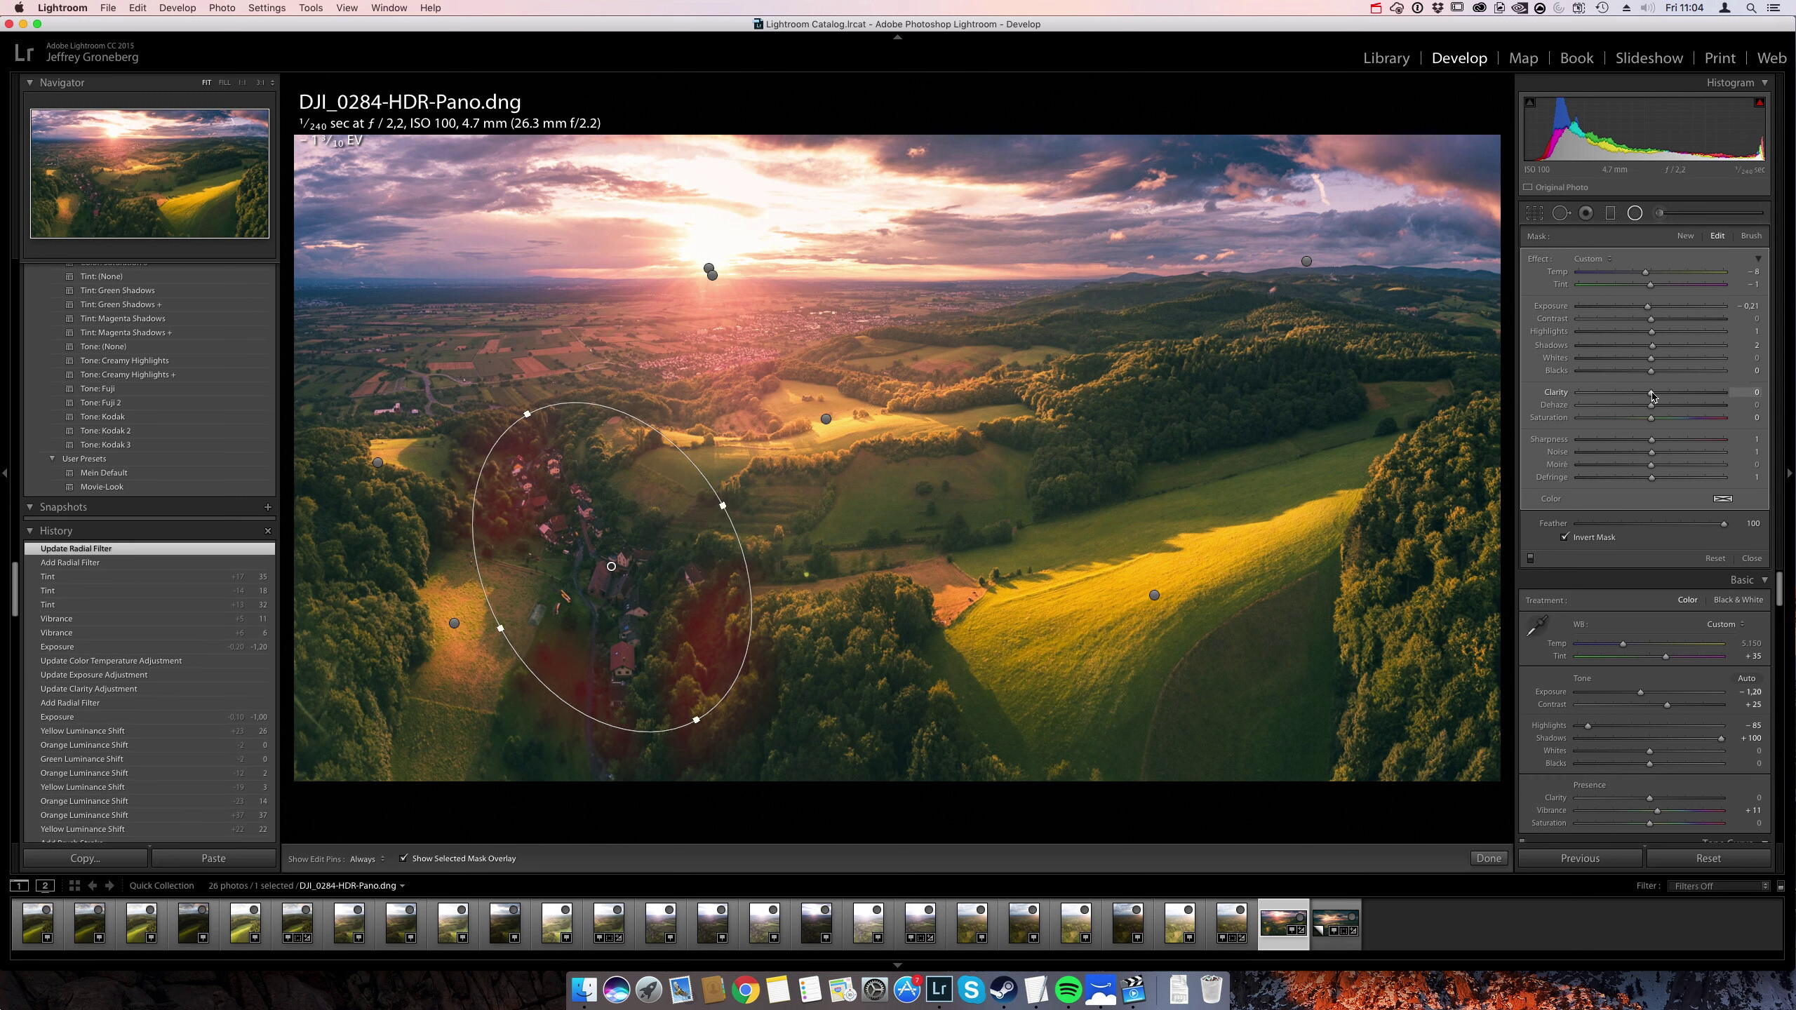
Set the village radial filter's clarity to 13, bring its temperature and tint back to neutral, and close the filter.
left_click_drag(1651, 393, 1662, 400)
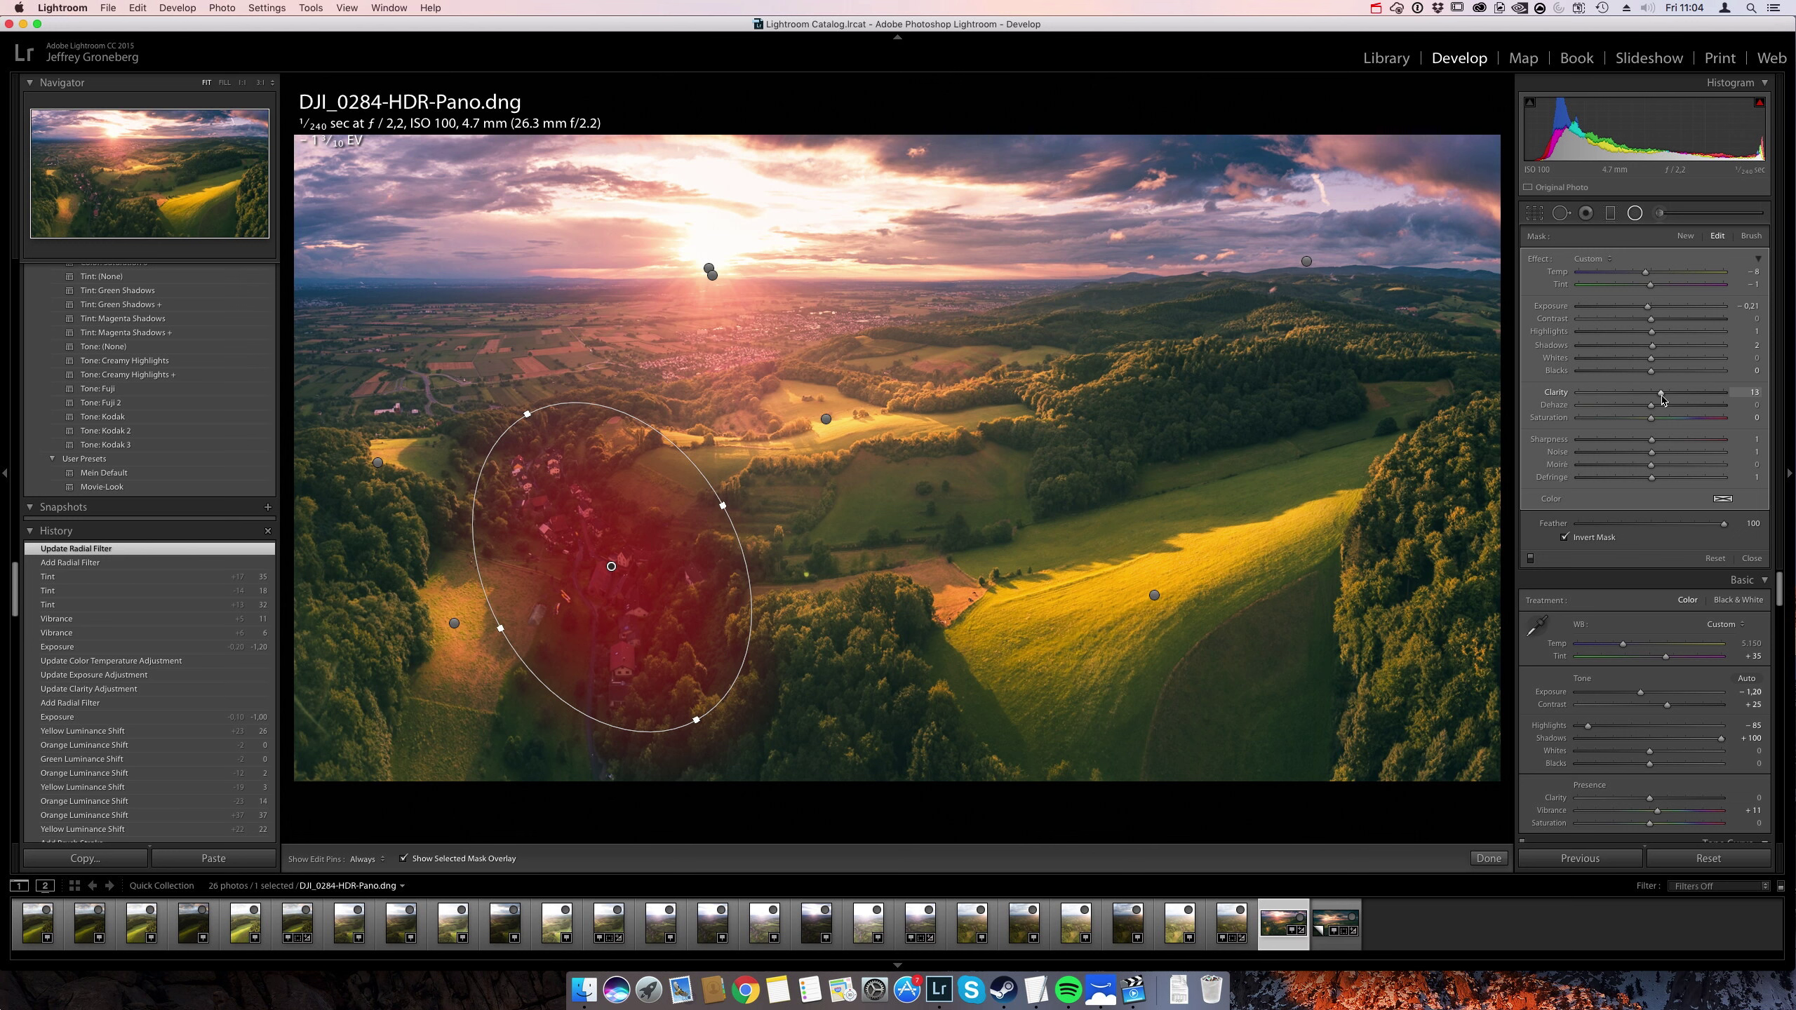
left_click_drag(1662, 400, 1662, 400)
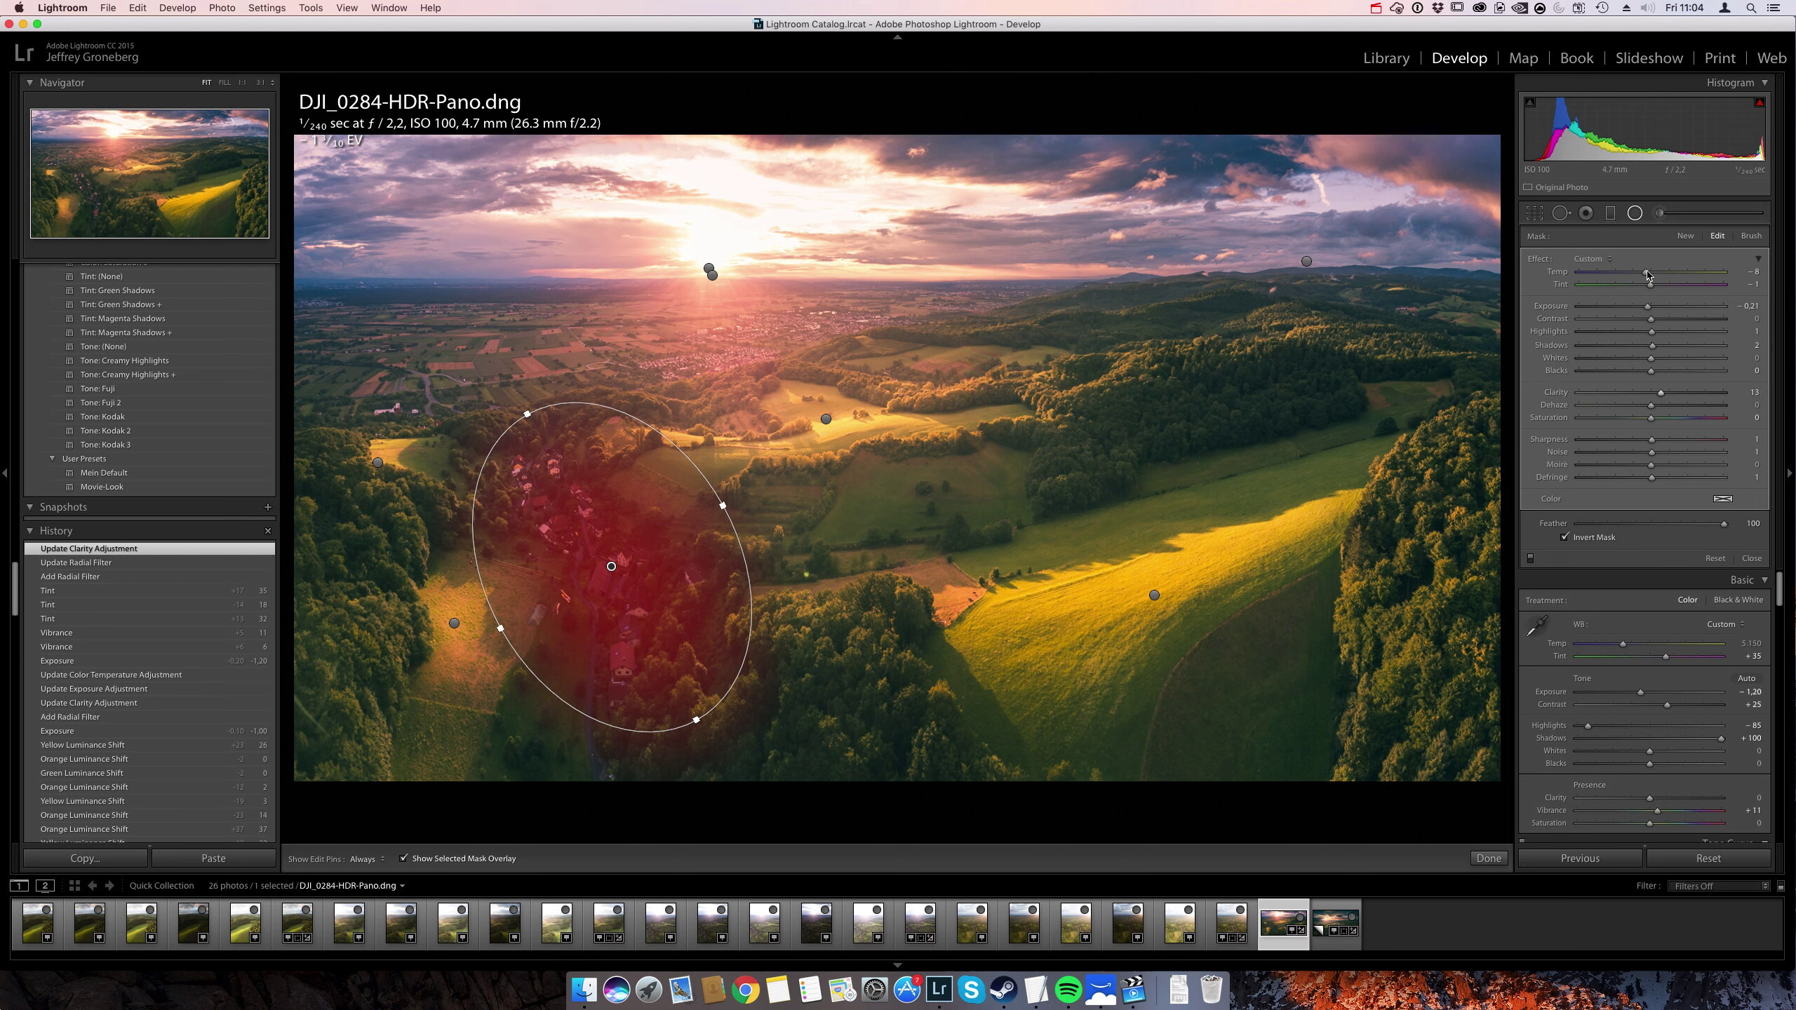
left_click_drag(1650, 276, 1653, 288)
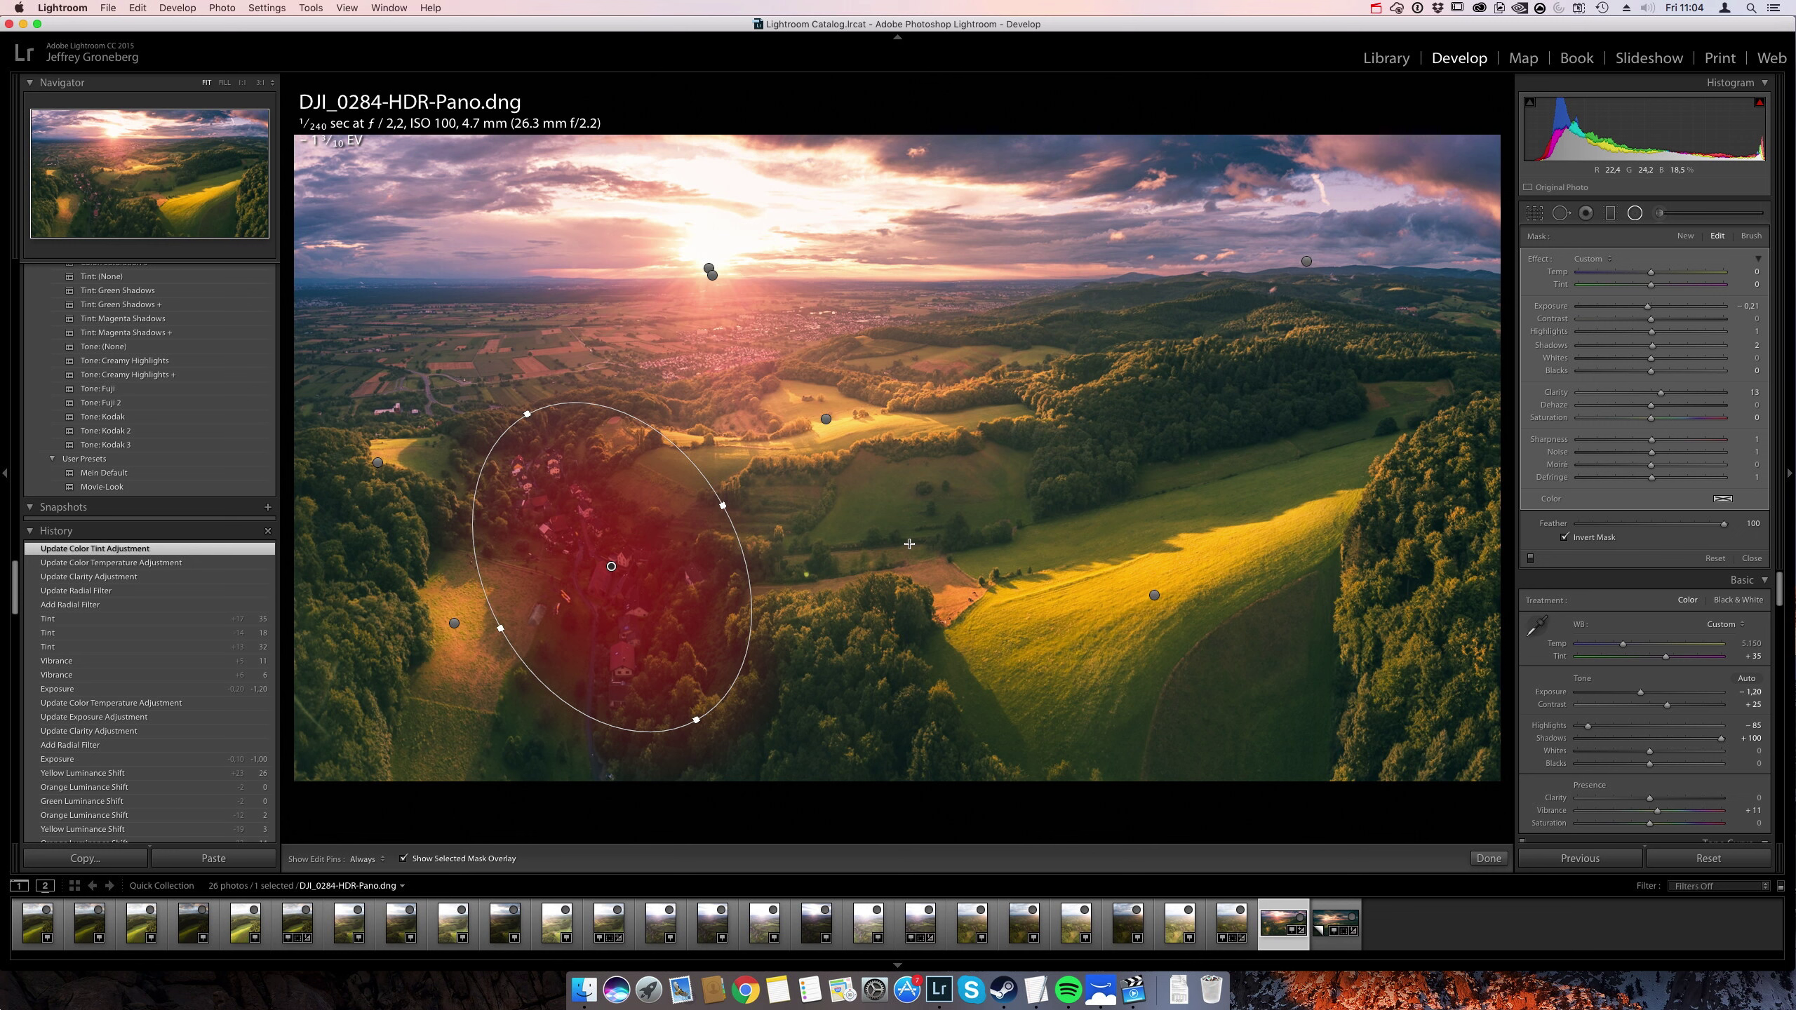
key("shift+m")
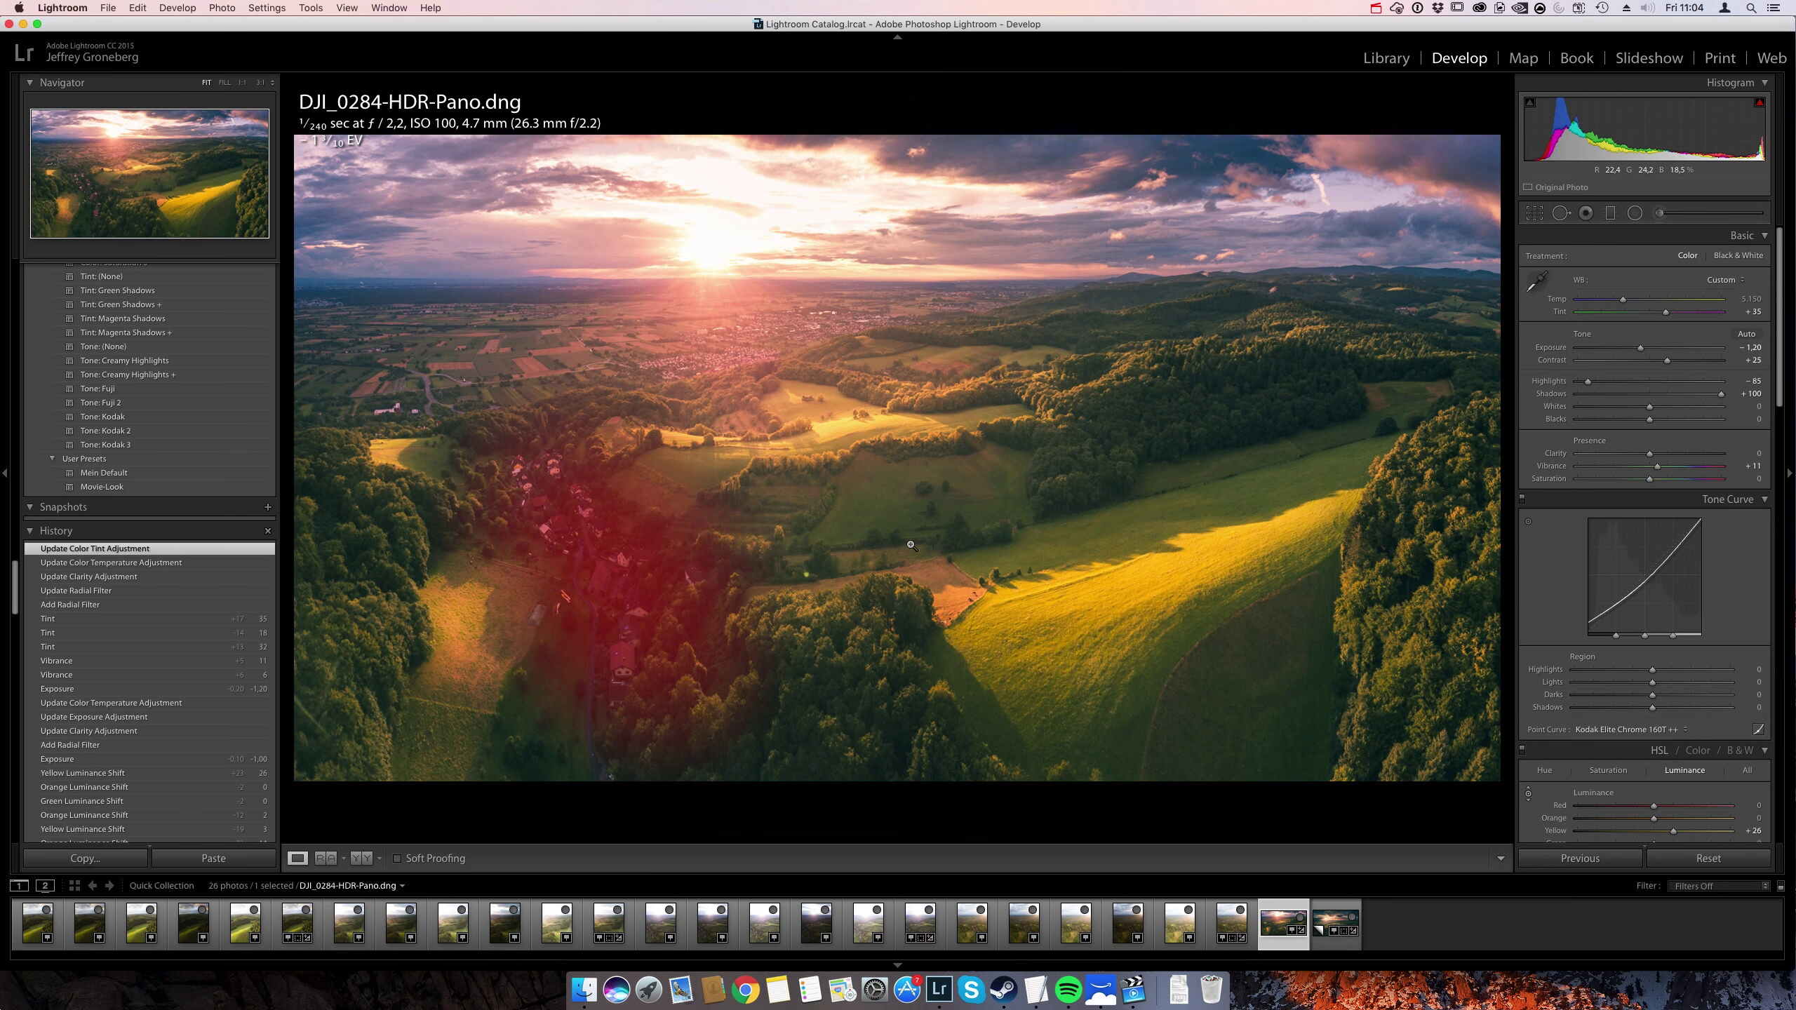
left_click(629, 589)
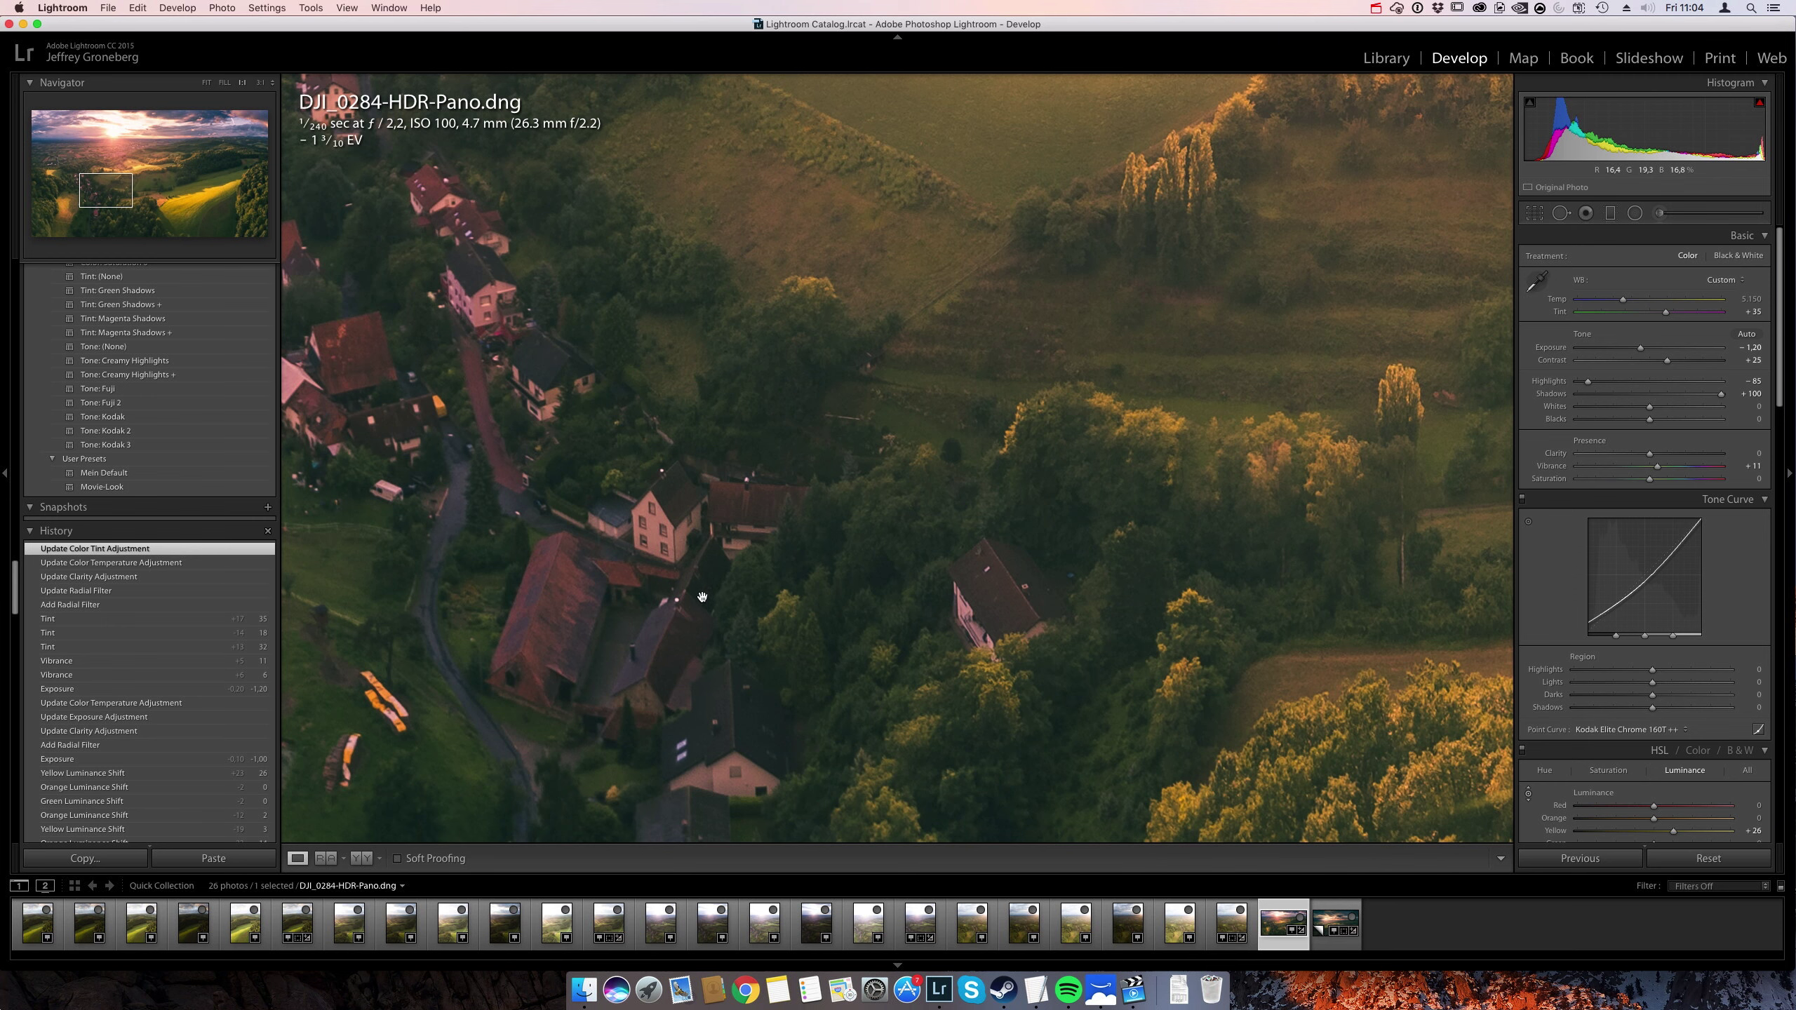
left_click(1074, 526)
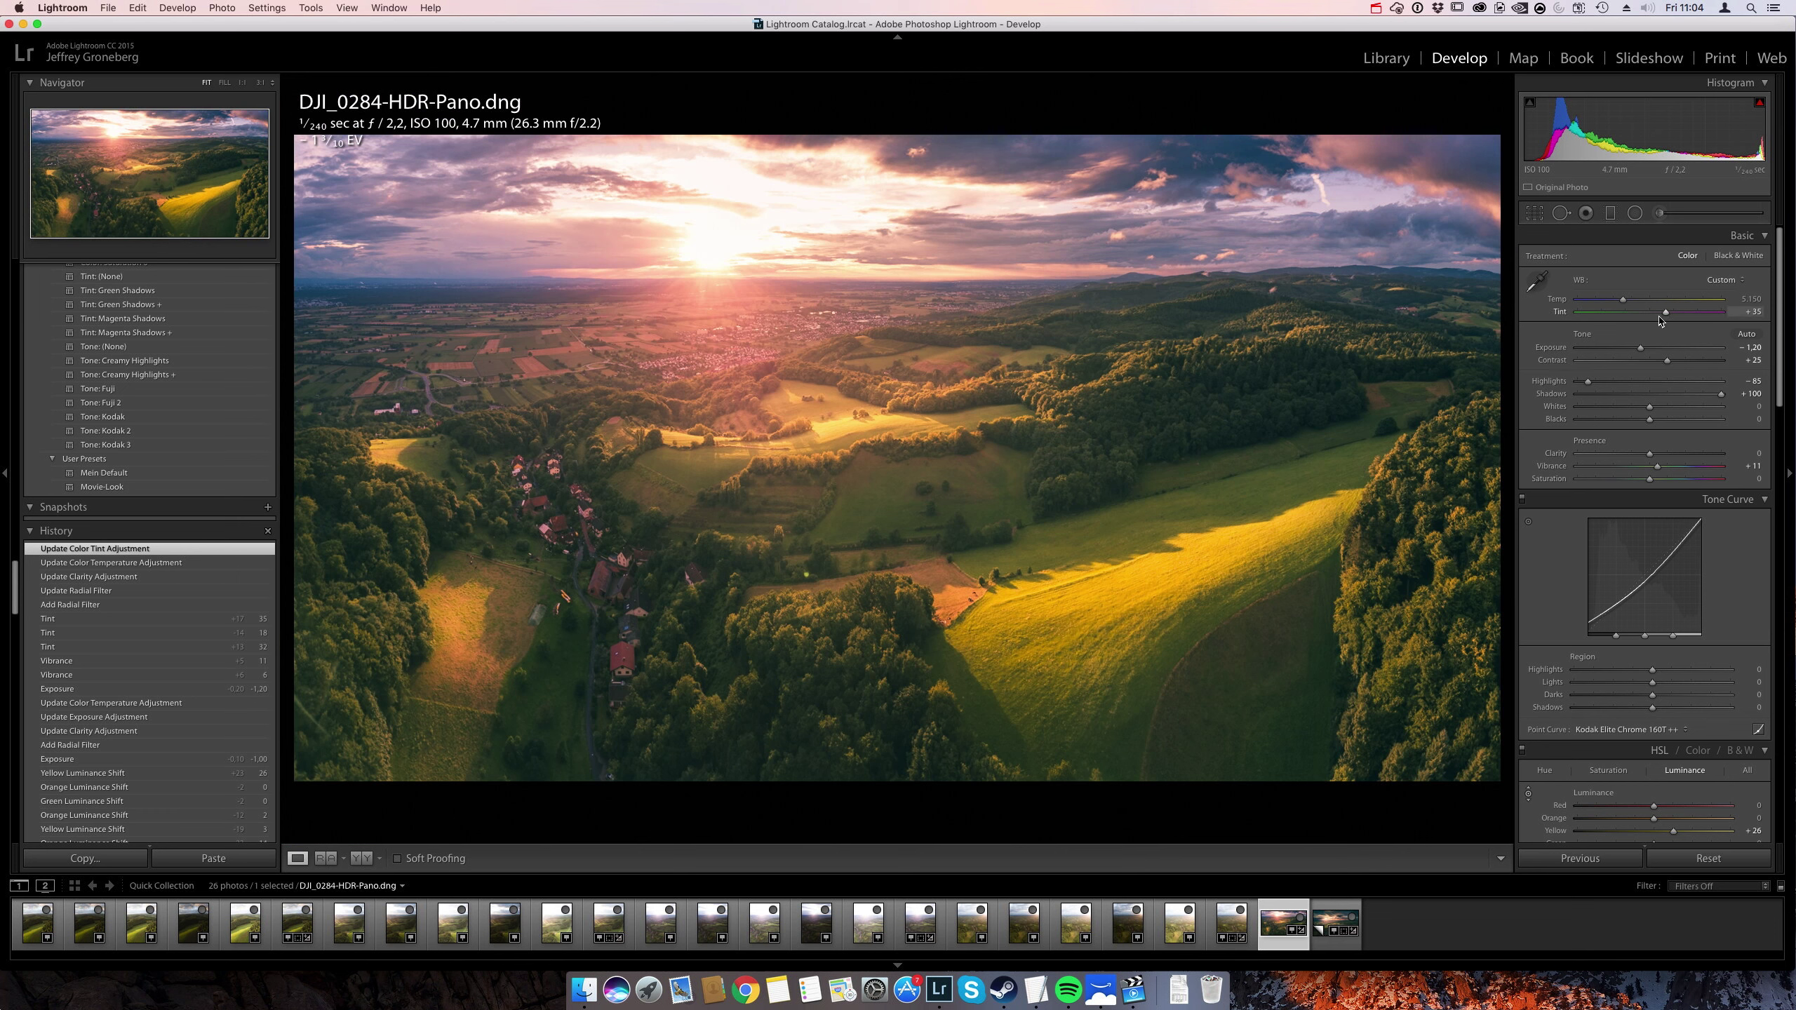
Set the tint of the existing graduated filter over the sky to -20 and check its coverage with the mask overlay.
left_click(1611, 213)
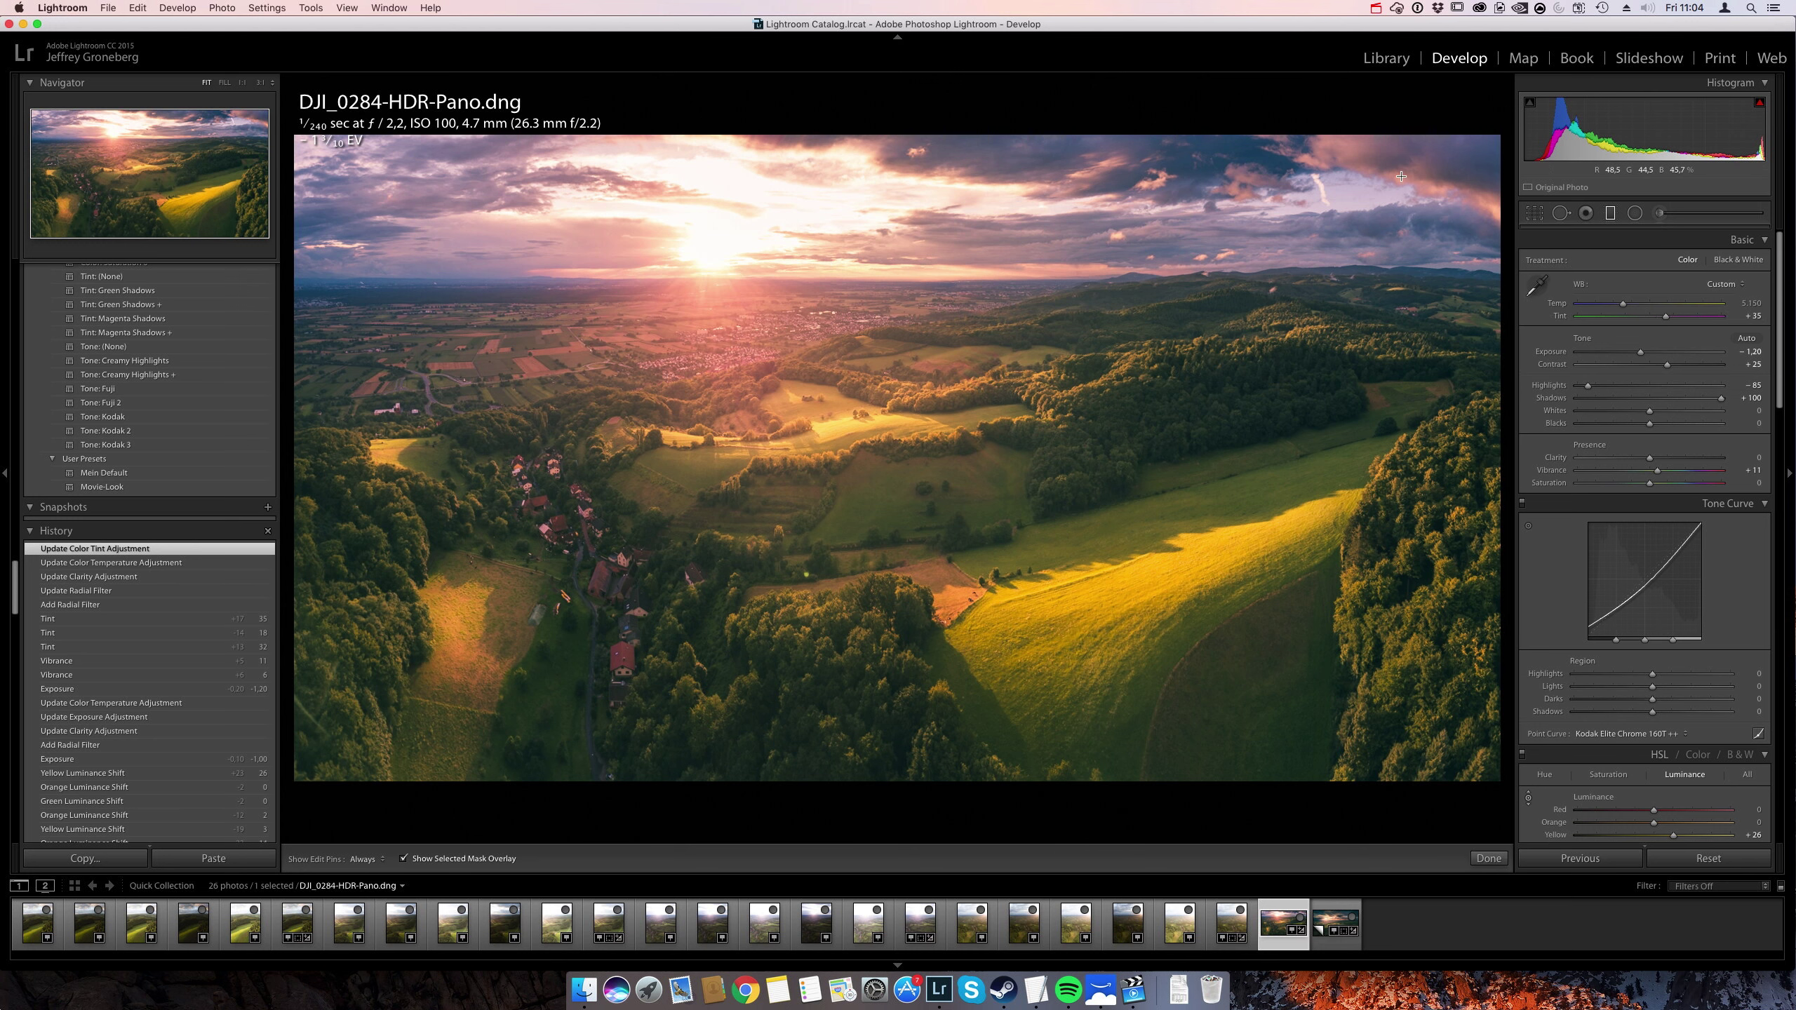
left_click(793, 268)
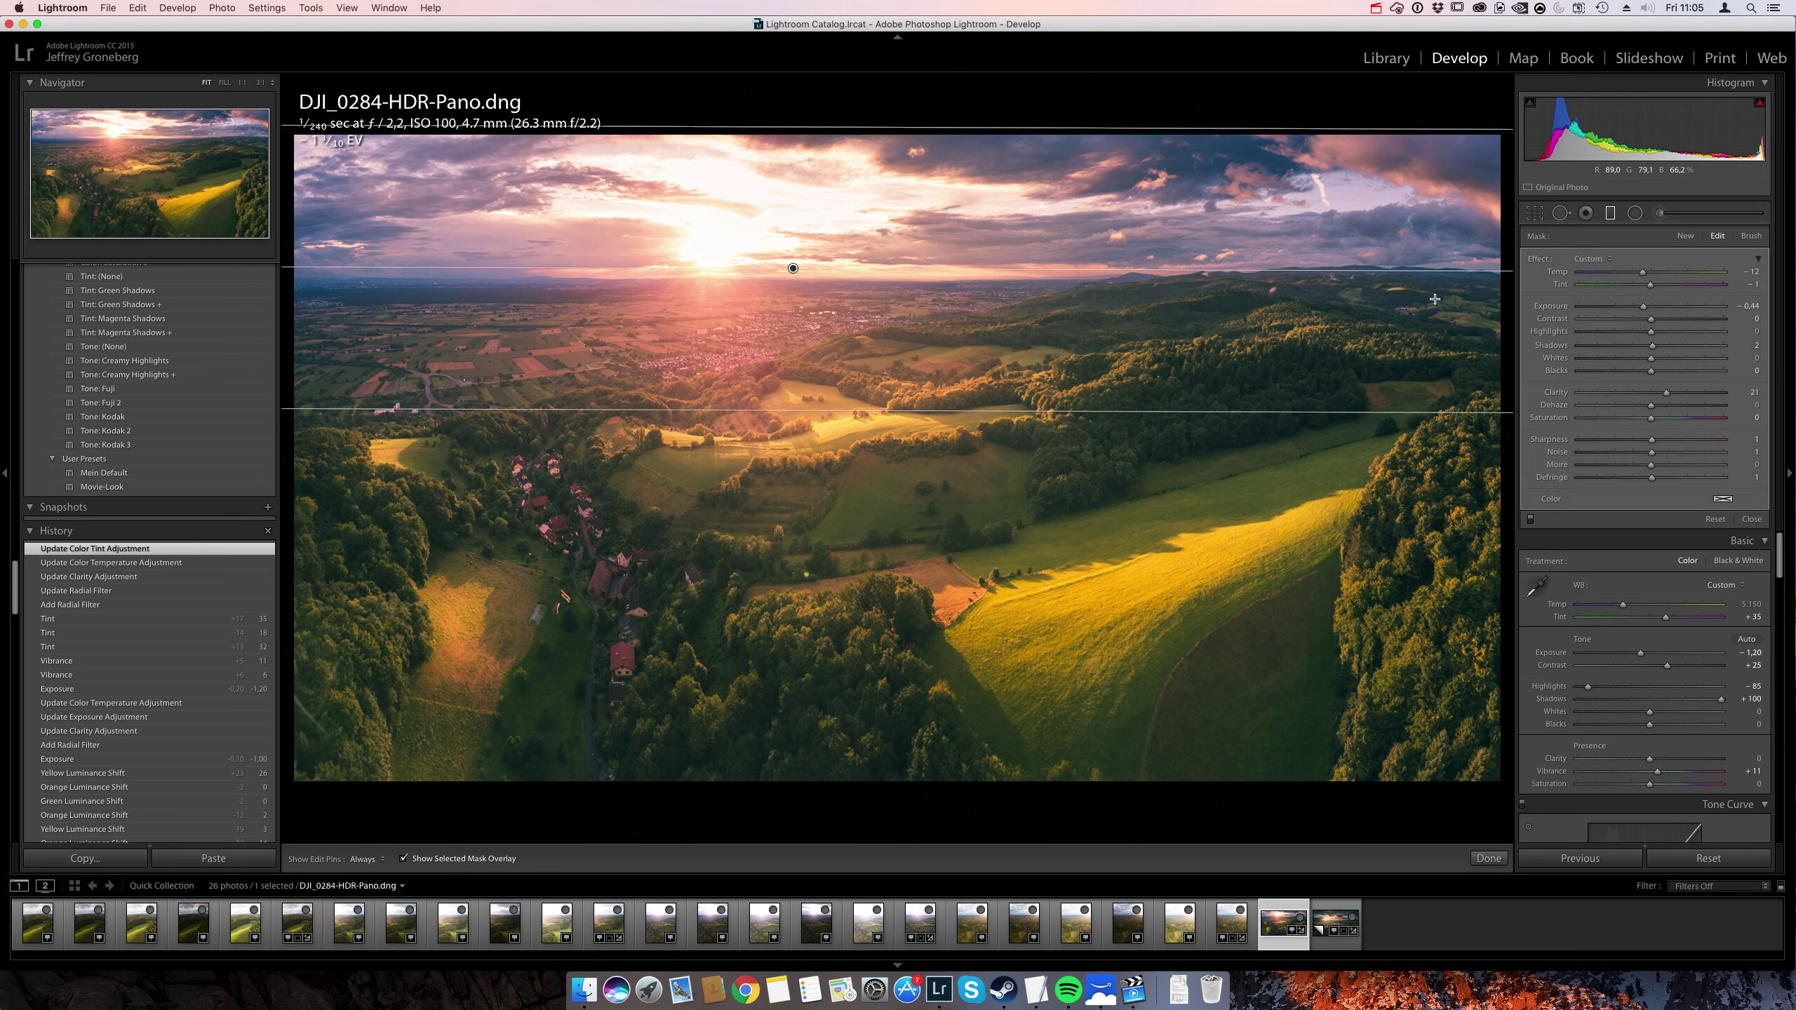
left_click(1637, 286)
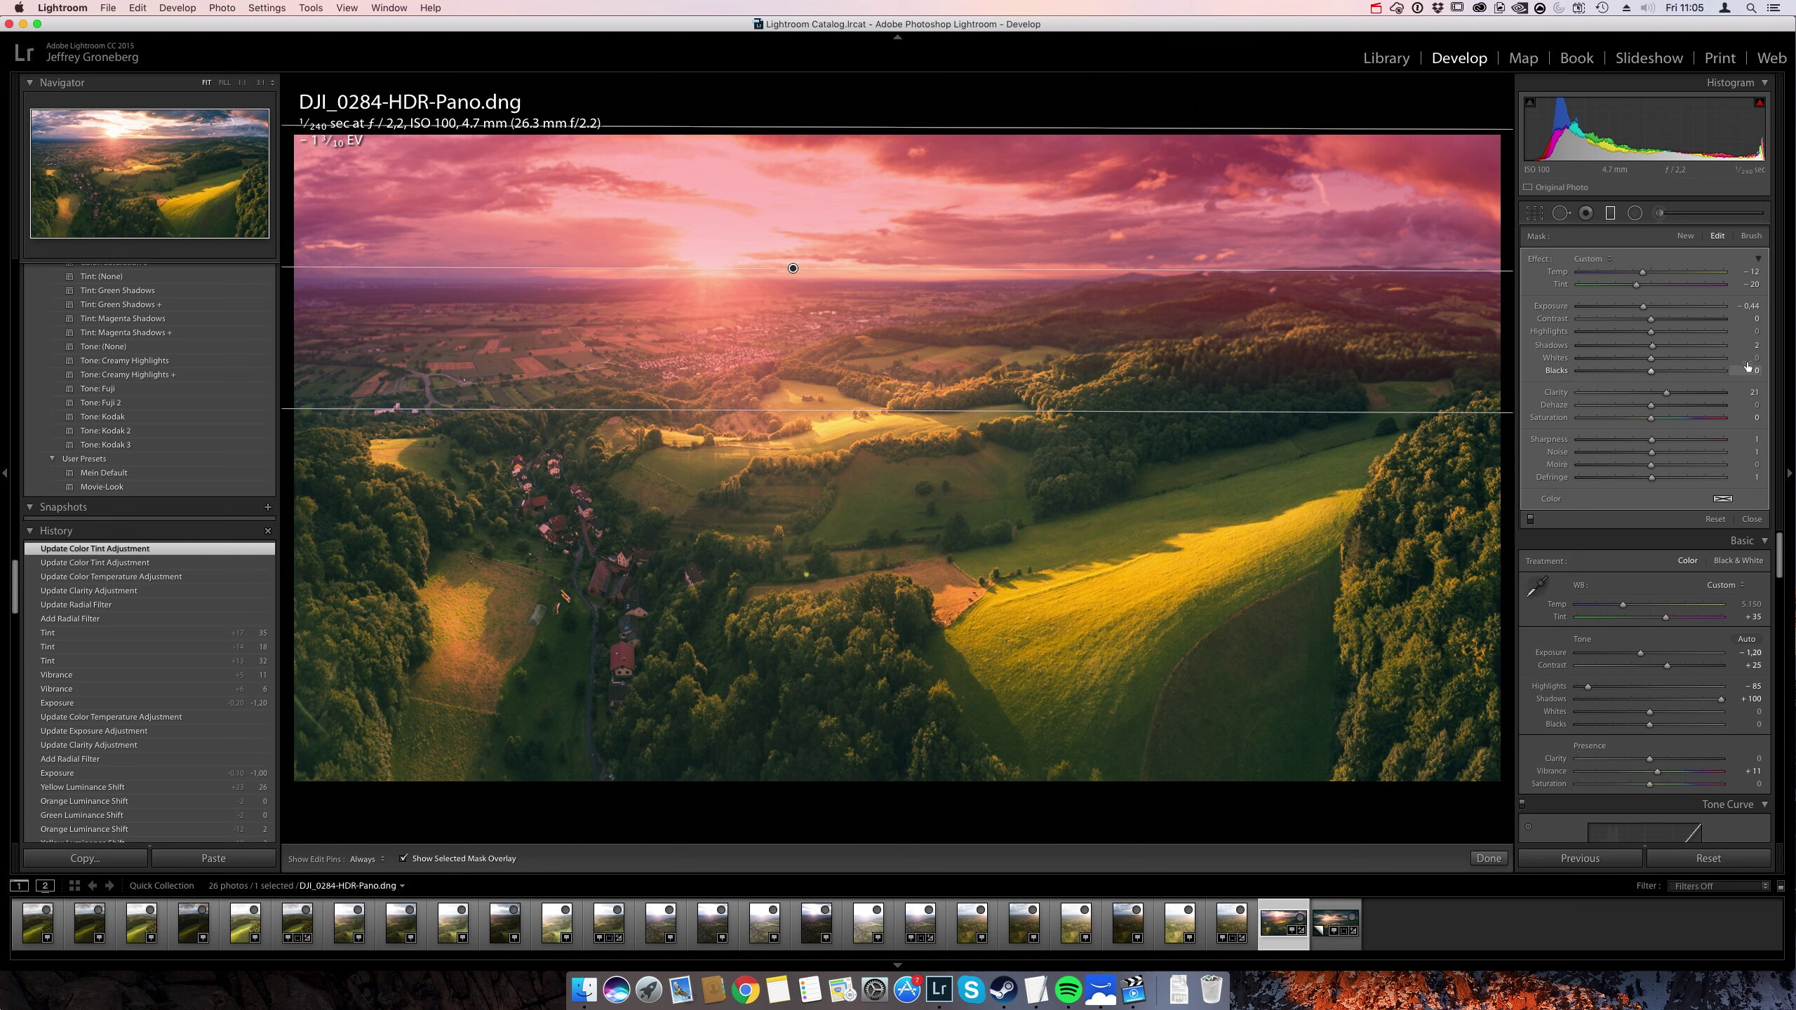
key("o")
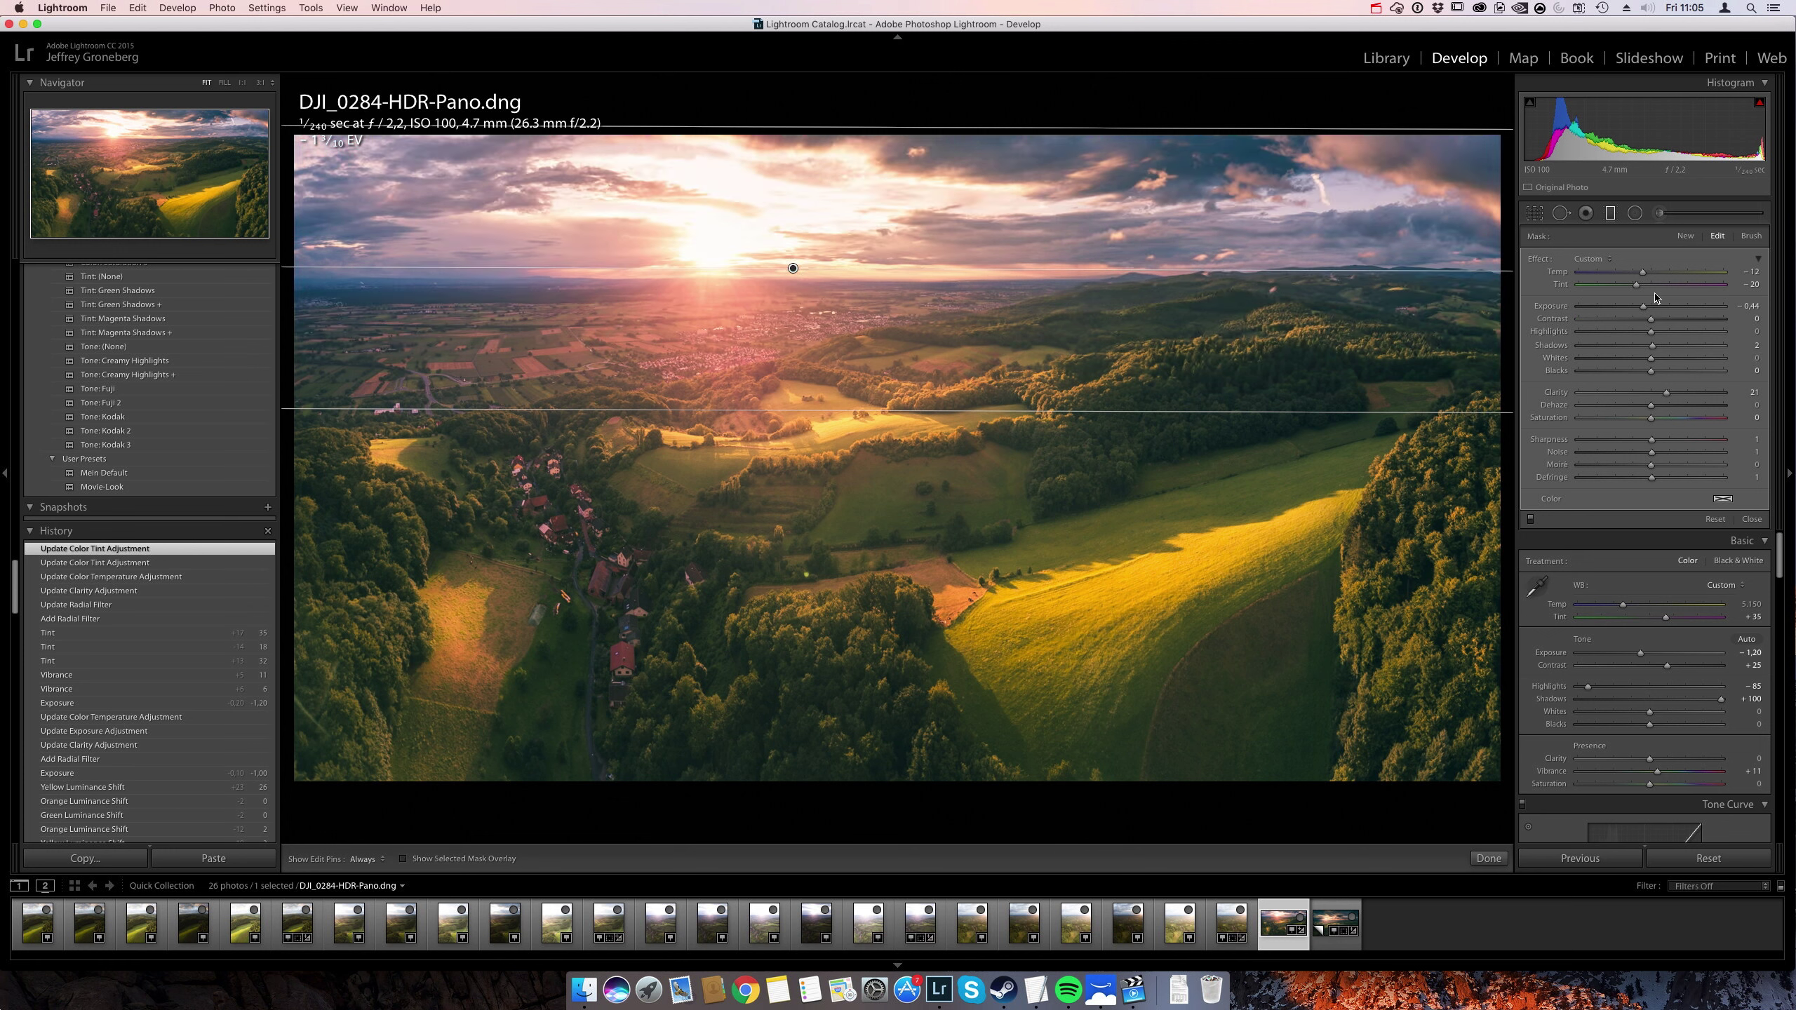
key("o")
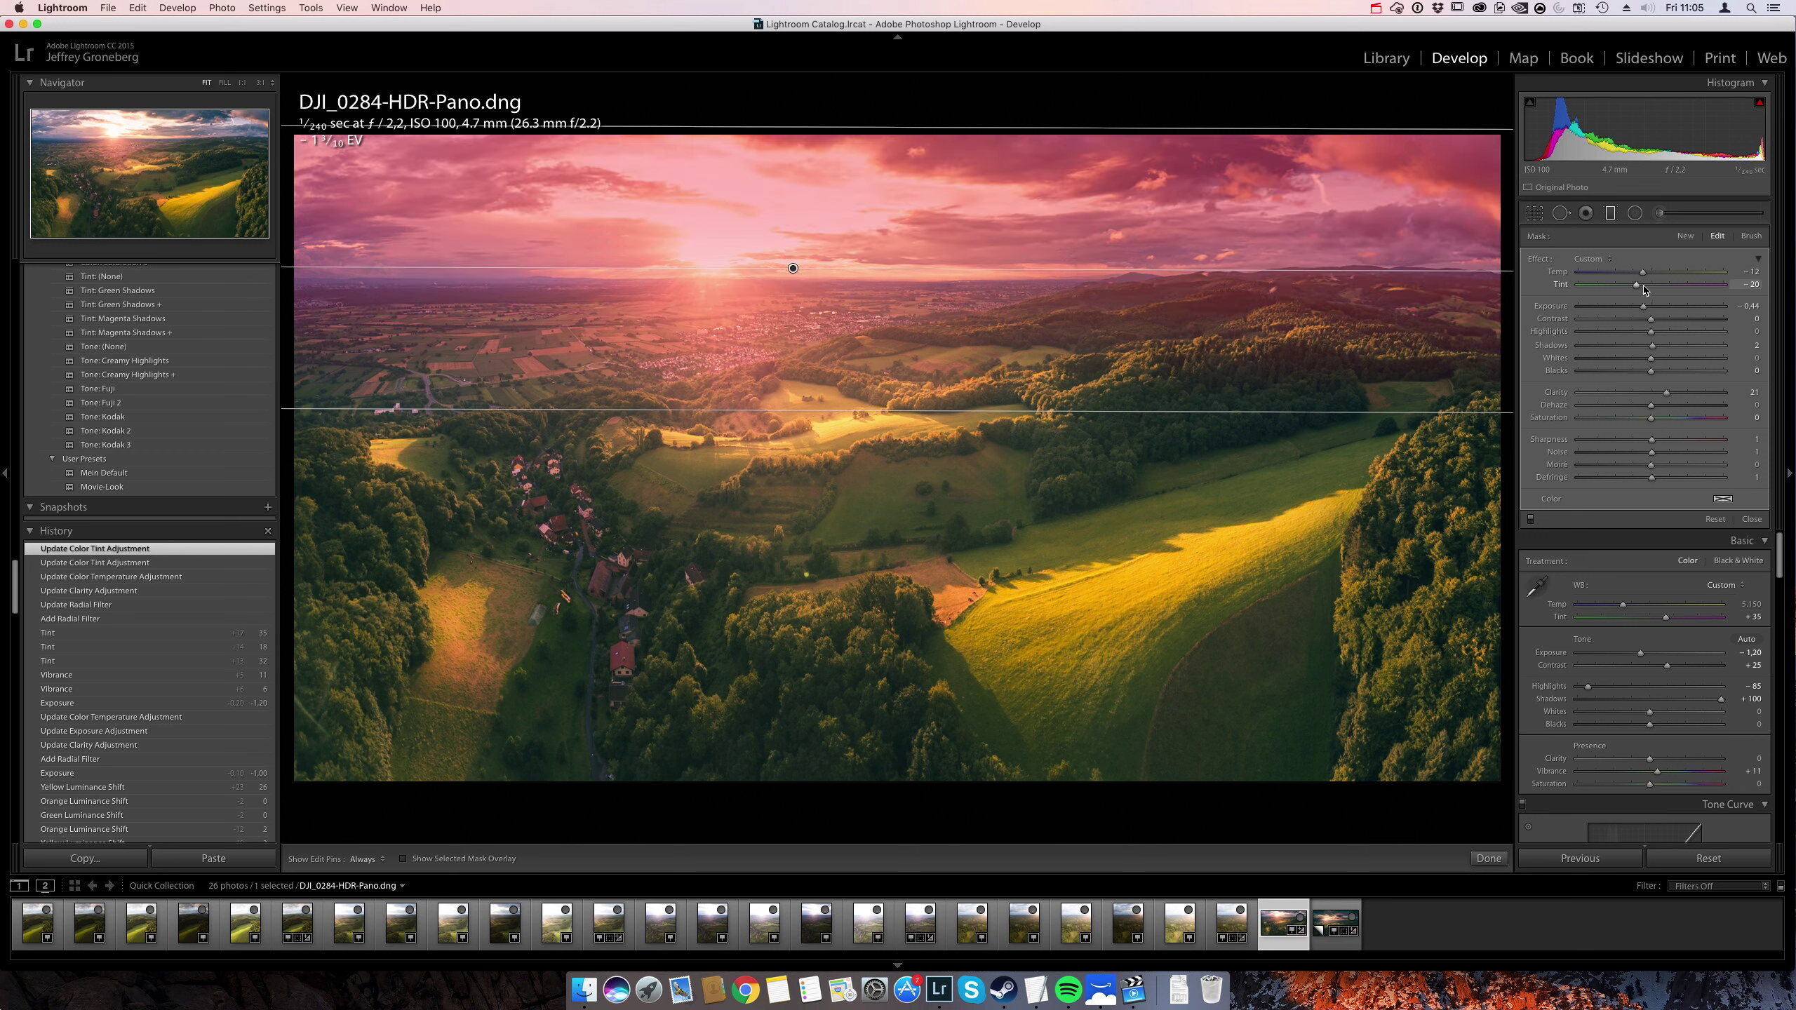
key("o")
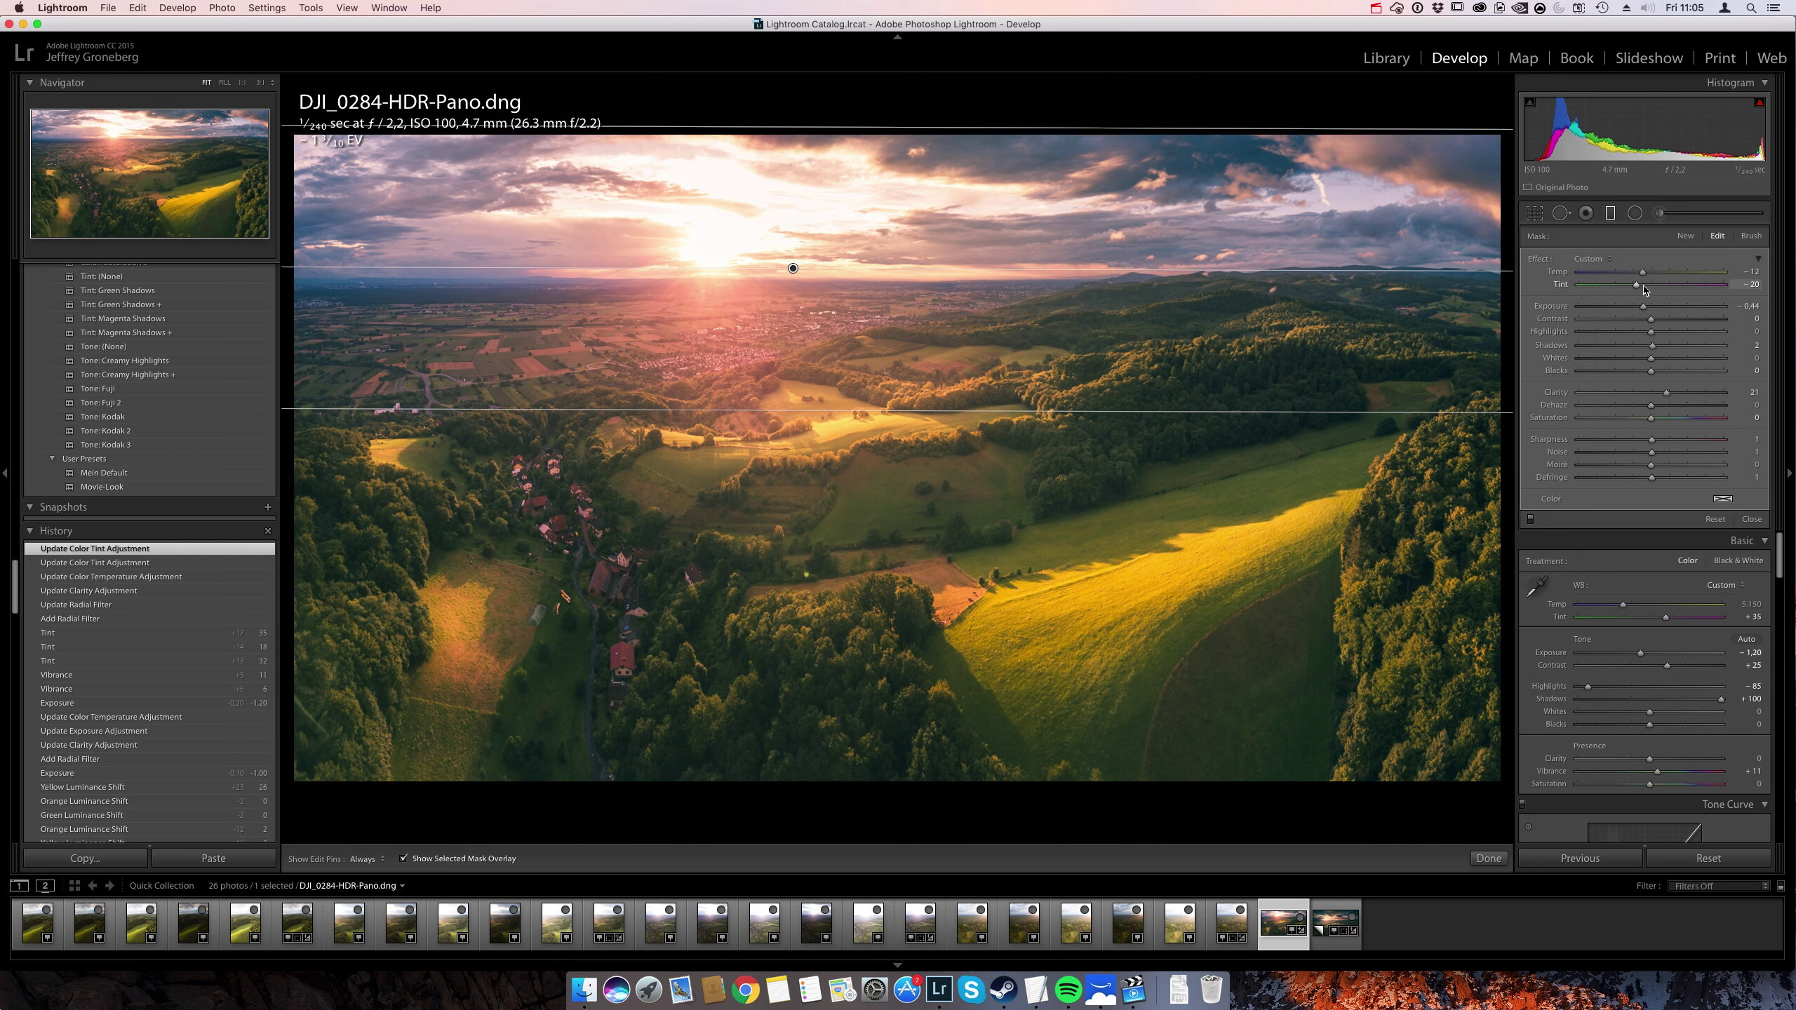
Change the sky graduated filter's tint to -11 and its temperature to -7, with the mask overlay hidden, and close the filter.
left_click(1644, 286)
key("o")
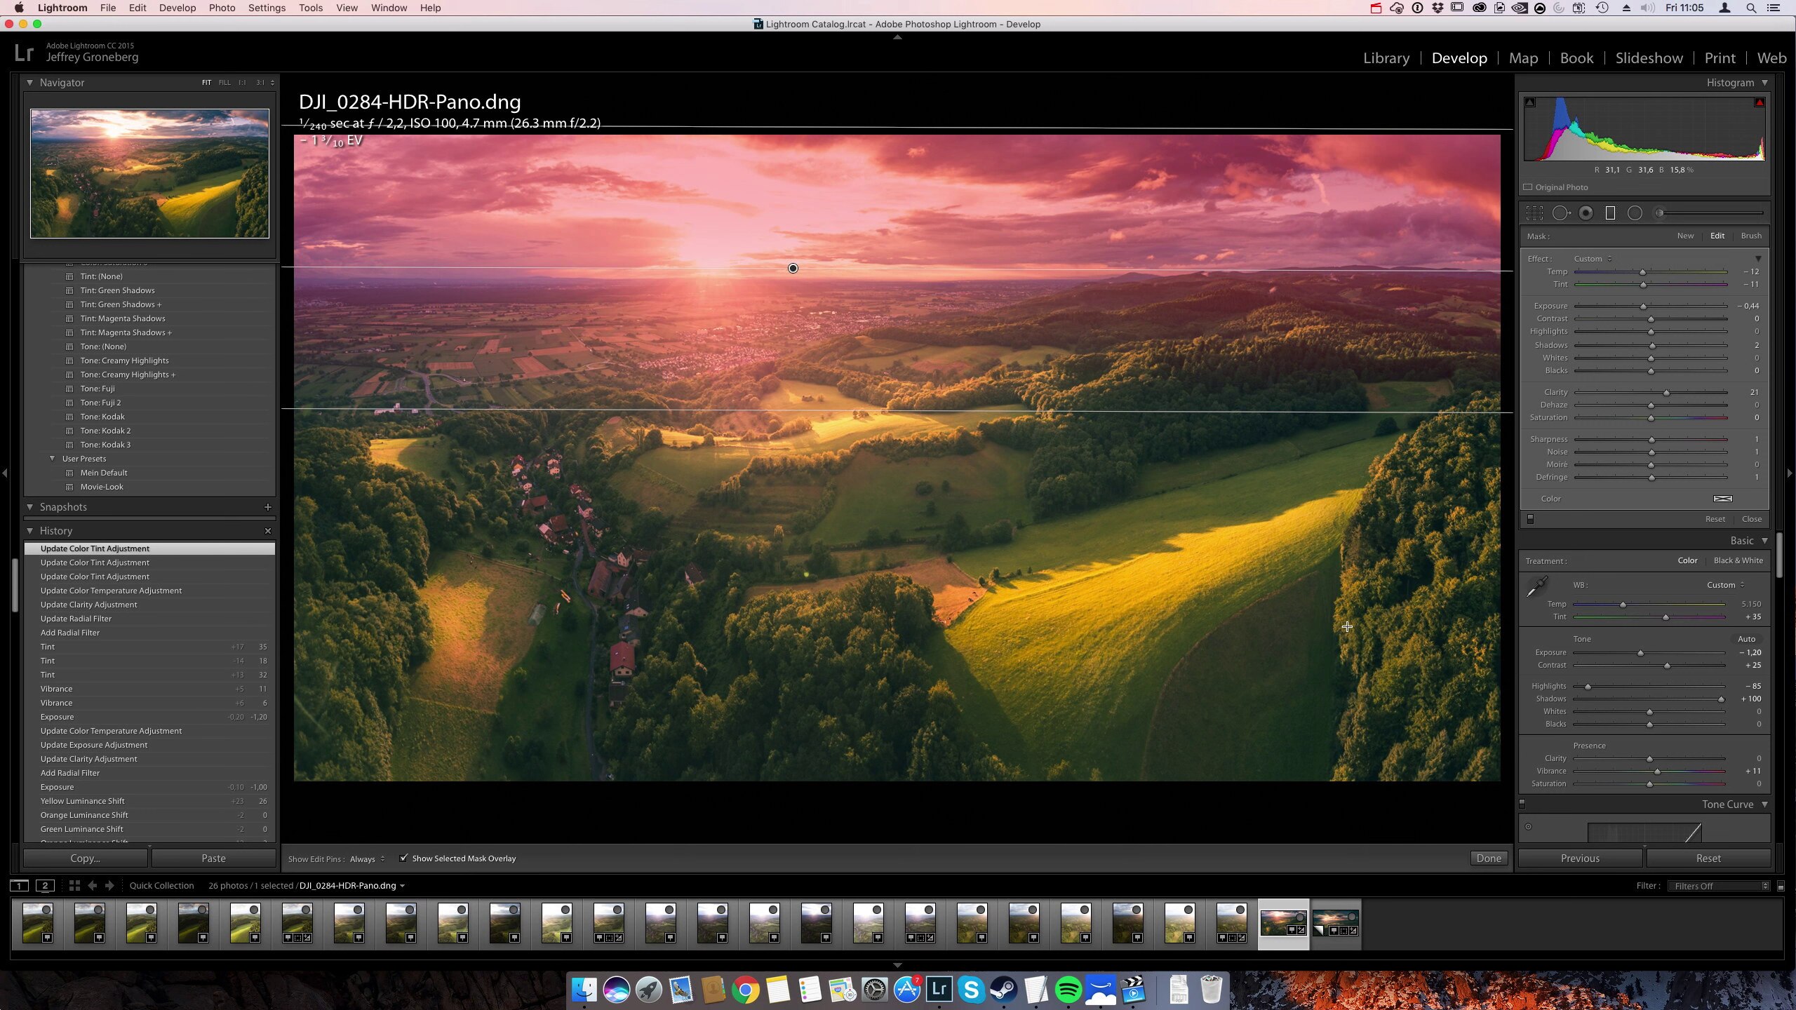
key("o")
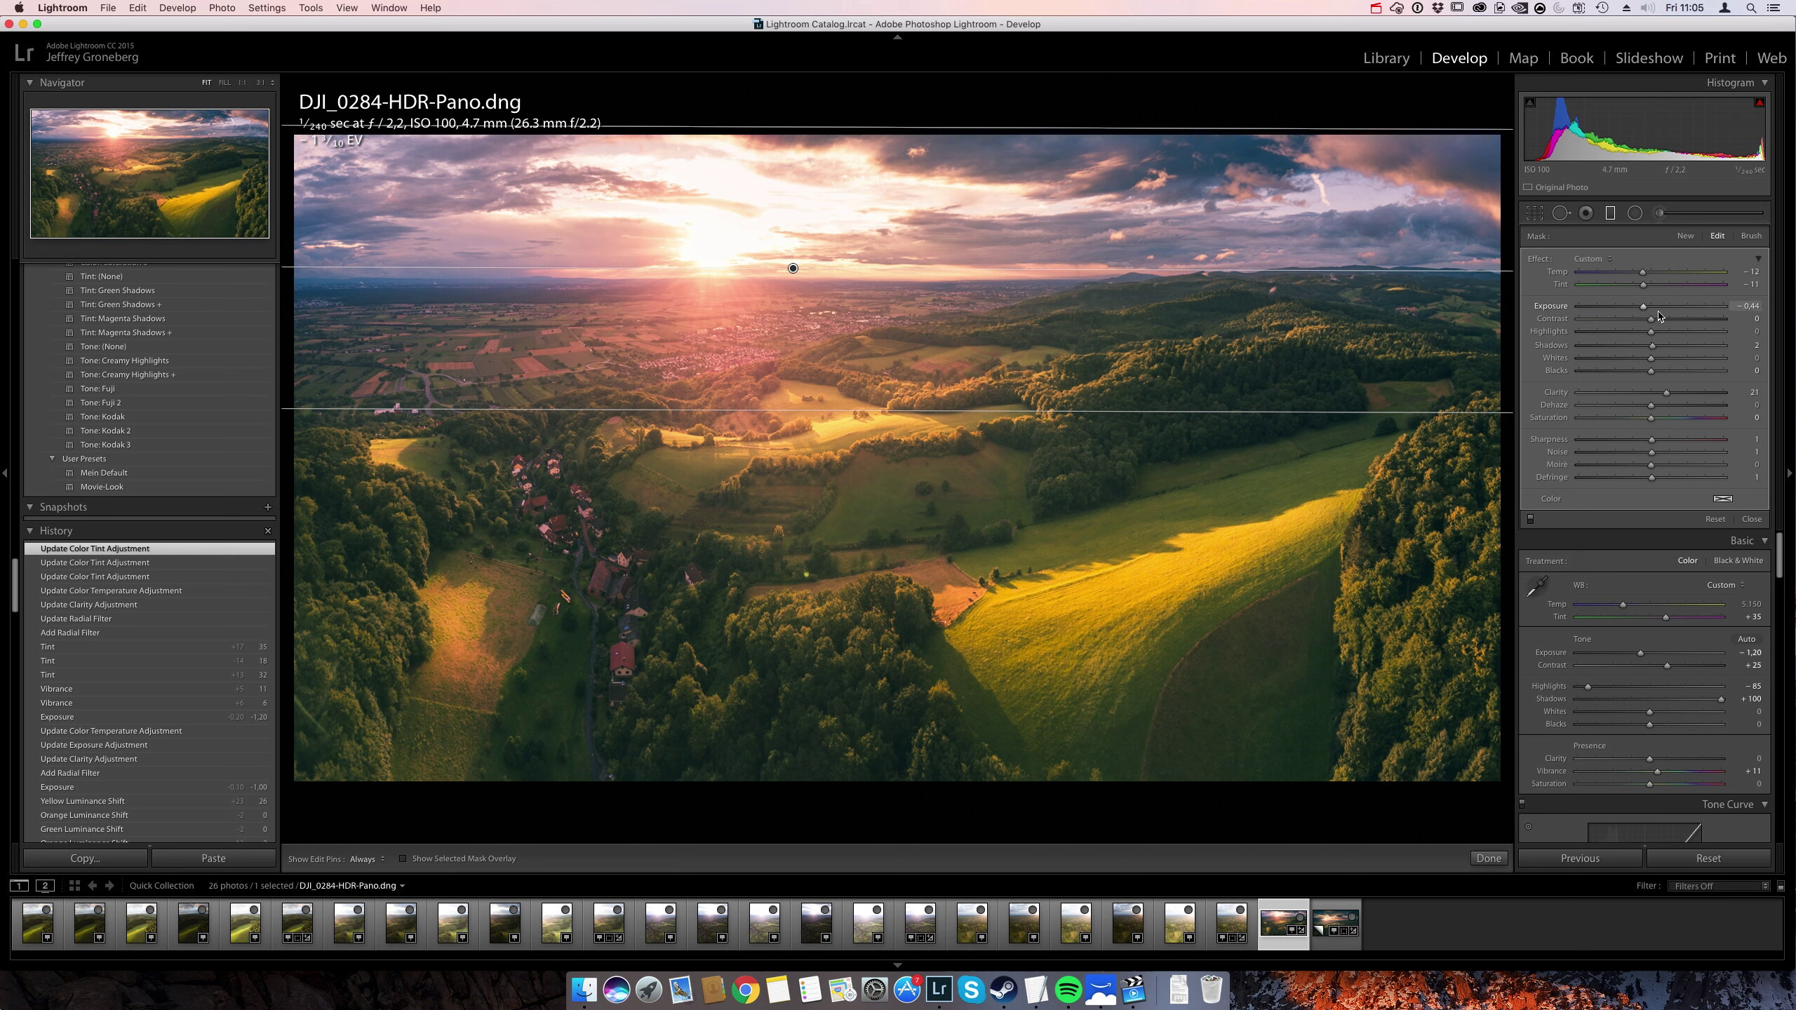
left_click(1655, 273)
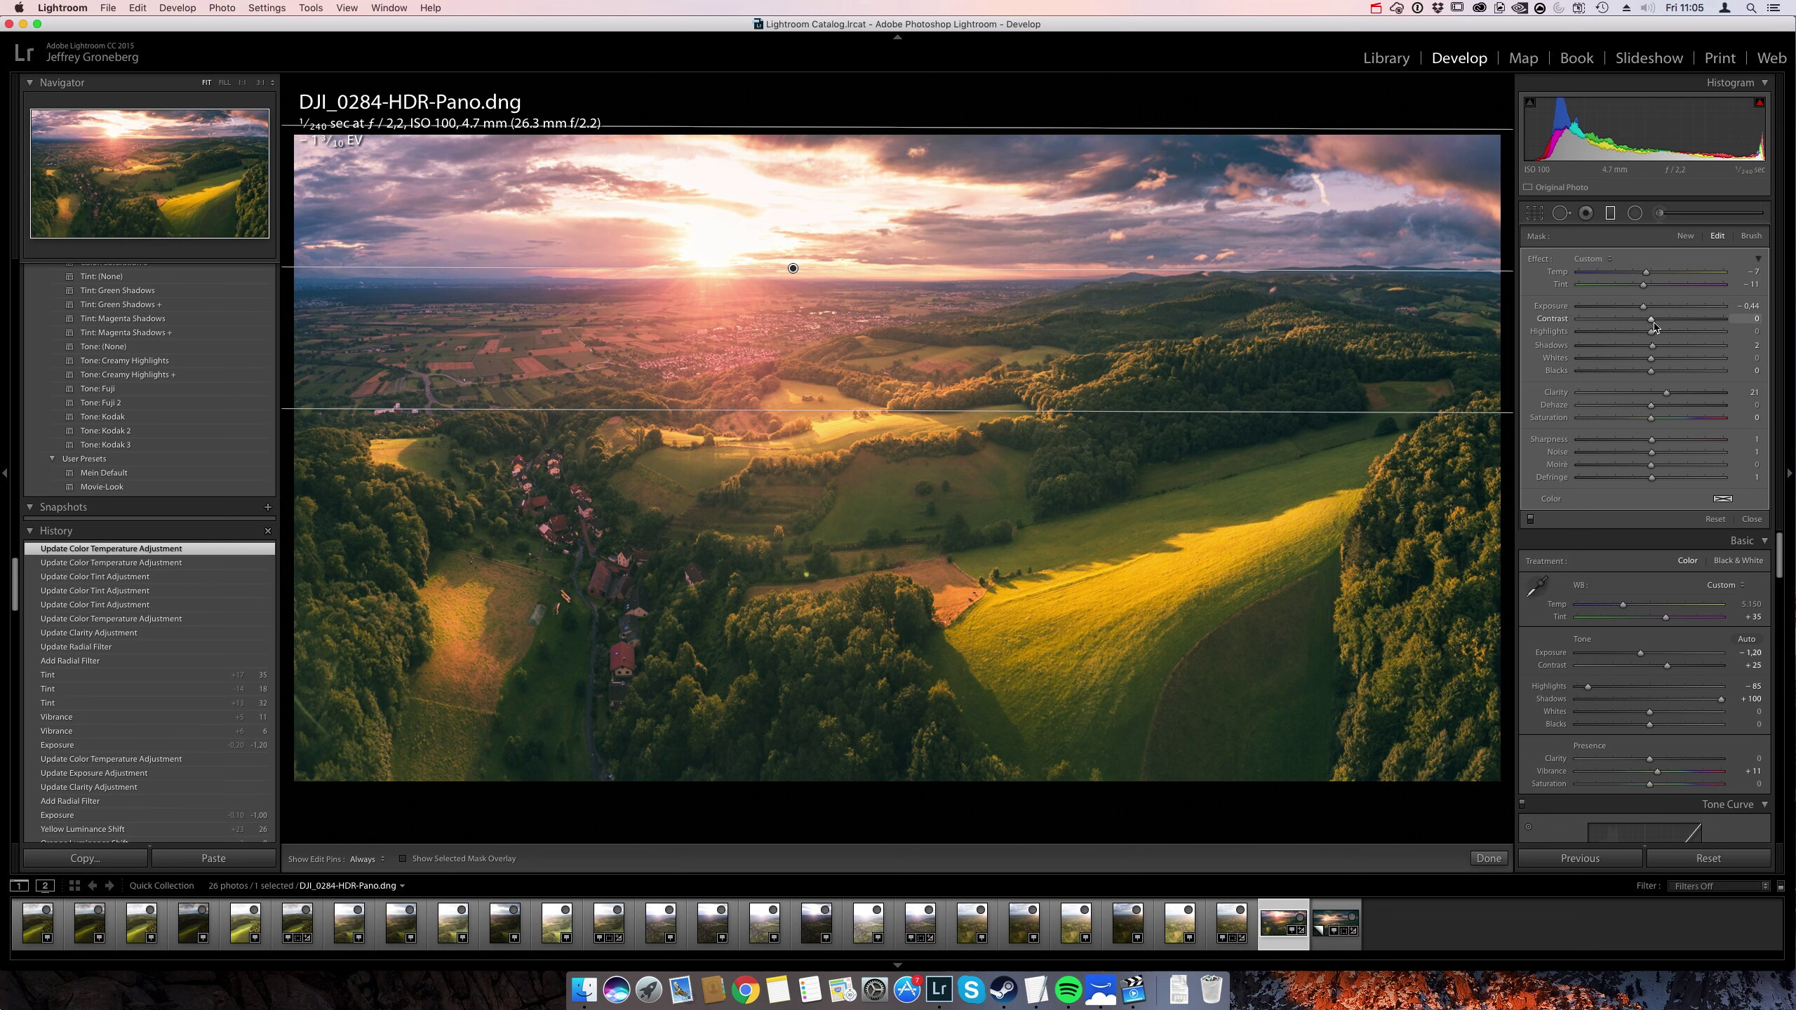
key("shift+m")
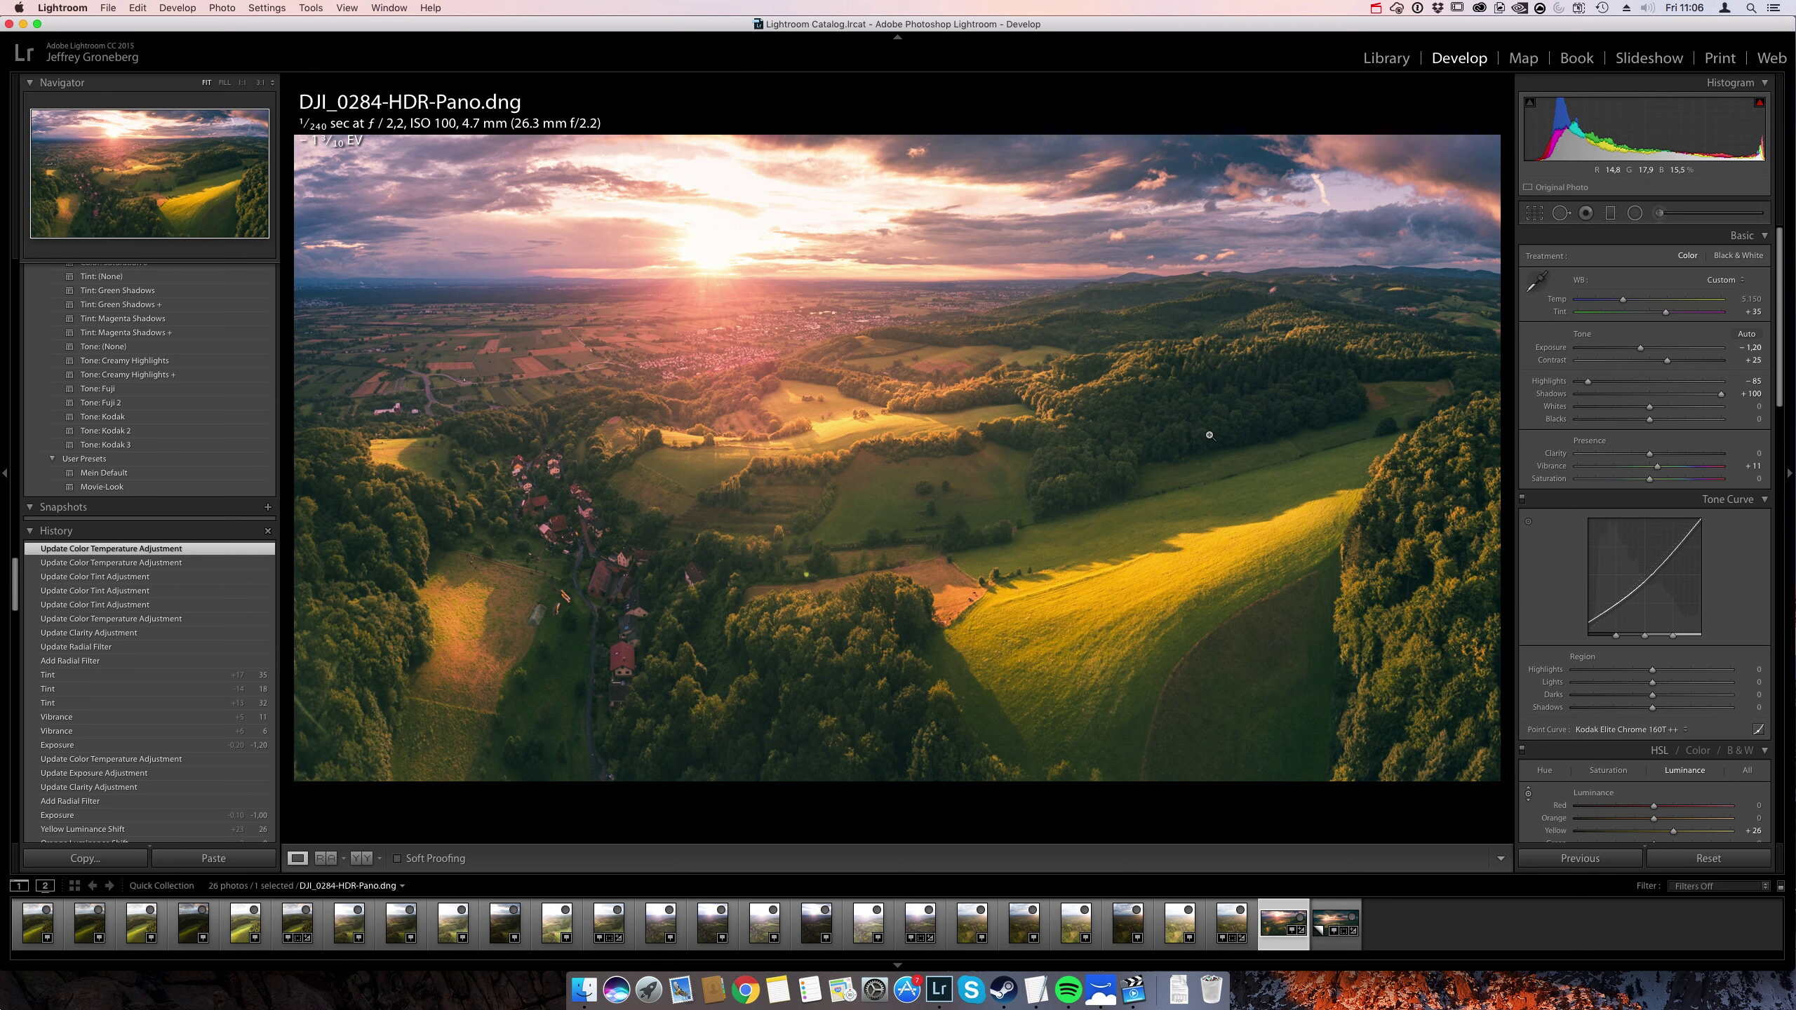
left_click(1374, 7)
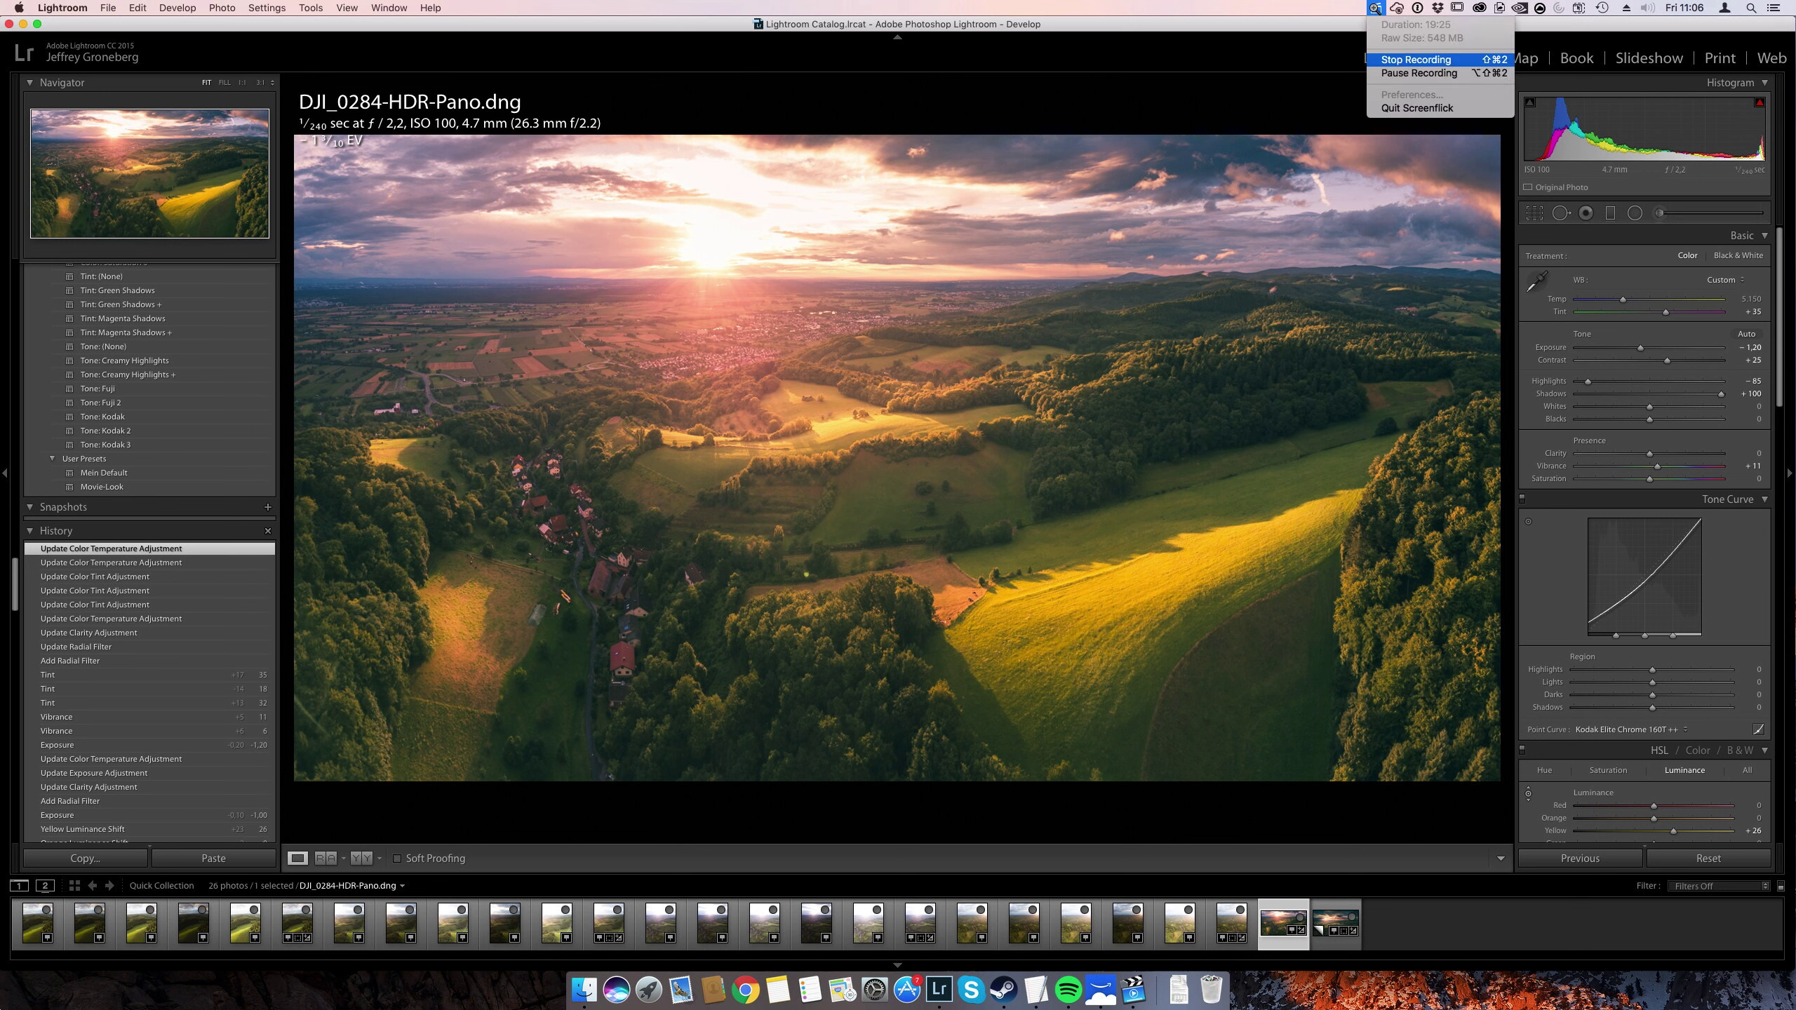